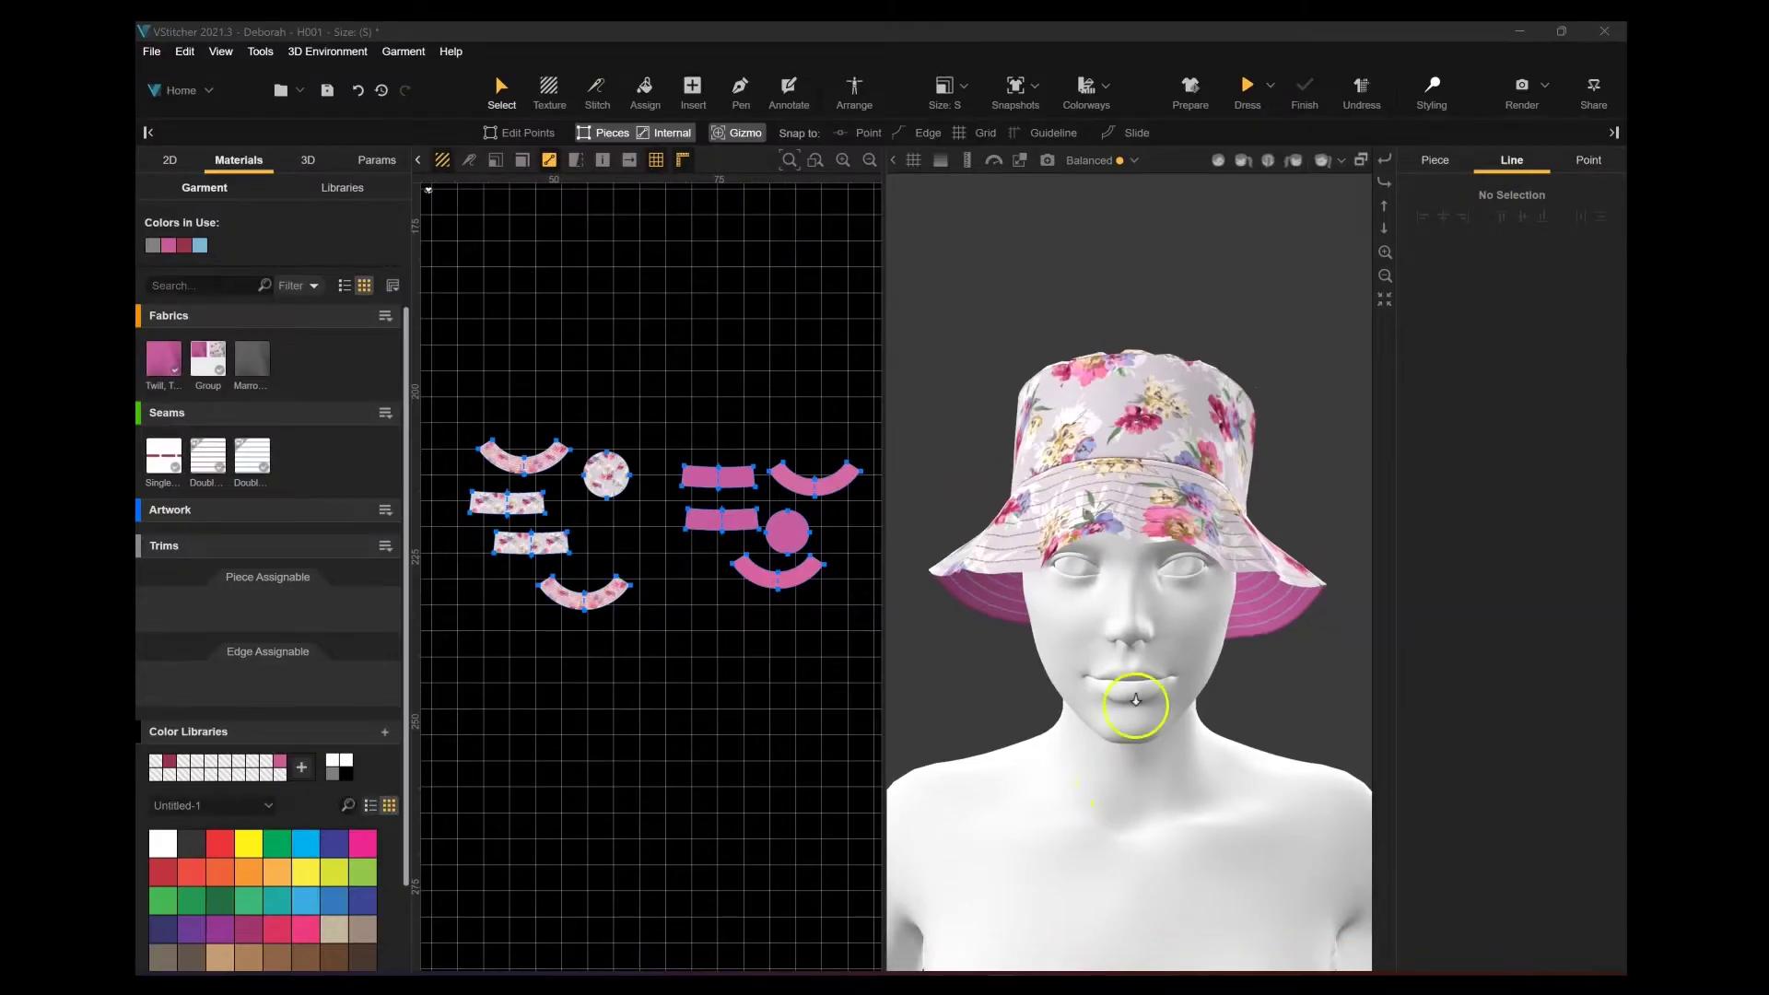
# Step: Enable Use Lower Layer Maps for the floral print layer of the hat's fabric group
pyautogui.moveTo(1343, 687); pyautogui.dragTo(1368, 580)
pyautogui.click(1217, 161)
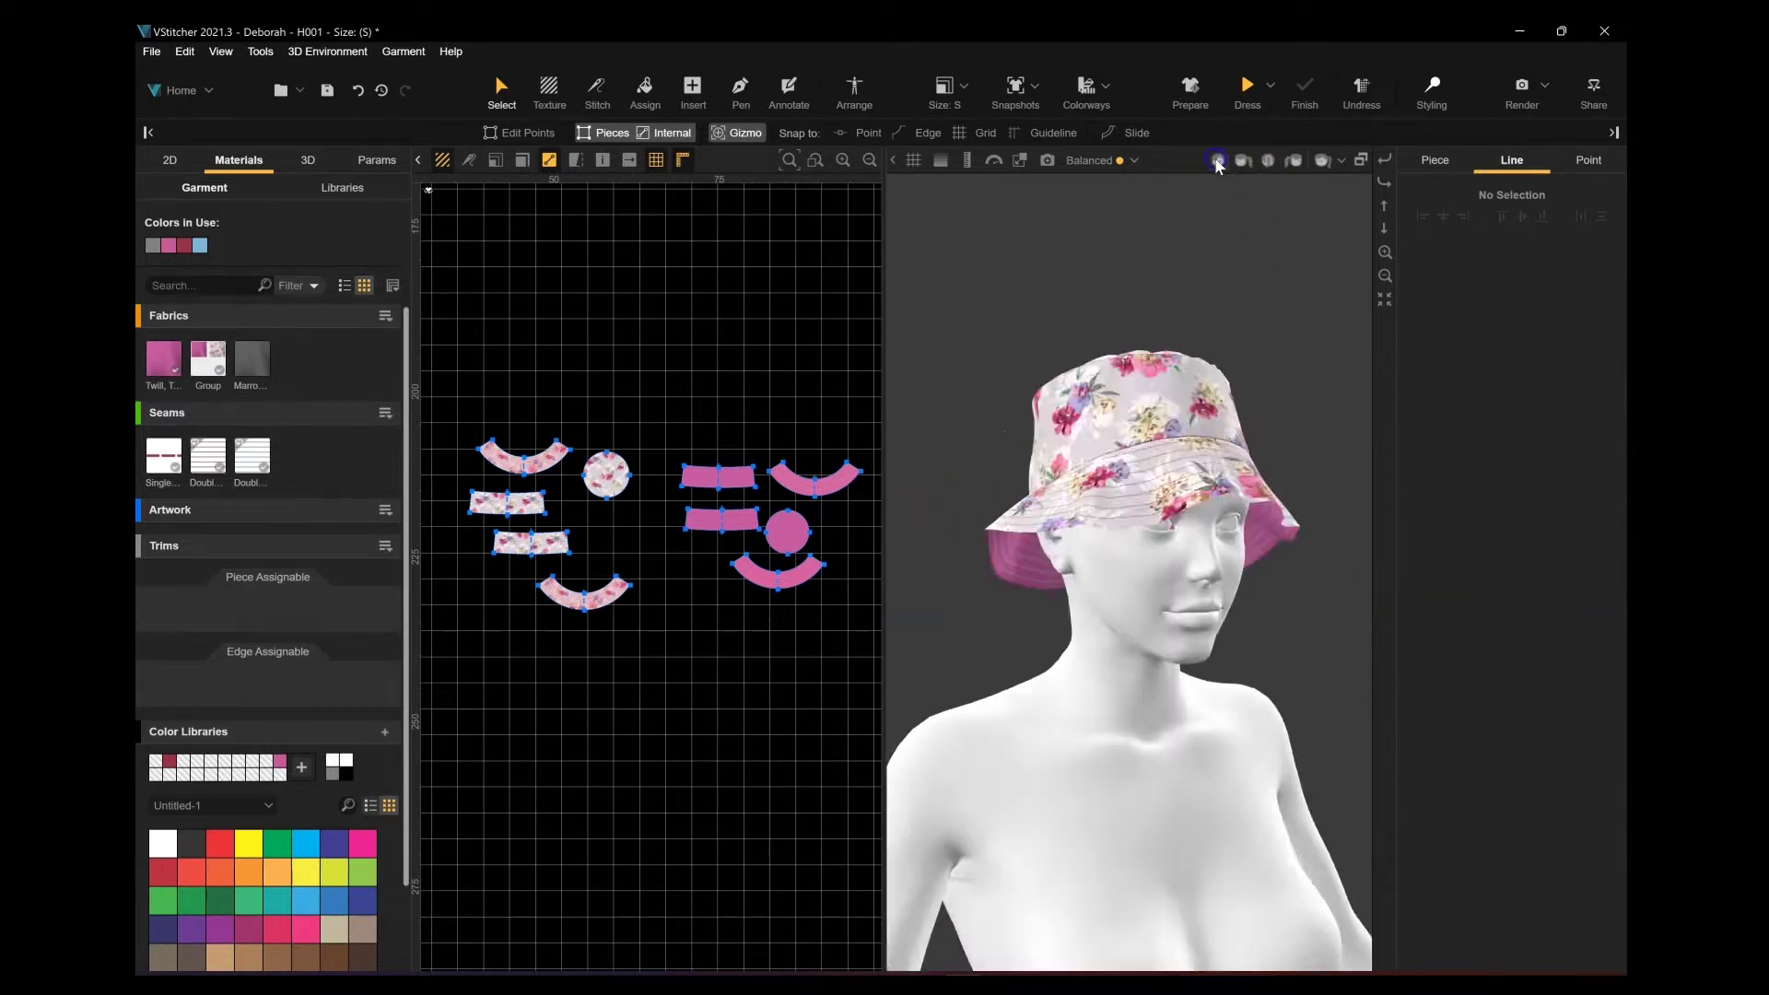
pyautogui.moveTo(1122, 241); pyautogui.dragTo(1110, 275)
pyautogui.moveTo(1130, 841); pyautogui.dragTo(1130, 842)
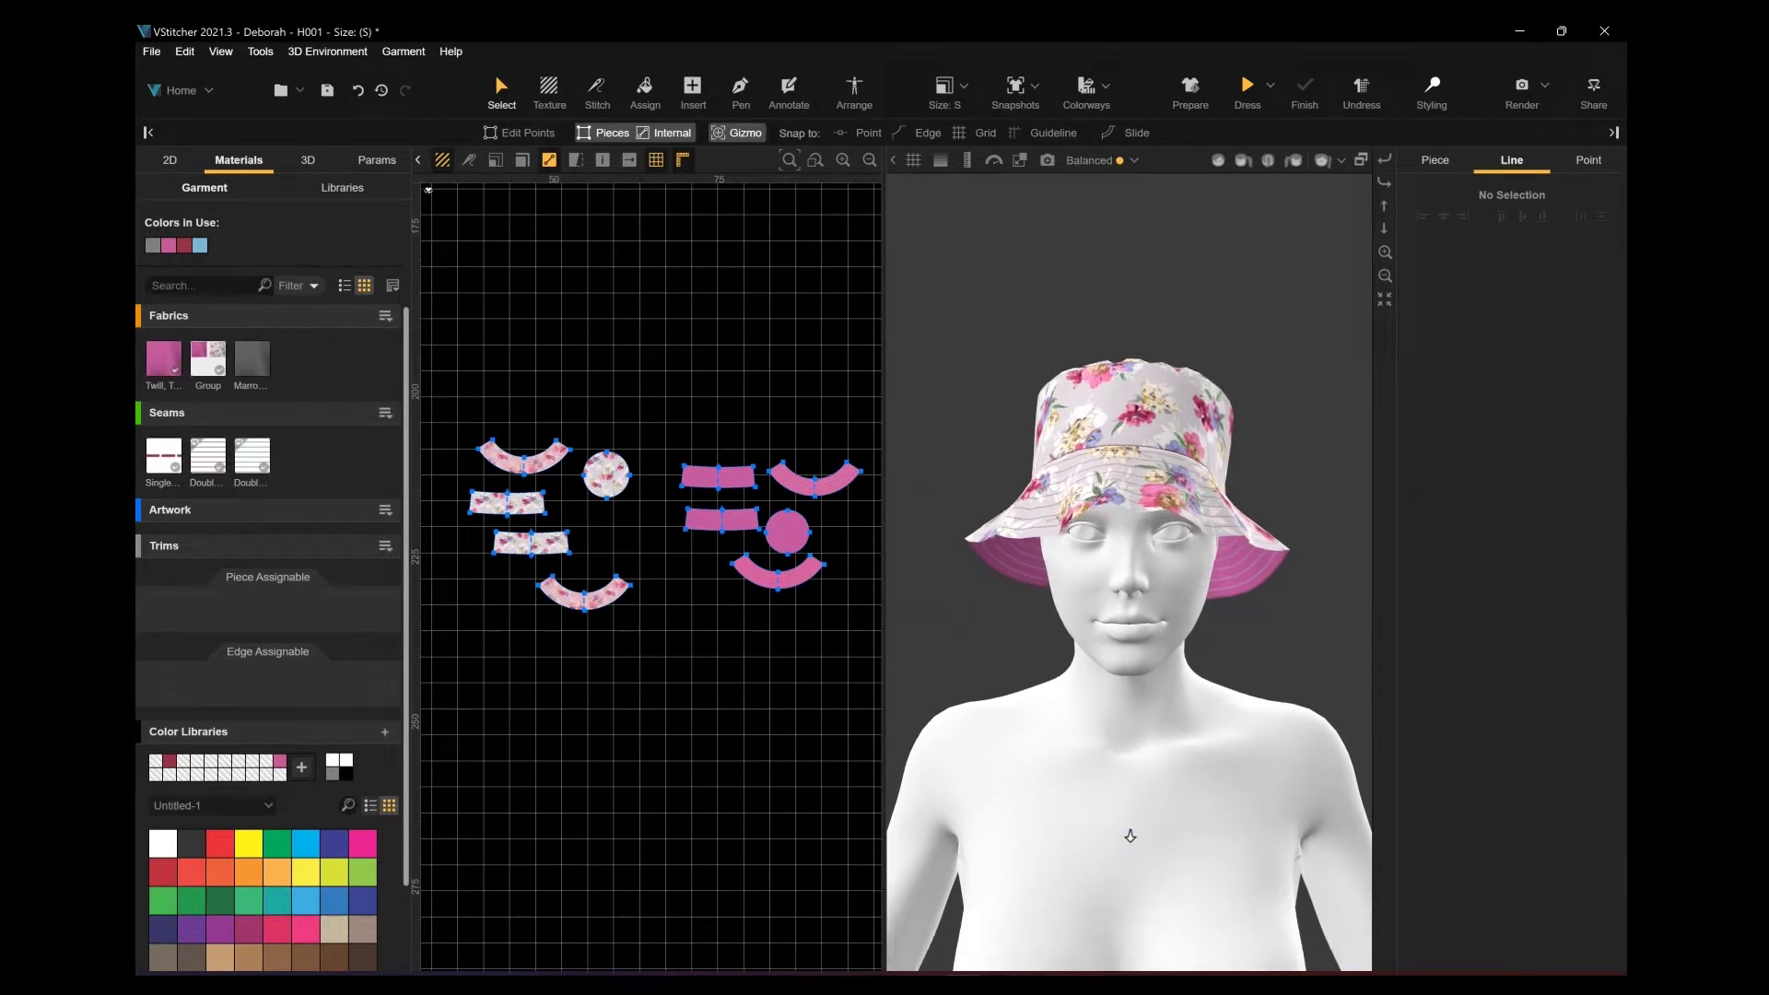
pyautogui.scroll(10, 1124, 287)
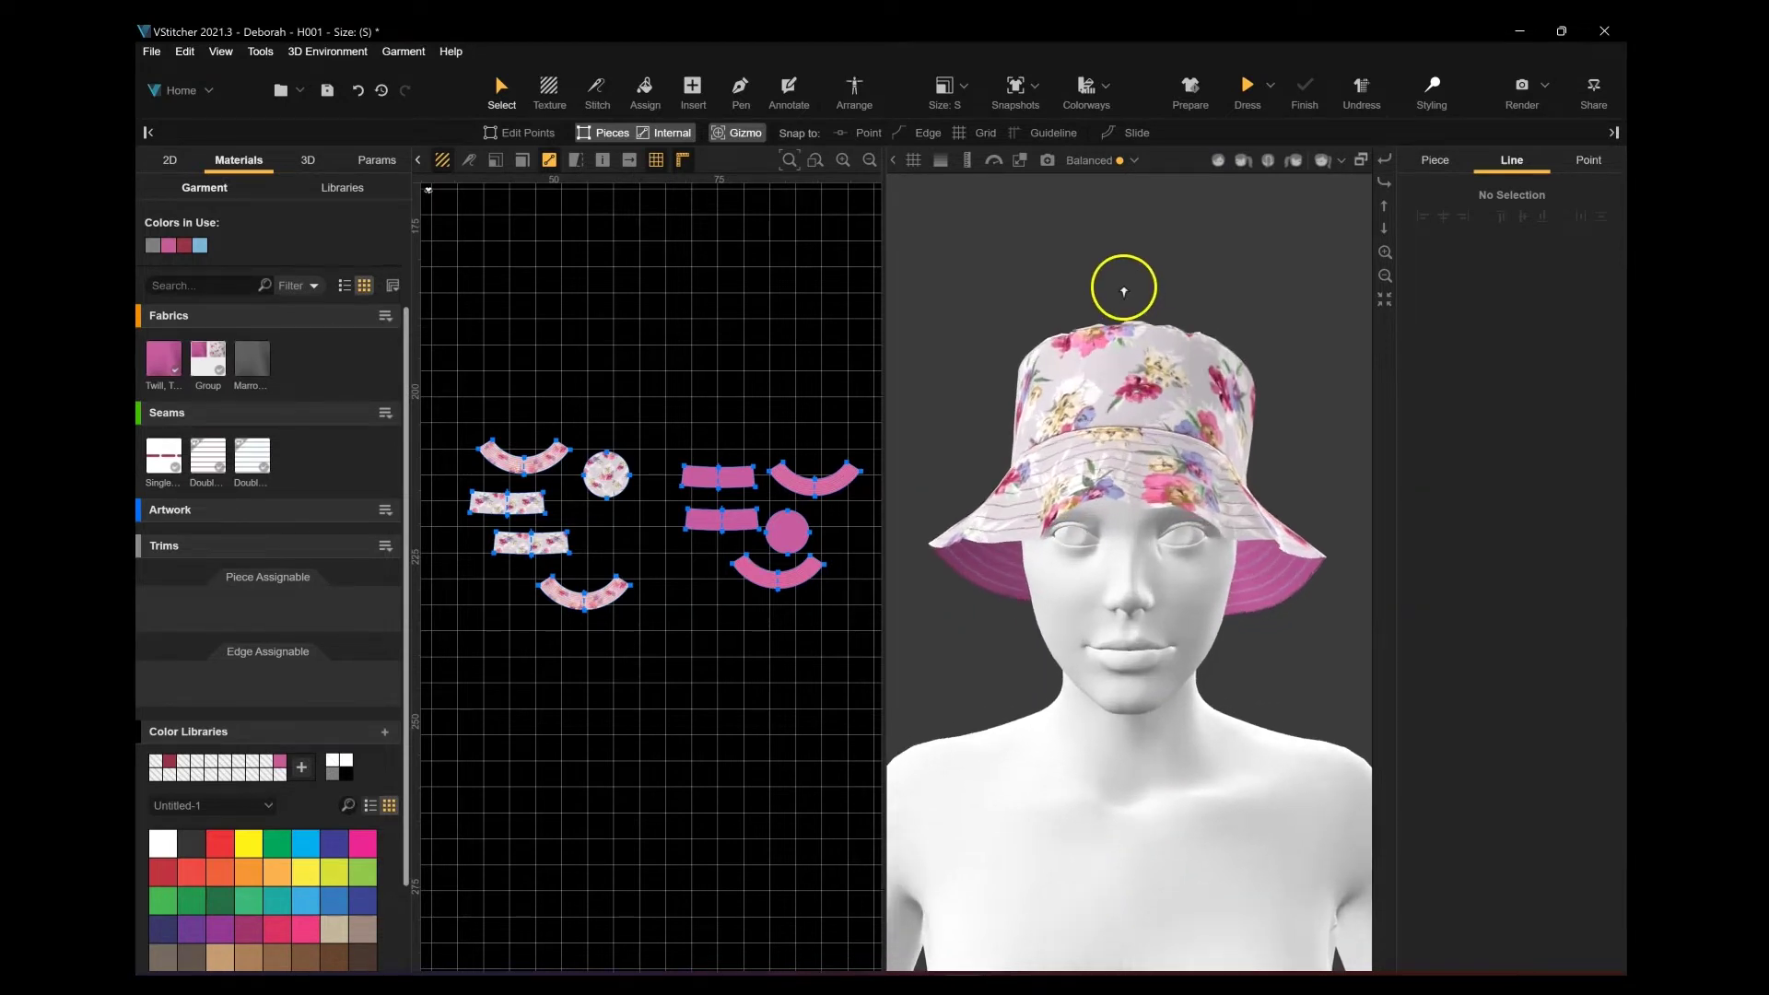
pyautogui.scroll(3, 1124, 276)
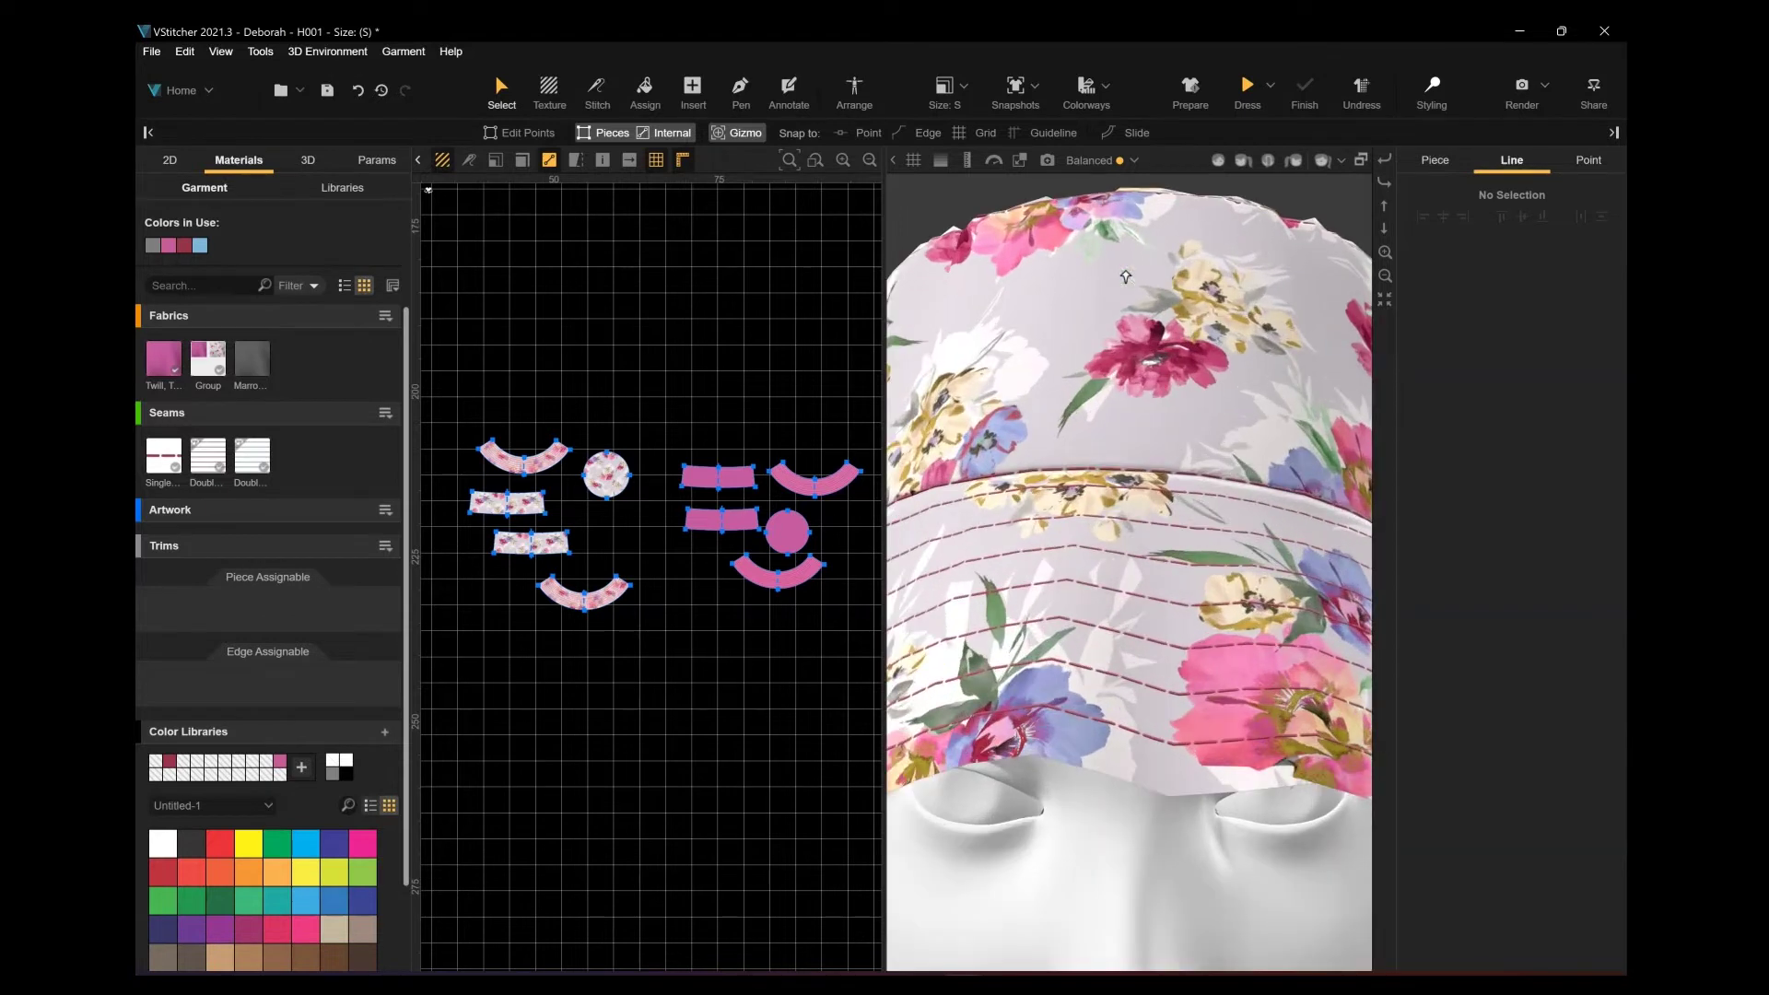
pyautogui.click(206, 361)
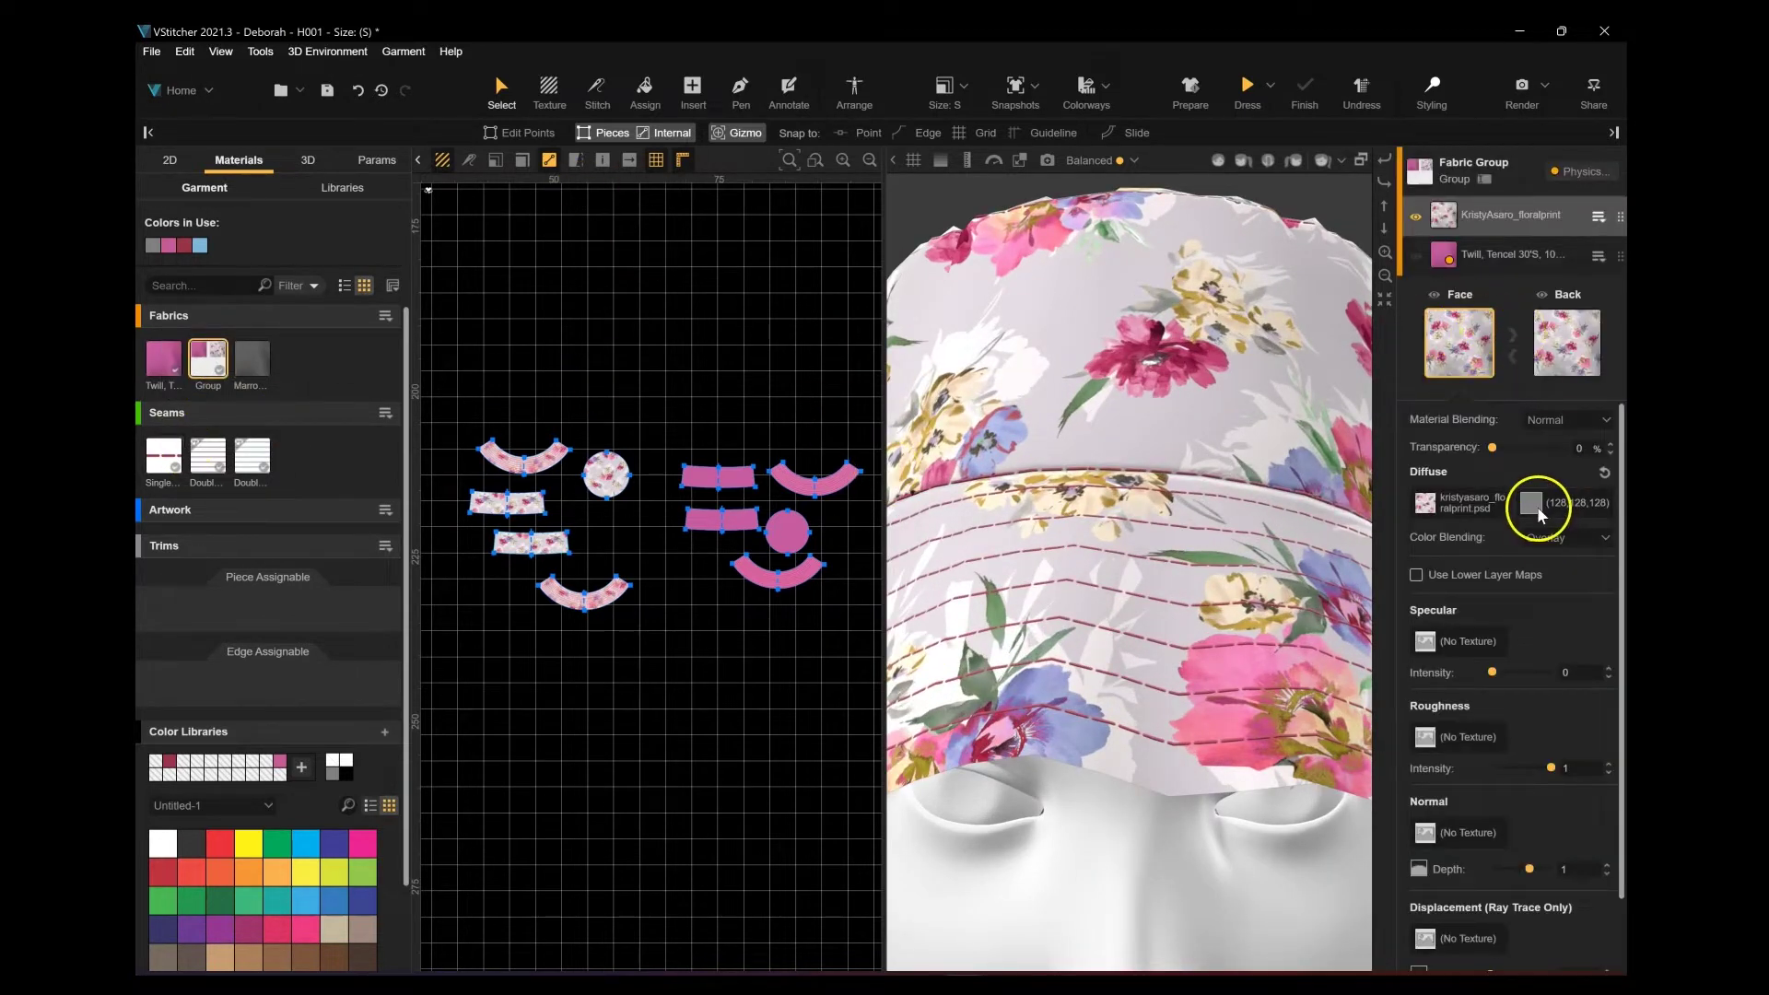
pyautogui.click(1416, 578)
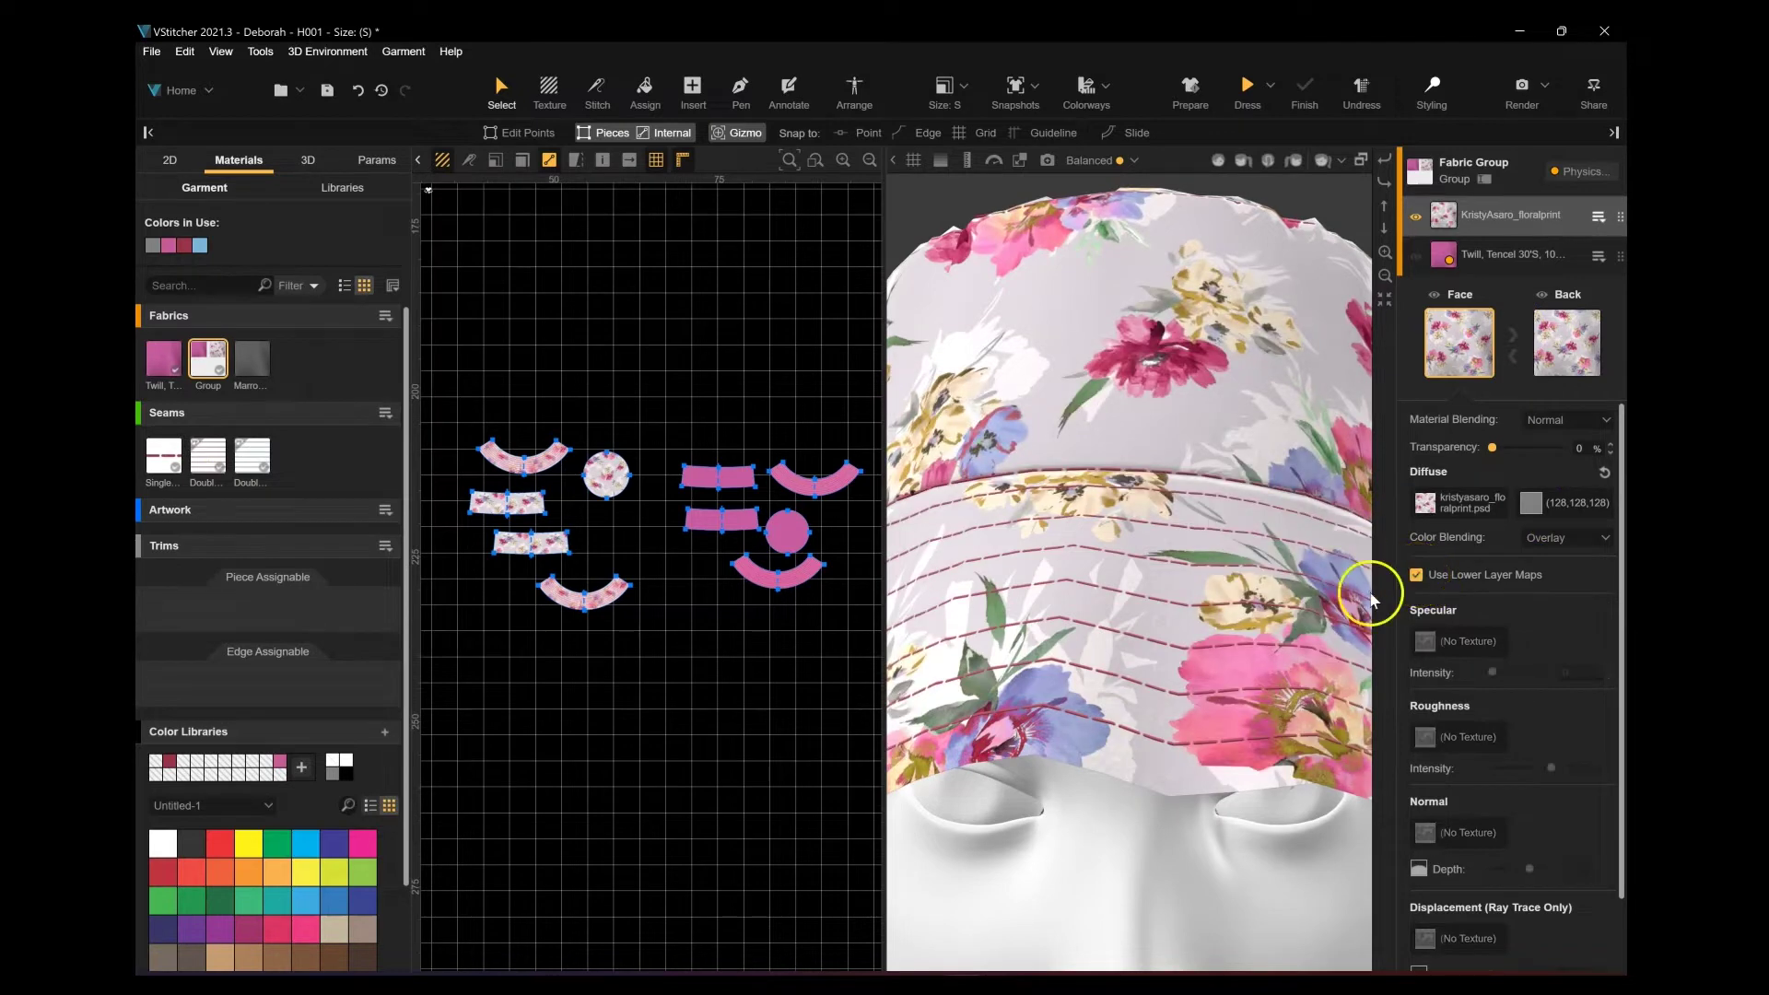
pyautogui.scroll(-2, 1253, 453)
pyautogui.scroll(-3, 1253, 452)
pyautogui.scroll(1, 1206, 516)
pyautogui.click(643, 92)
pyautogui.moveTo(725, 407); pyautogui.dragTo(825, 355, button='middle')
pyautogui.scroll(2, 709, 336)
pyautogui.click(500, 90)
pyautogui.scroll(1, 634, 330)
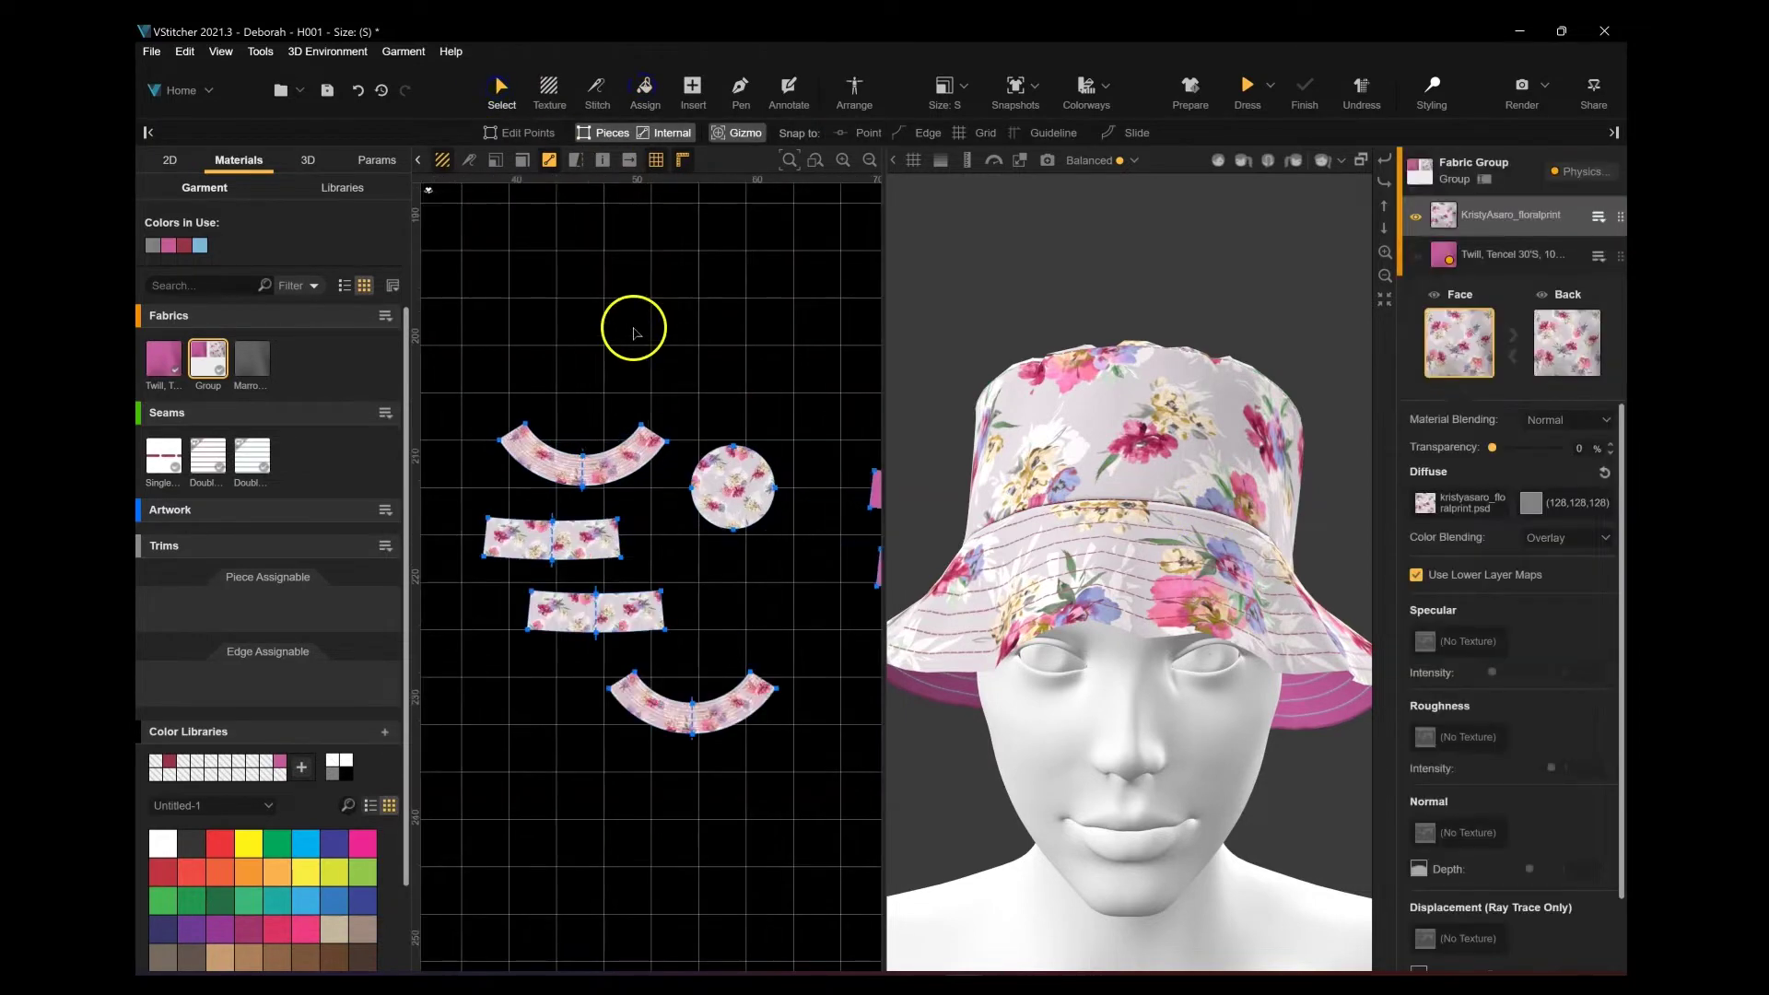
# Step: In the physics of the group's Tencel twill layer, set the mass to 300 g/m2 and the thickness to 0.1 mm
pyautogui.click(1544, 251)
pyautogui.click(1571, 172)
pyautogui.click(861, 327)
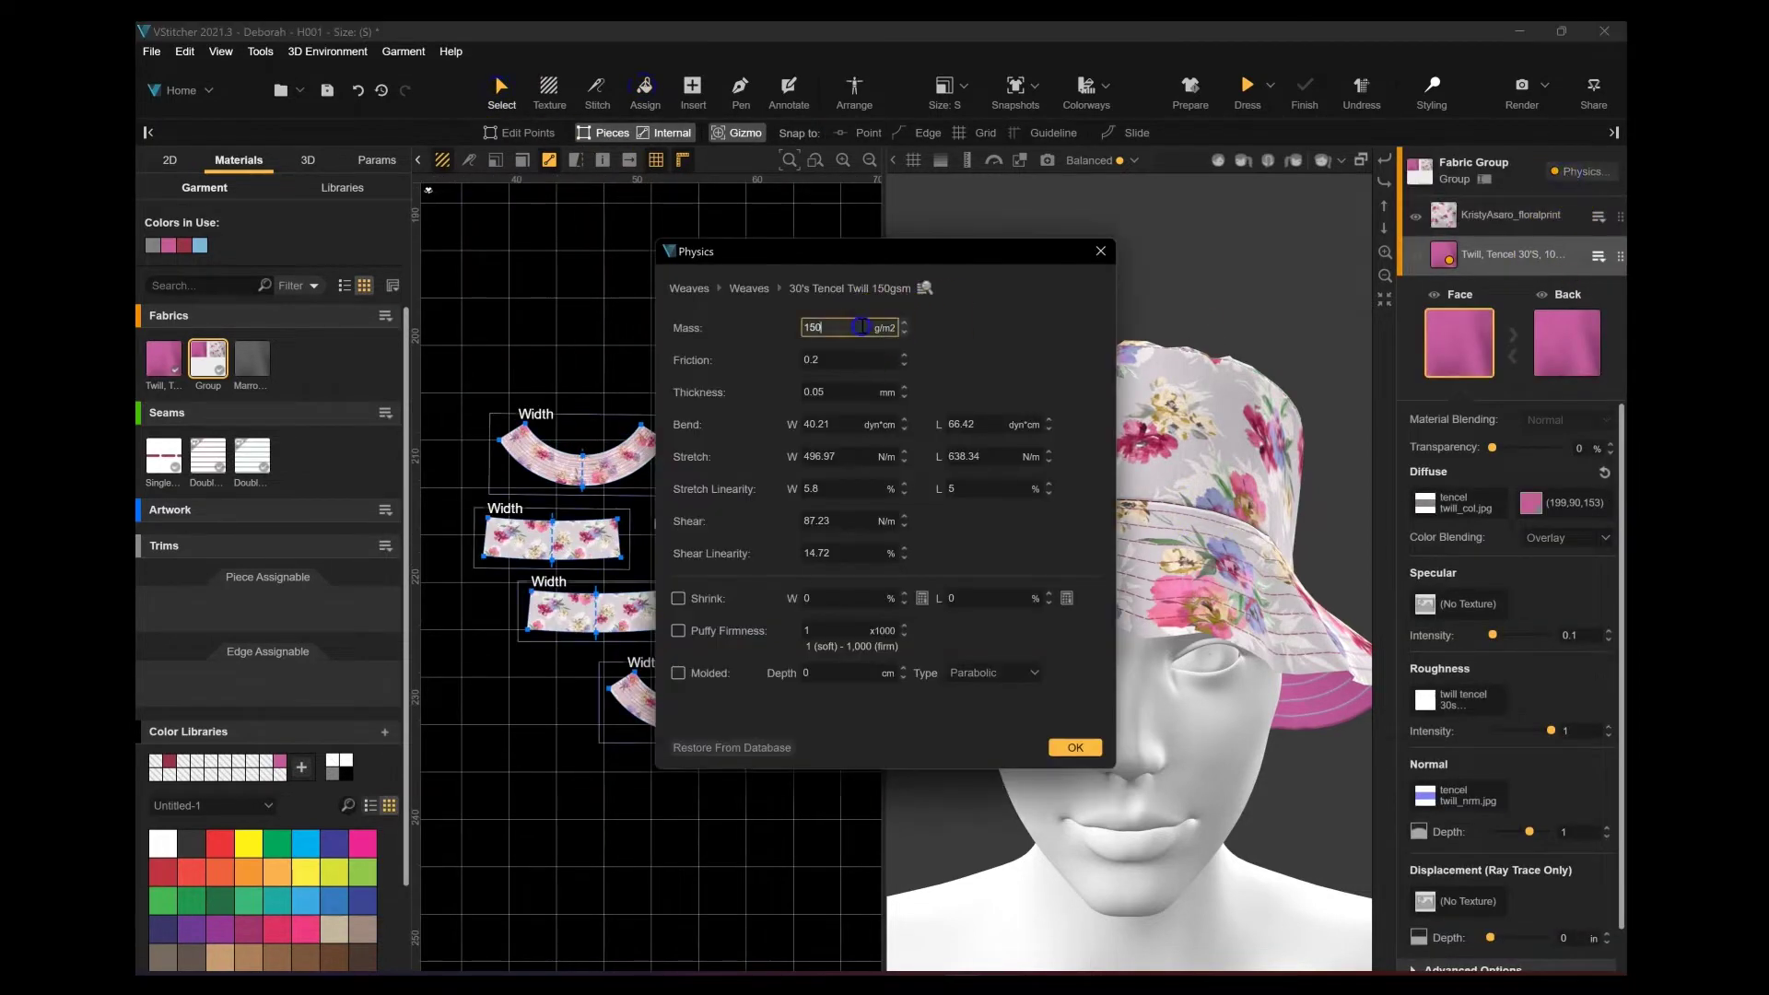
pyautogui.click(857, 396)
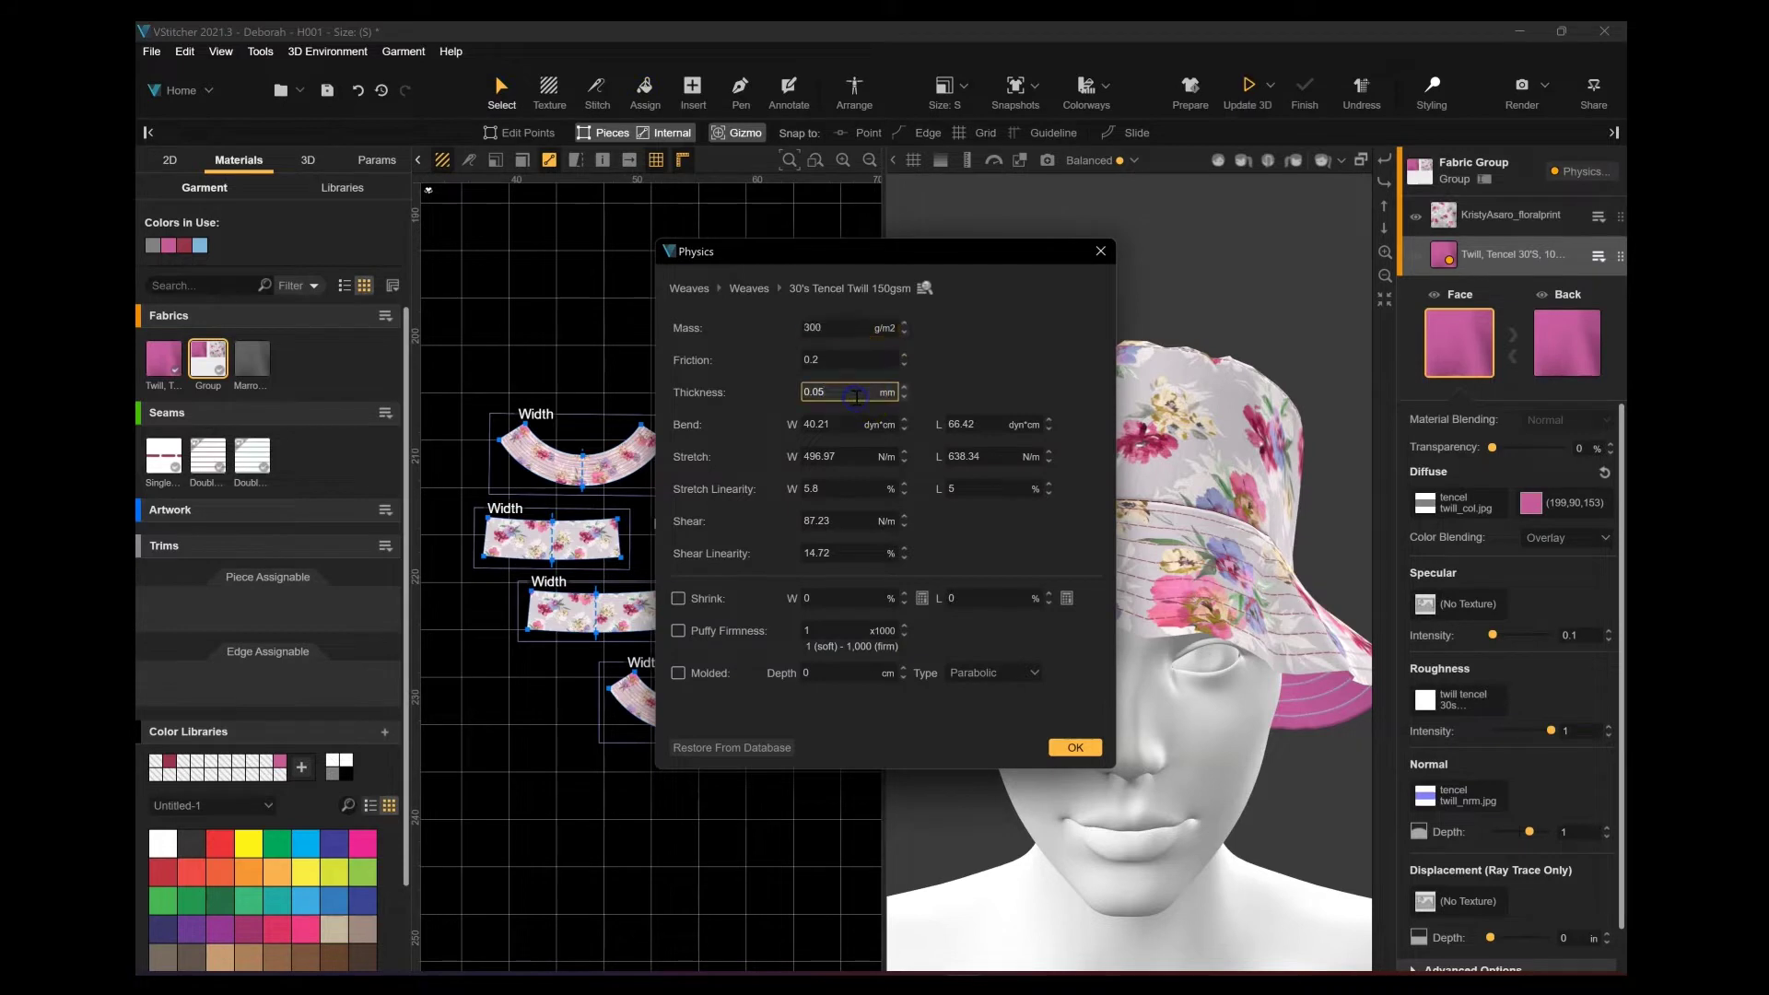
# Step: Multiply the twill's bend values by 10 to 402.1 W and 664.2 L, double its stretch values, and apply the physics
pyautogui.click(855, 427)
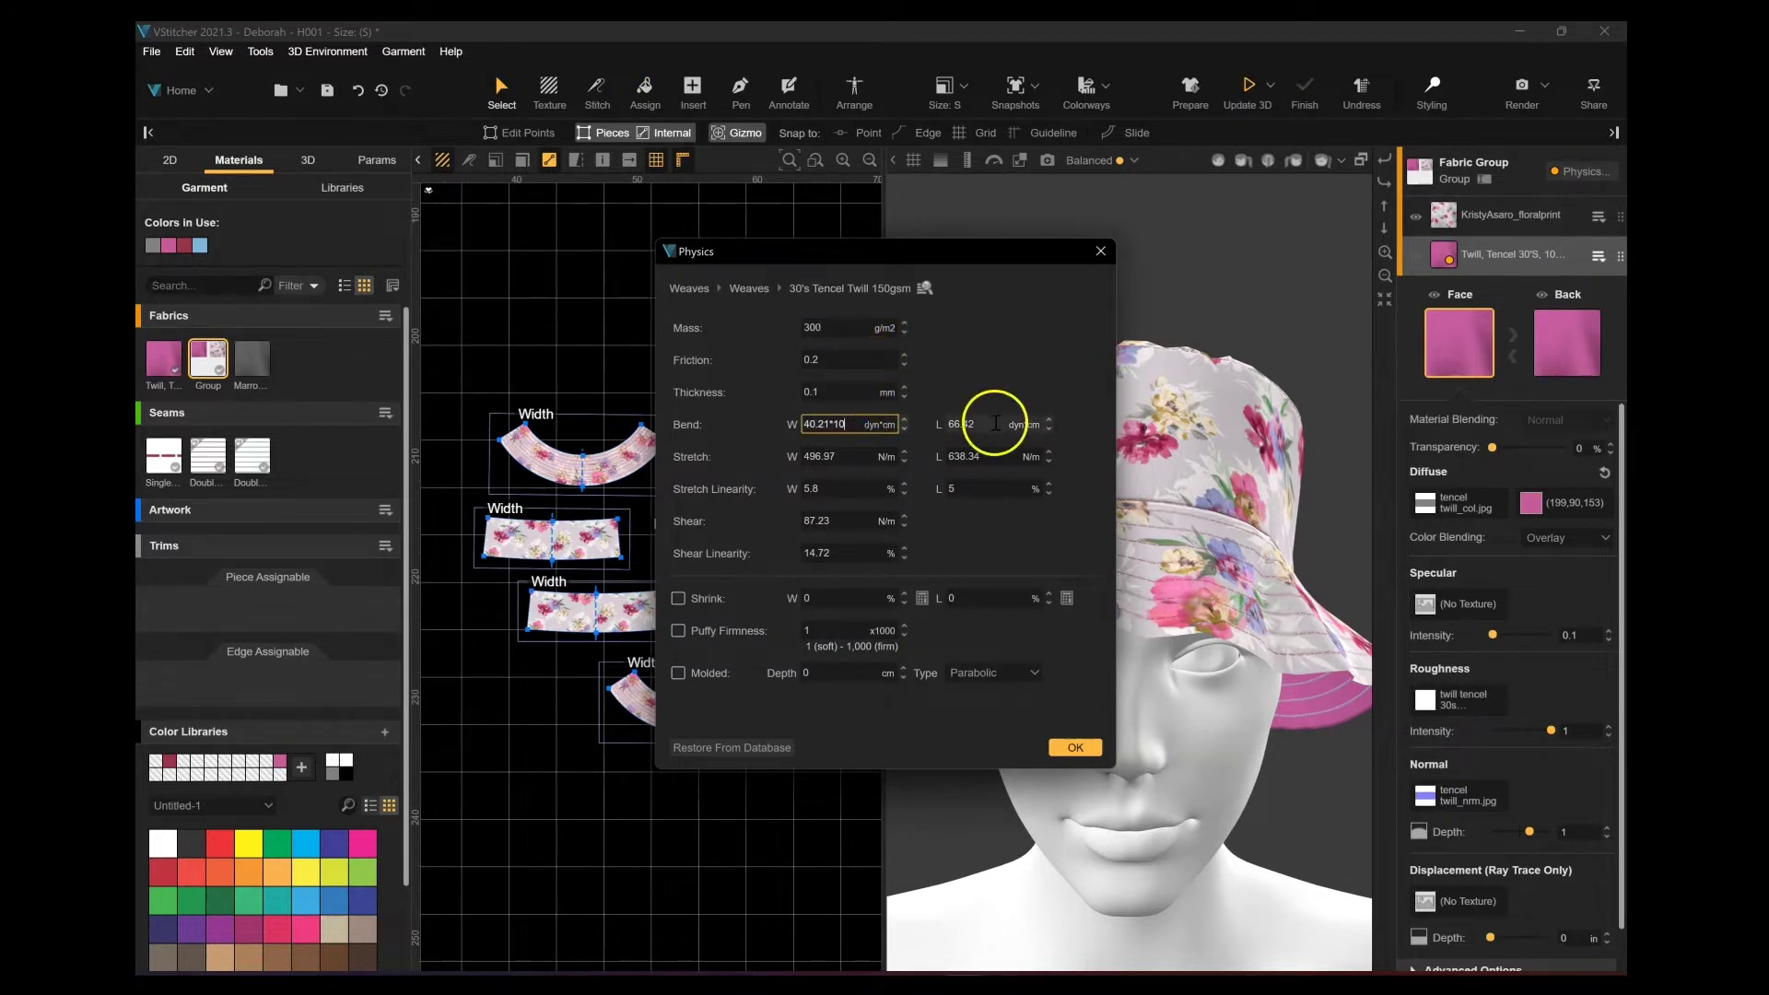
pyautogui.click(871, 458)
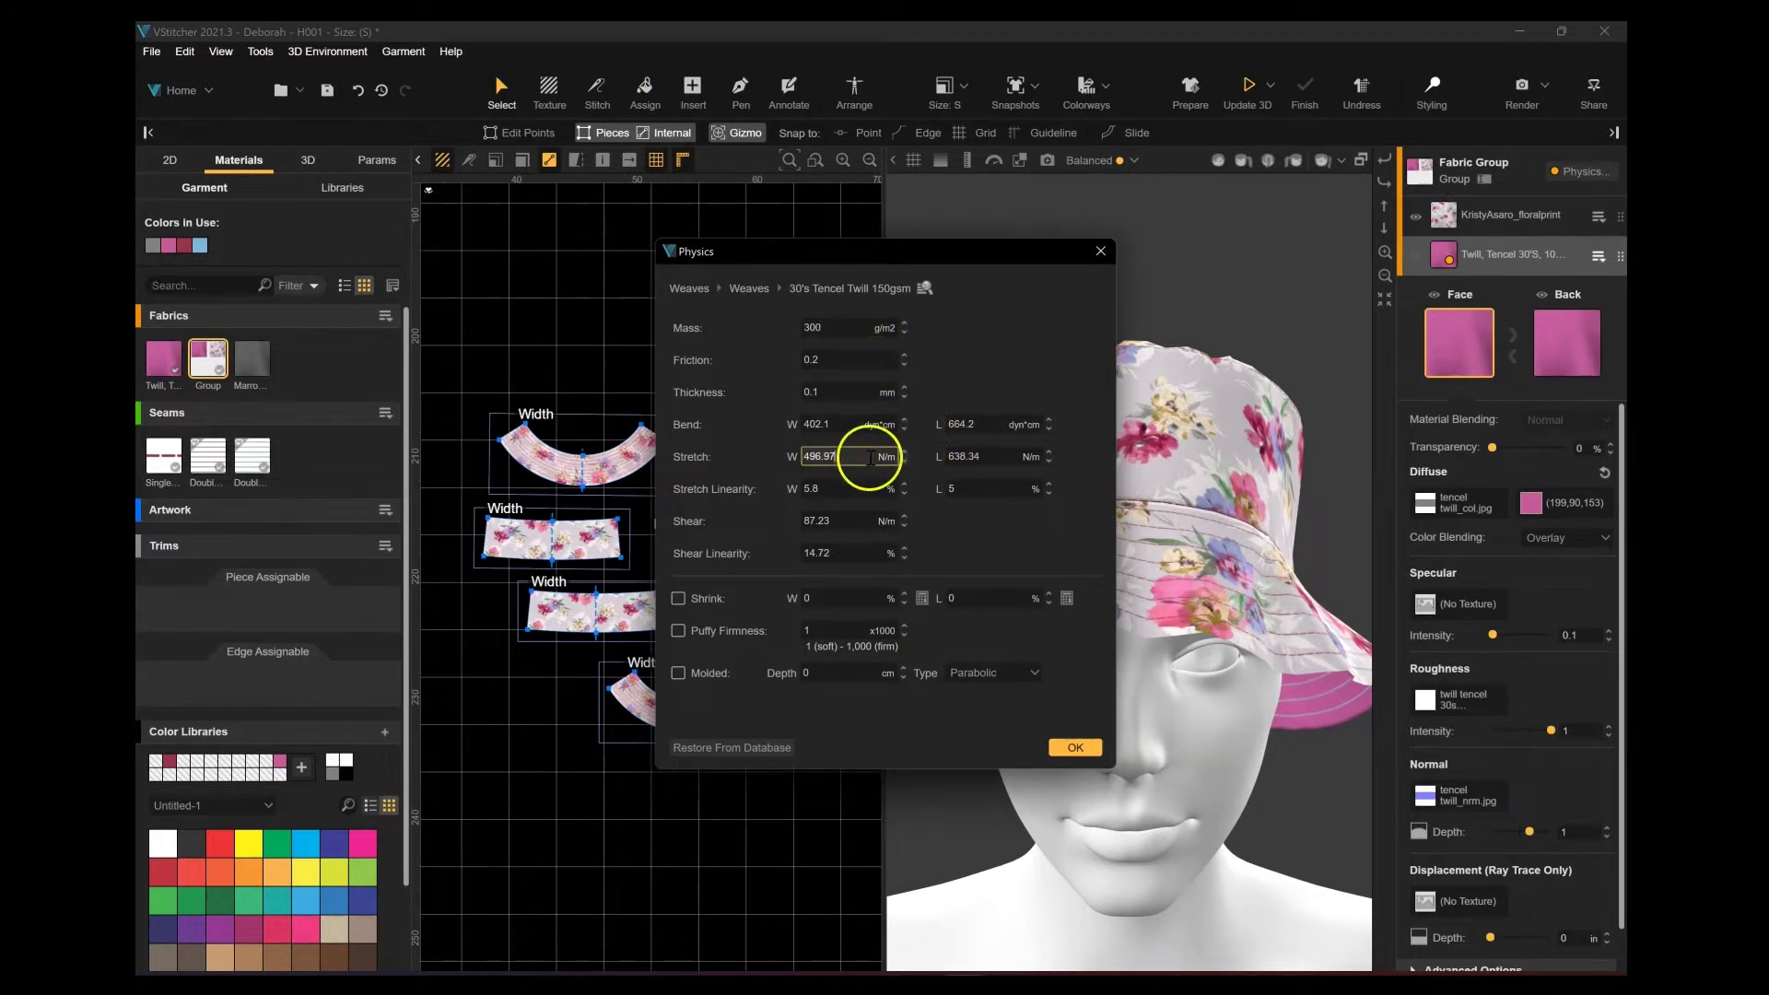
pyautogui.click(866, 527)
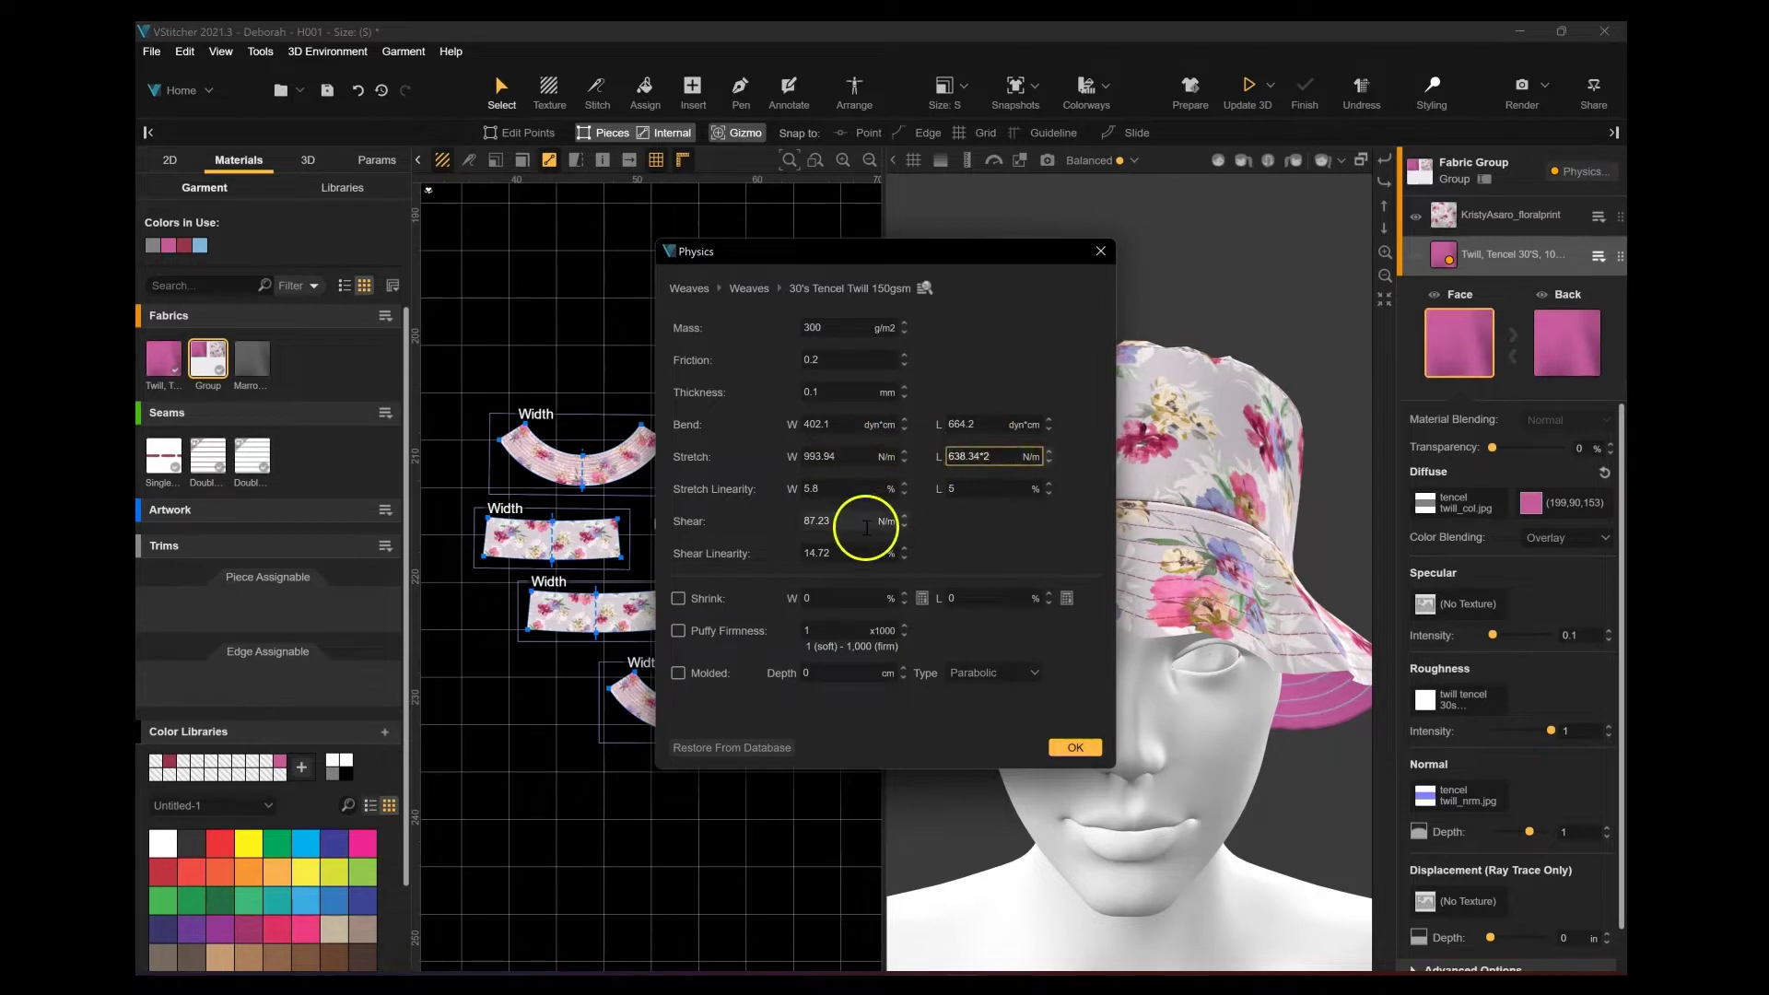
pyautogui.click(1074, 748)
# Step: Re-simulate the hat on the avatar with the new physics and check it from the side, front and back
pyautogui.click(1247, 85)
pyautogui.moveTo(1326, 539); pyautogui.dragTo(1466, 582, button='right')
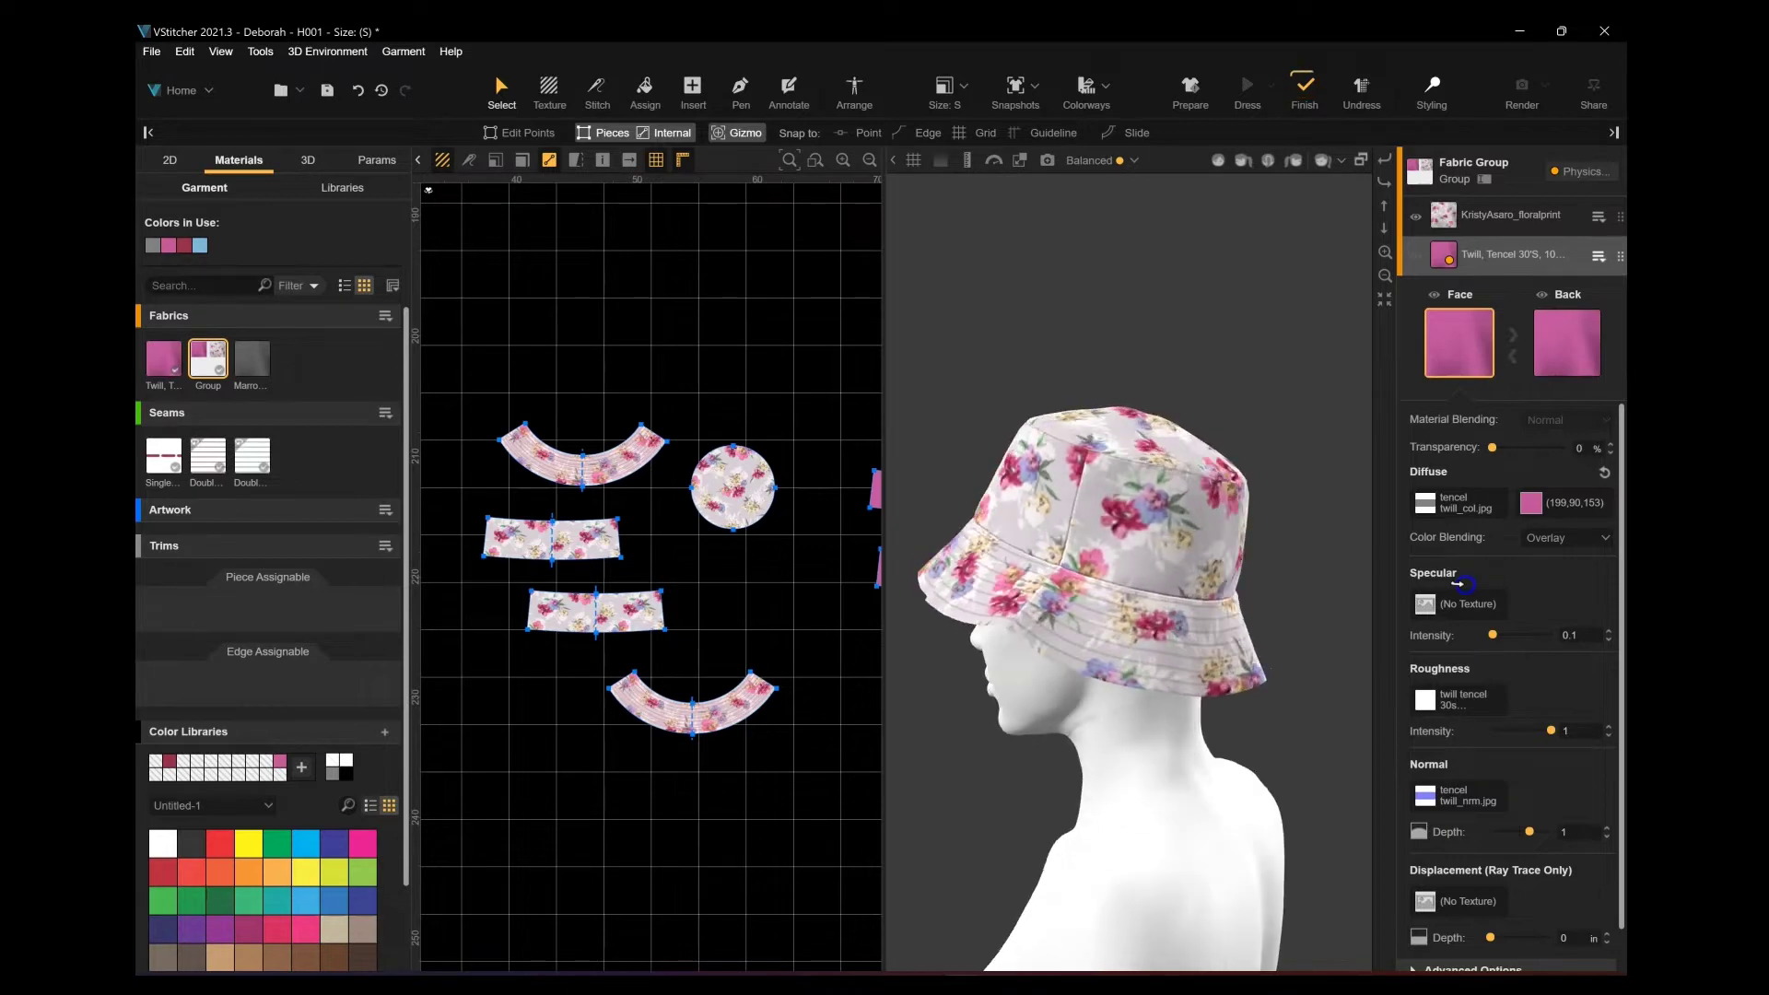
pyautogui.click(1218, 161)
pyautogui.scroll(3, 1144, 772)
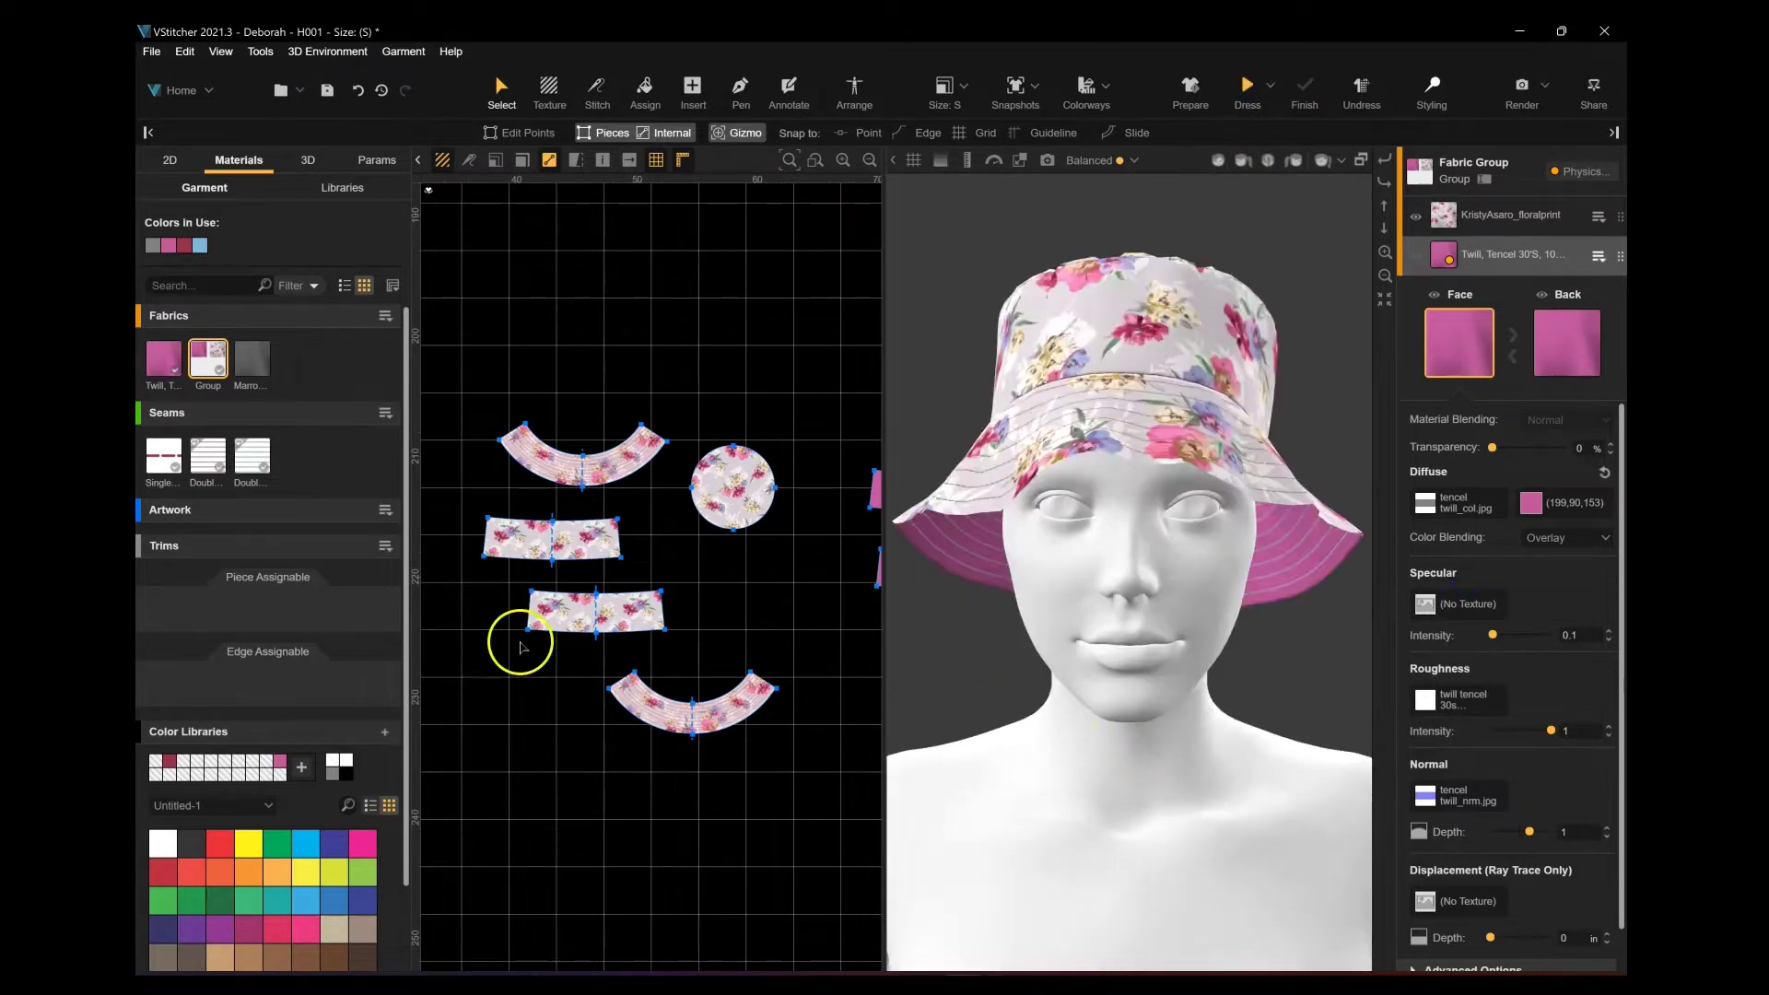
pyautogui.click(1268, 161)
pyautogui.scroll(3, 1118, 723)
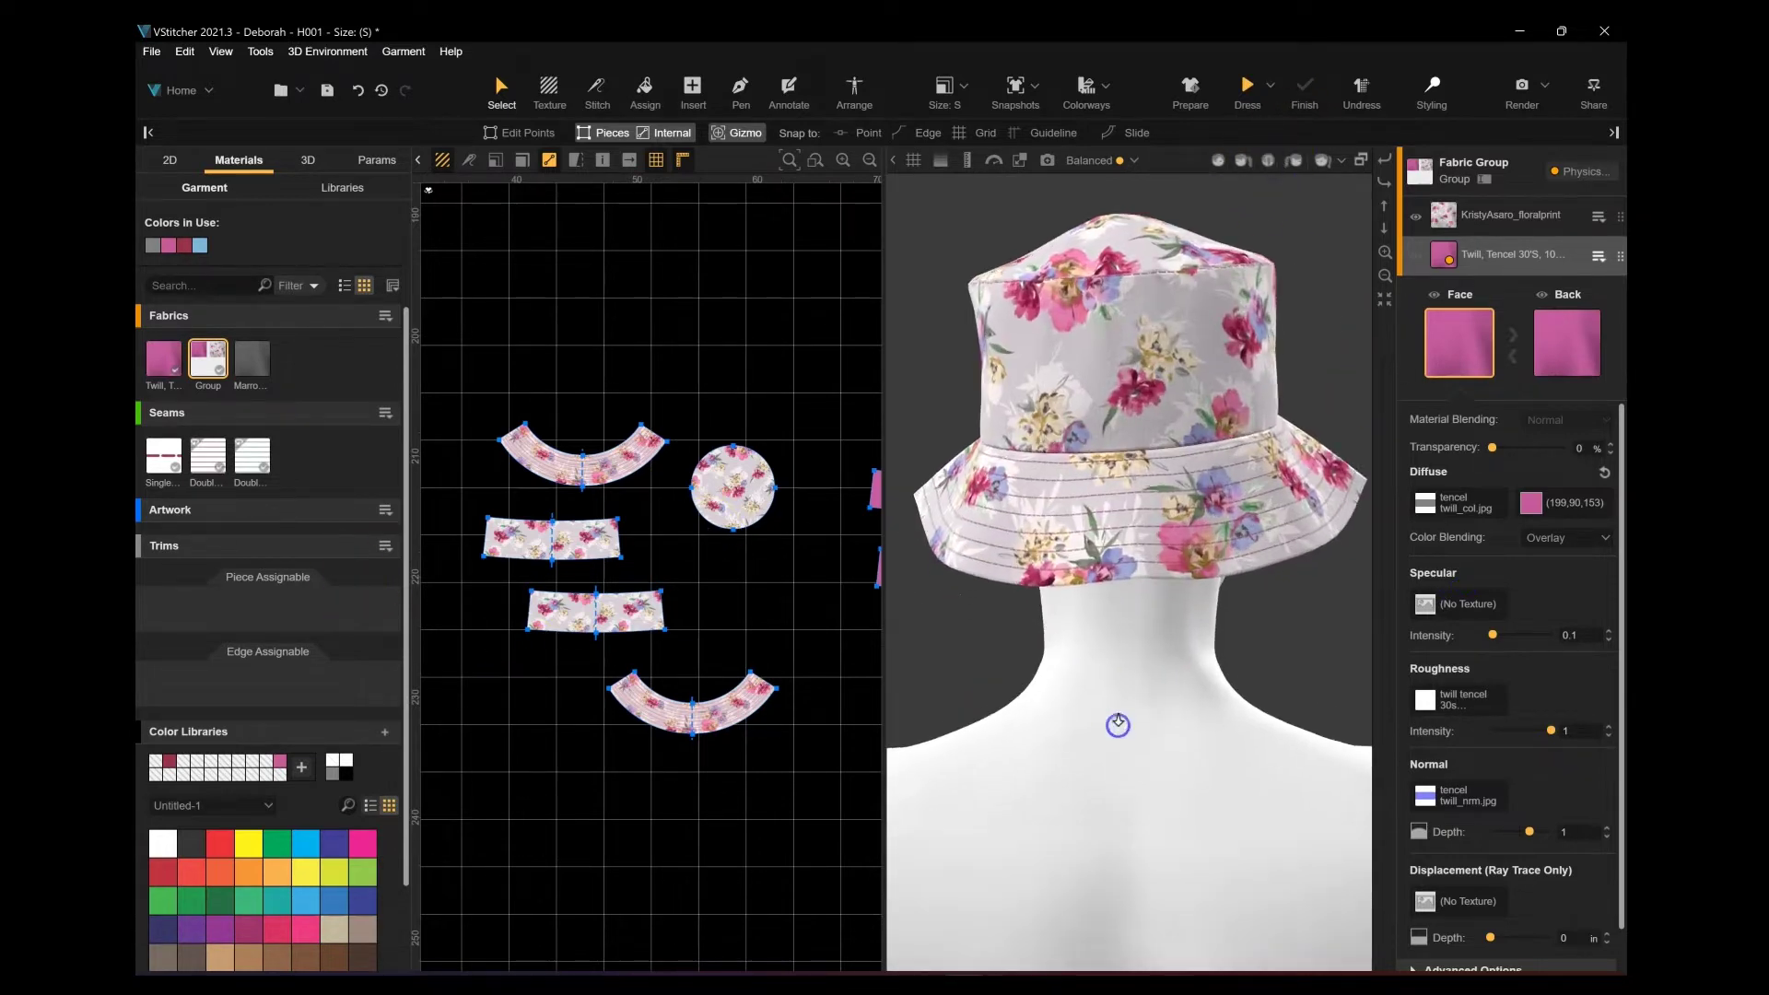
pyautogui.scroll(4, 577, 489)
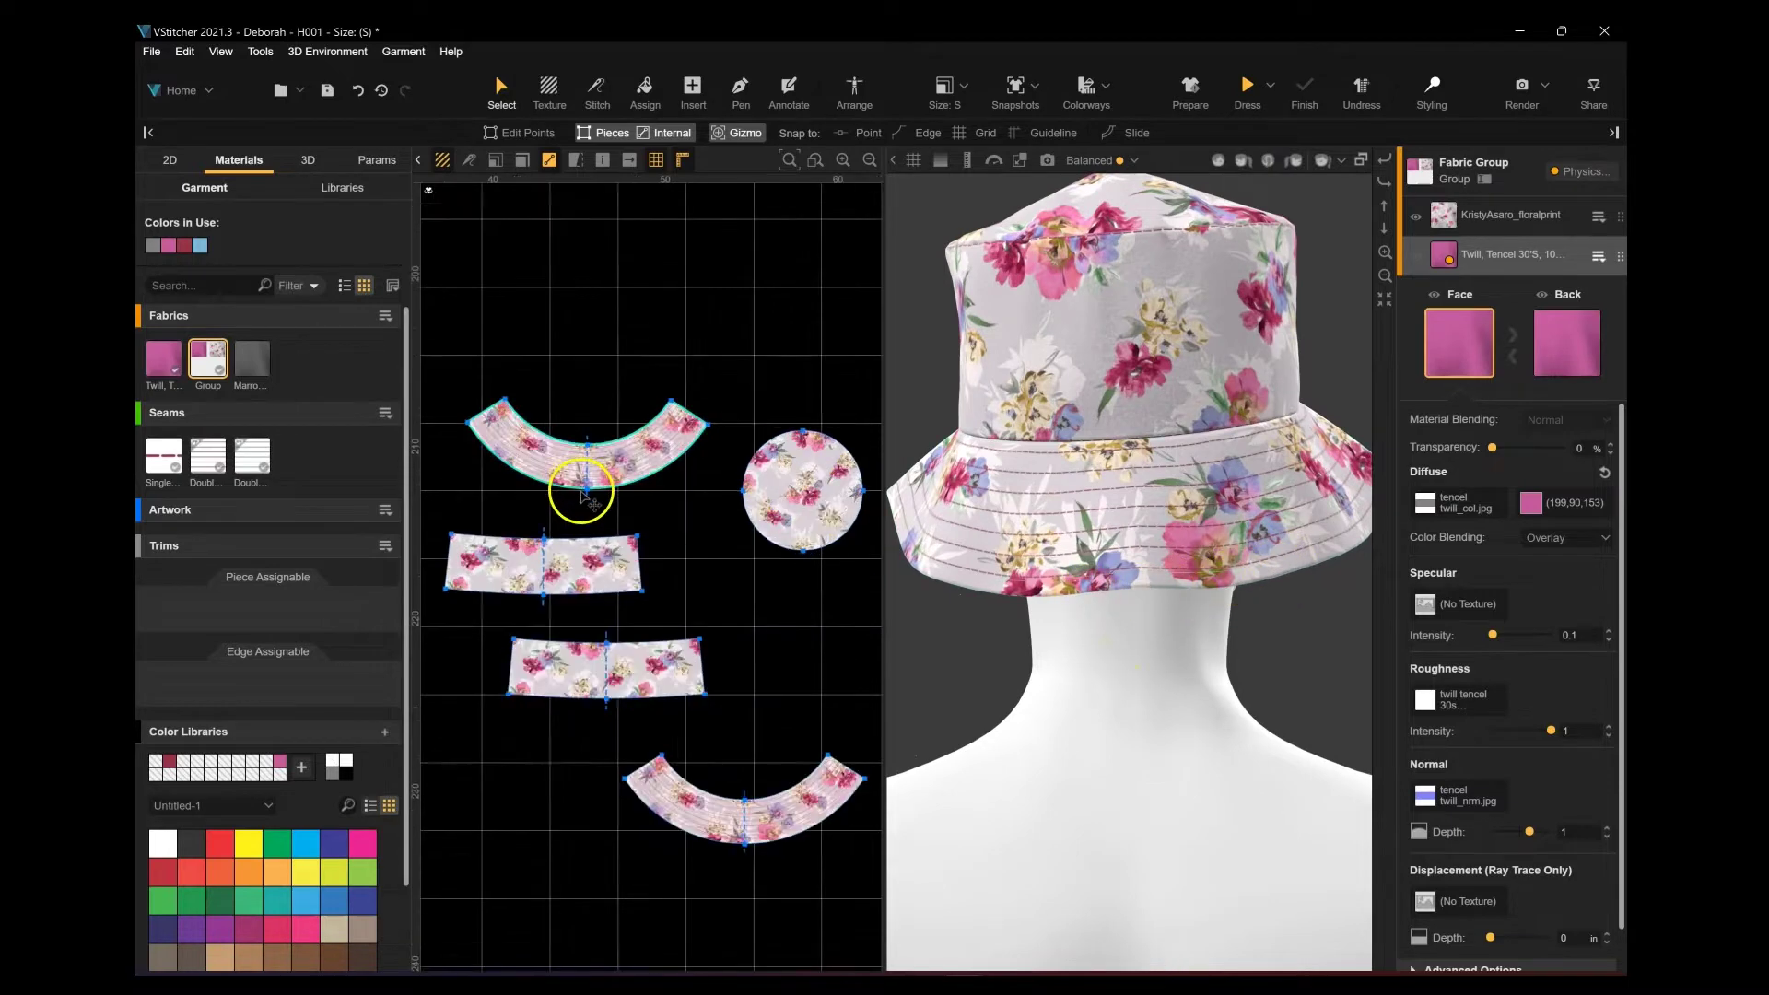
# Step: Set the stitch construction of the lower floral brim piece's outer edge to Directional Seam
pyautogui.click(689, 469)
pyautogui.scroll(-3, 1538, 686)
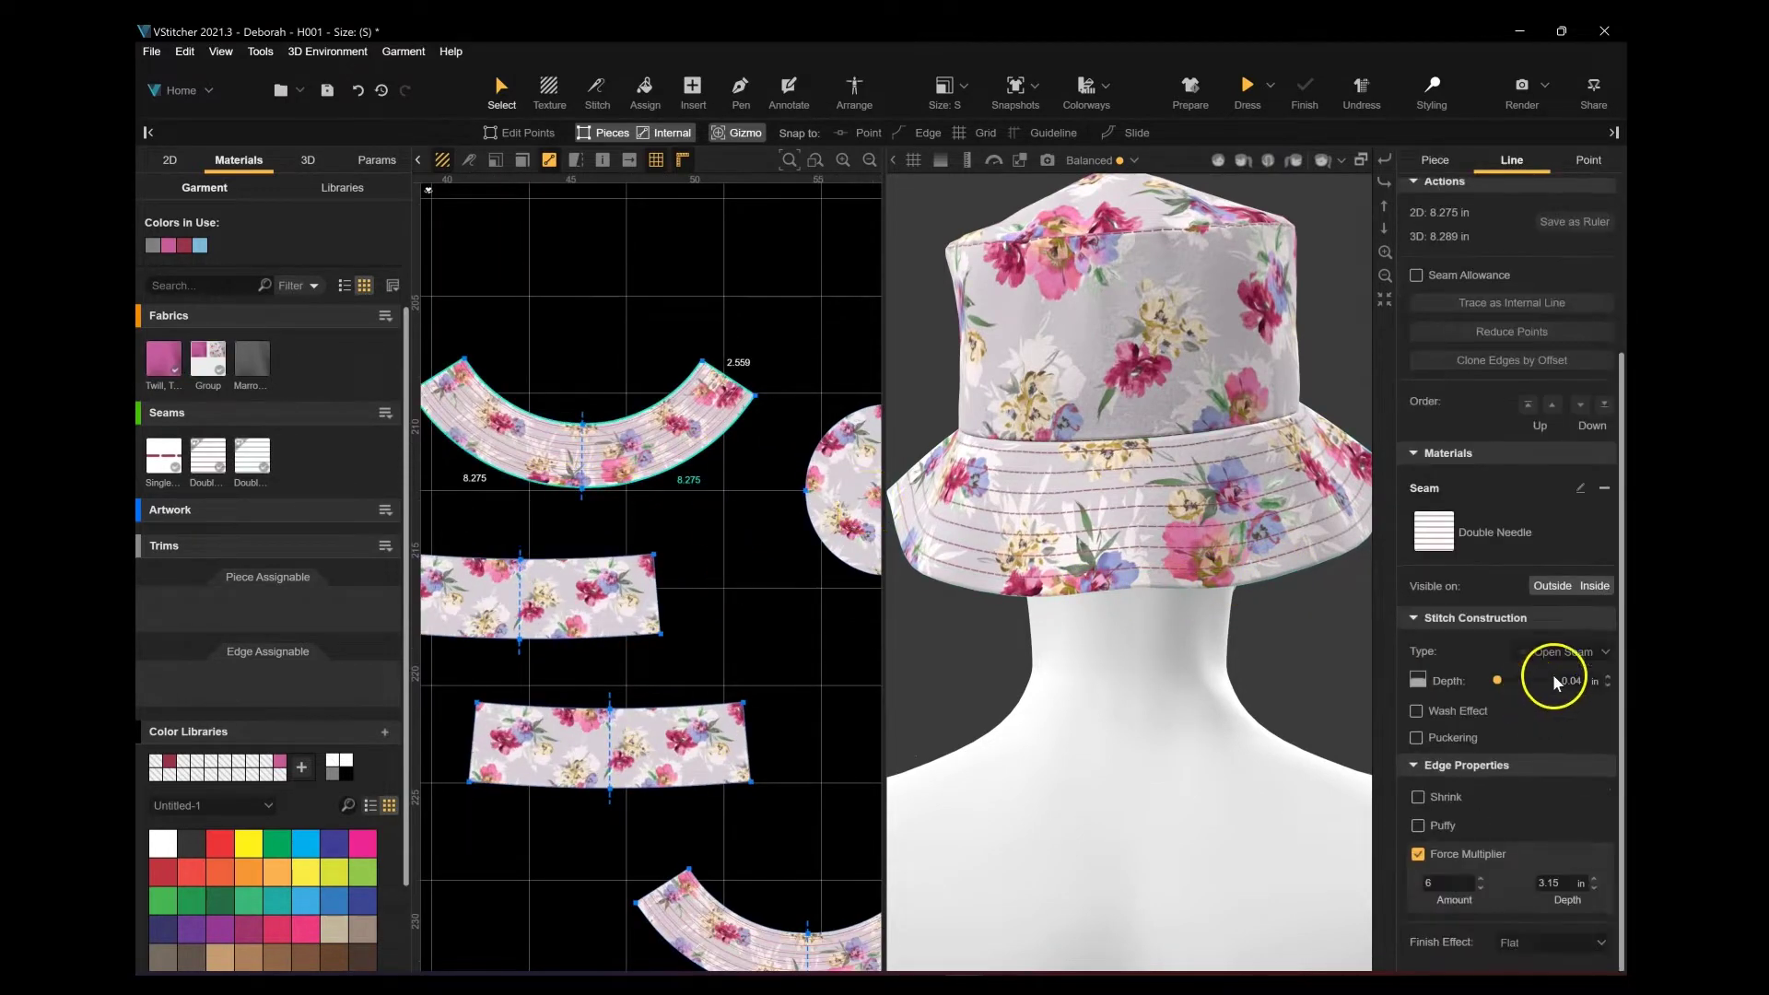
pyautogui.moveTo(816, 743); pyautogui.dragTo(740, 493, button='right')
pyautogui.click(1221, 163)
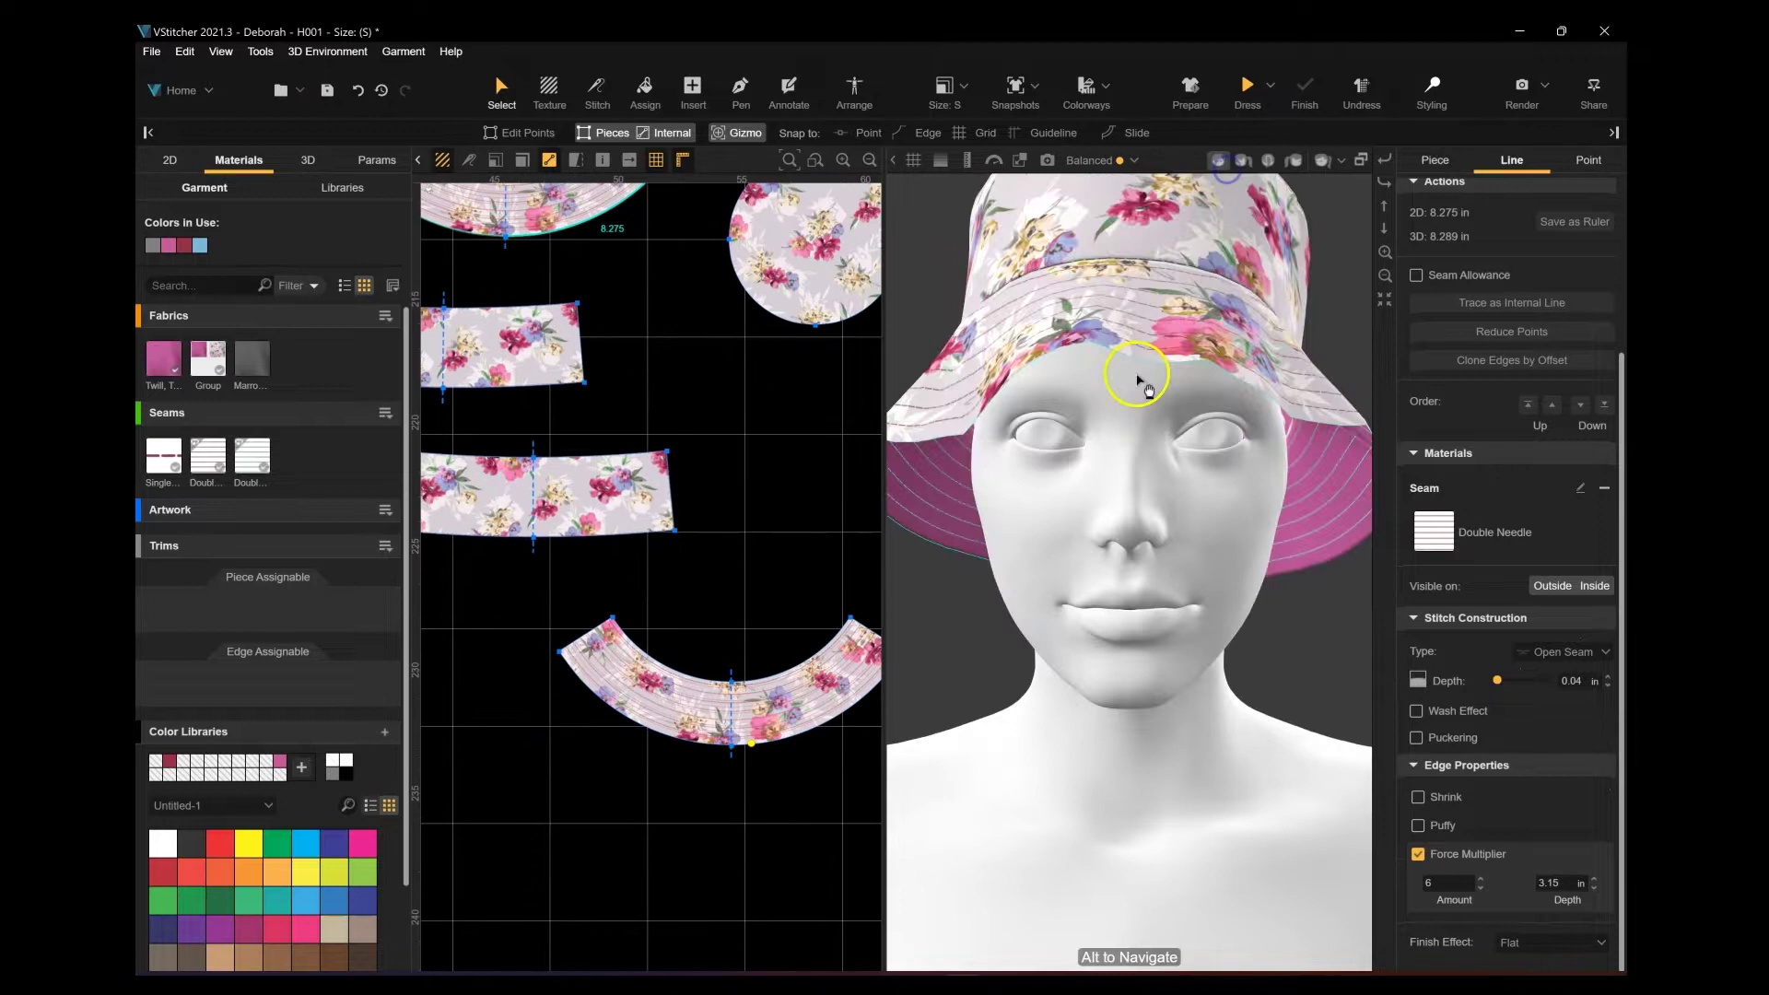
pyautogui.click(832, 724)
pyautogui.click(1580, 742)
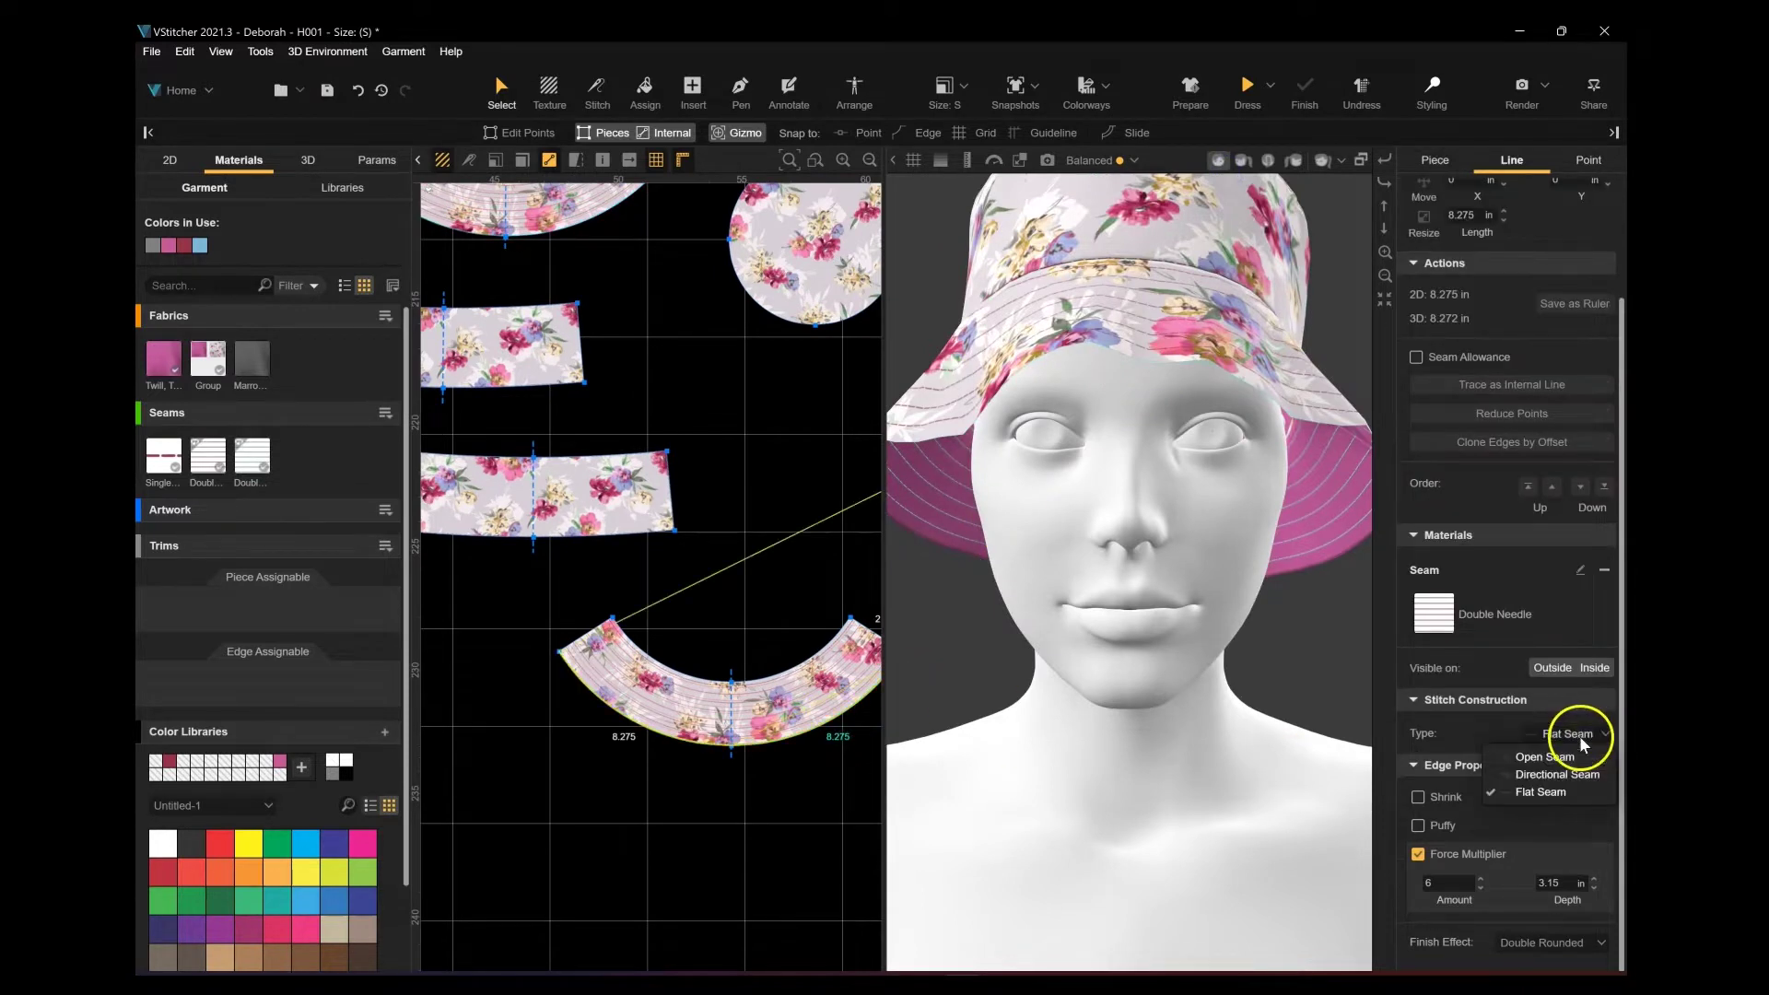
pyautogui.click(1563, 780)
pyautogui.click(773, 522)
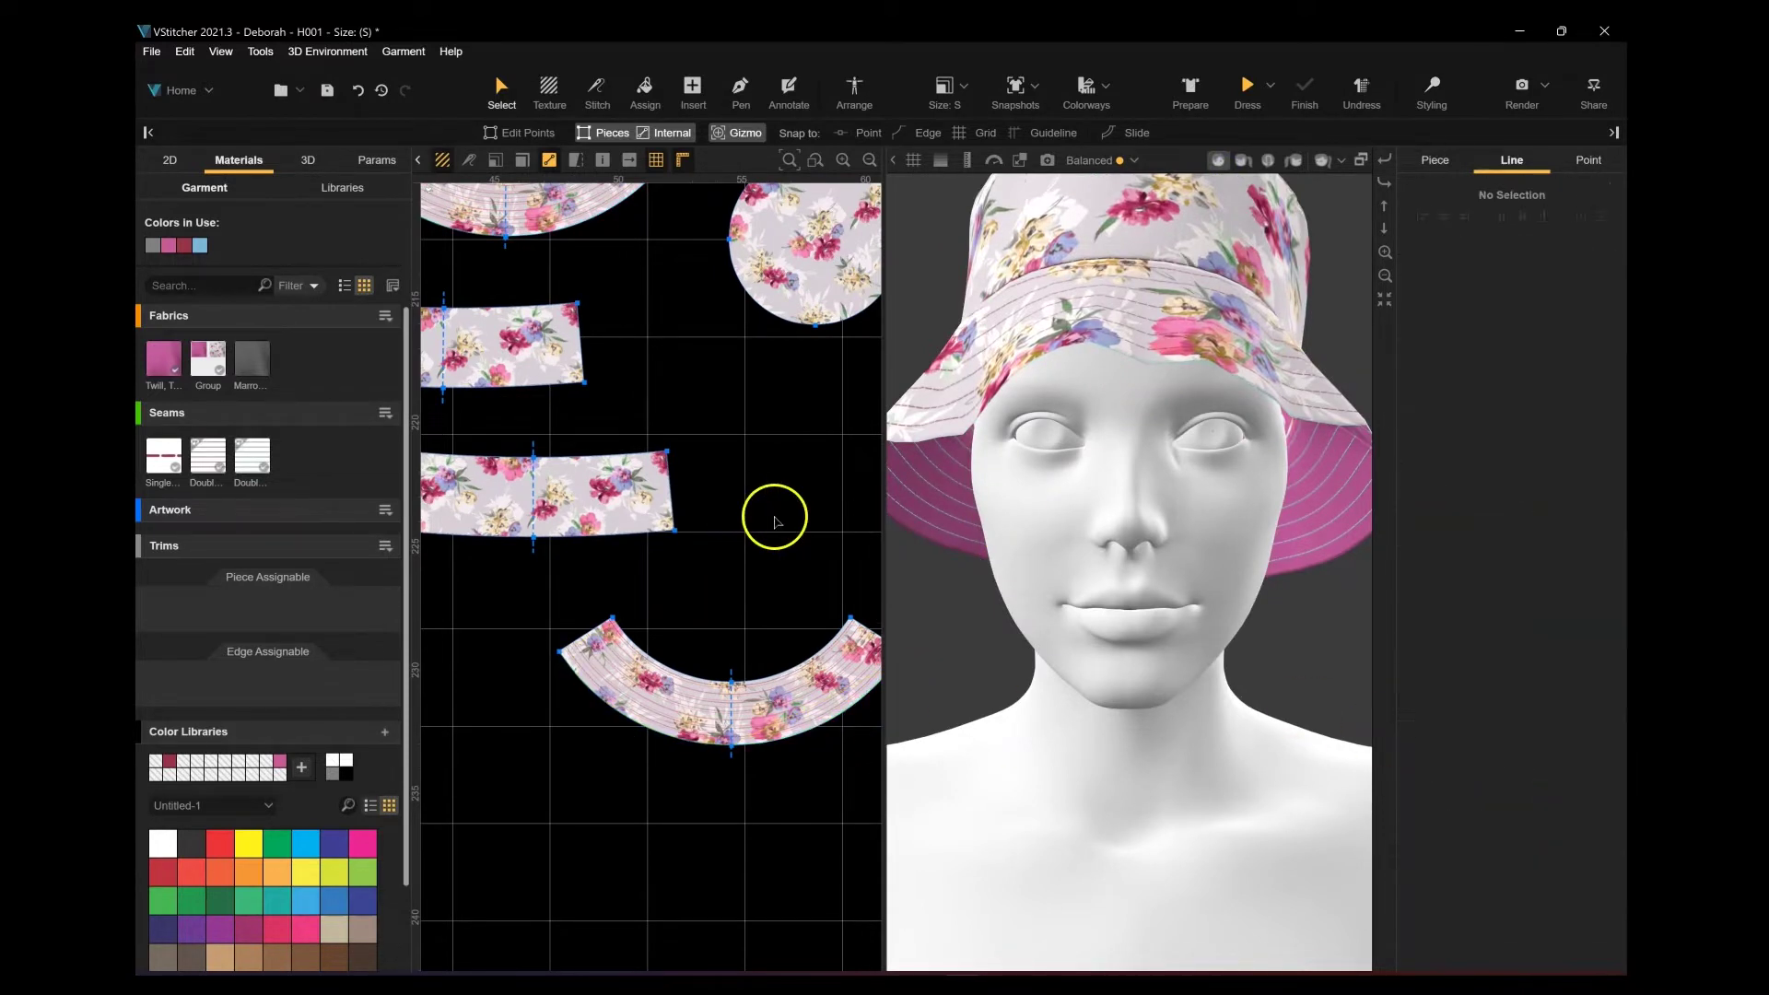
# Step: Set the outer edge of the upper floral brim piece to Directional Seam as well
pyautogui.click(1267, 160)
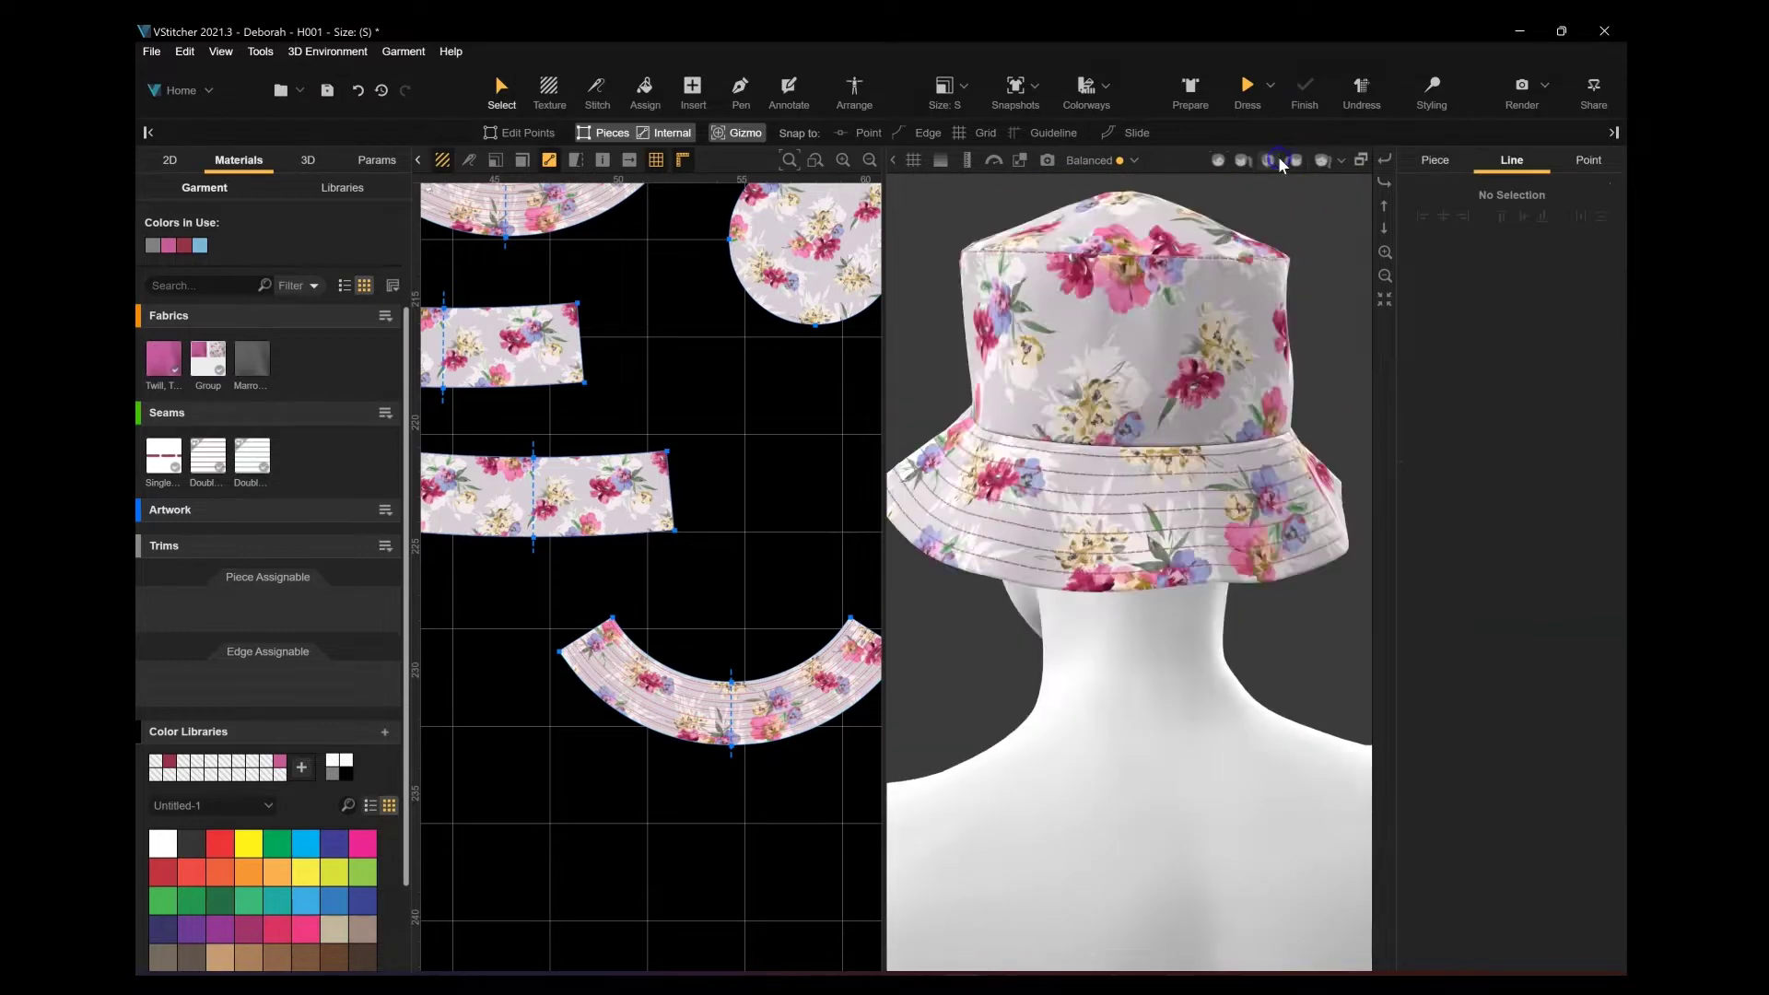
pyautogui.click(587, 228)
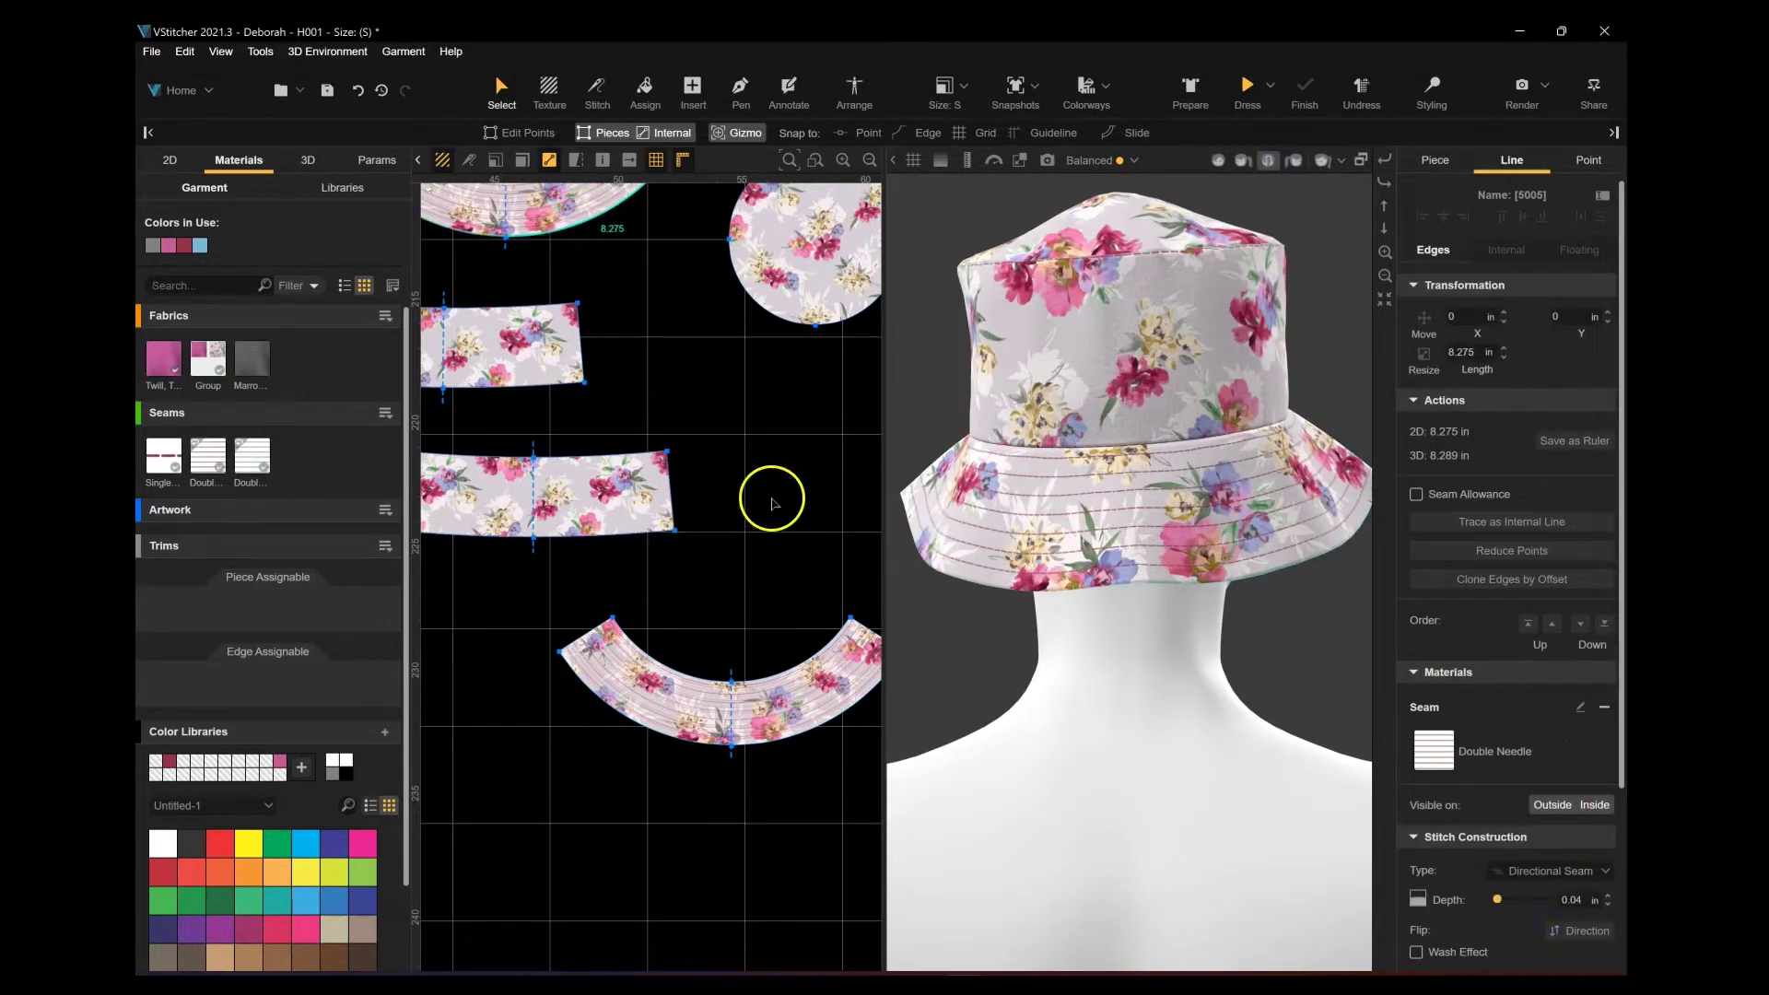
pyautogui.click(1214, 163)
# Step: Set the outer edges of both pink lining brim pieces to Directional Seam
pyautogui.scroll(-5, 758, 474)
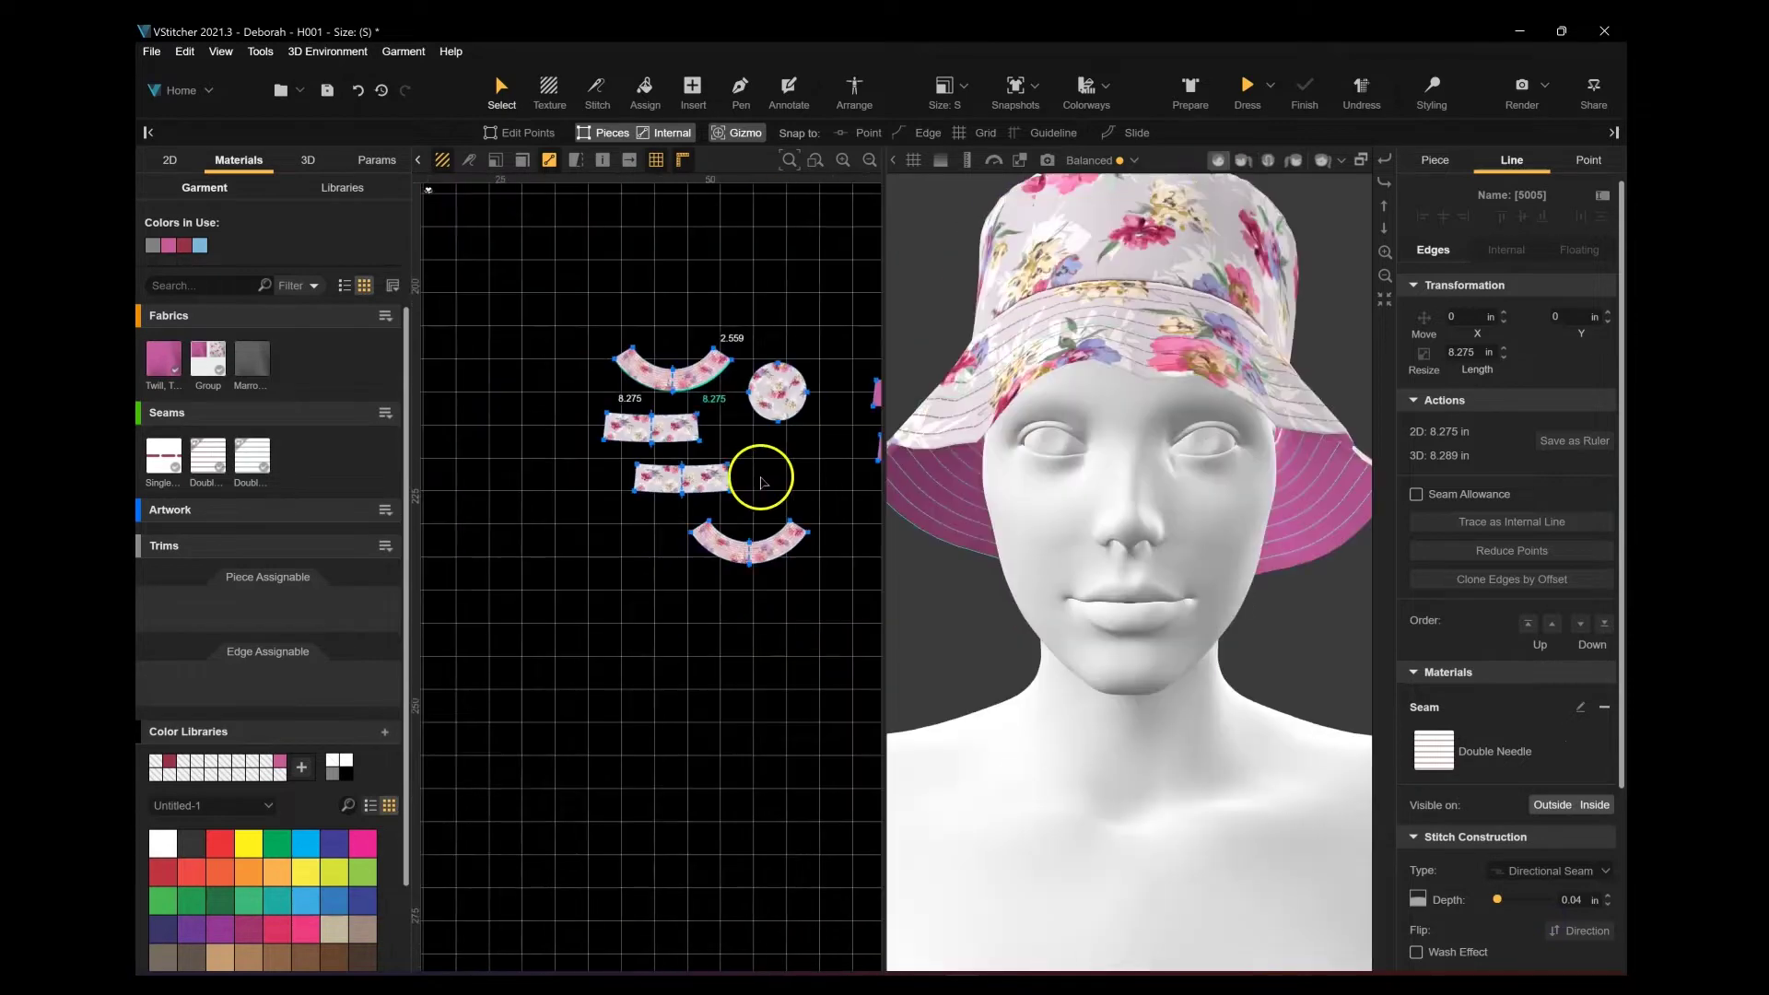
pyautogui.scroll(5, 810, 454)
pyautogui.click(804, 435)
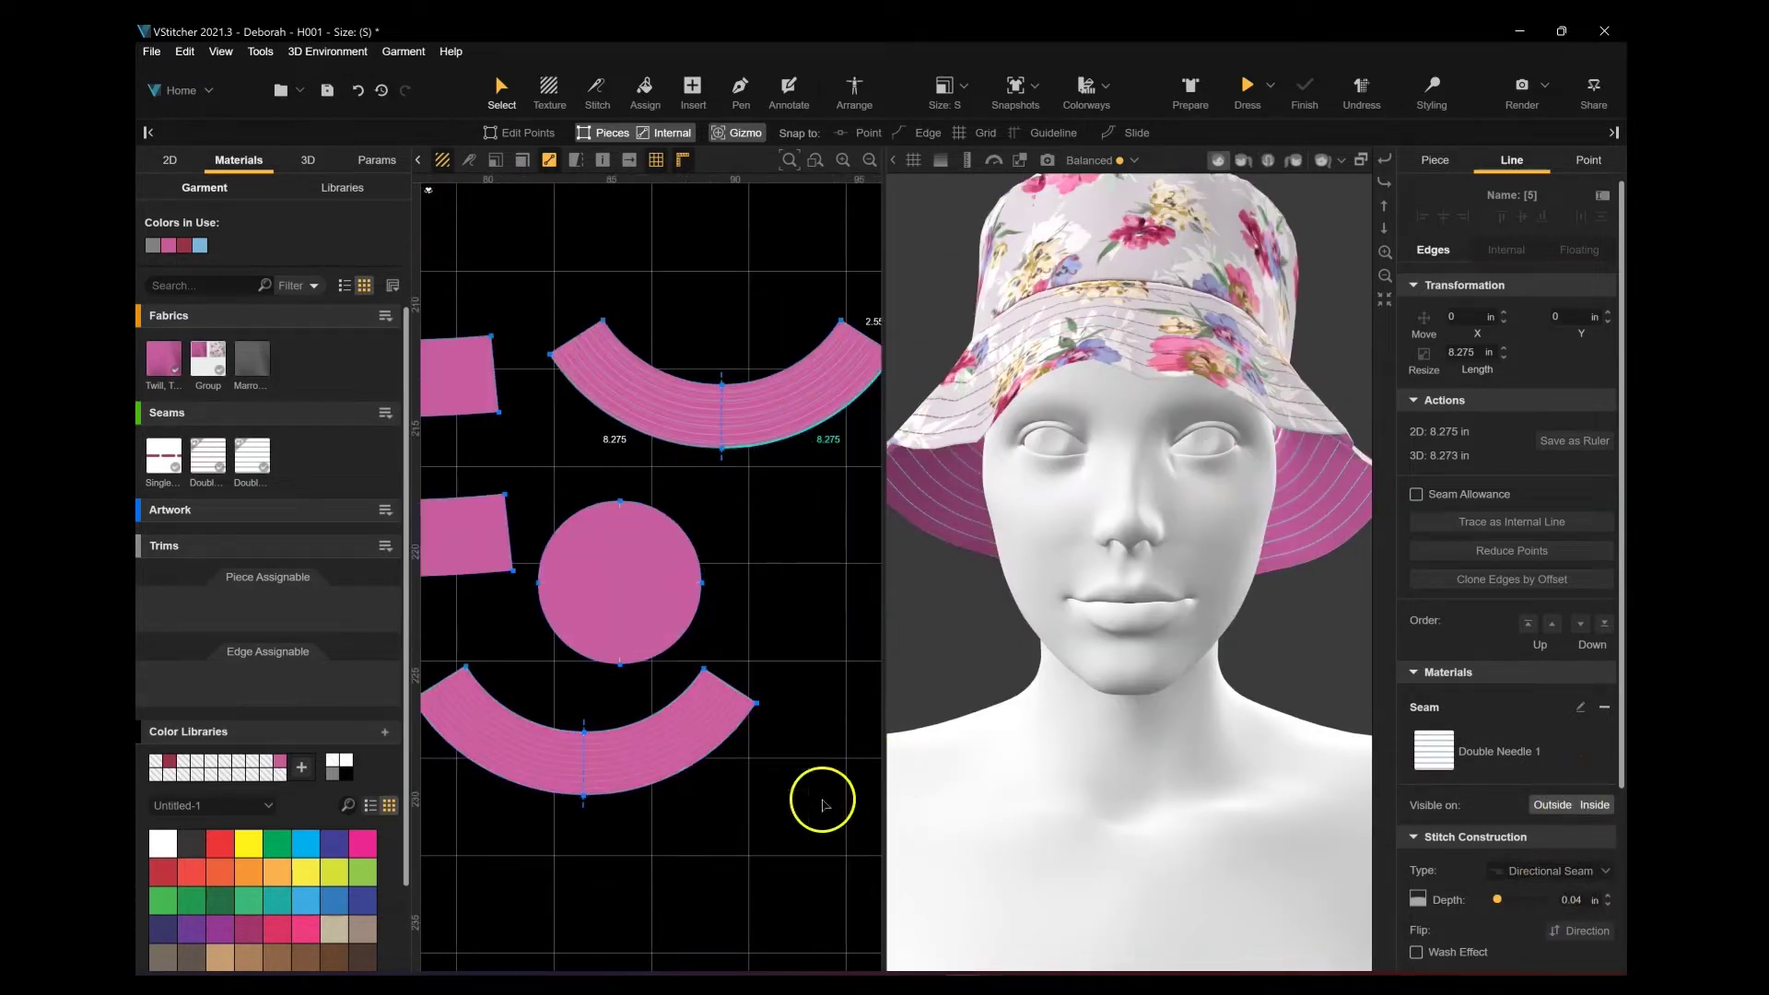
pyautogui.click(724, 754)
# Step: Set all four edges of the round pink lining crown piece to Directional Seam
pyautogui.moveTo(731, 620); pyautogui.dragTo(893, 610, button='middle')
pyautogui.click(770, 636)
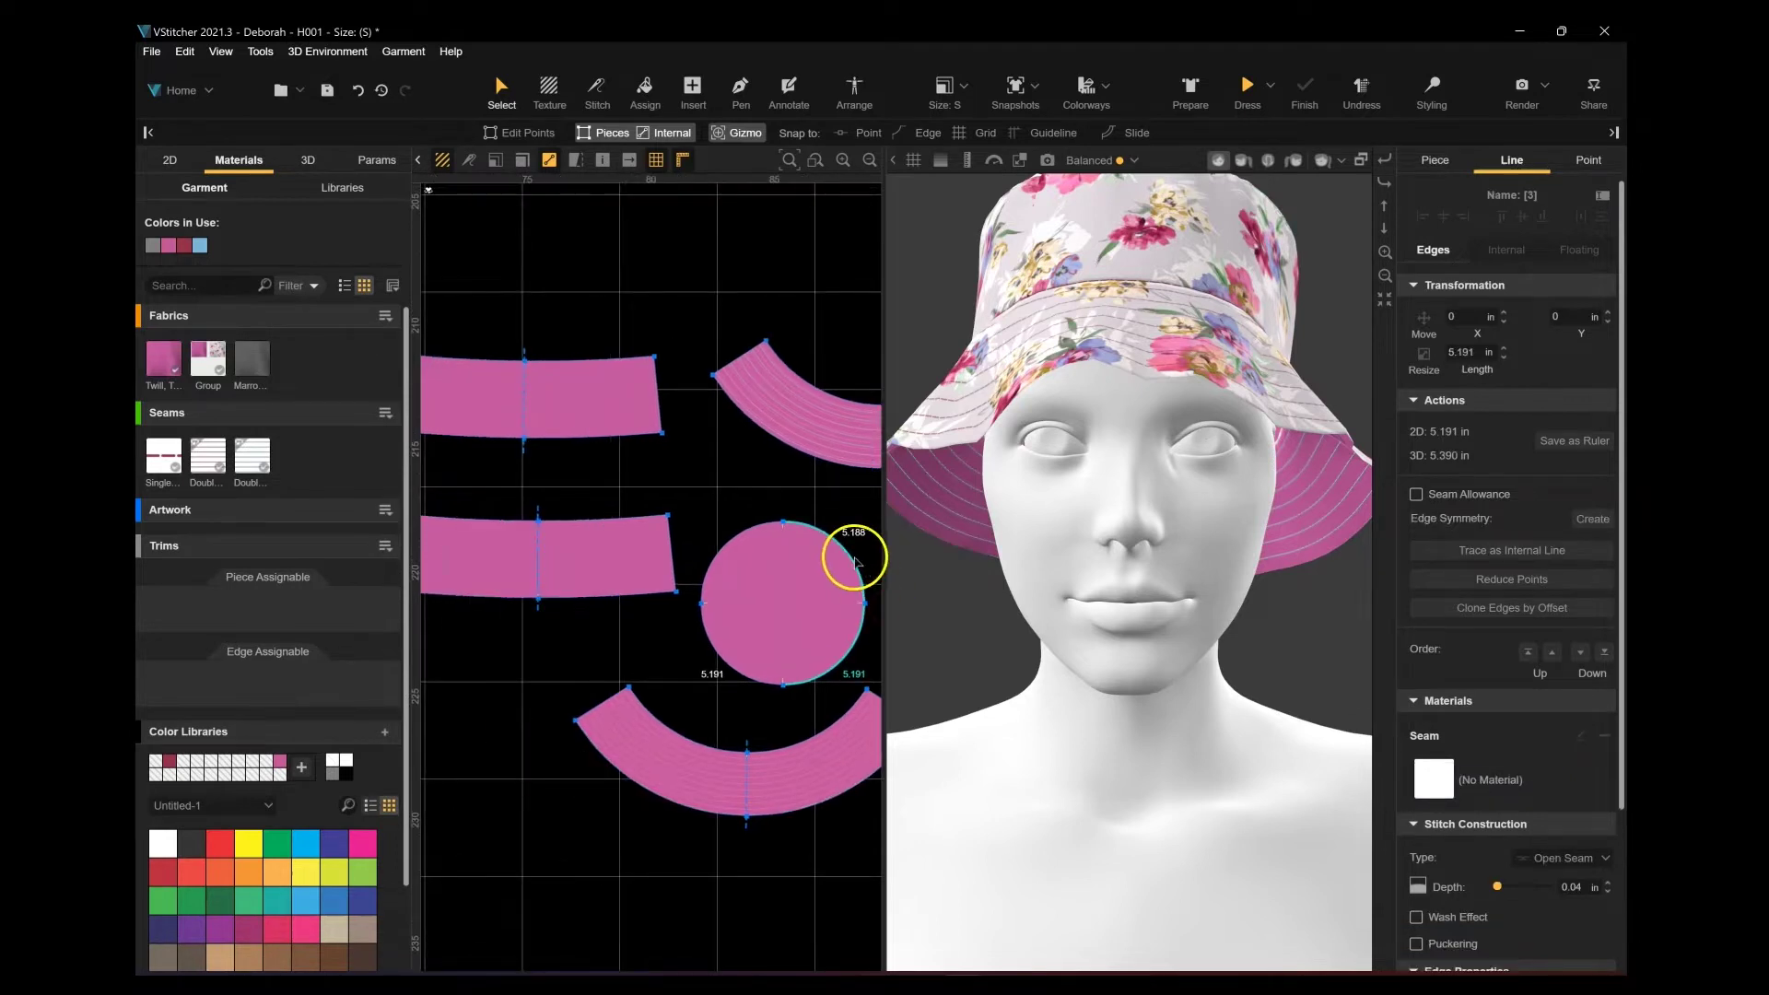
pyautogui.click(752, 526)
pyautogui.click(746, 531)
pyautogui.keyDown('shift'); pyautogui.click(818, 534); pyautogui.keyUp('shift')
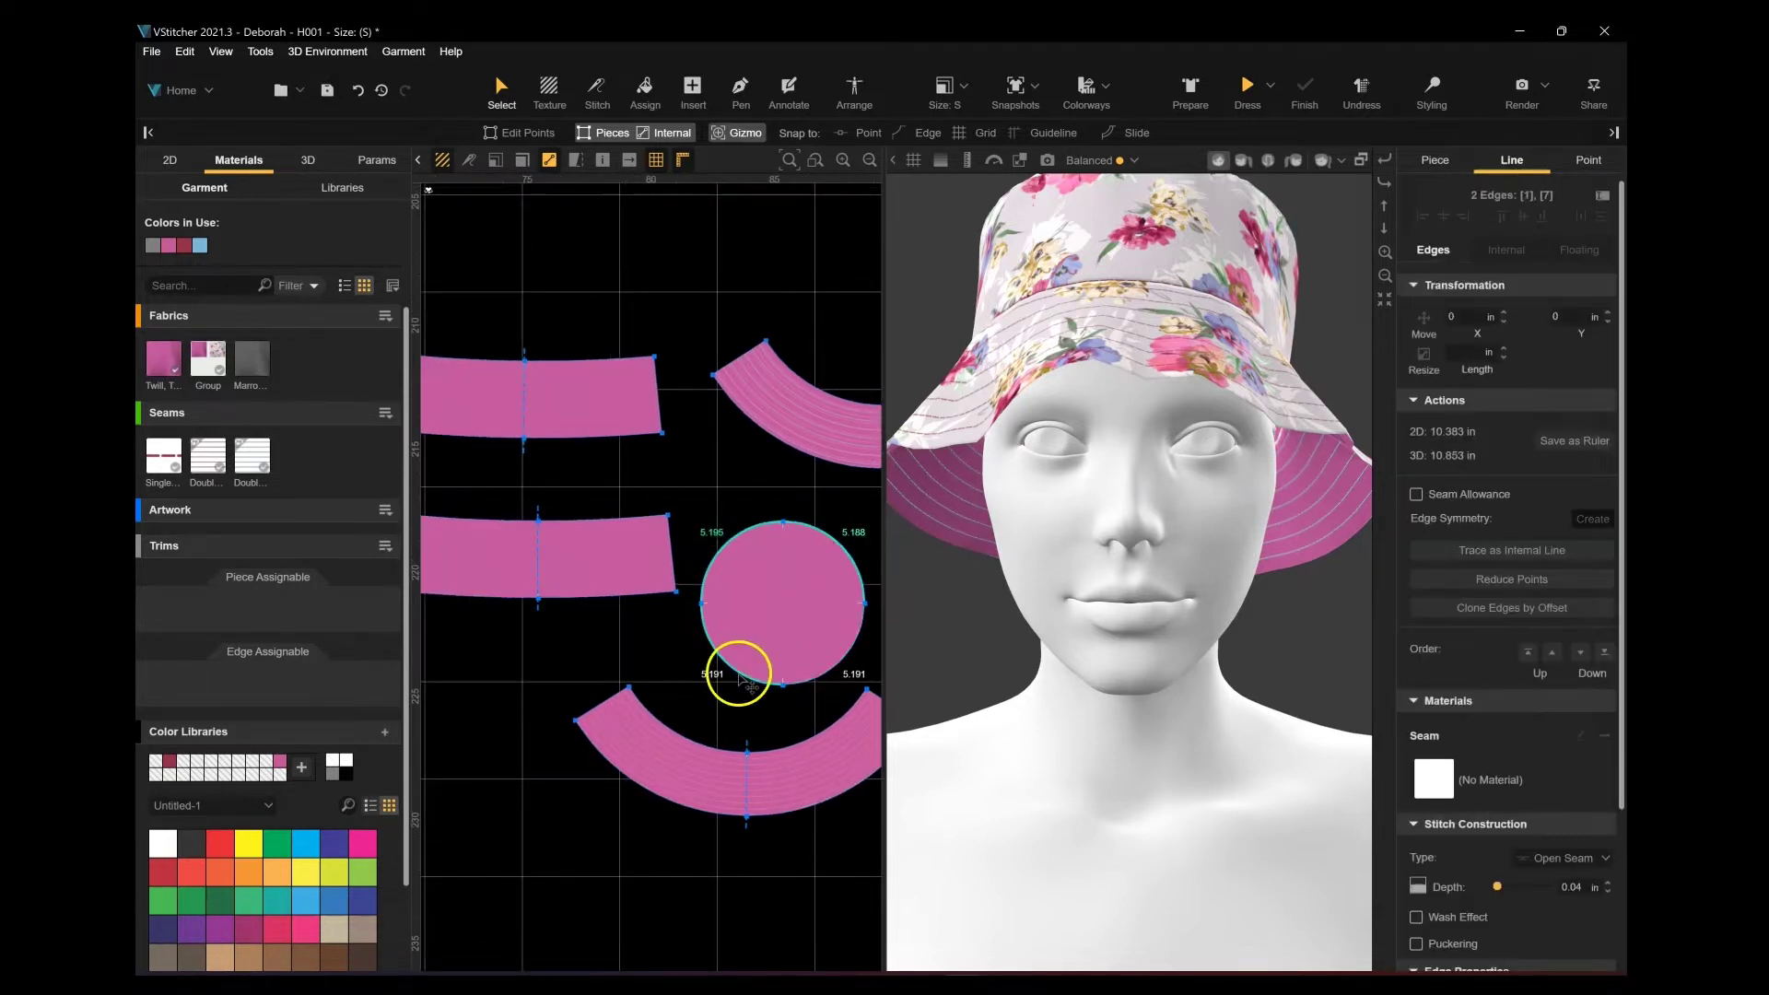
pyautogui.scroll(-3, 577, 572)
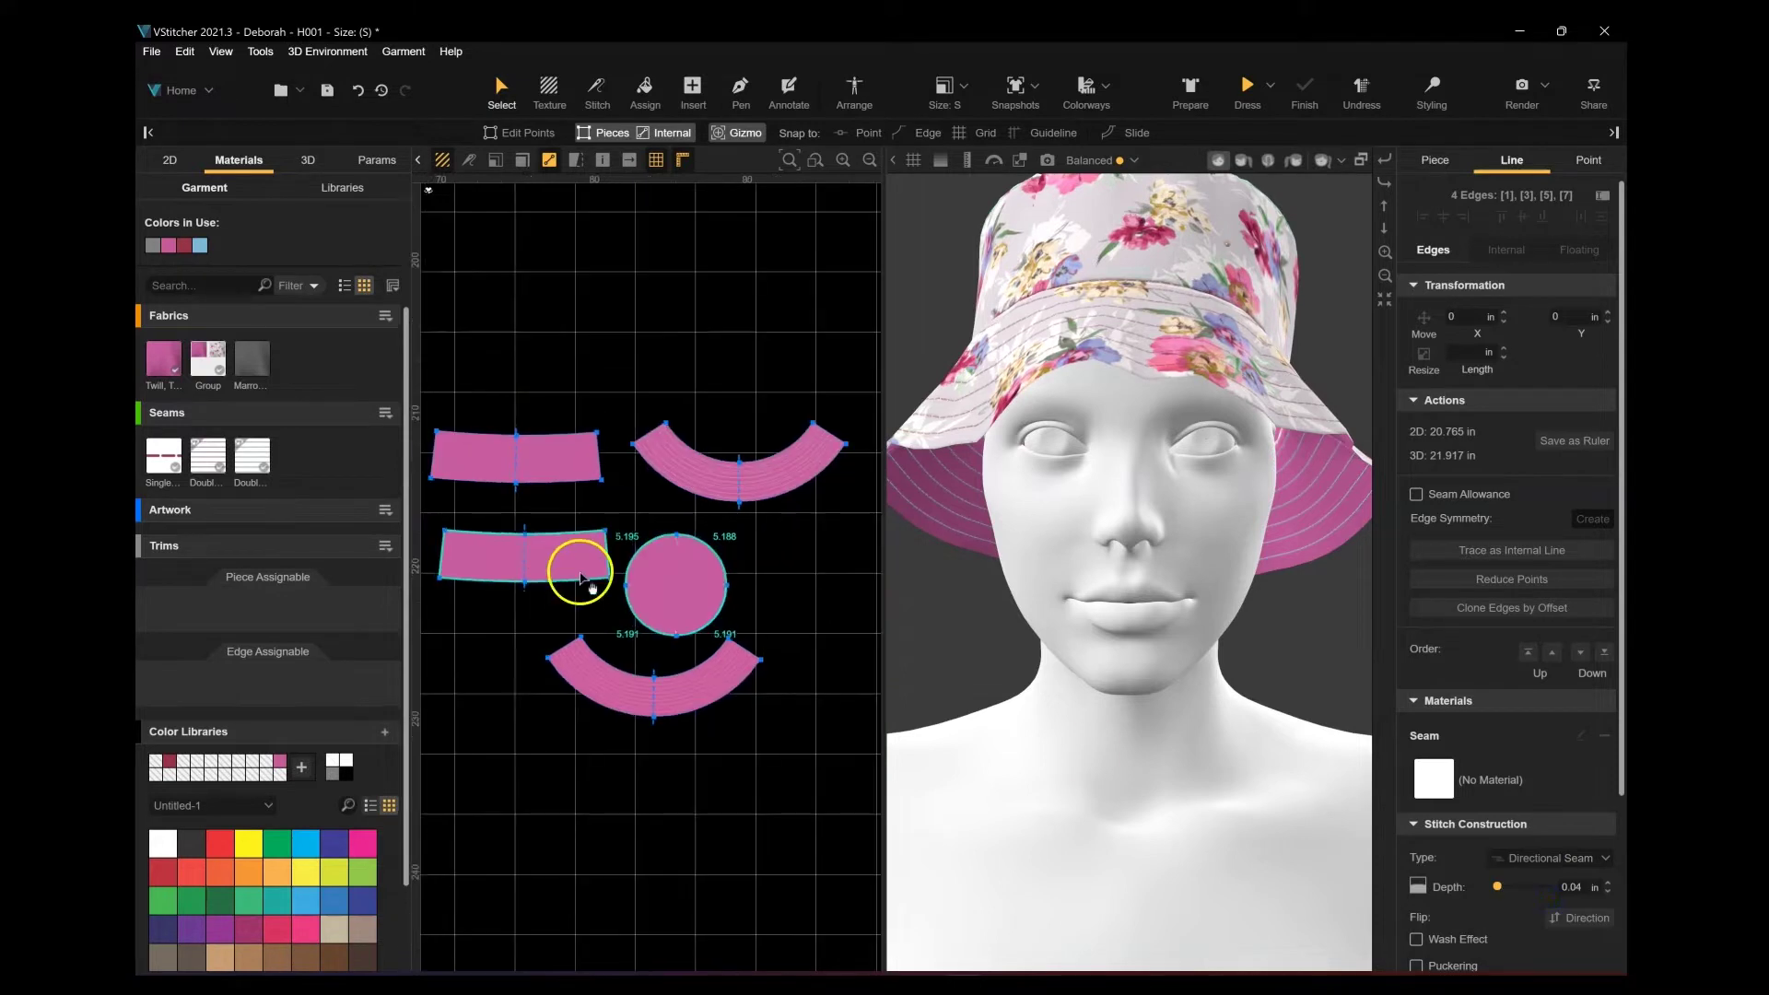
pyautogui.click(582, 581)
pyautogui.keyDown('shift'); pyautogui.click(496, 585); pyautogui.keyUp('shift')
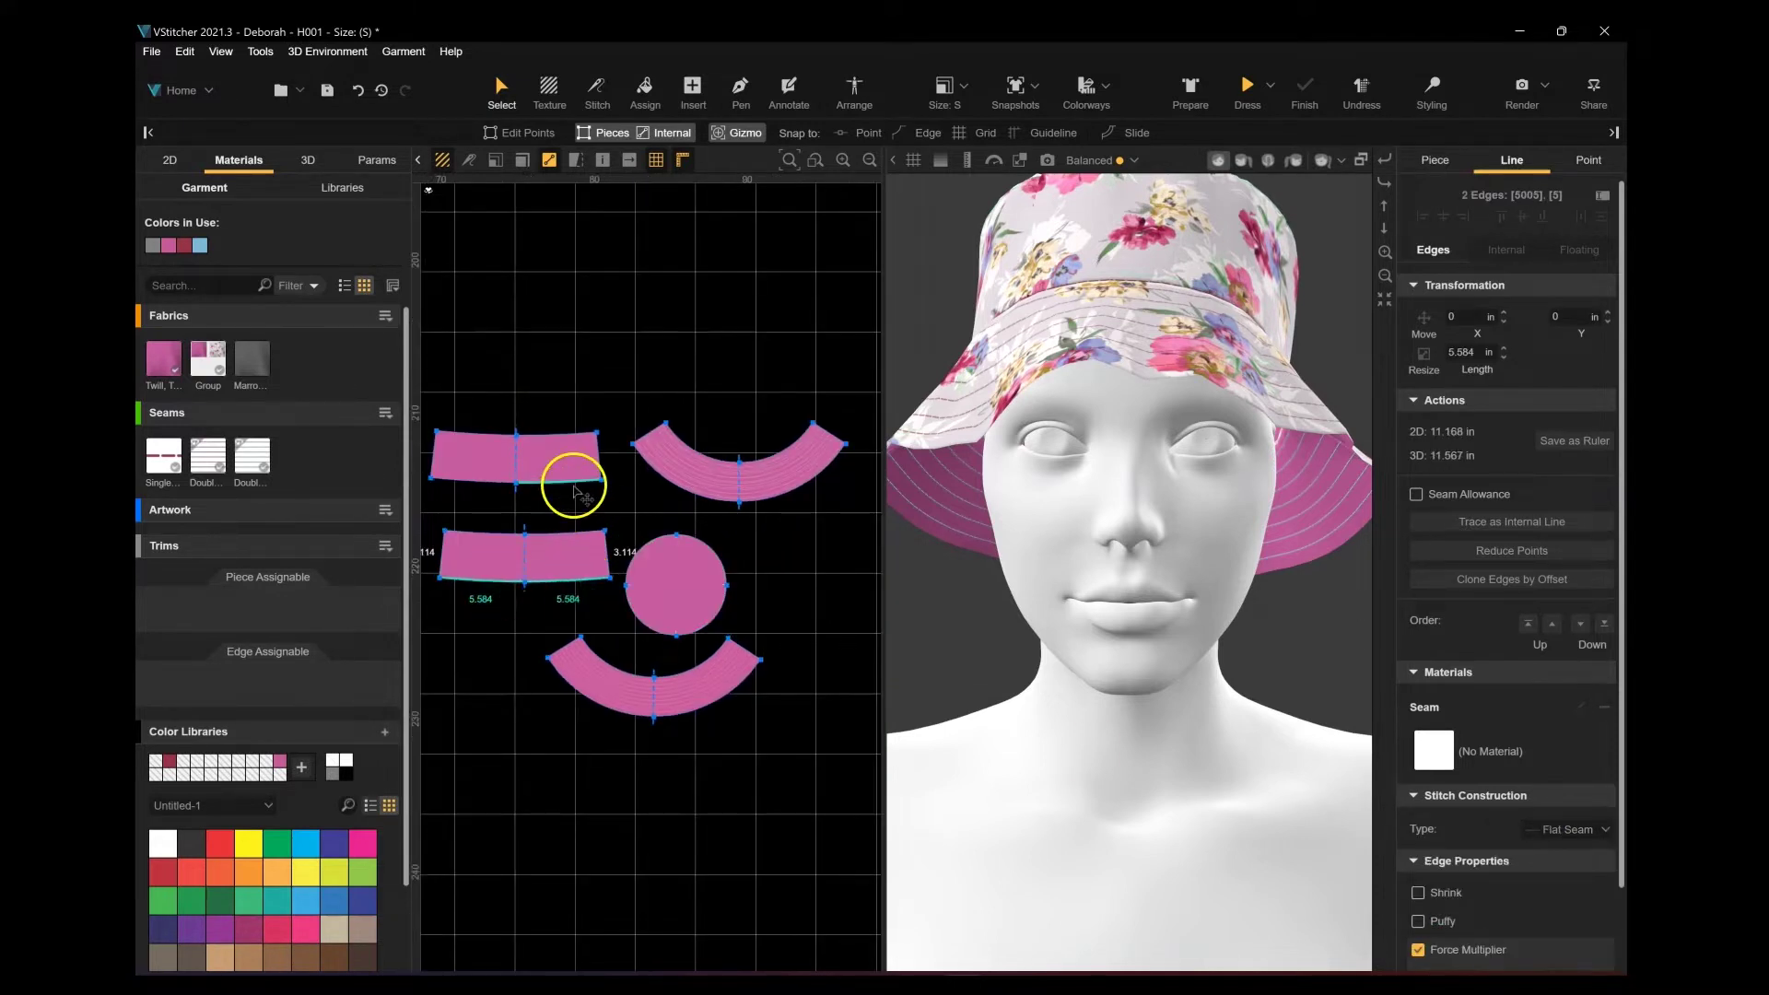
pyautogui.click(502, 489)
pyautogui.click(503, 483)
pyautogui.keyDown('shift'); pyautogui.click(569, 482); pyautogui.keyUp('shift')
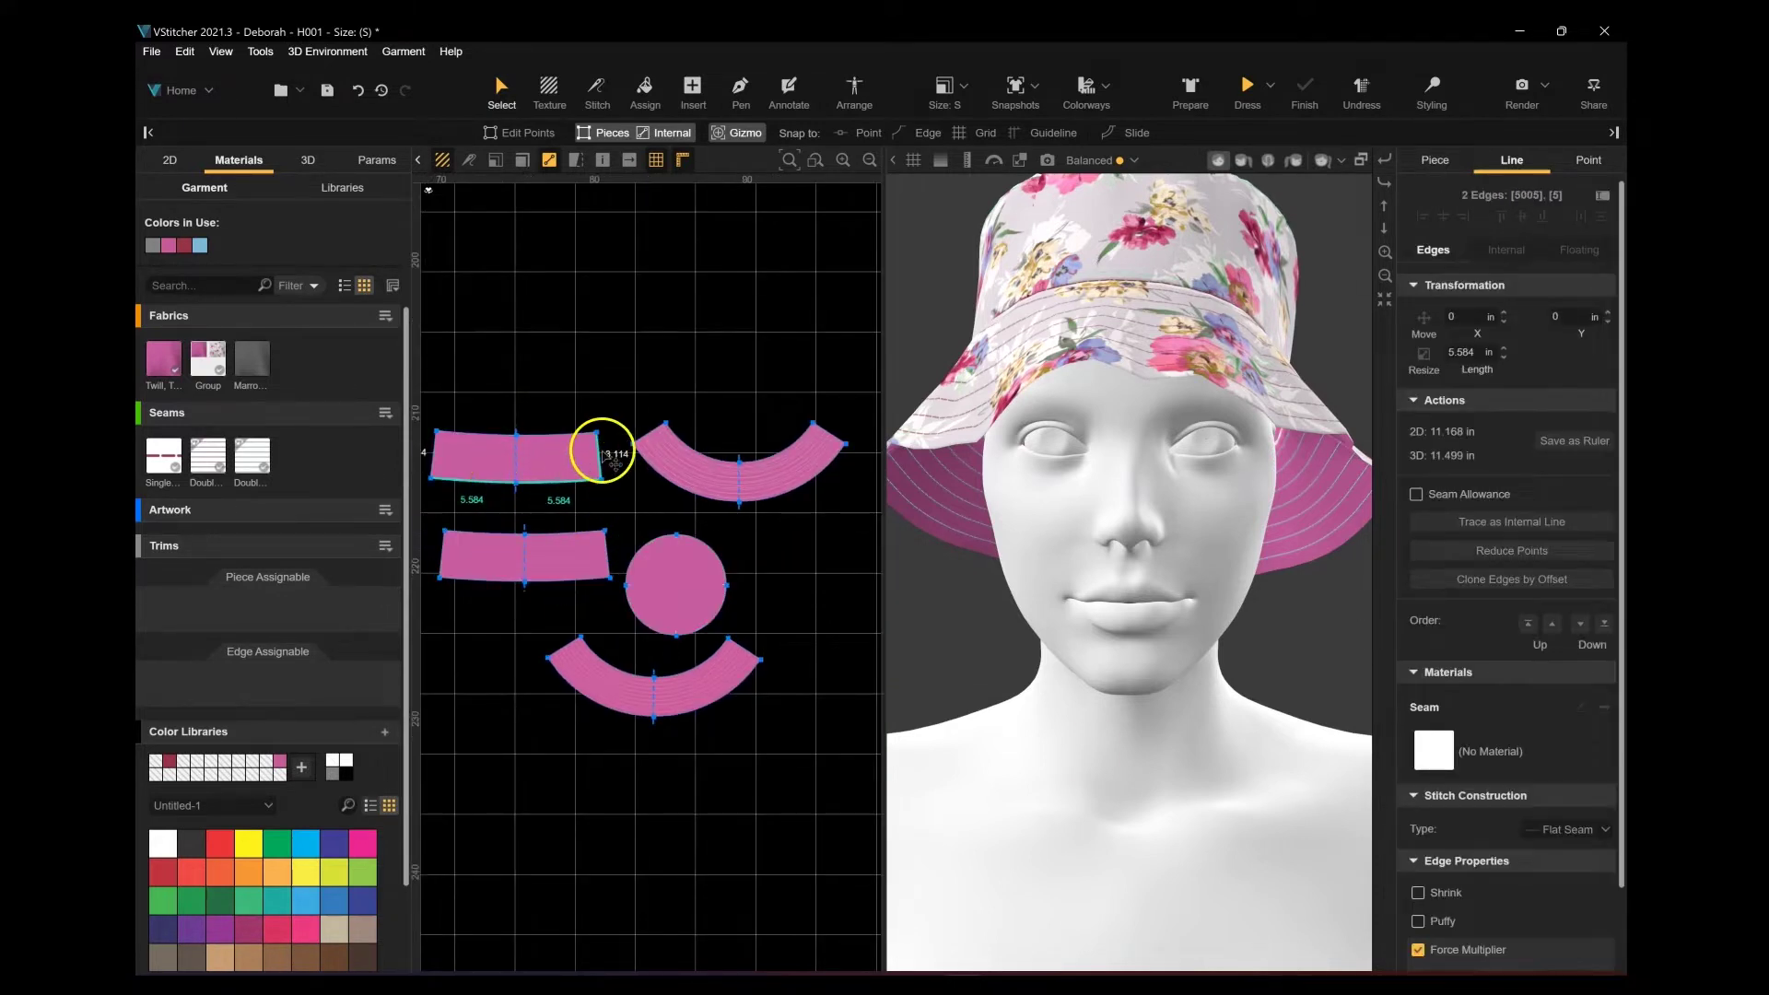
pyautogui.keyDown('shift'); pyautogui.click(601, 452); pyautogui.keyUp('shift')
pyautogui.keyDown('shift'); pyautogui.click(608, 550); pyautogui.keyUp('shift')
pyautogui.keyDown('shift'); pyautogui.click(580, 581); pyautogui.keyUp('shift')
pyautogui.keyDown('shift'); pyautogui.click(509, 582); pyautogui.keyUp('shift')
# Step: Set all edges of the lower pink lining side panel to Directional Seam
pyautogui.click(505, 550)
pyautogui.click(1474, 790)
pyautogui.click(1512, 159)
pyautogui.scroll(-2, 1552, 659)
pyautogui.click(1556, 741)
pyautogui.click(1557, 777)
# Step: Set all edges of the upper pink lining side panel to Directional Seam
pyautogui.click(542, 468)
pyautogui.moveTo(580, 381); pyautogui.dragTo(715, 378, button='middle')
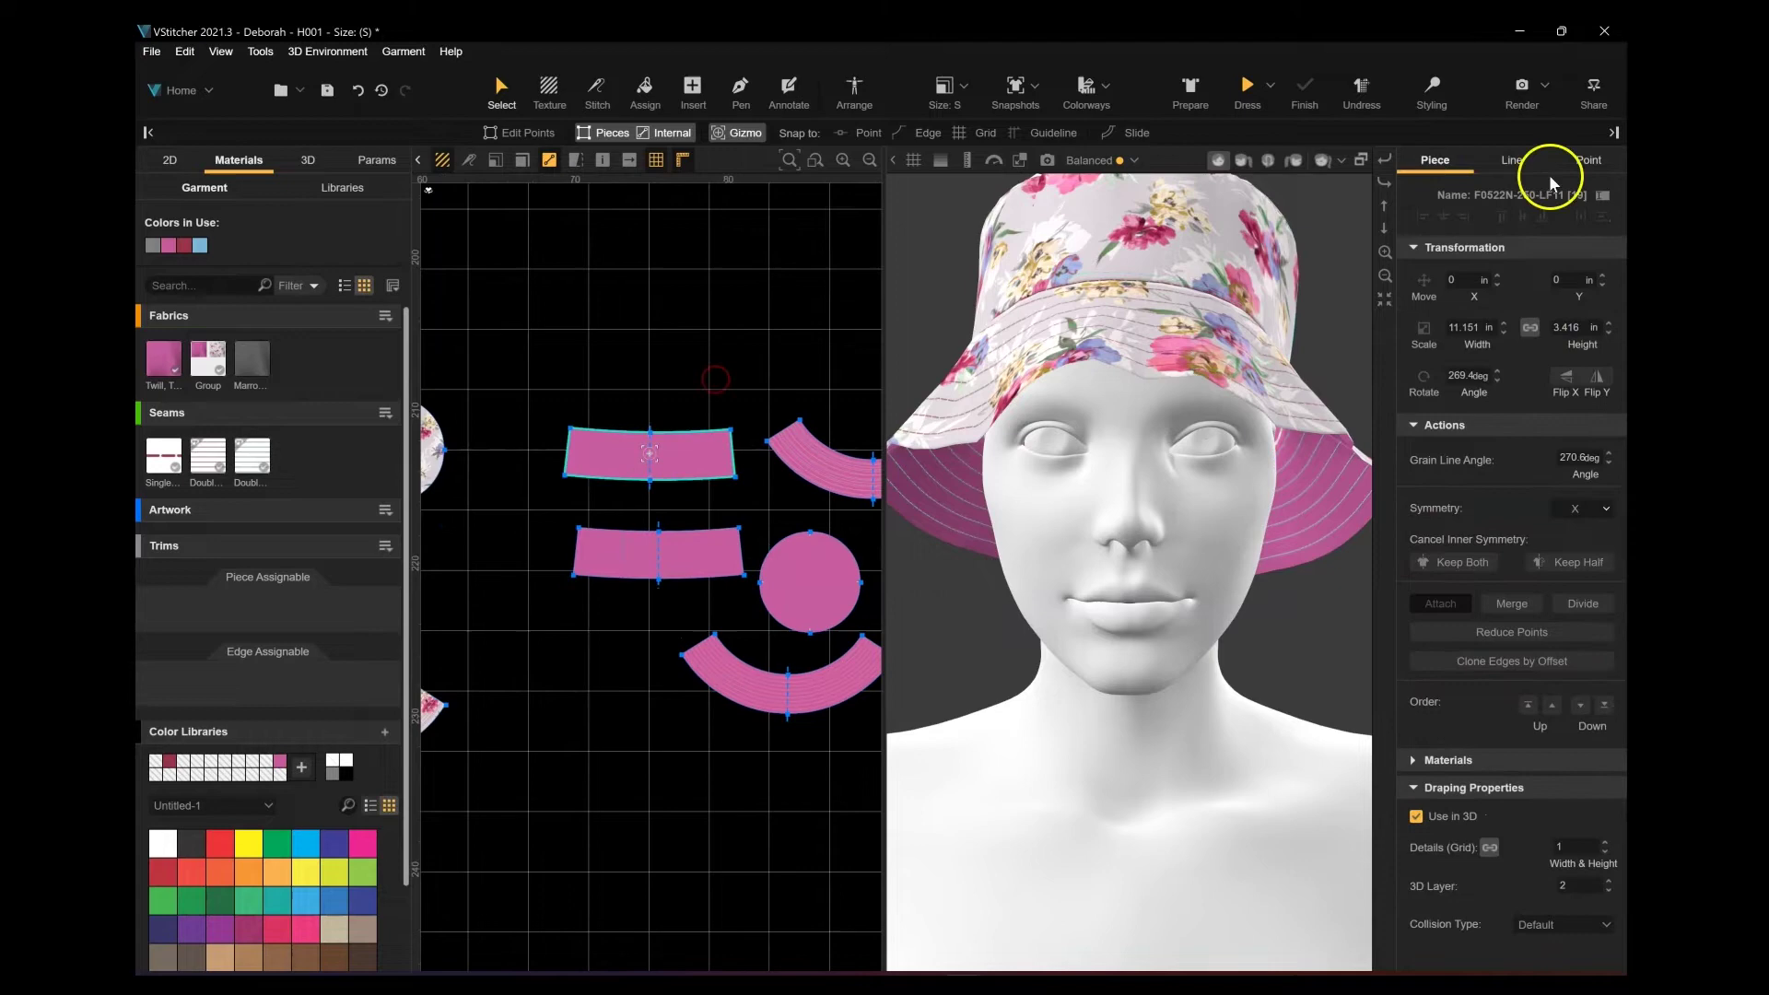
pyautogui.click(1514, 163)
pyautogui.click(1546, 741)
pyautogui.click(1545, 779)
# Step: Set all edges of the round floral crown piece to Directional Seam
pyautogui.scroll(-3, 707, 731)
pyautogui.moveTo(671, 728); pyautogui.dragTo(869, 672, button='middle')
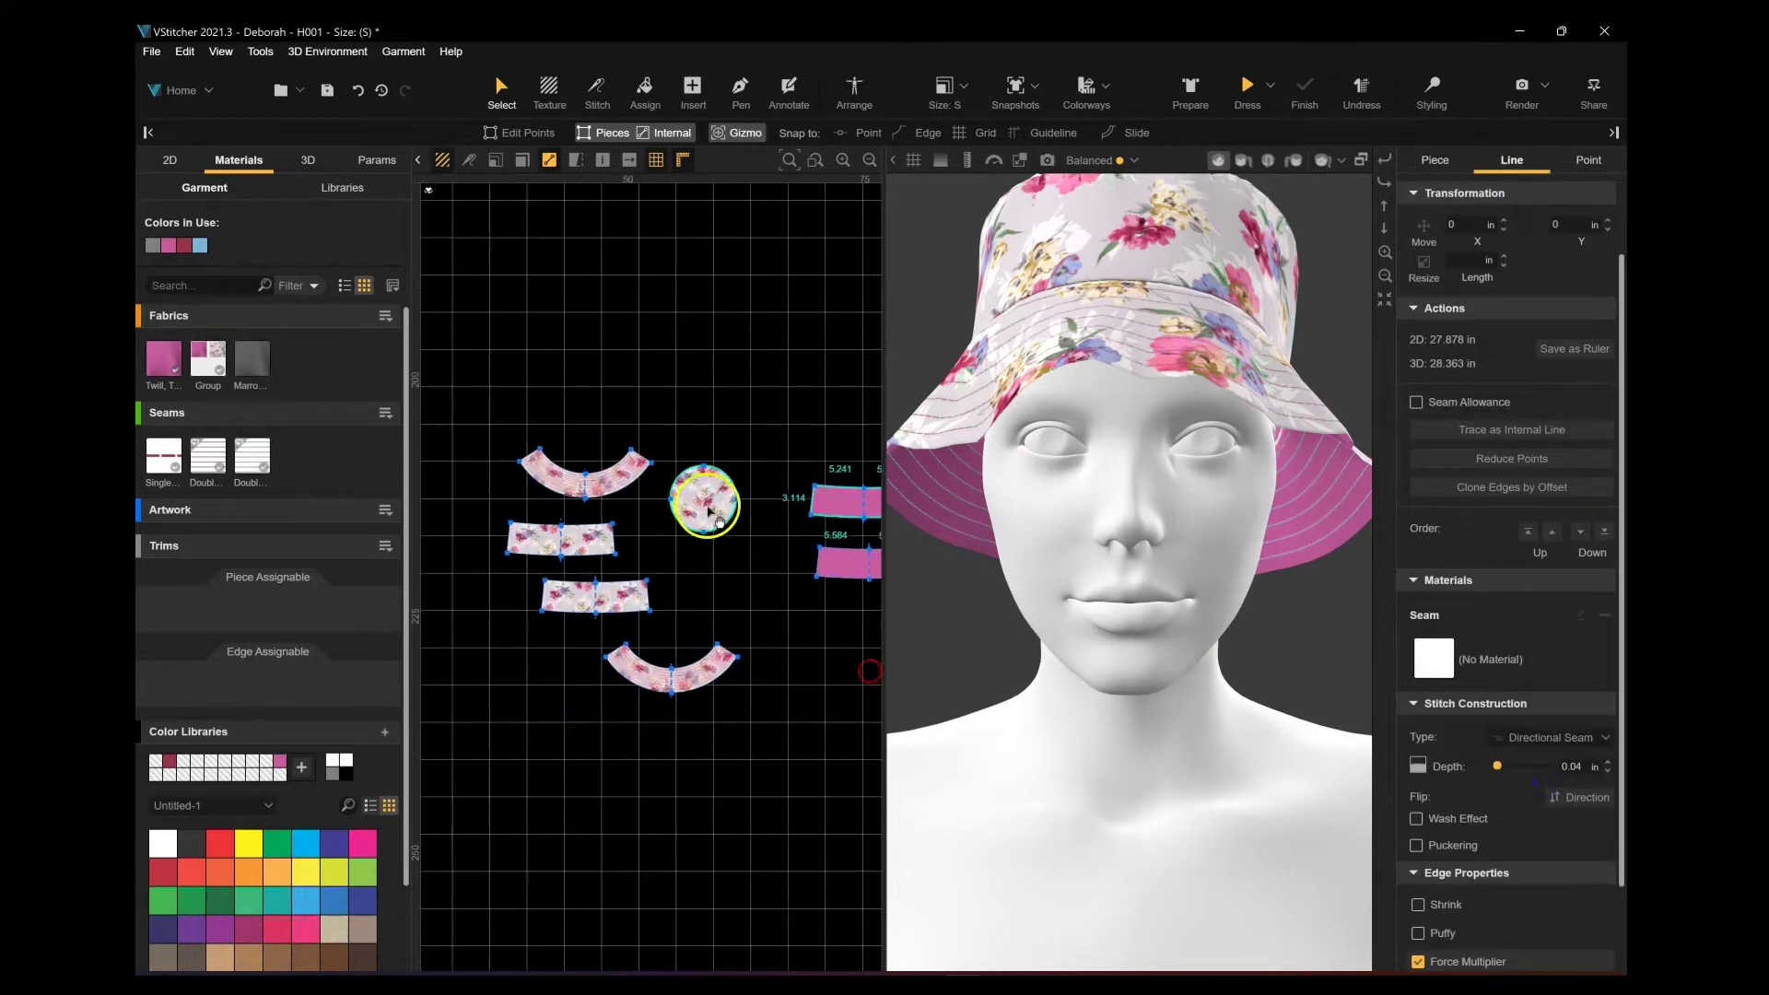
pyautogui.click(718, 521)
pyautogui.scroll(3, 644, 678)
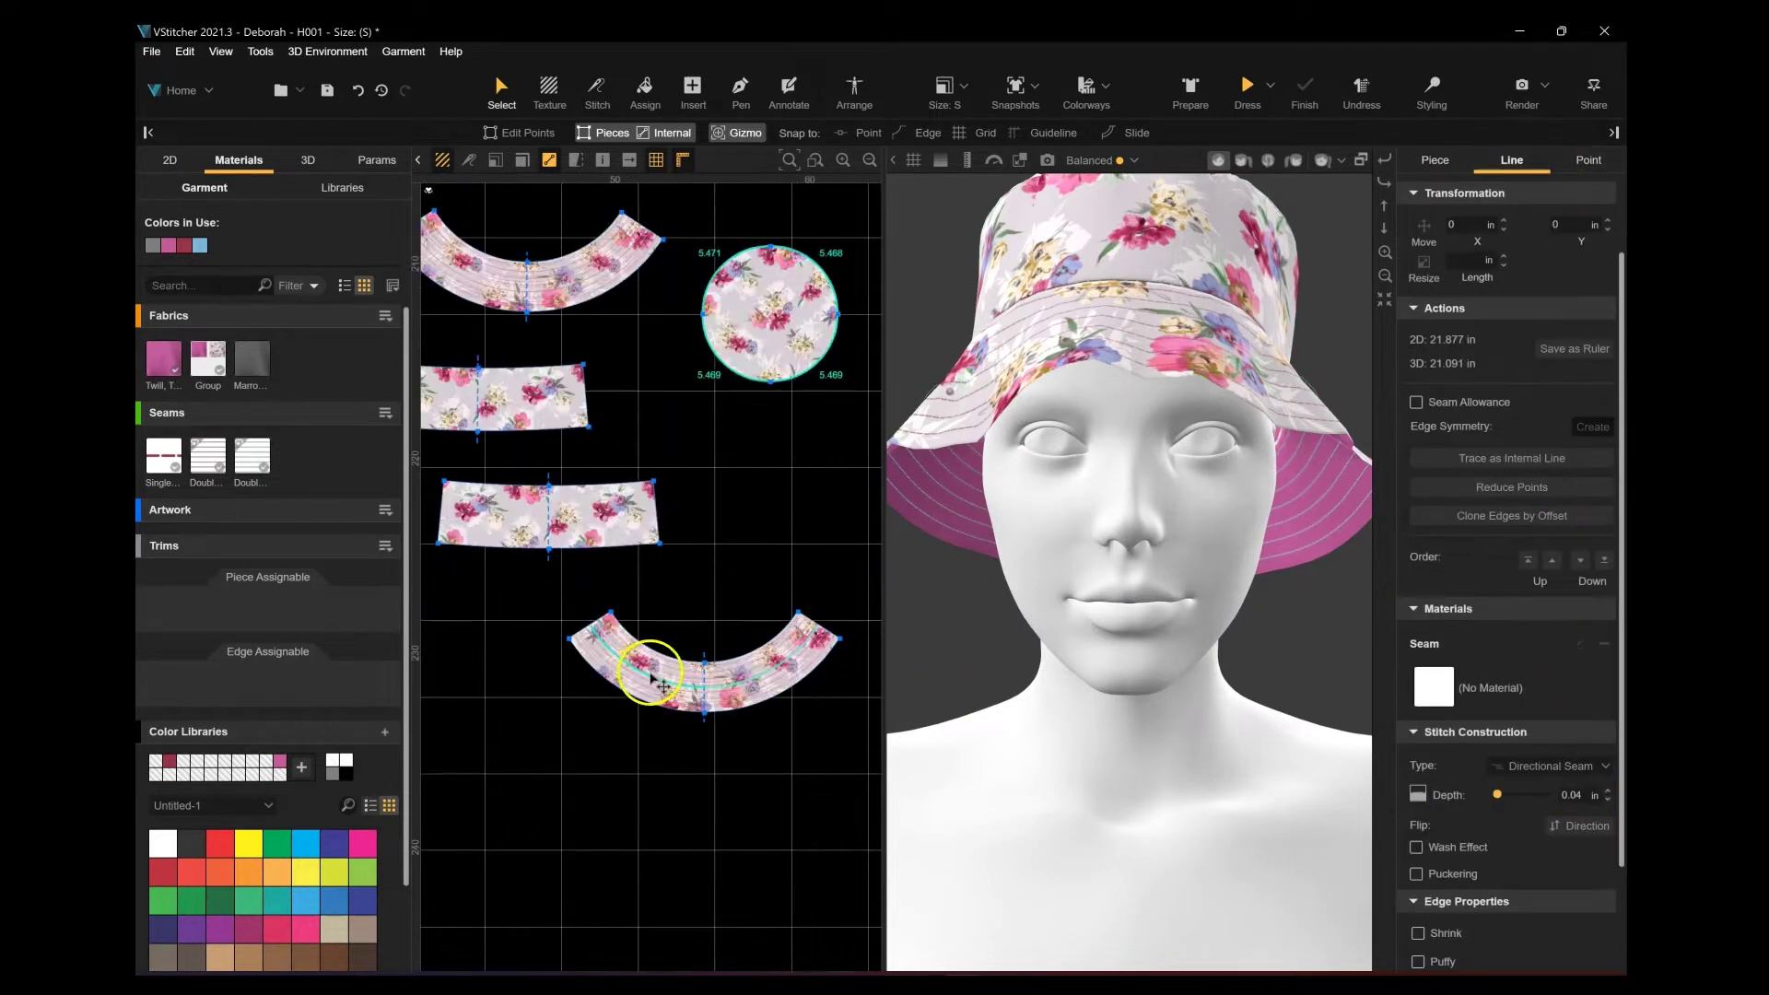
# Step: Set every edge of the lower floral brim piece to Directional Seam
pyautogui.scroll(3, 650, 677)
pyautogui.click(650, 677)
pyautogui.click(1507, 160)
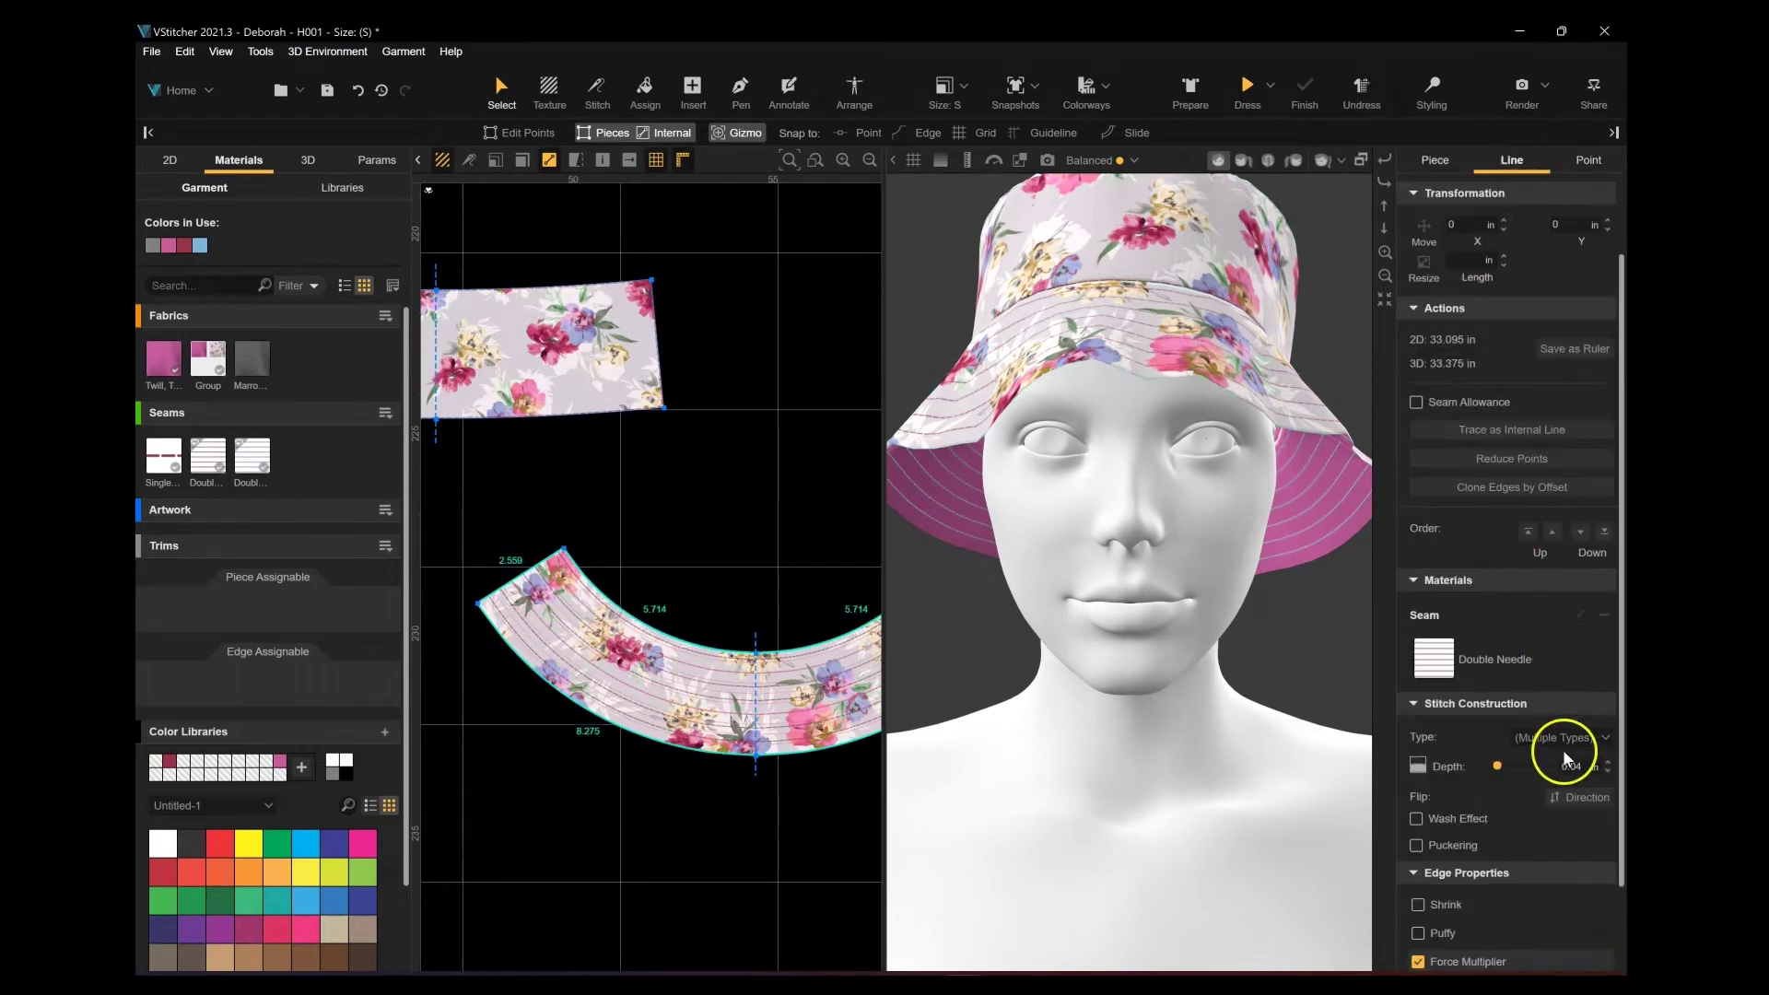
pyautogui.click(1544, 741)
pyautogui.click(1546, 780)
# Step: Set all edges of the two floral side panels to Directional Seam
pyautogui.scroll(-3, 544, 429)
pyautogui.moveTo(612, 466); pyautogui.dragTo(784, 554, button='middle')
pyautogui.click(715, 499)
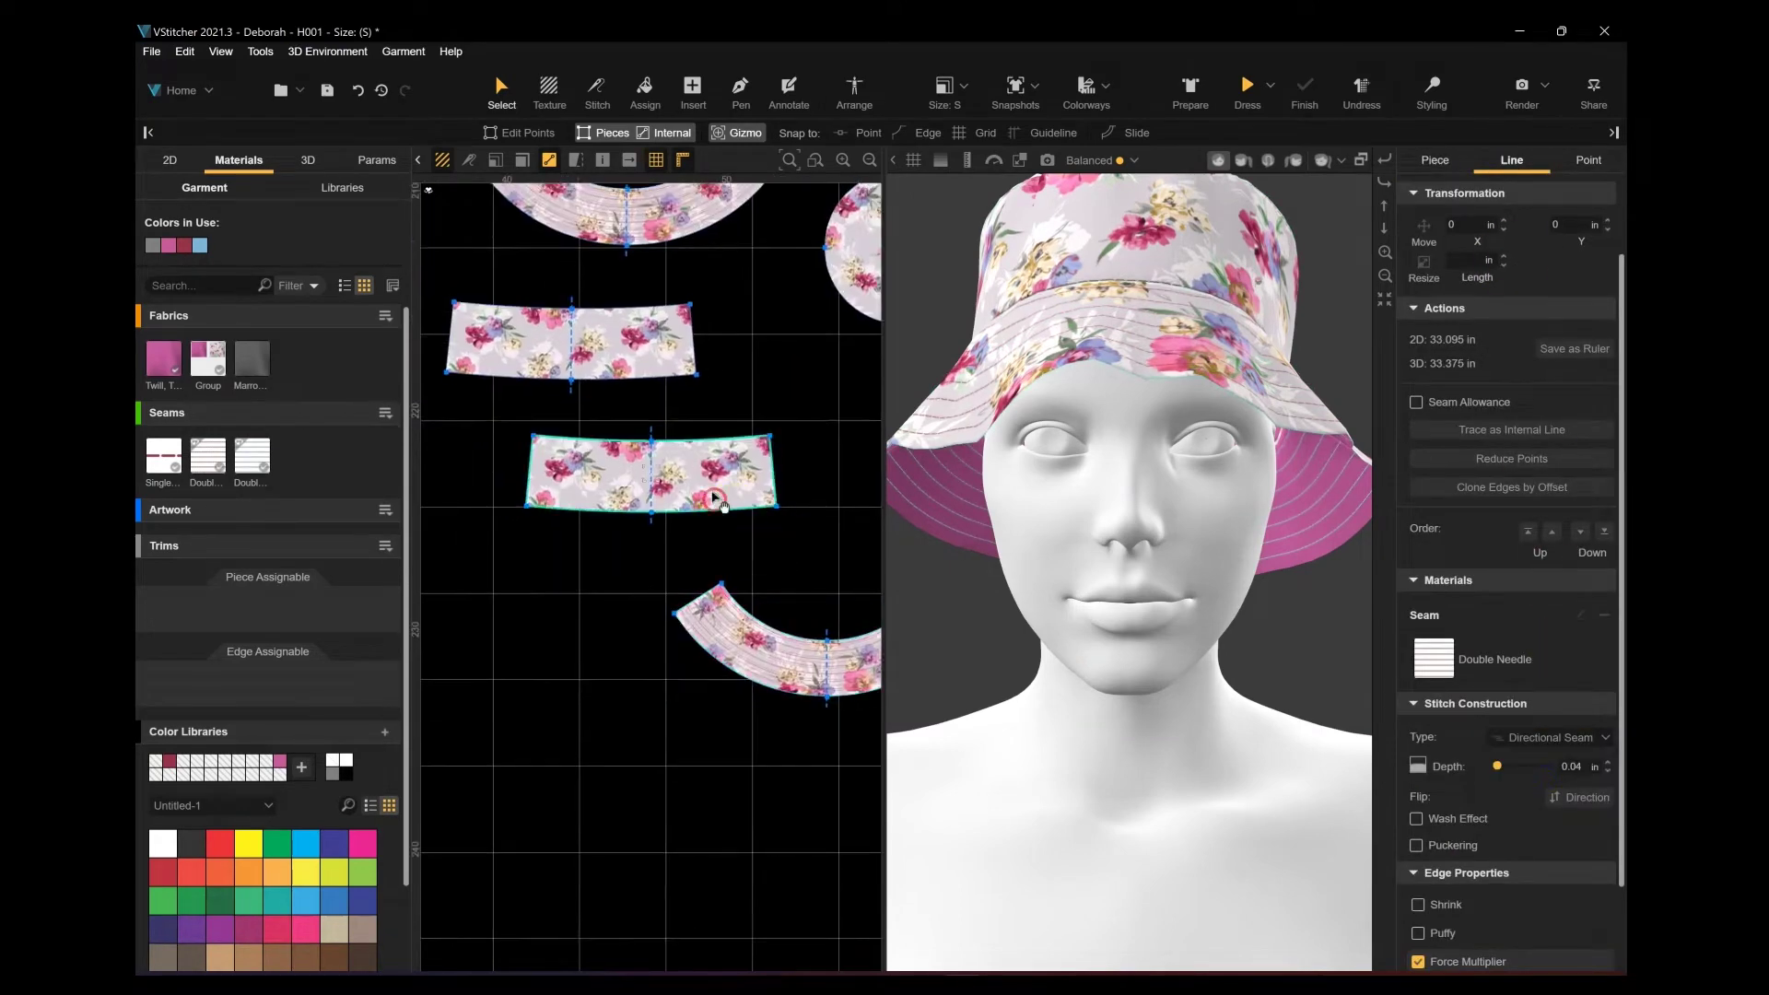
pyautogui.click(1511, 169)
pyautogui.click(677, 353)
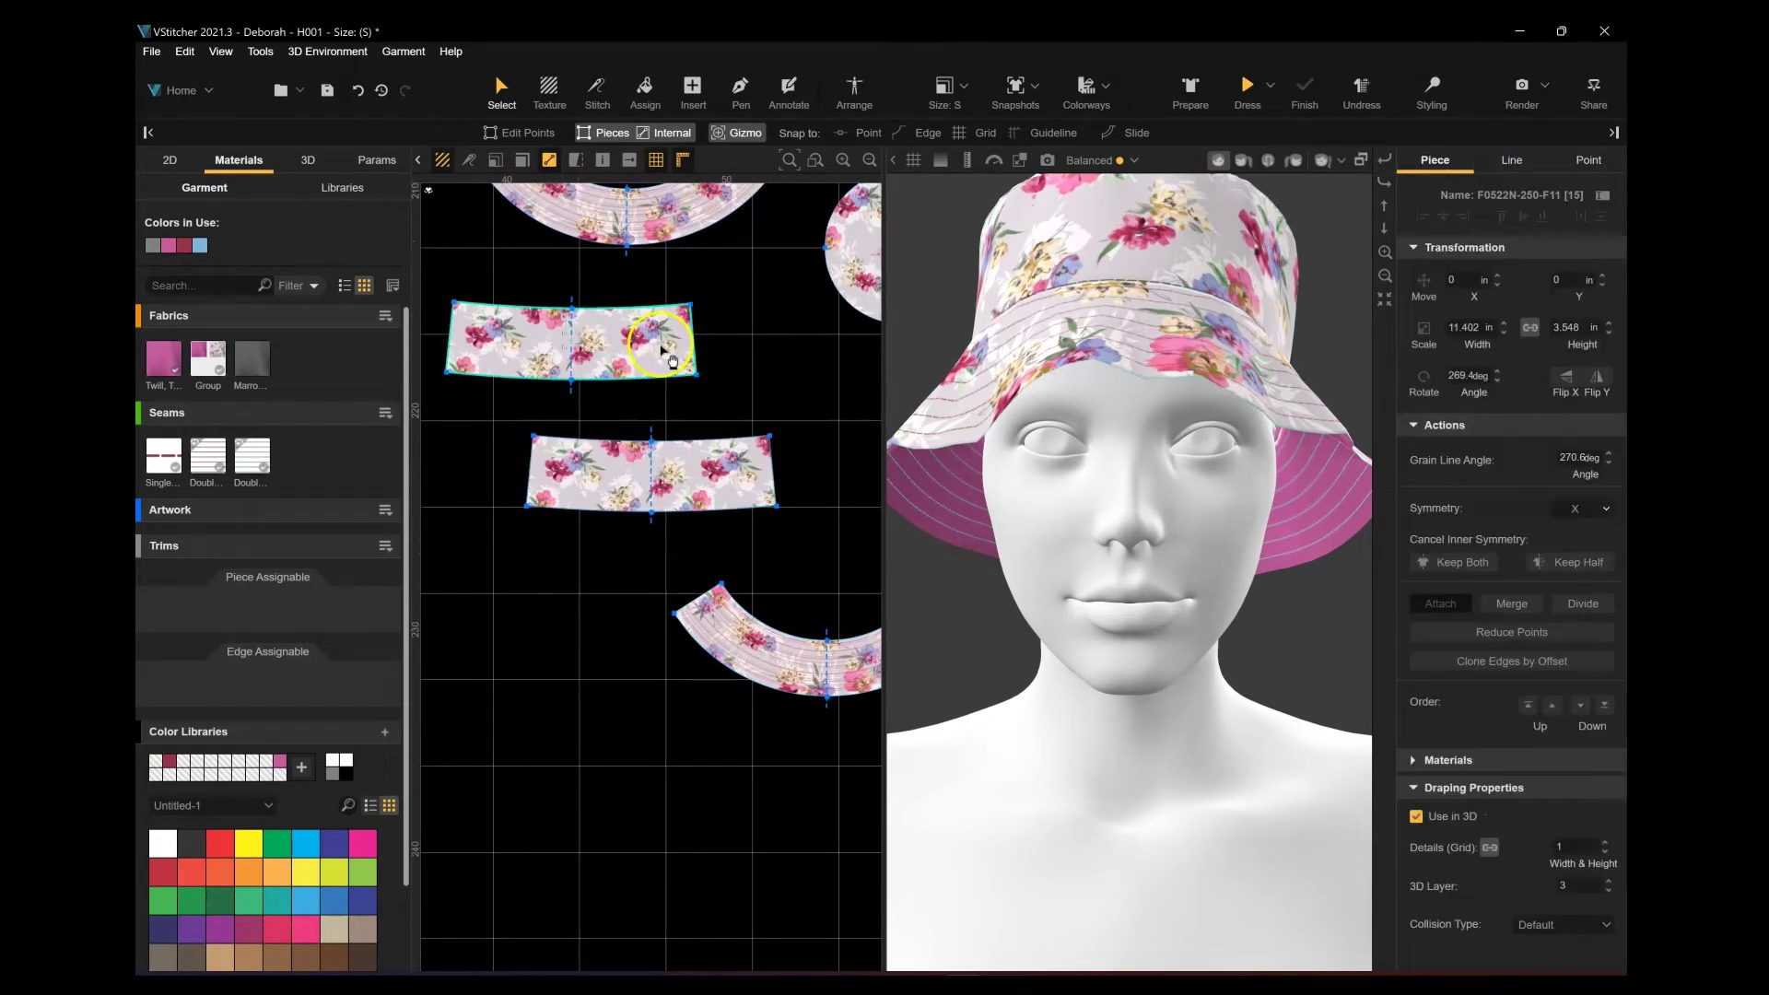
pyautogui.click(1524, 165)
pyautogui.click(1552, 741)
pyautogui.click(1547, 780)
pyautogui.scroll(-2, 759, 361)
# Step: Check the stitch construction type on the edges of the upper floral brim piece
pyautogui.moveTo(759, 361); pyautogui.dragTo(739, 504, button='middle')
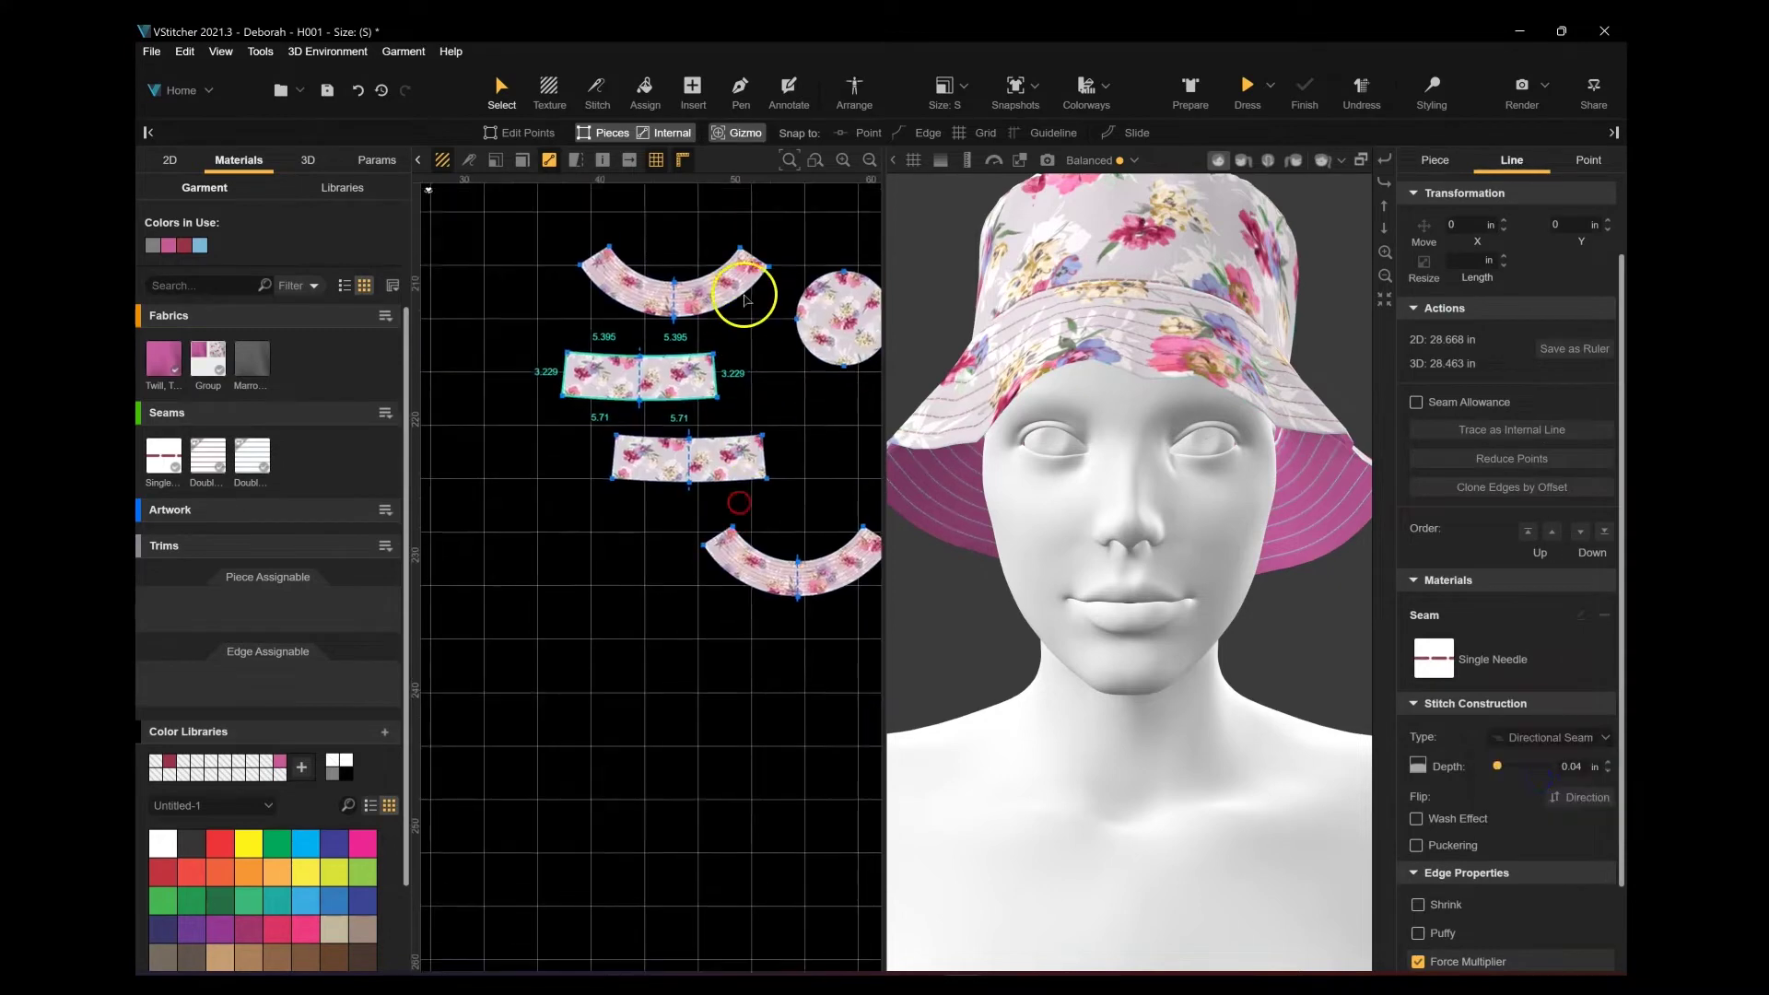
pyautogui.scroll(3, 745, 290)
pyautogui.scroll(4, 745, 290)
pyautogui.click(750, 315)
pyautogui.click(1494, 160)
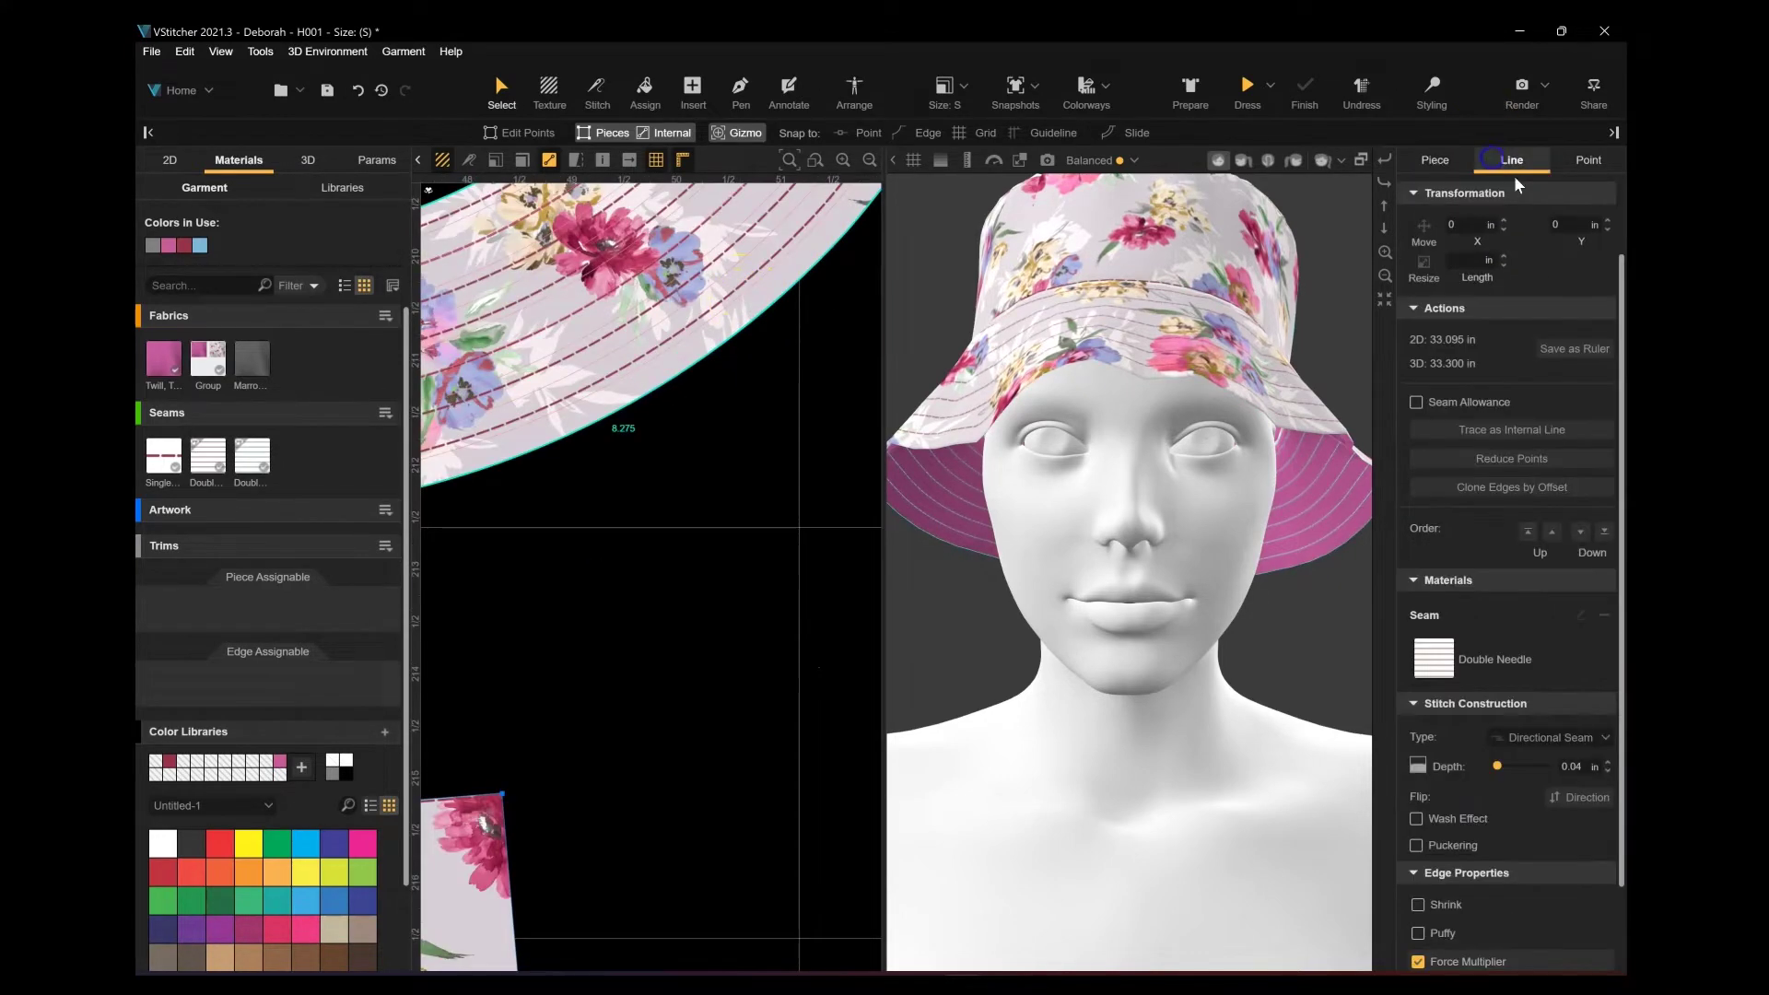
pyautogui.scroll(-6, 672, 576)
pyautogui.moveTo(786, 655); pyautogui.dragTo(782, 550, button='middle')
pyautogui.click(782, 553)
# Step: Examine the hat's seams and stitching in 3D from the front and back
pyautogui.scroll(-4, 1188, 300)
pyautogui.moveTo(1152, 252); pyautogui.dragTo(1149, 319, button='middle')
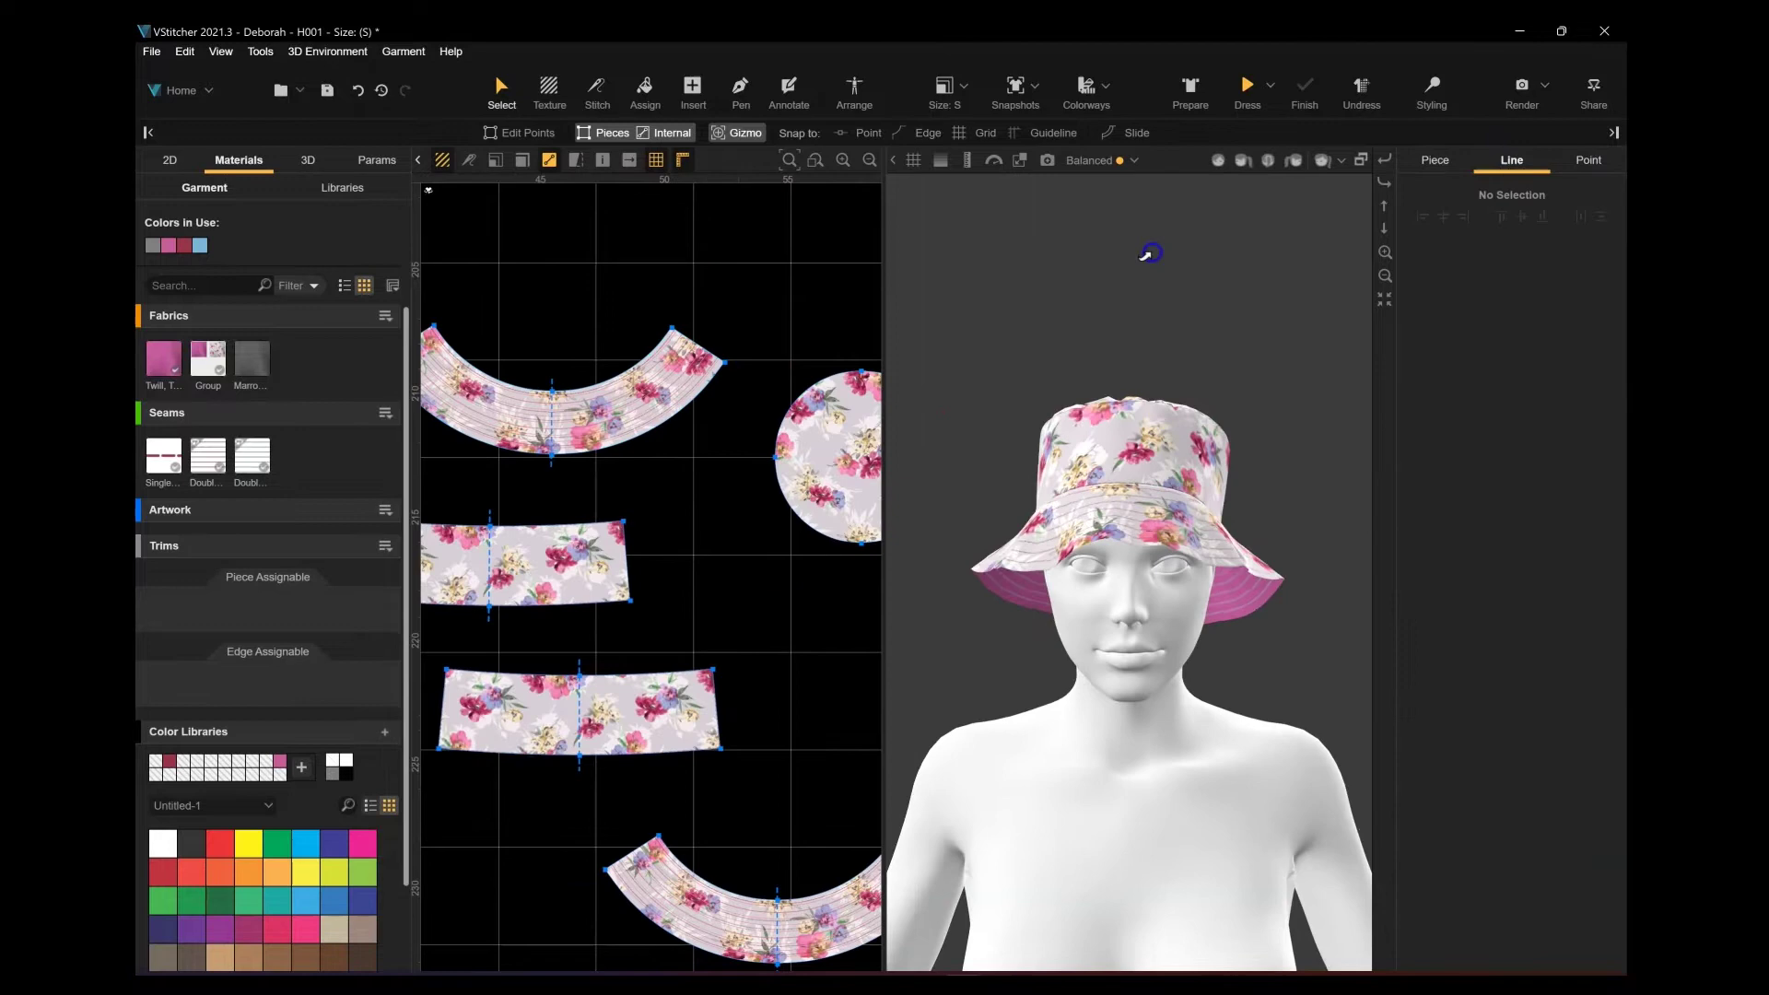
pyautogui.click(1270, 161)
pyautogui.scroll(2, 1136, 742)
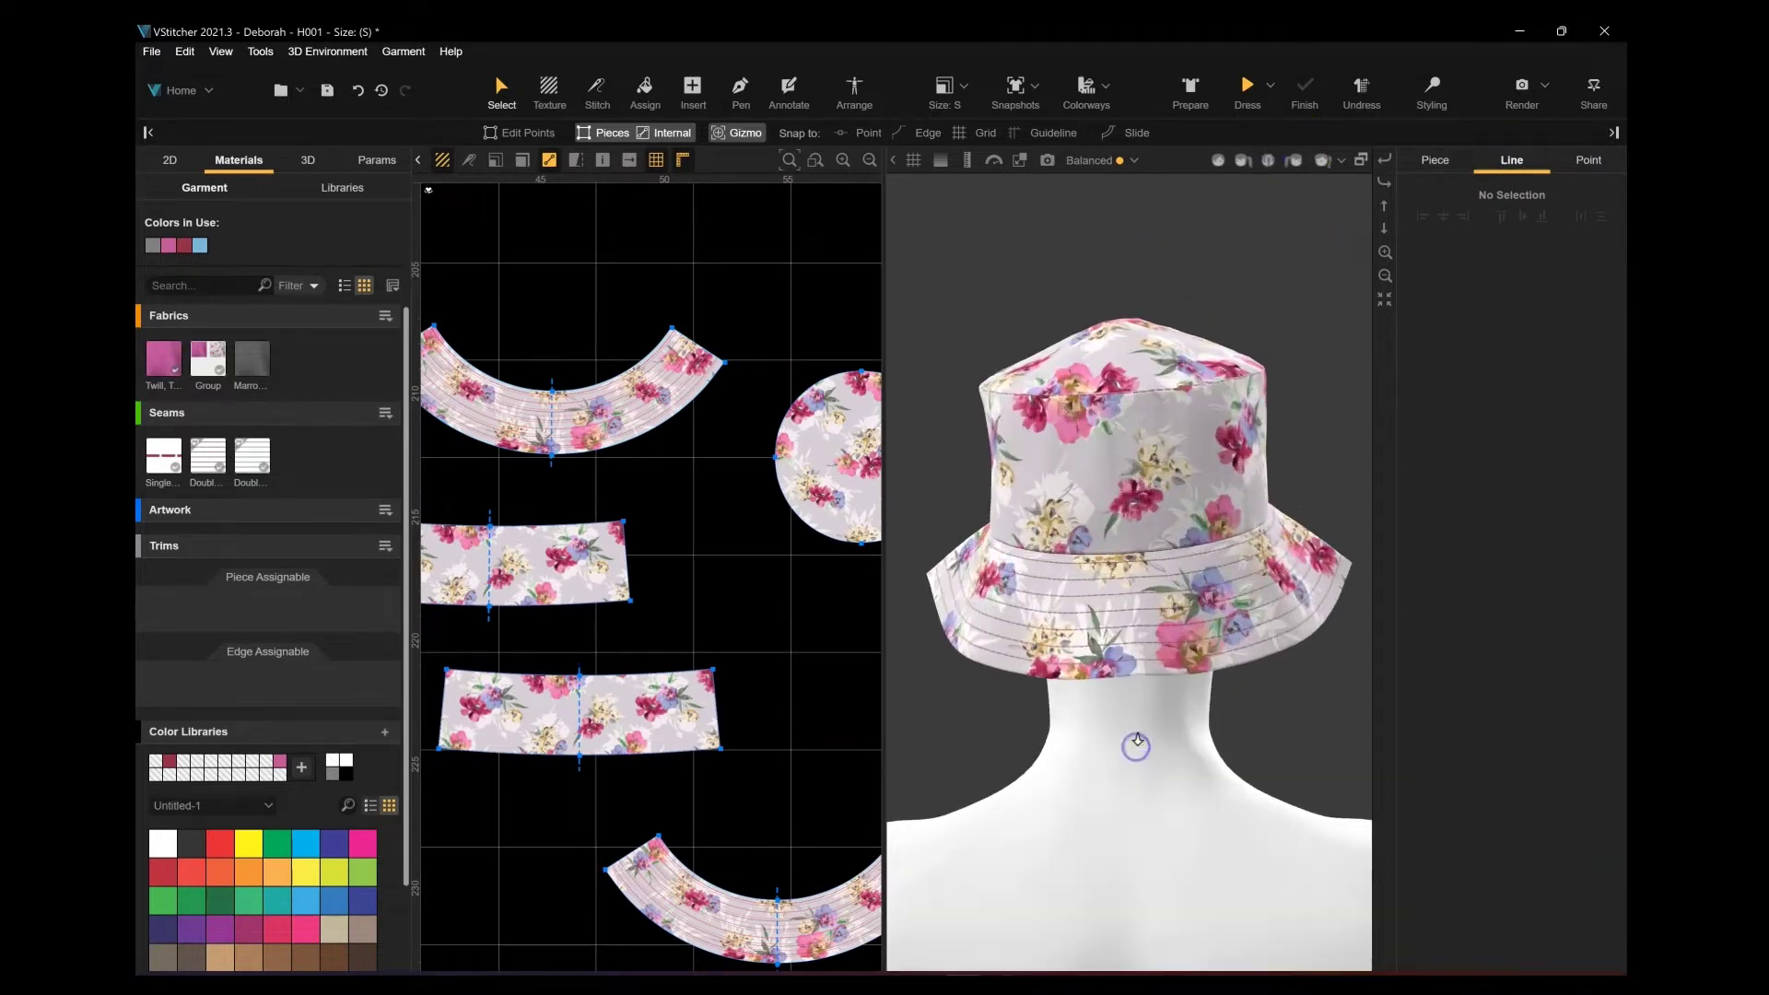
pyautogui.click(1226, 163)
pyautogui.click(1093, 245)
pyautogui.scroll(3, 1094, 245)
pyautogui.scroll(-2, 676, 481)
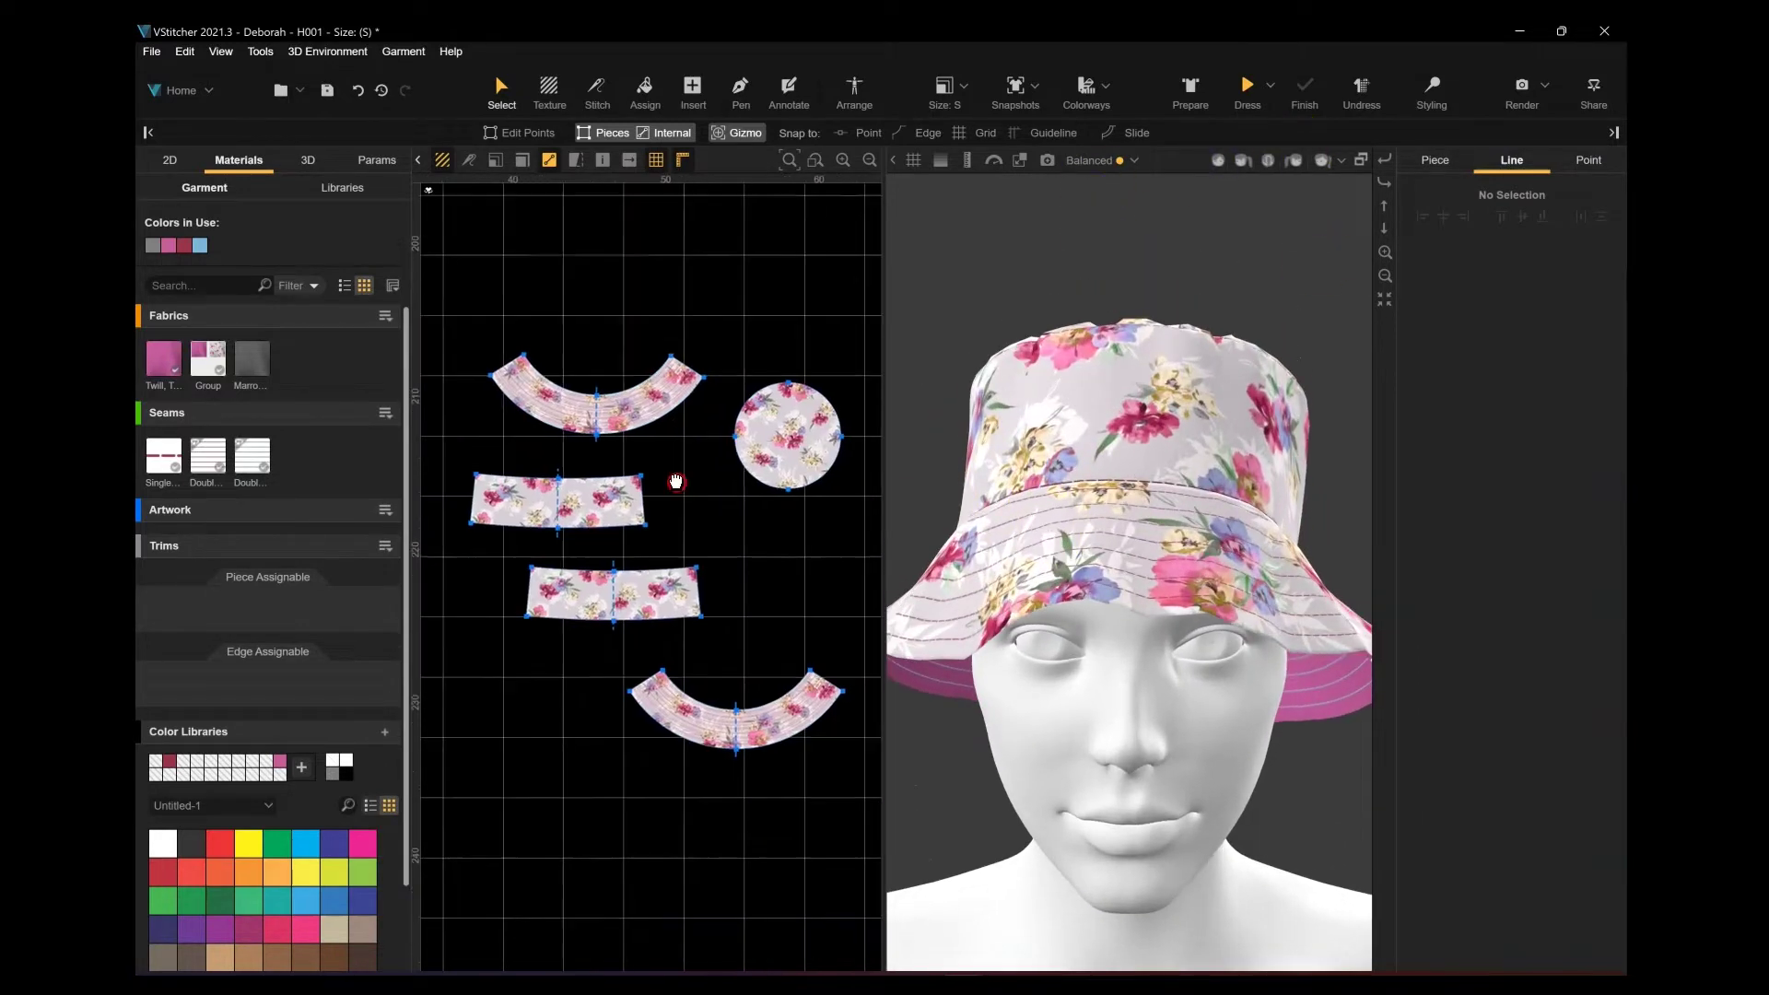
pyautogui.scroll(3, 669, 454)
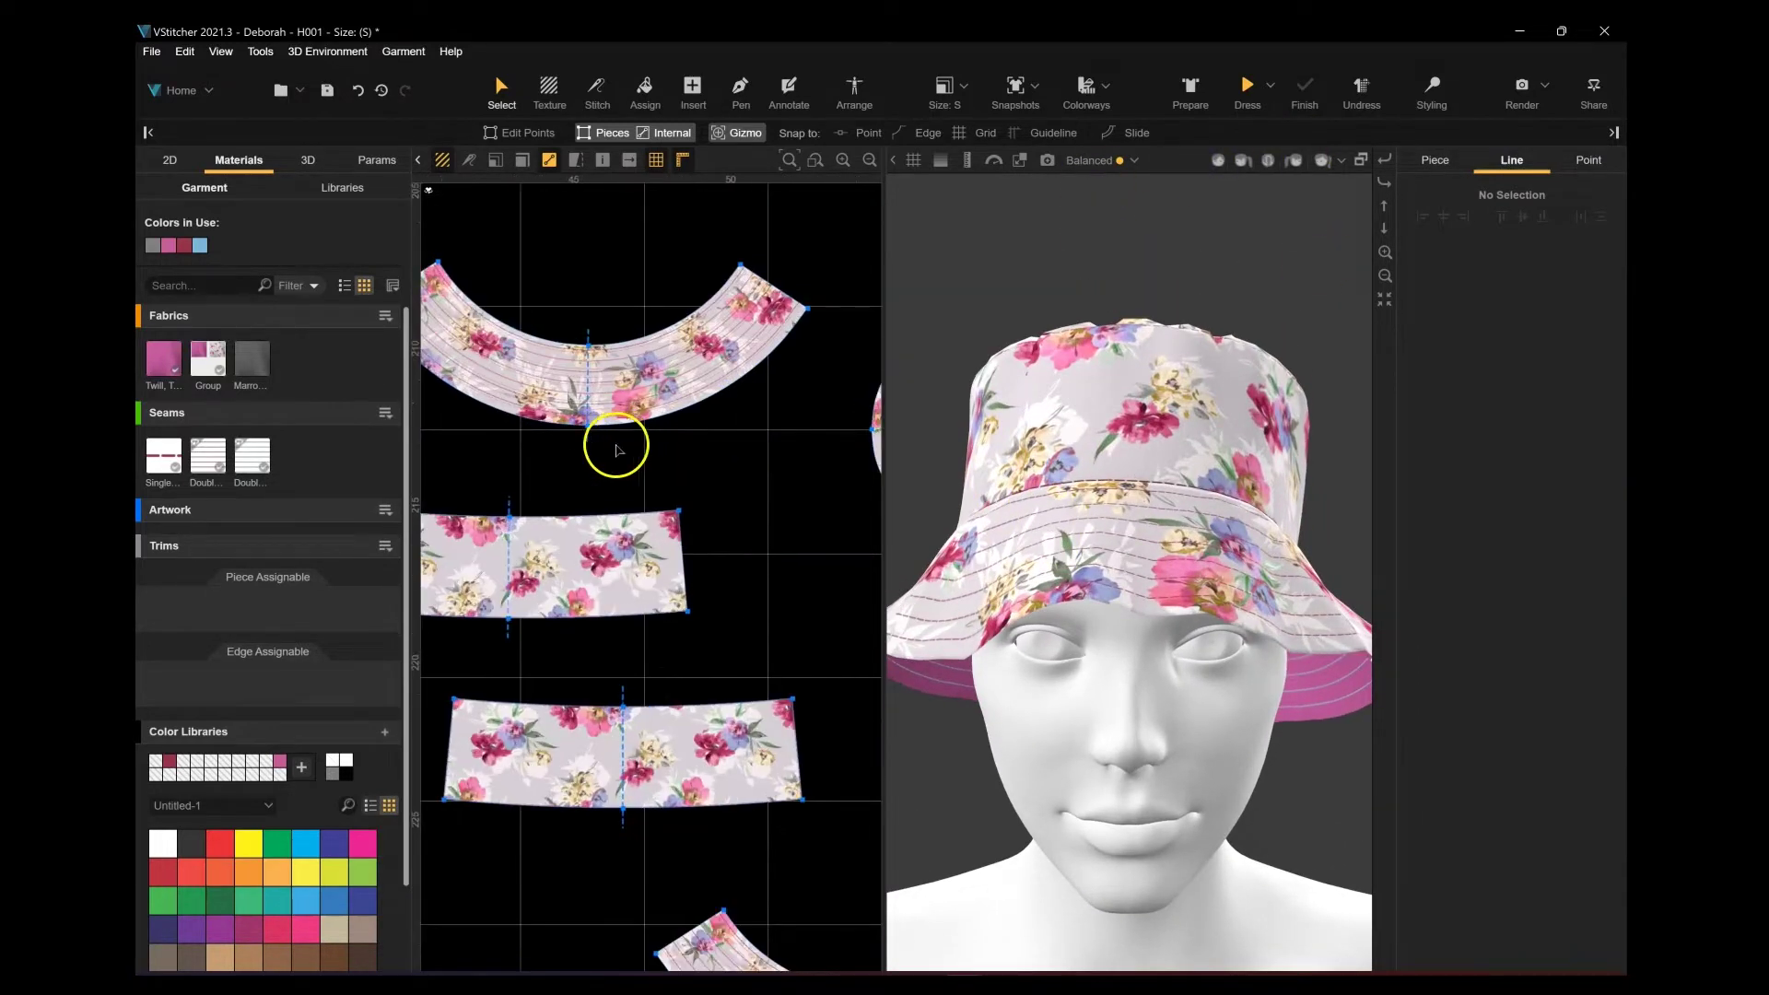
# Step: Unassign the Double Needle seams from the hat's brim pieces
pyautogui.click(211, 457)
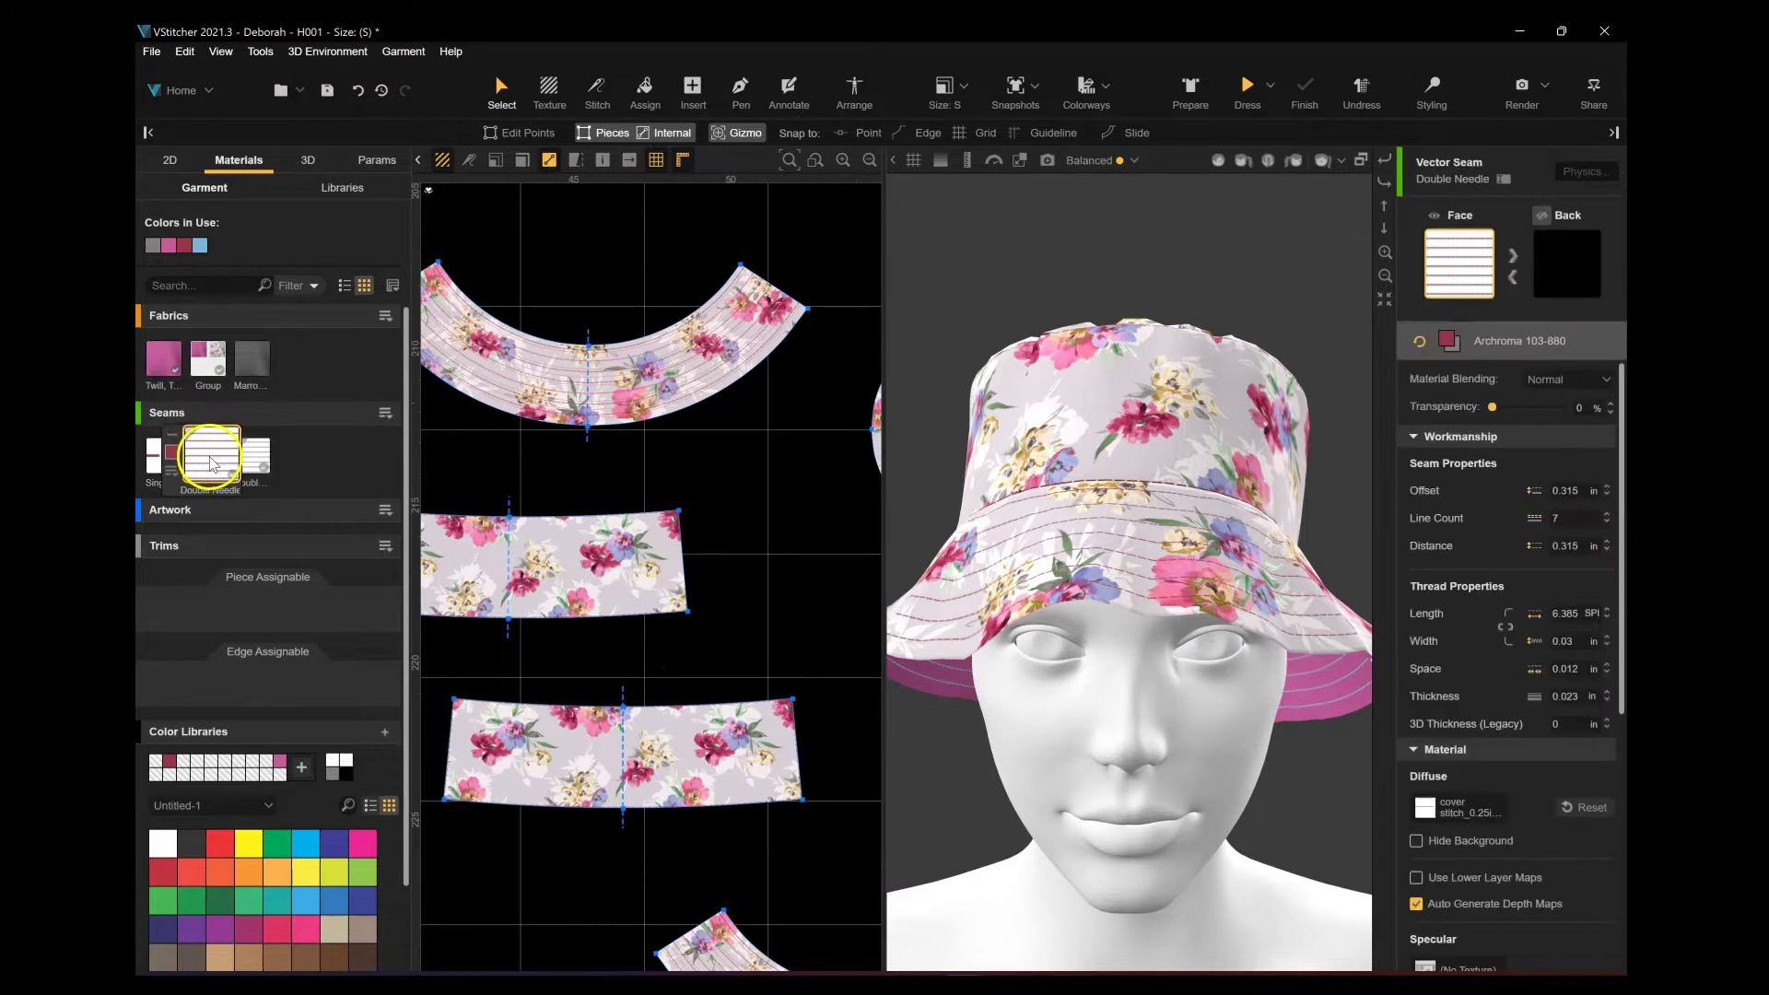
pyautogui.click(1426, 818)
pyautogui.click(1521, 827)
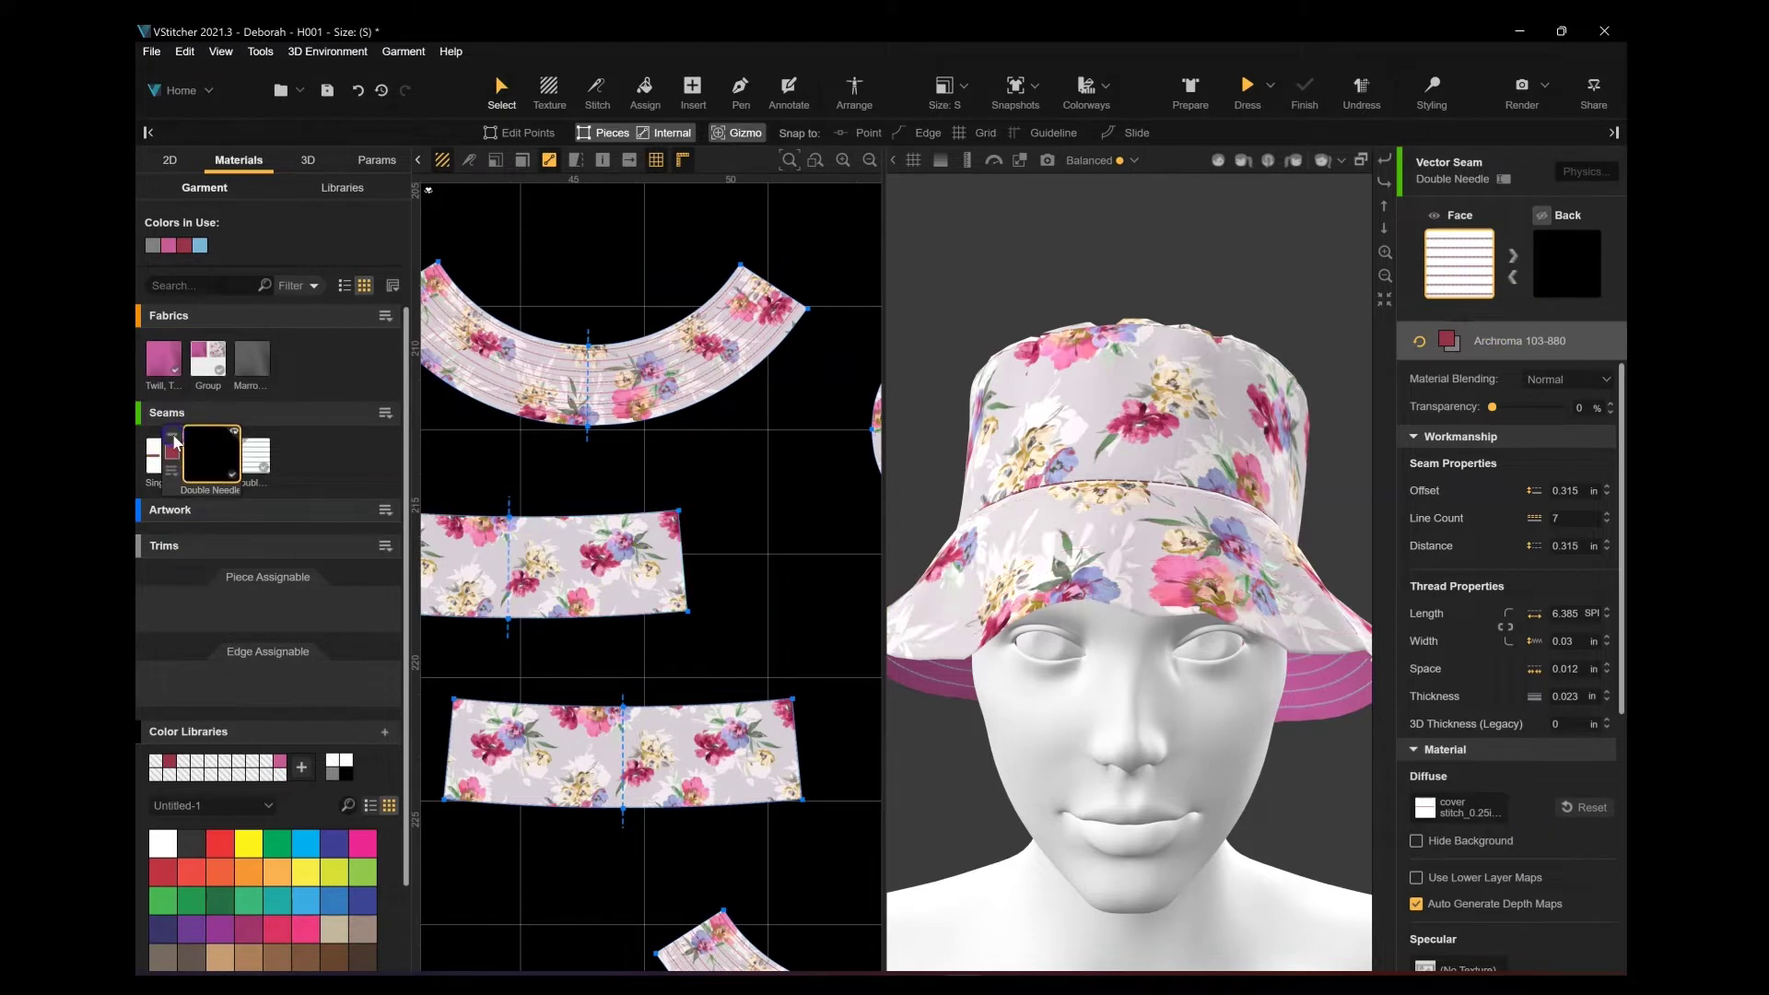
pyautogui.click(217, 435)
pyautogui.scroll(-3, 793, 596)
pyautogui.moveTo(796, 604); pyautogui.dragTo(668, 512, button='right')
pyautogui.scroll(1, 742, 810)
pyautogui.scroll(1, 743, 813)
# Step: Assign the Single Needle seam to the internal stitch lines of the lower floral brim piece
pyautogui.click(163, 458)
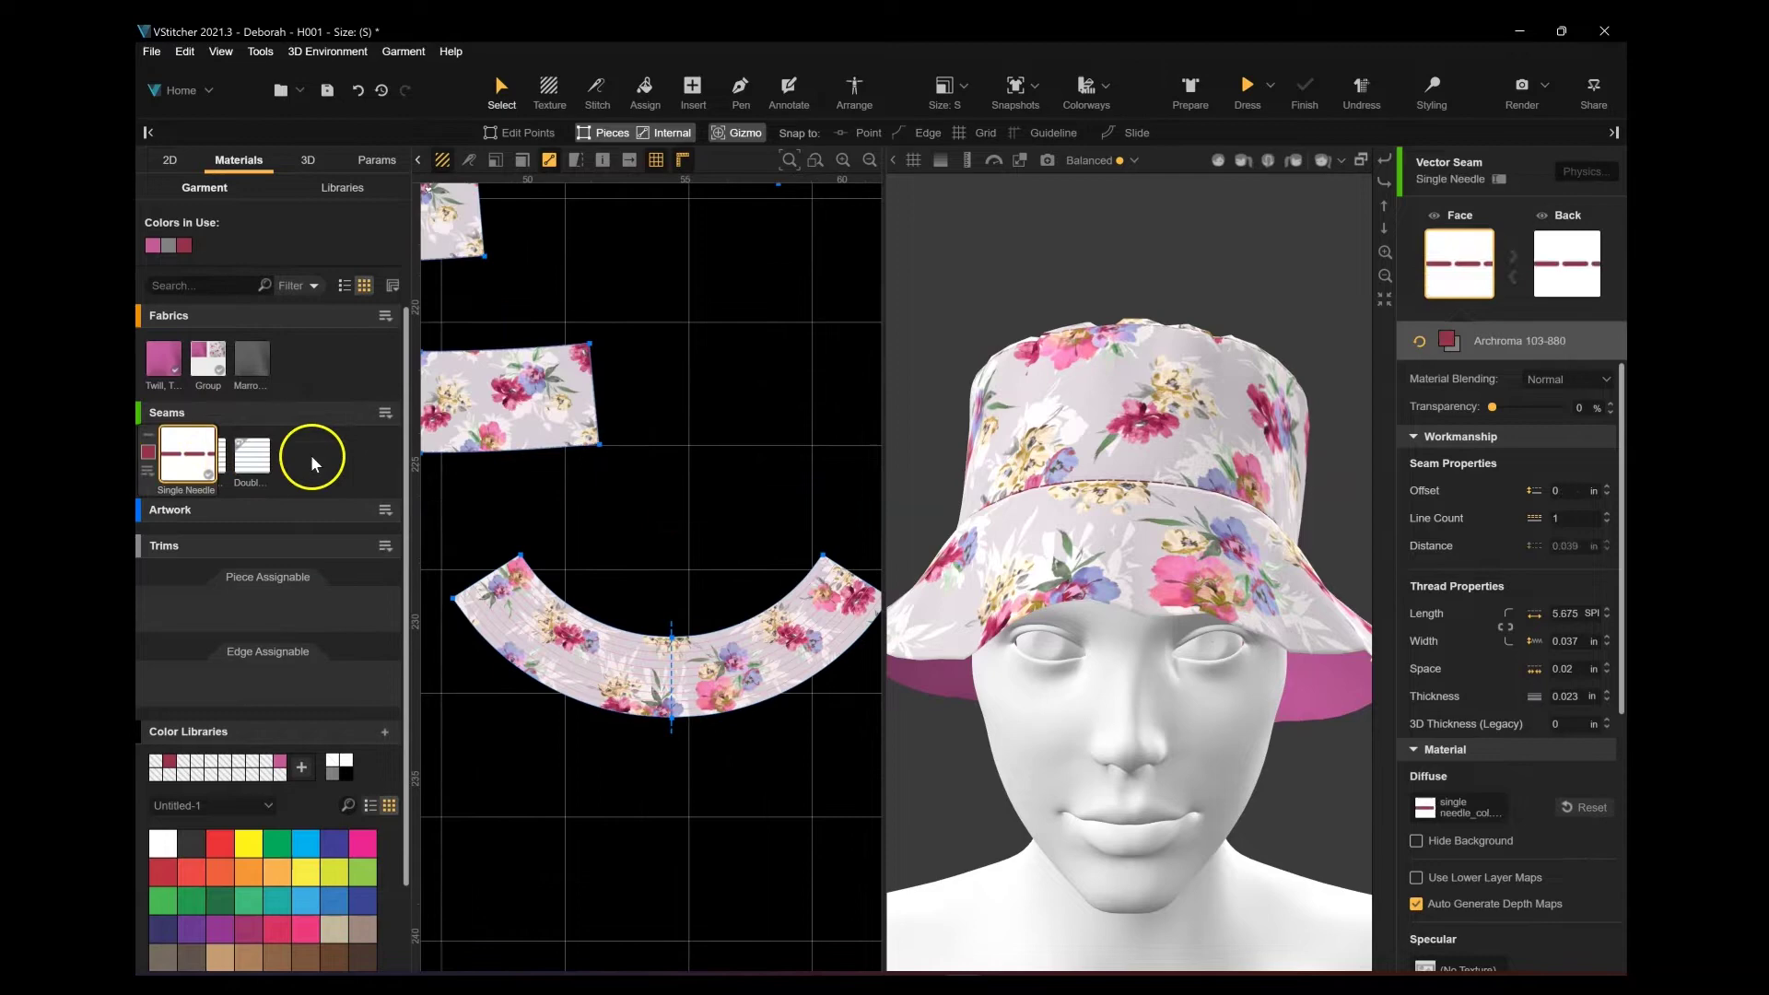
pyautogui.click(645, 90)
pyautogui.scroll(3, 853, 694)
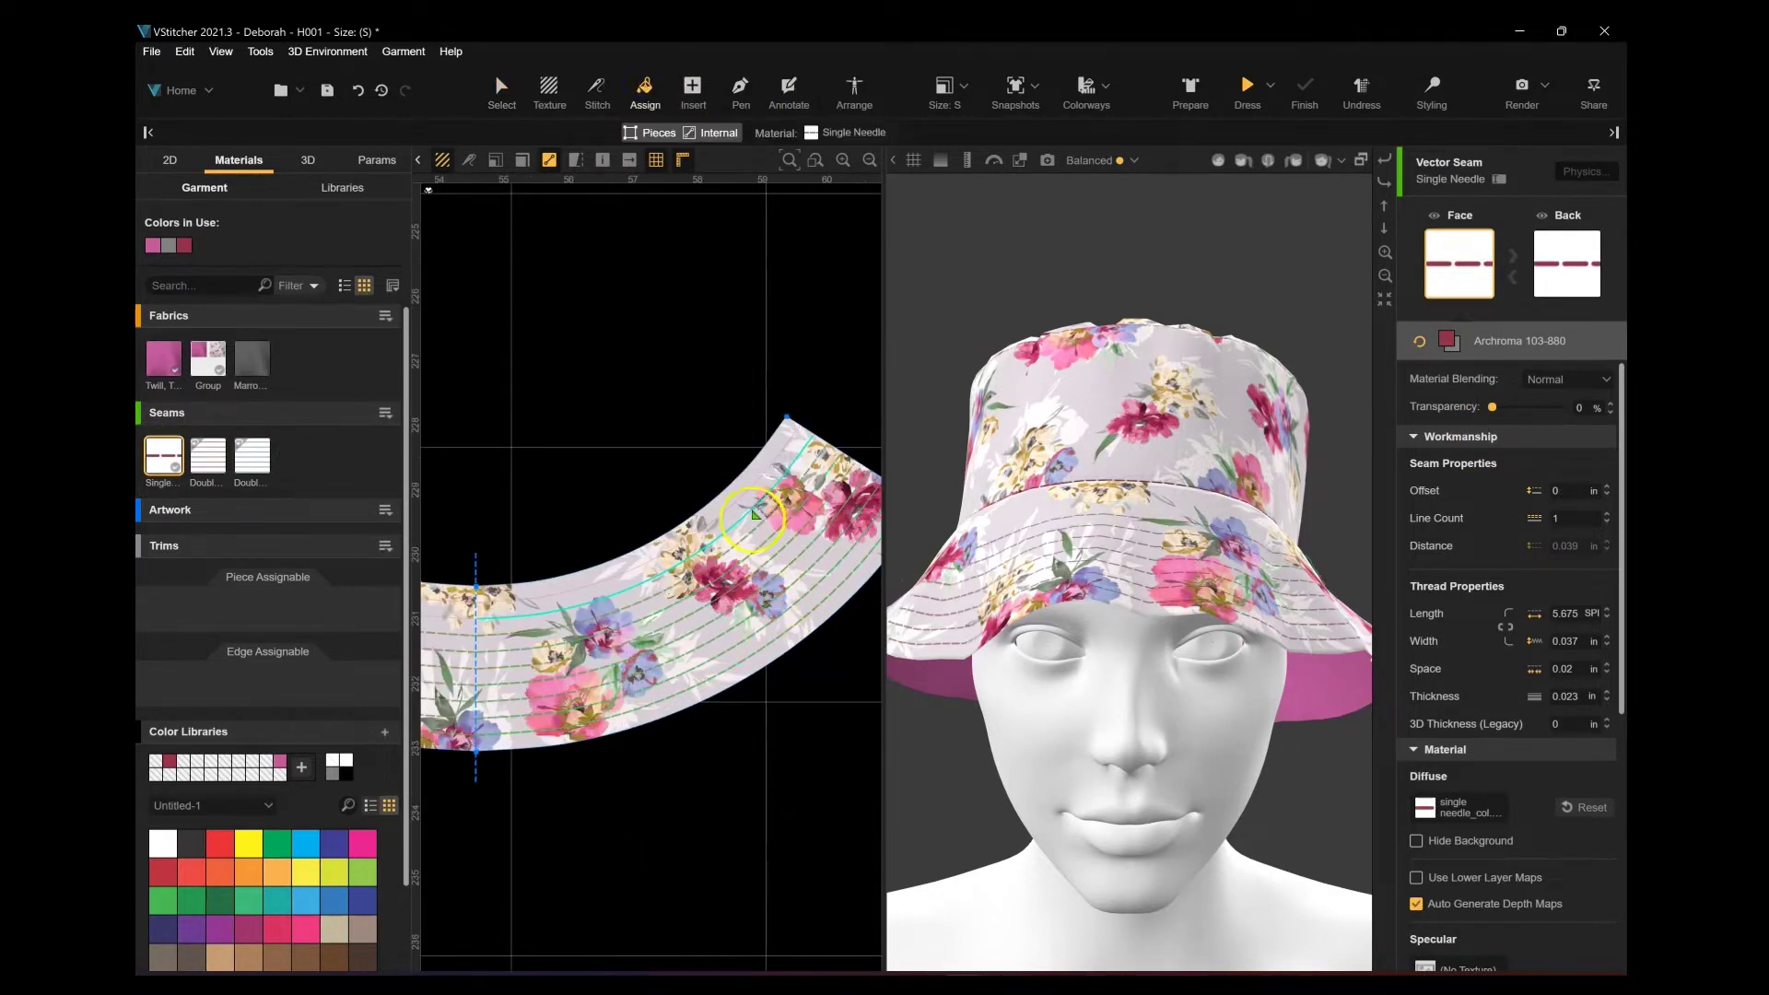
# Step: Assign the Single Needle seam to every internal stitch line of the upper floral brim piece
pyautogui.scroll(-4, 841, 506)
pyautogui.scroll(5, 571, 489)
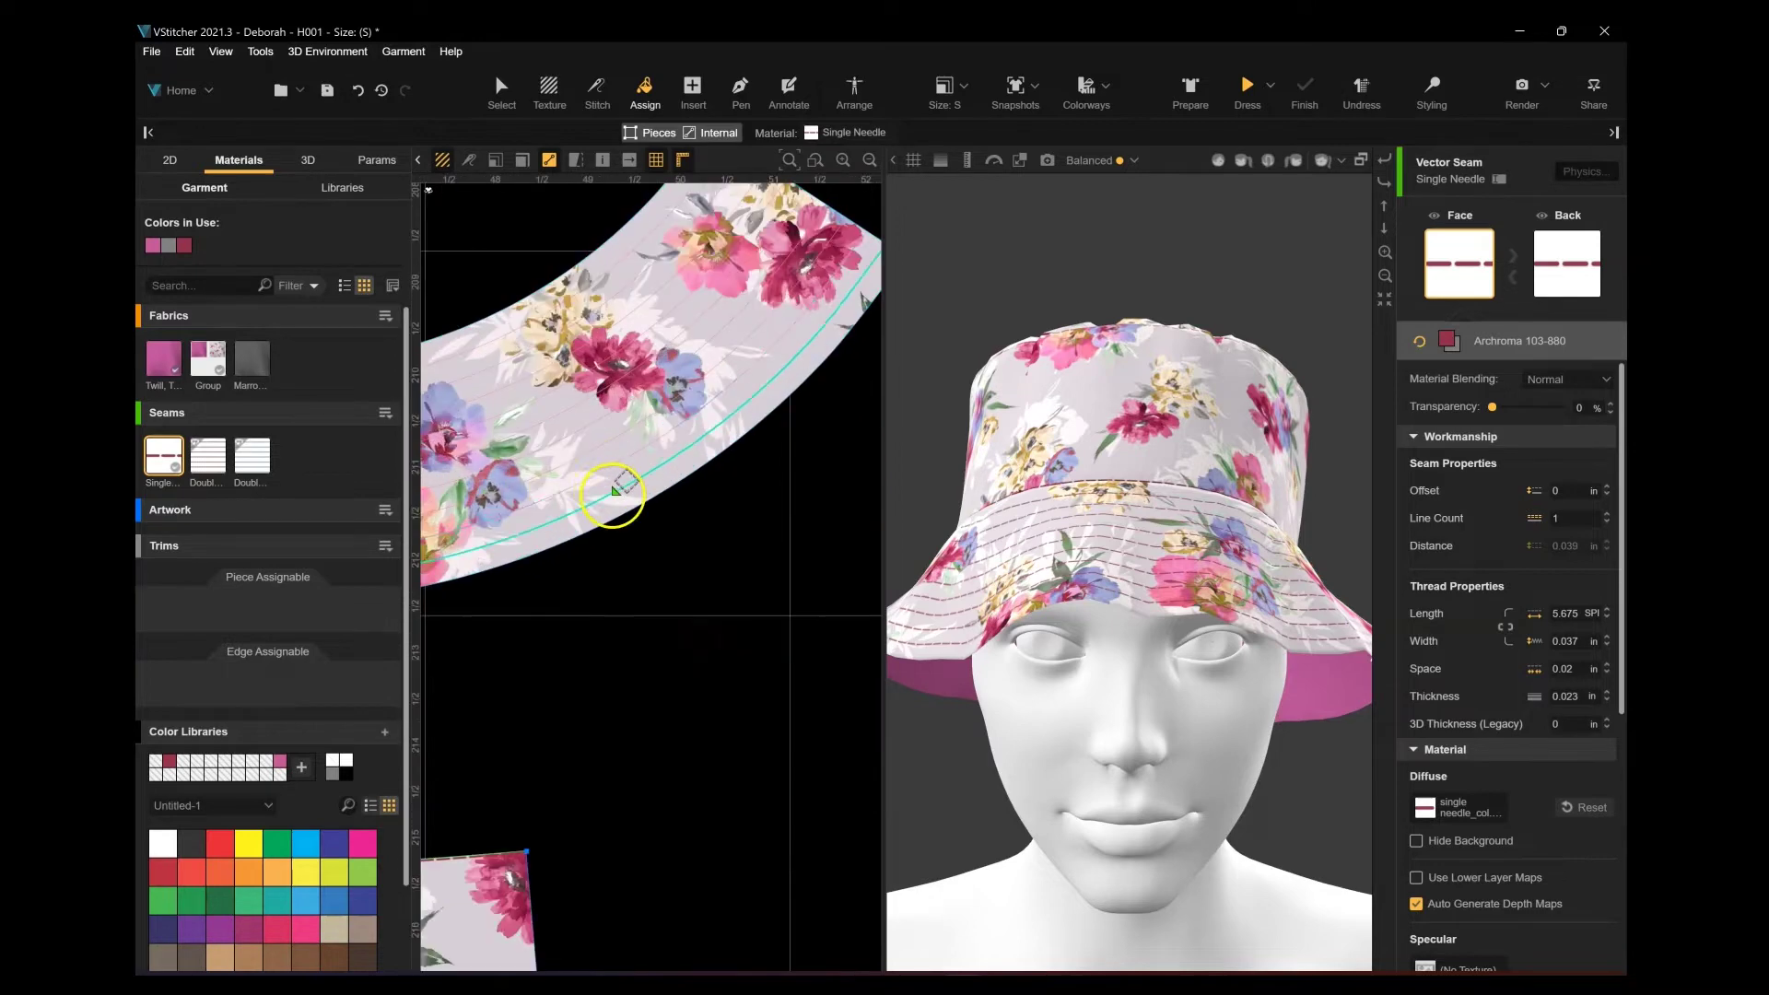
pyautogui.moveTo(615, 443); pyautogui.dragTo(659, 535, button='middle')
pyautogui.click(661, 530)
pyautogui.click(664, 503)
pyautogui.click(656, 479)
pyautogui.click(651, 454)
pyautogui.click(641, 430)
pyautogui.click(639, 401)
pyautogui.click(639, 376)
# Step: Assign the Single Needle seam to every internal stitch line of the lower pink lining brim piece
pyautogui.click(1268, 160)
pyautogui.scroll(-3, 626, 497)
pyautogui.moveTo(852, 701); pyautogui.dragTo(549, 517, button='middle')
pyautogui.moveTo(979, 794); pyautogui.dragTo(622, 683, button='right')
pyautogui.scroll(-3, 619, 685)
pyautogui.scroll(6, 707, 632)
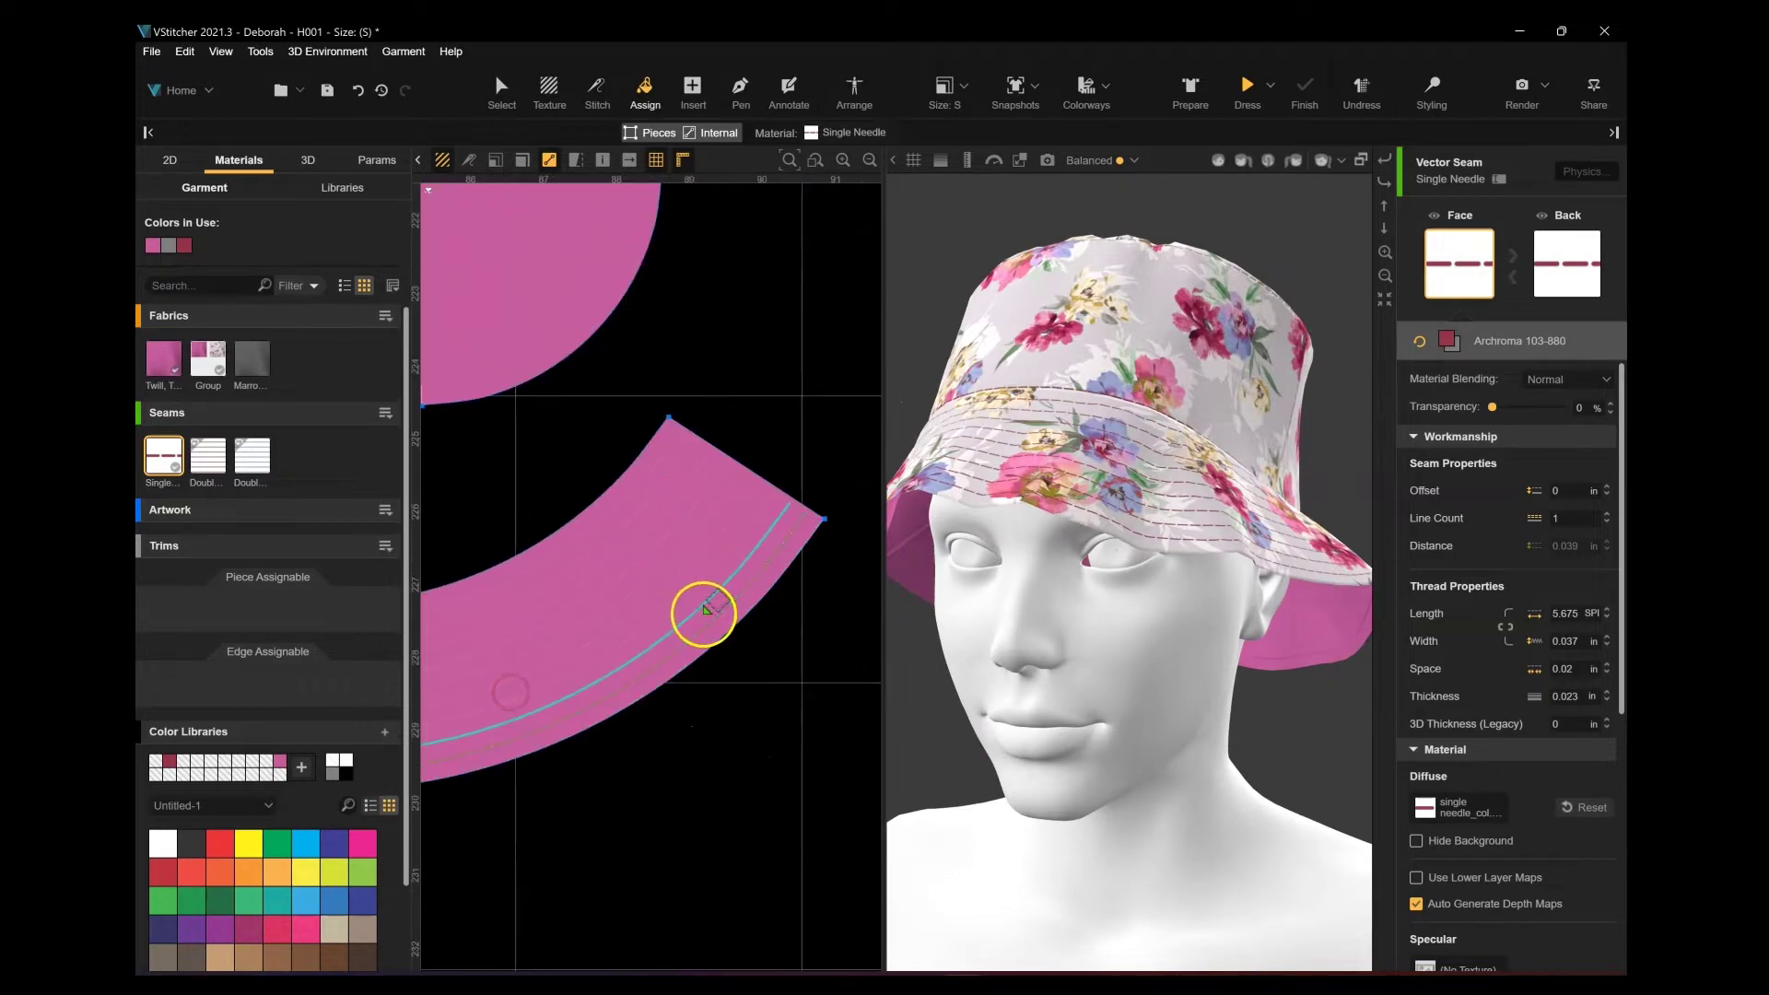
pyautogui.click(683, 570)
pyautogui.click(668, 550)
pyautogui.click(657, 535)
pyautogui.click(645, 520)
pyautogui.click(637, 507)
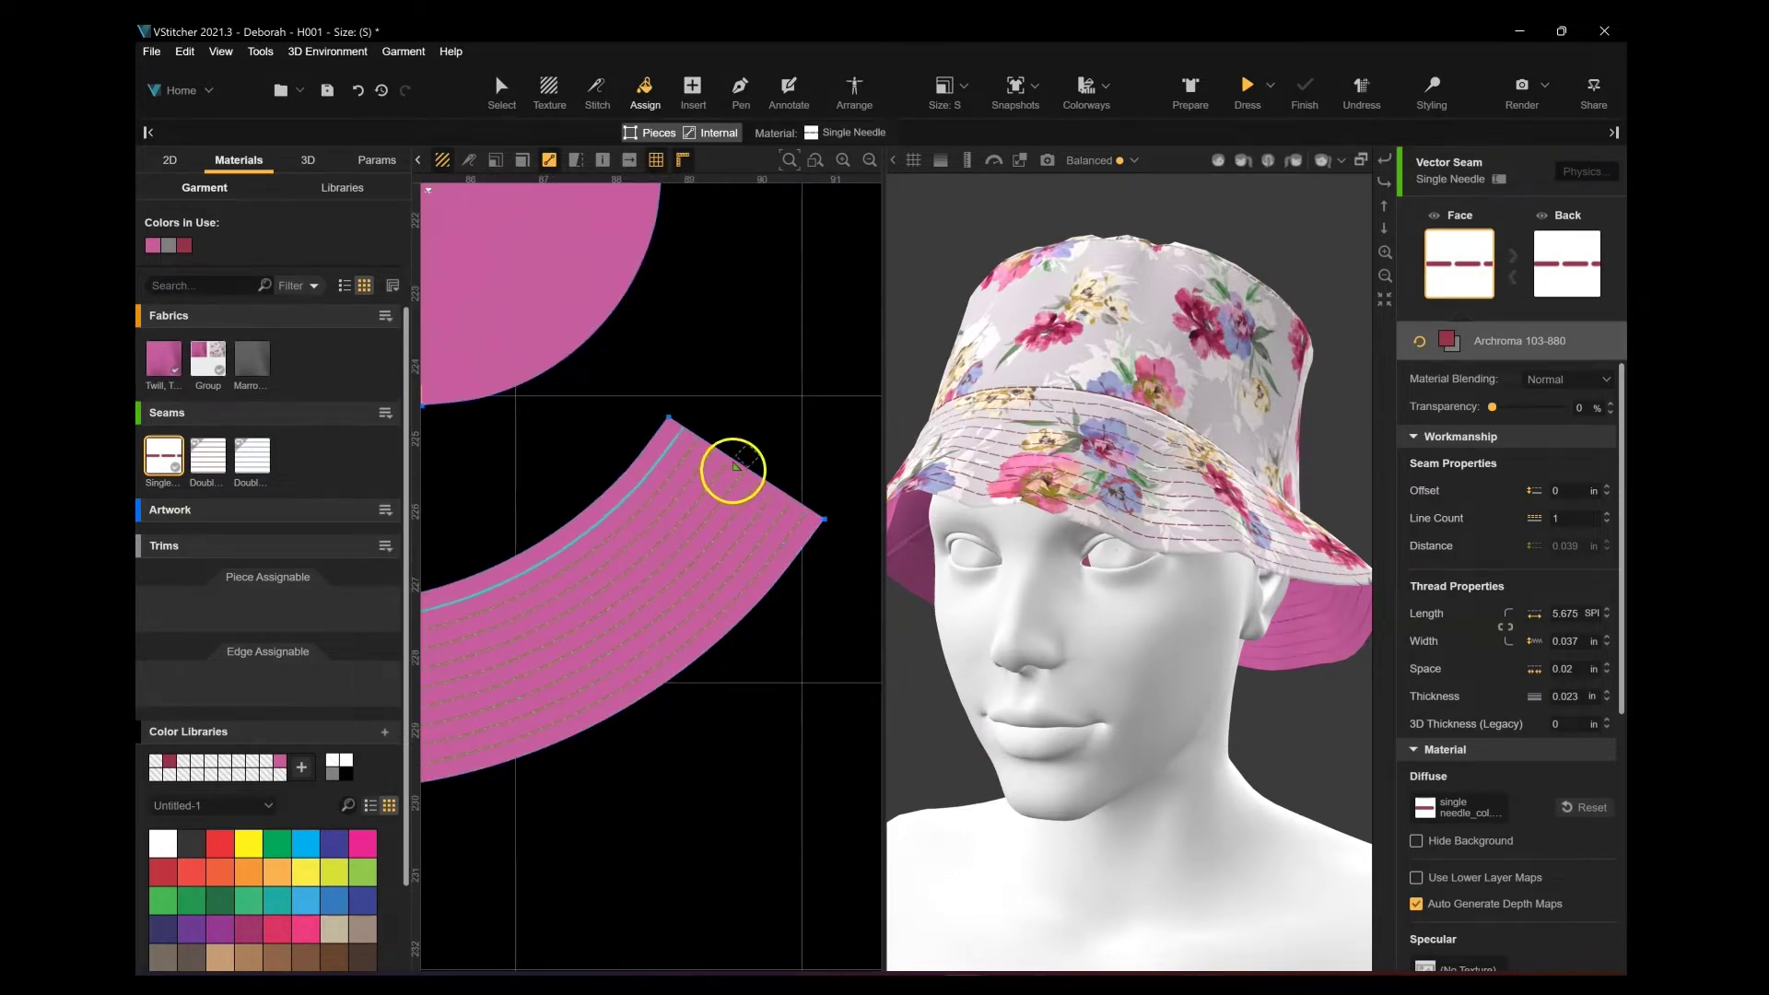
# Step: Assign the Single Needle seam to every internal stitch line of the upper pink lining brim piece
pyautogui.scroll(-5, 735, 467)
pyautogui.moveTo(723, 450); pyautogui.dragTo(675, 636, button='middle')
pyautogui.scroll(3, 740, 515)
pyautogui.scroll(2, 739, 513)
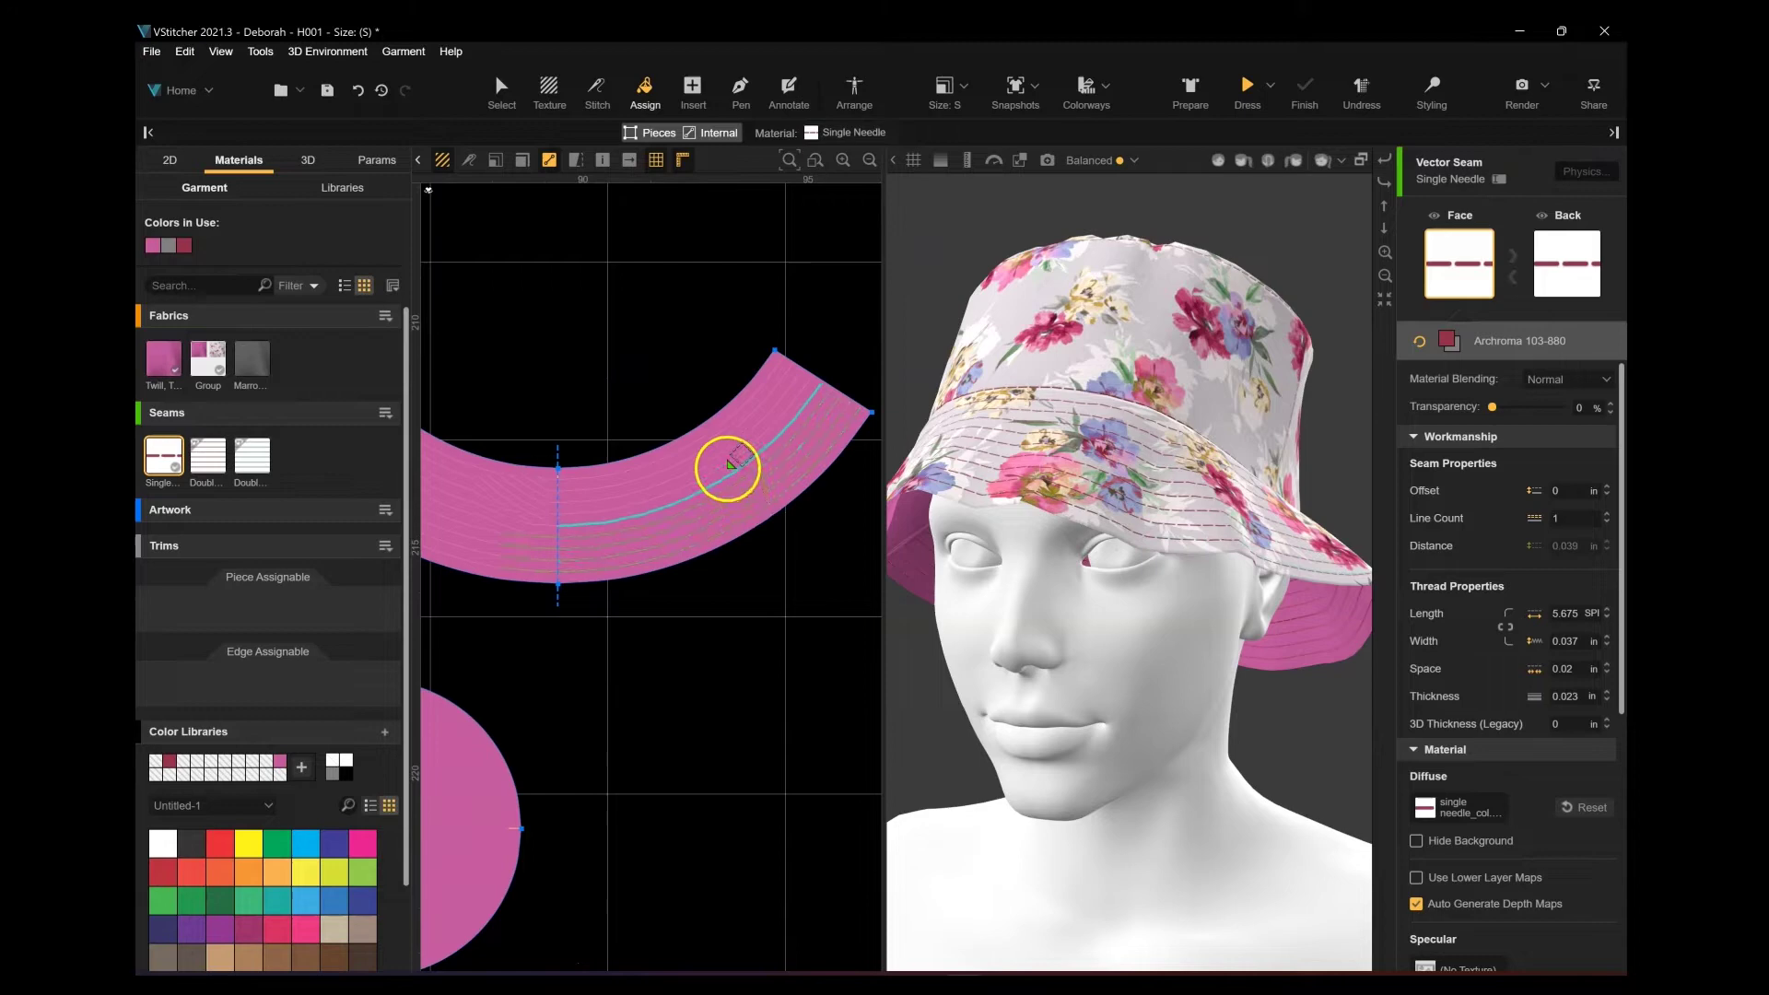
pyautogui.click(718, 448)
pyautogui.click(713, 440)
pyautogui.click(707, 431)
pyautogui.moveTo(921, 723); pyautogui.dragTo(1042, 679, button='right')
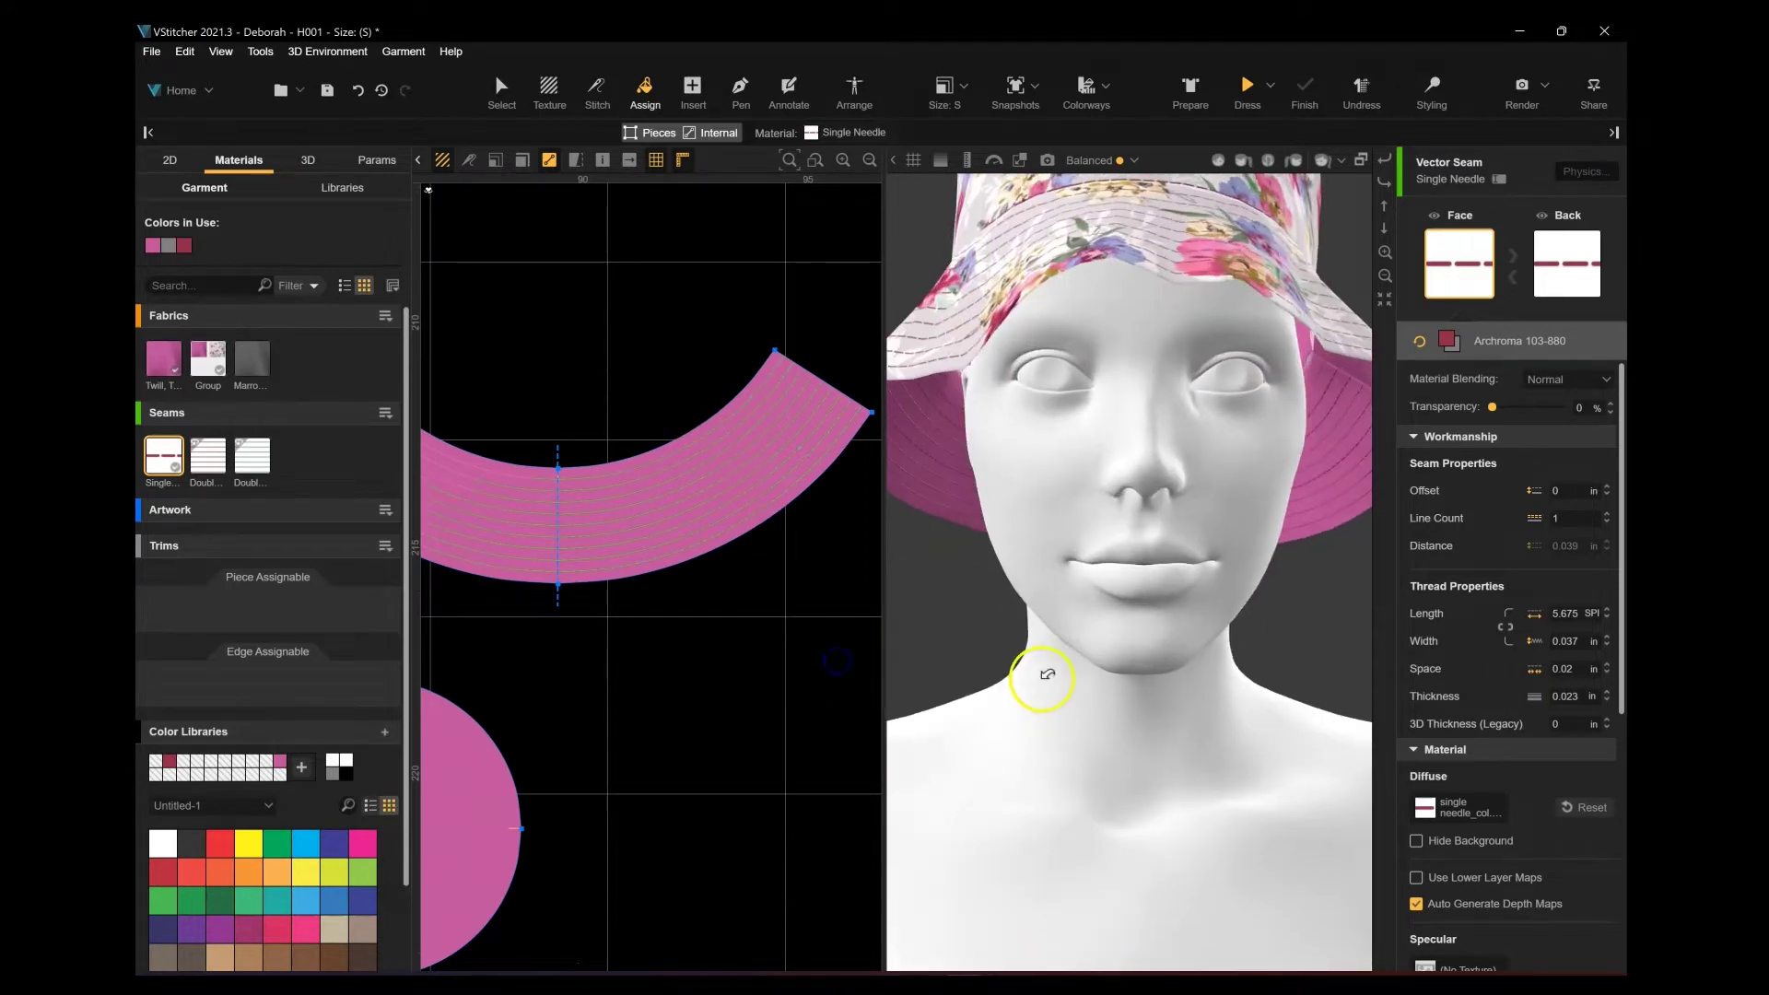
pyautogui.click(501, 93)
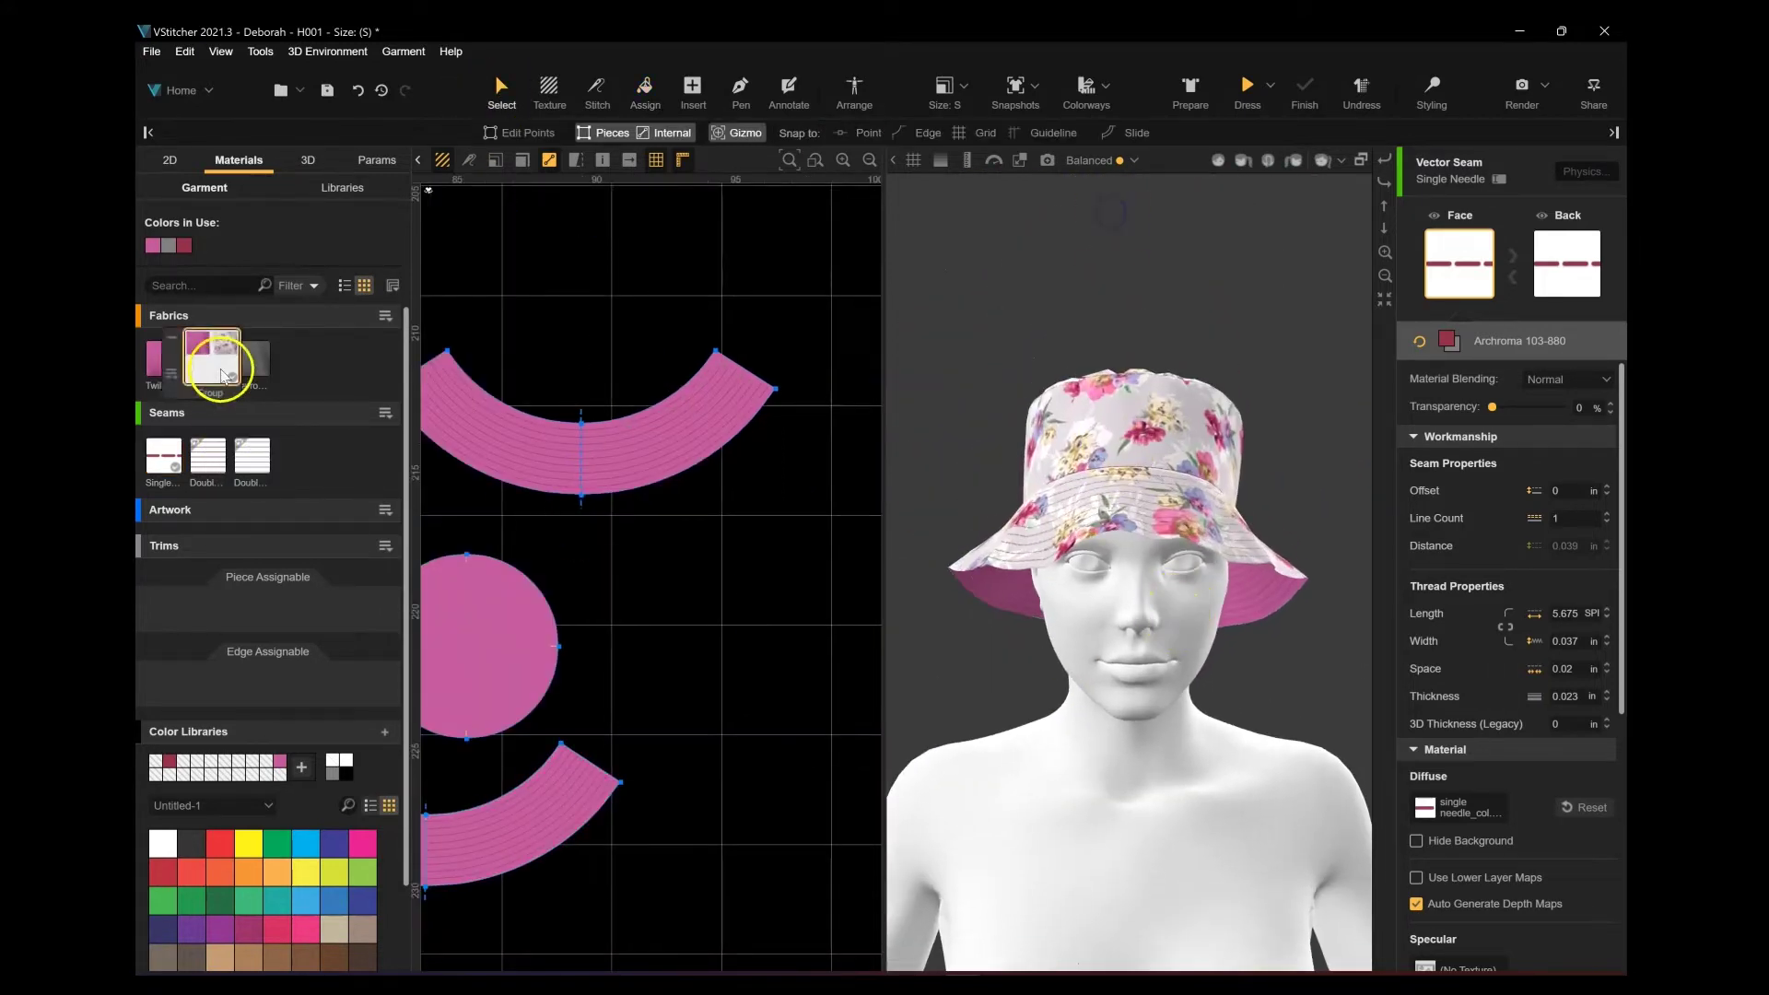
# Step: Set the pink twill fabric's mass to 300 g/m2, thickness to 0.1 mm and bend to 402.1 in width and 664.2 in length
pyautogui.click(165, 359)
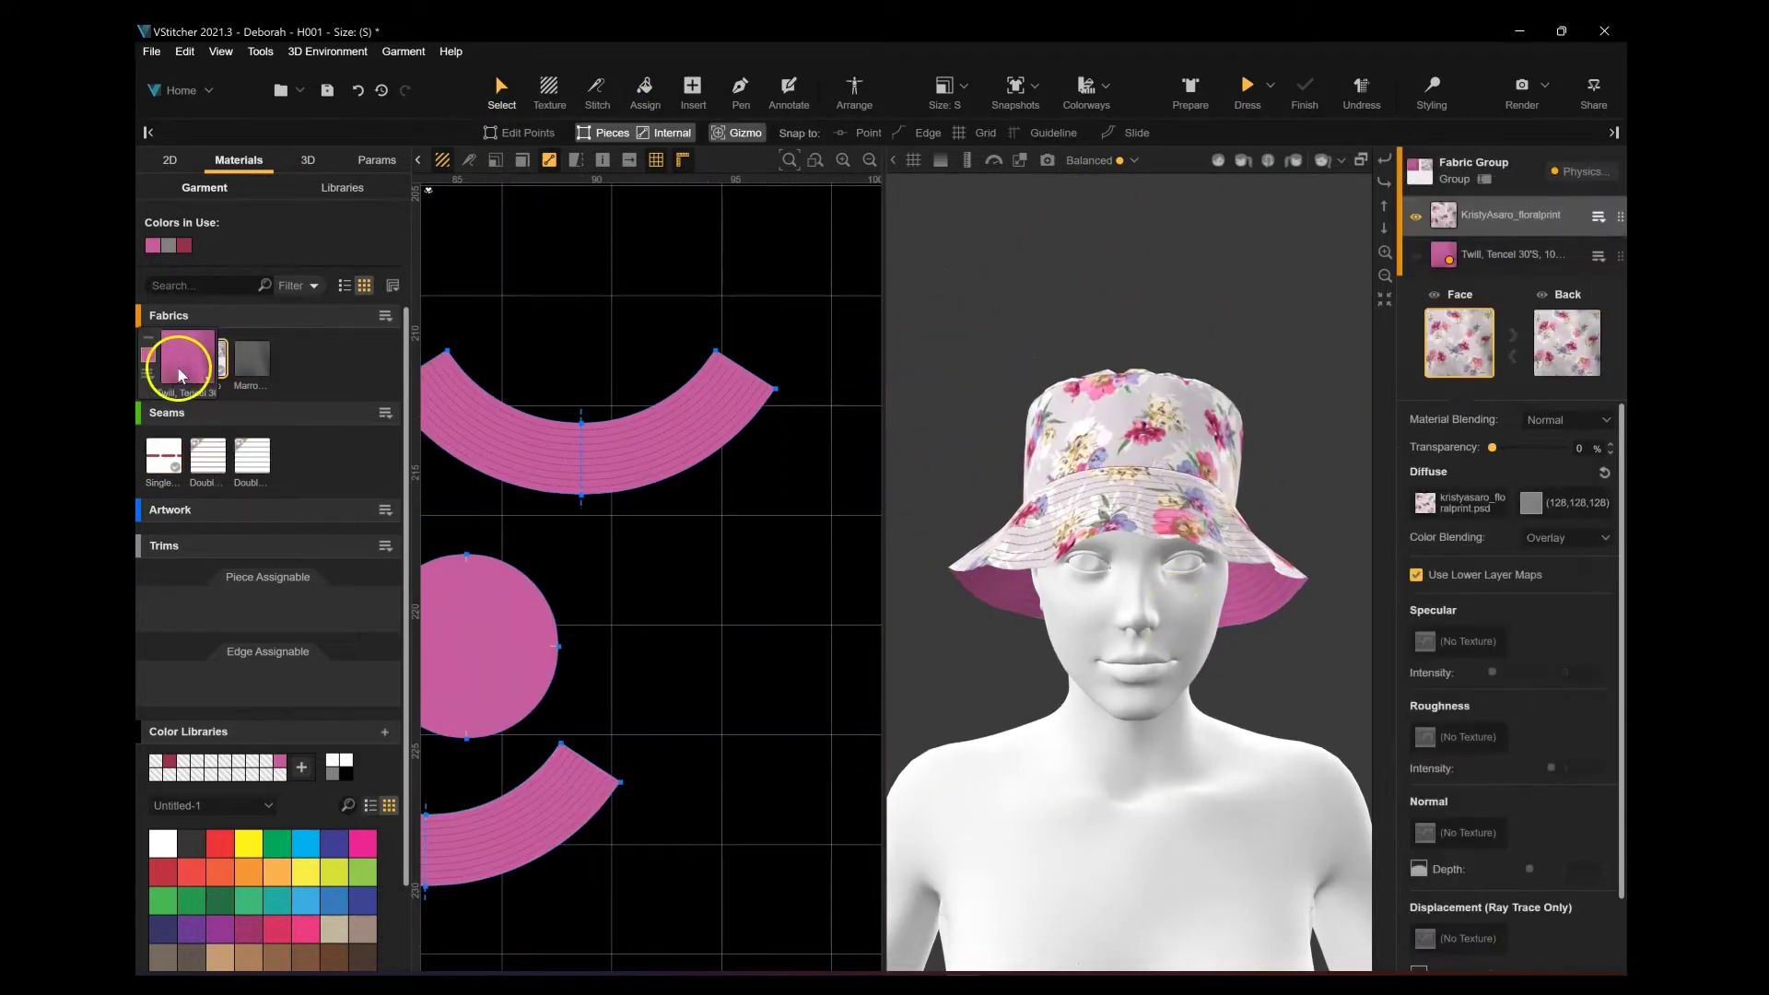
pyautogui.click(1578, 174)
pyautogui.click(850, 330)
pyautogui.write('*2')
pyautogui.click(859, 391)
pyautogui.write('*2*10')
pyautogui.click(1002, 421)
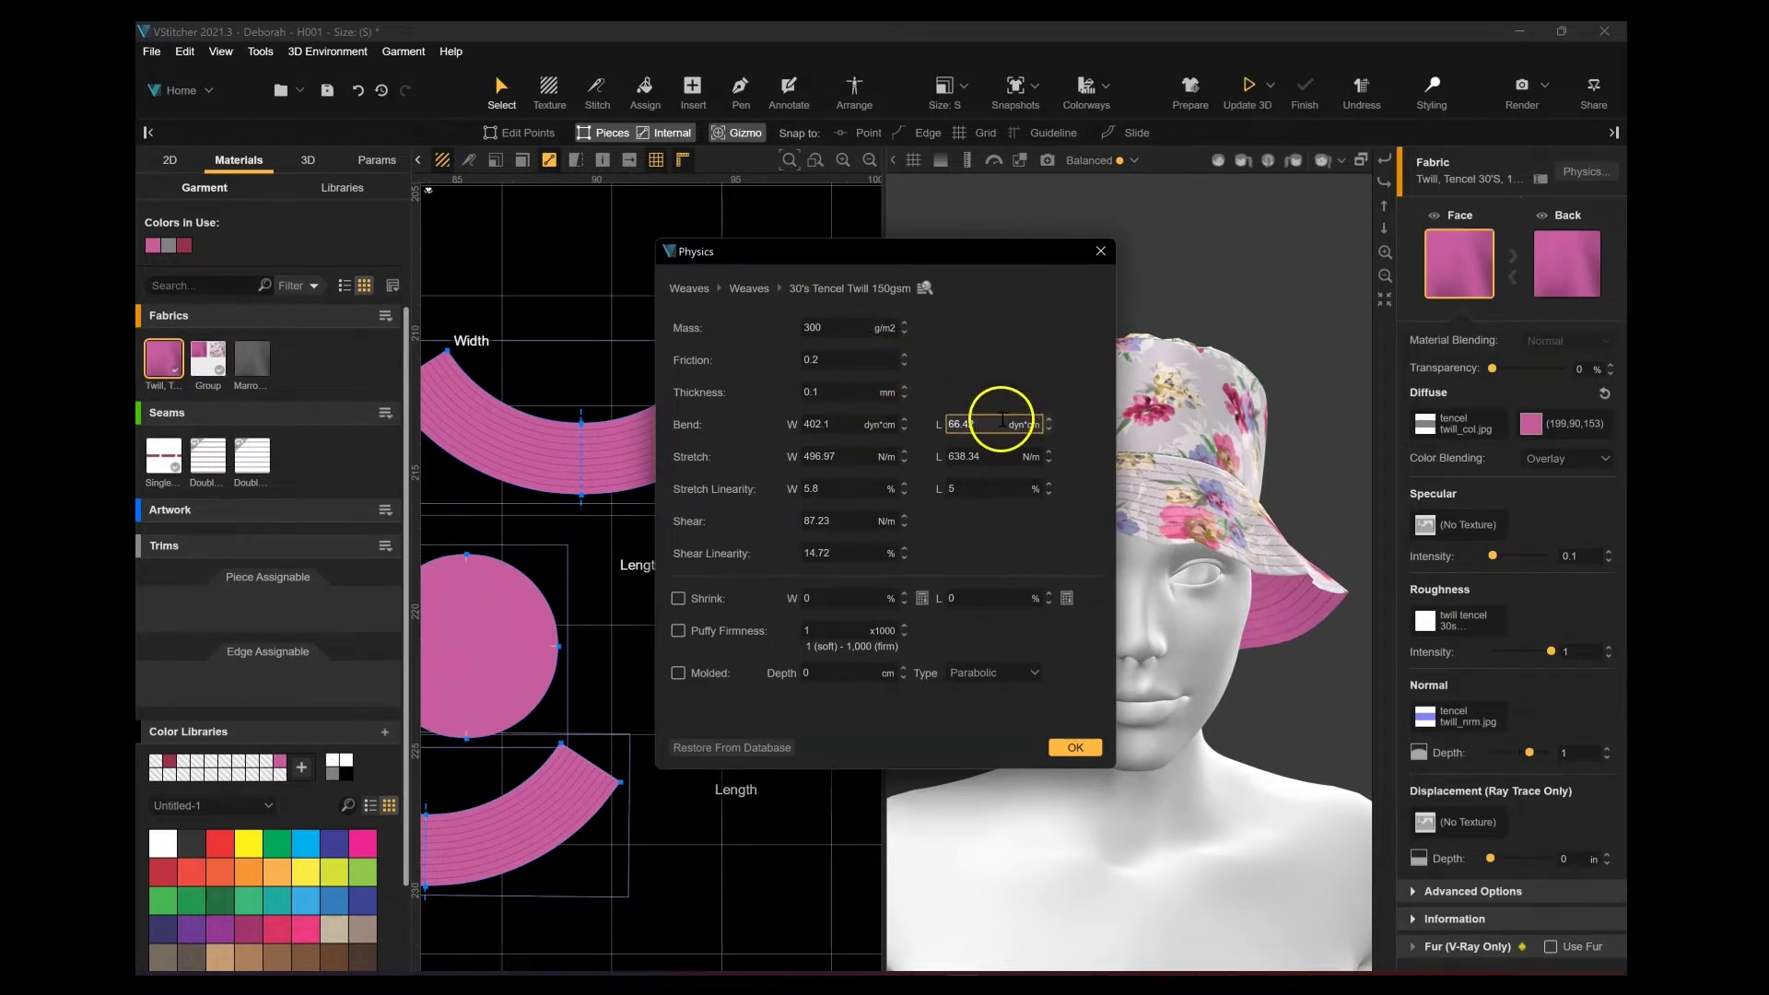
# Step: Set the twill's stretch to 993.94 N/m in width and 1276.68 N/m in length, shear to 174.46 N/m, and update the 3D drape
pyautogui.click(849, 455)
pyautogui.write('*2')
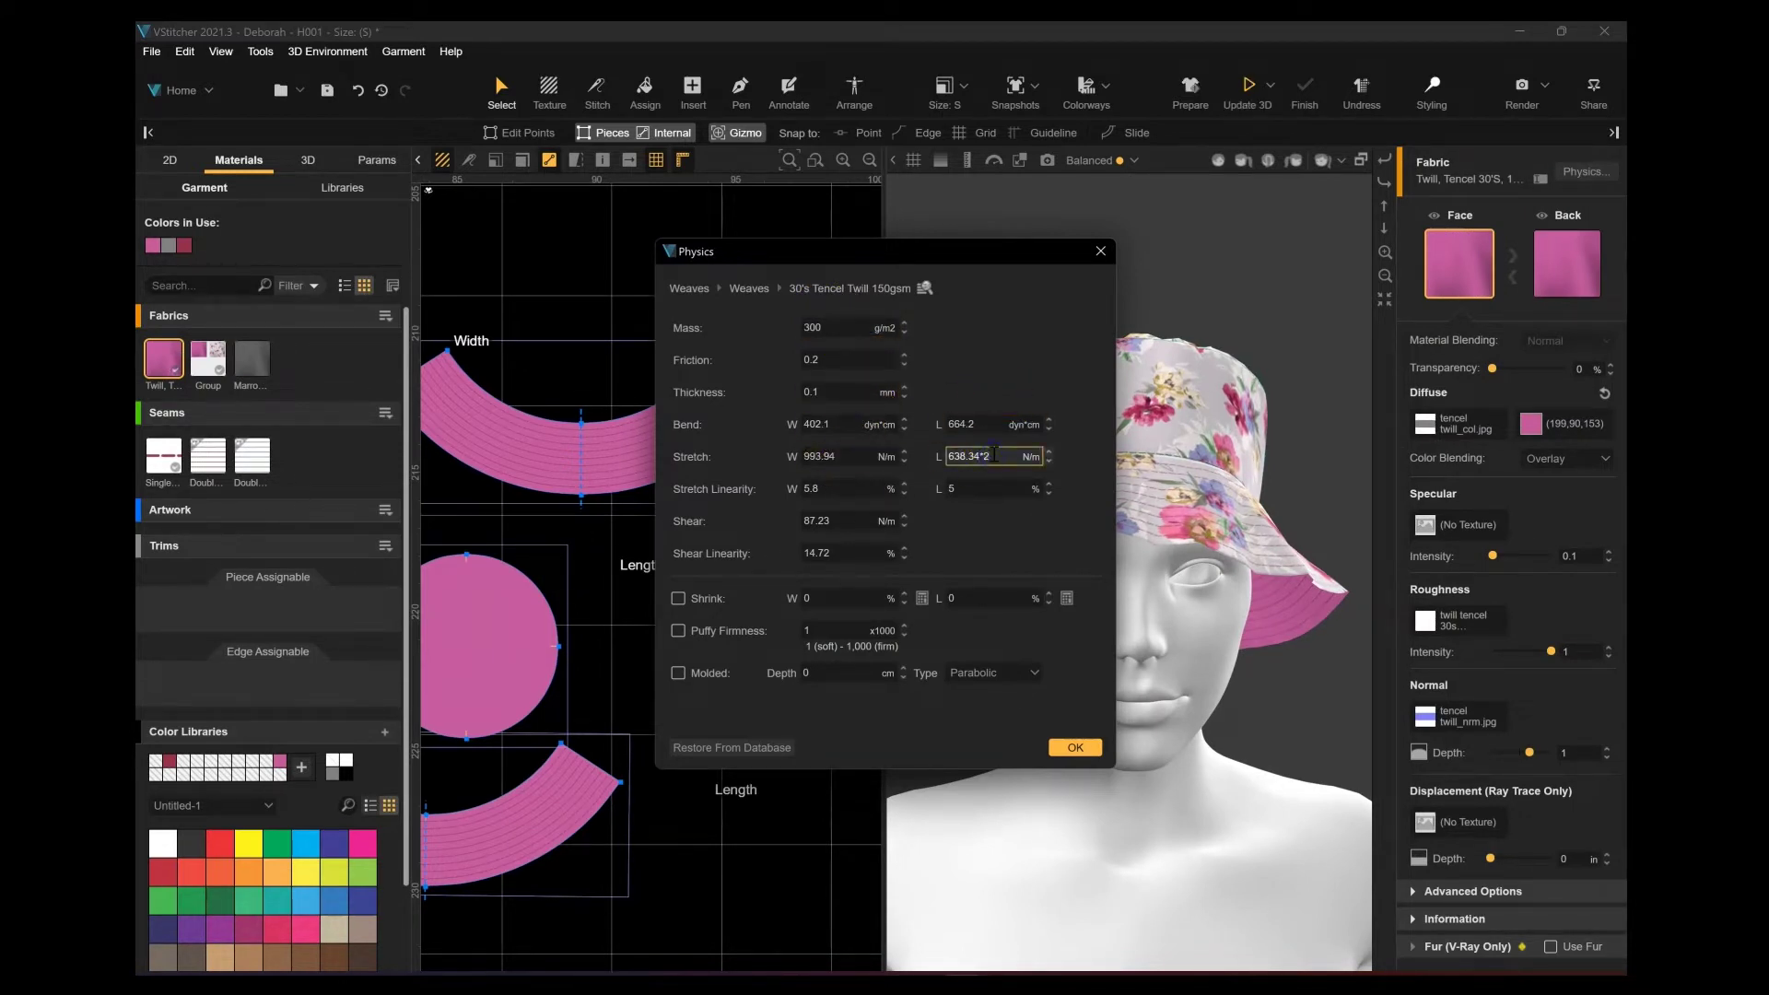
pyautogui.click(836, 521)
pyautogui.click(1075, 747)
pyautogui.click(1248, 85)
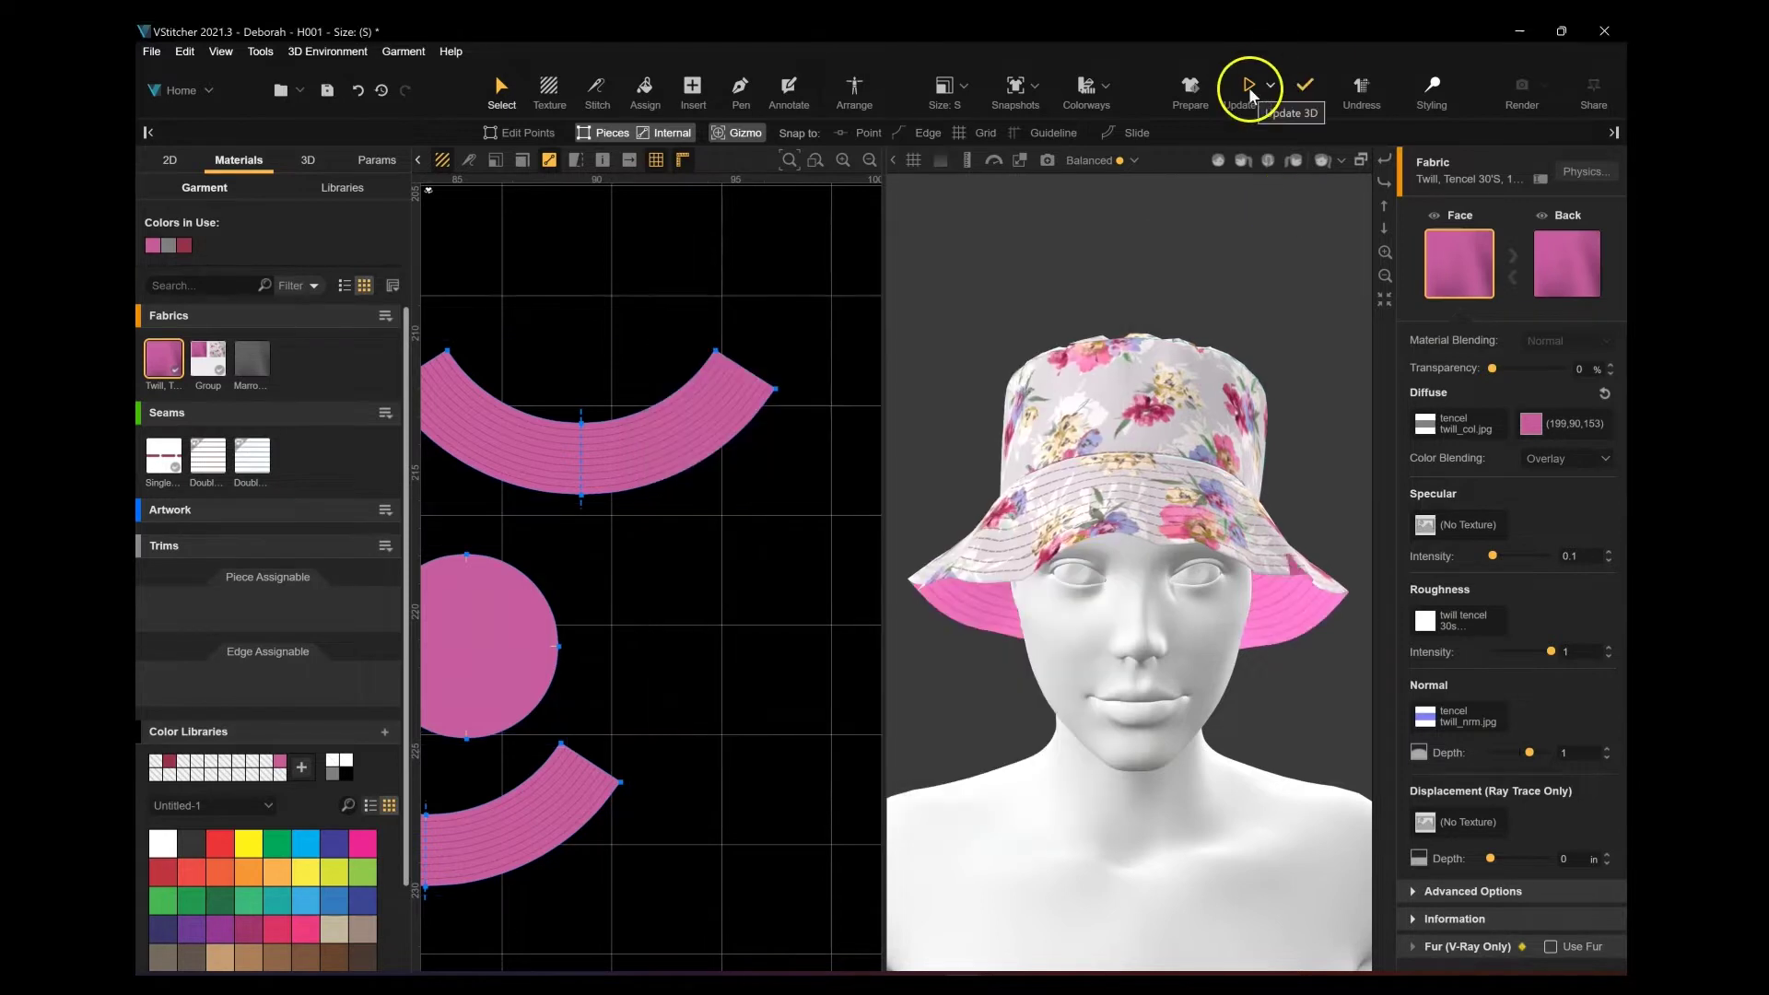
pyautogui.click(1305, 85)
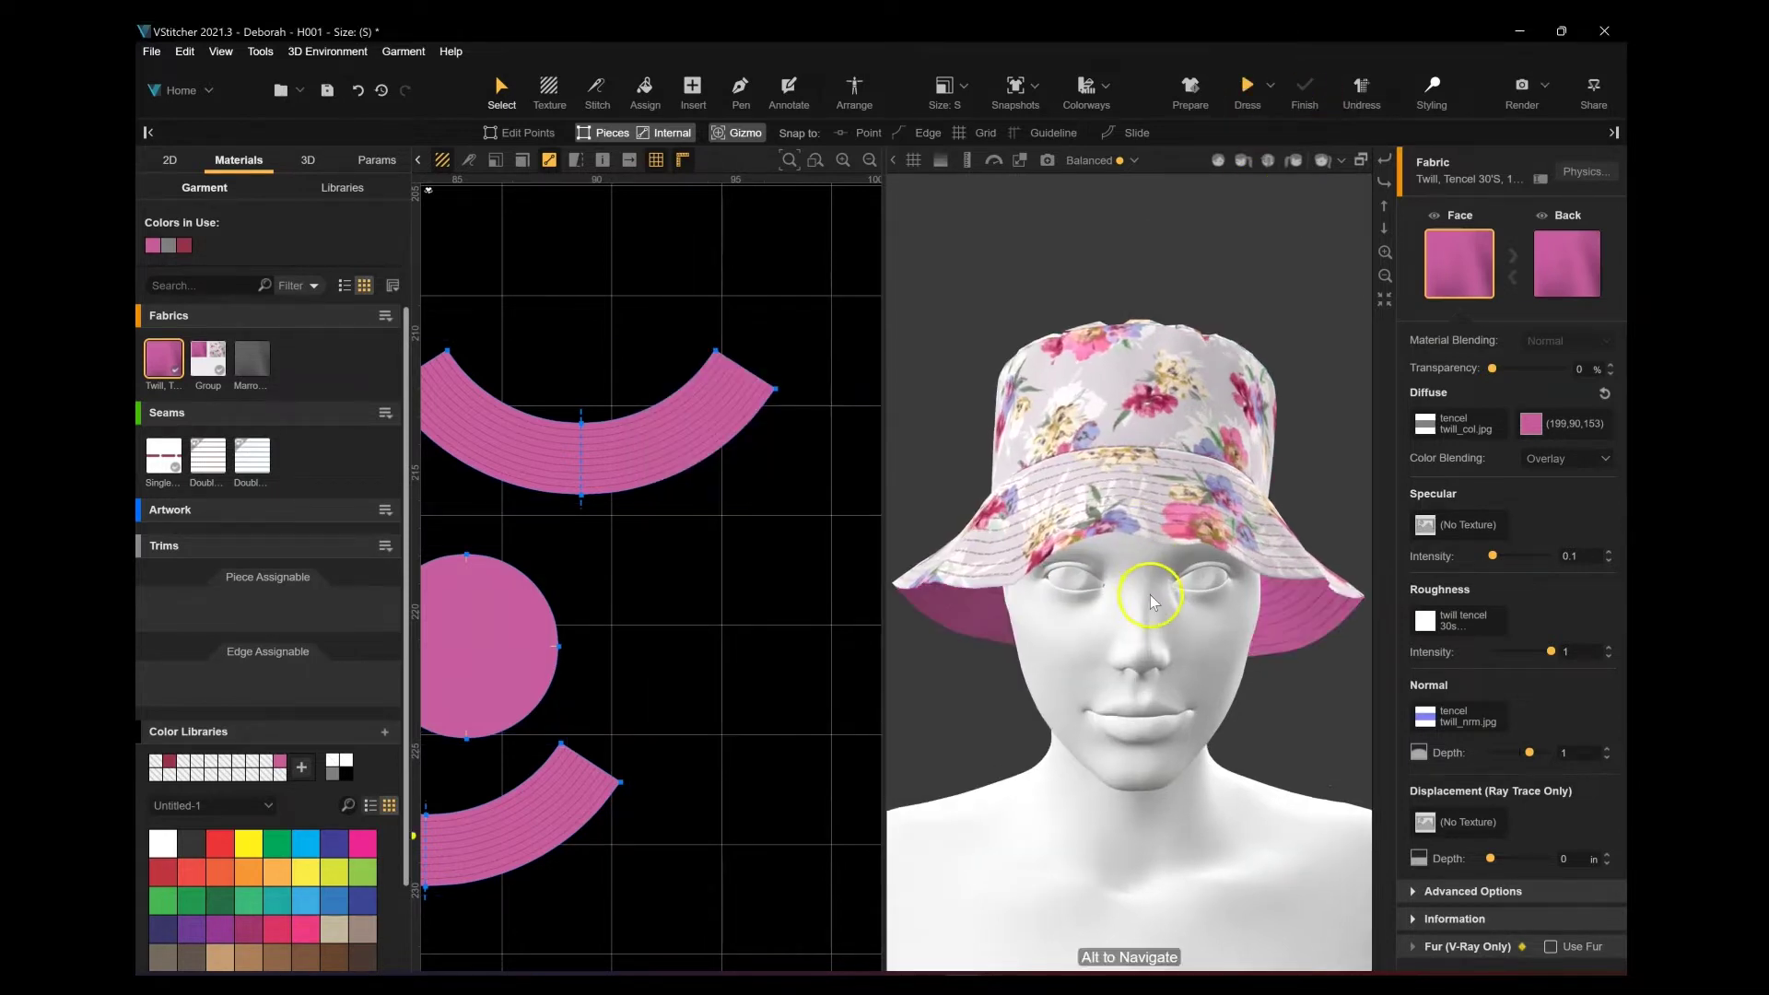
# Step: Set the floral group's twill layer to mass 300, thickness 1 mm, bend 402.1/664.2, stretch 993.94/1276.68 and shear 174.46, and re-drape the hat
pyautogui.click(223, 378)
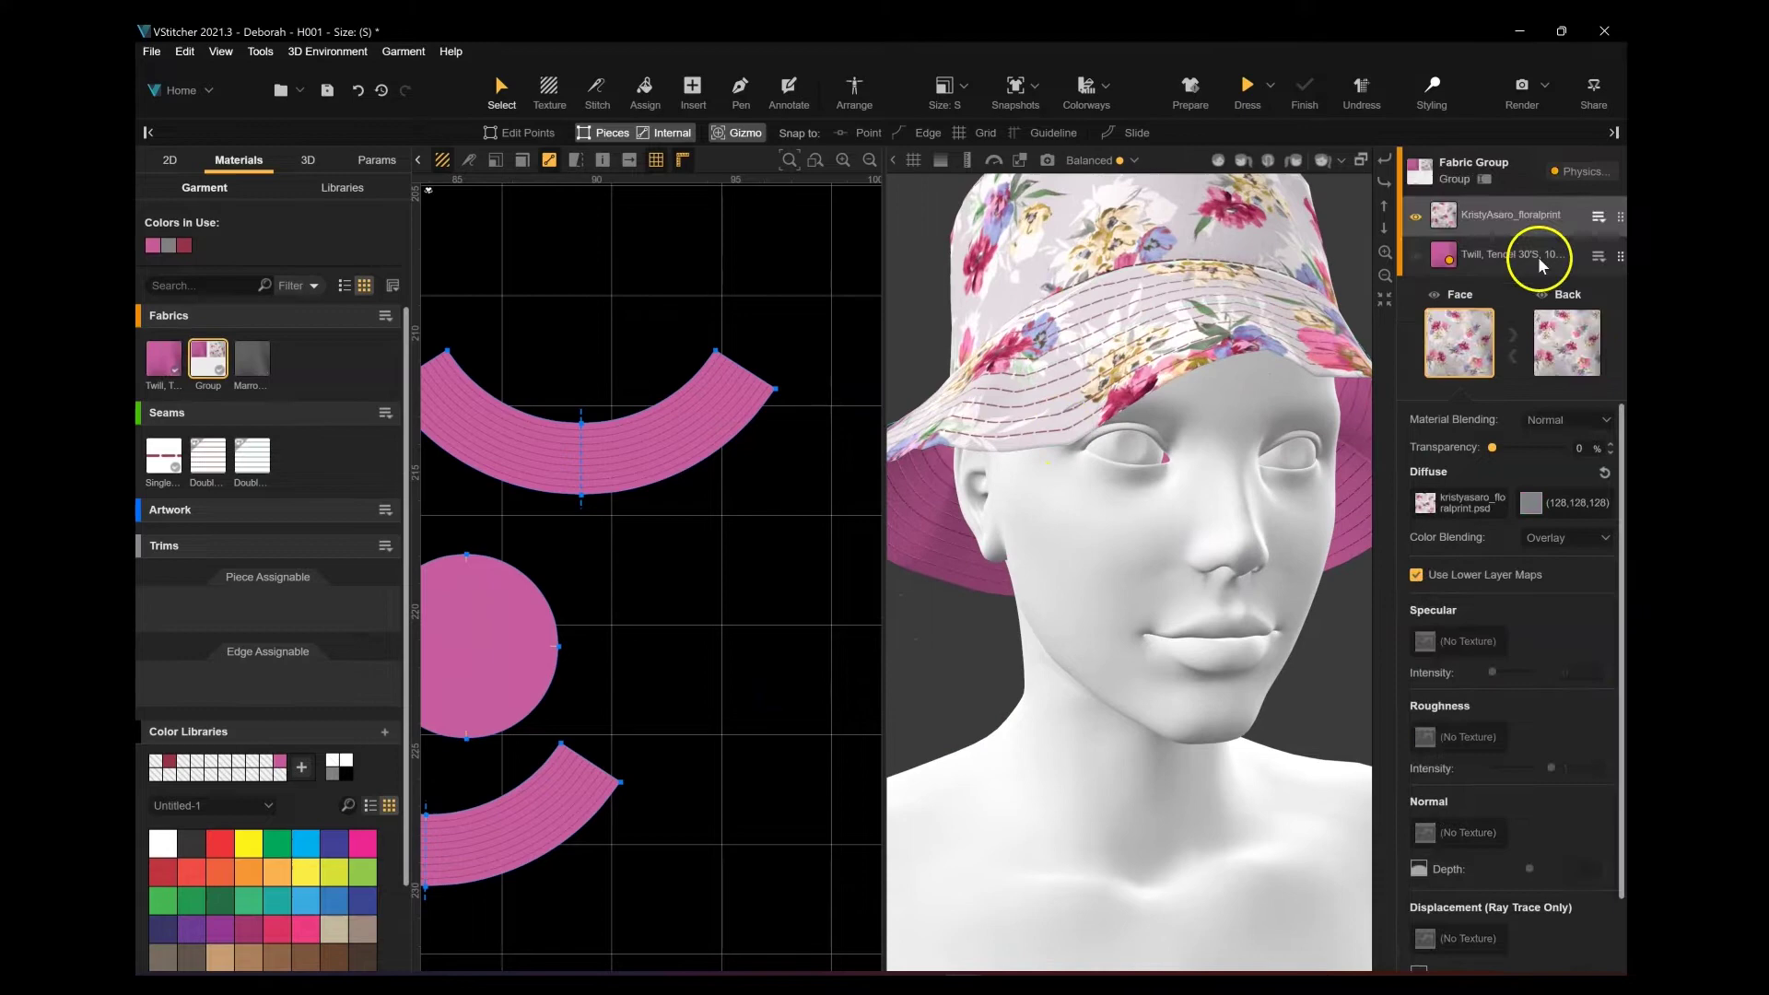
pyautogui.click(1577, 172)
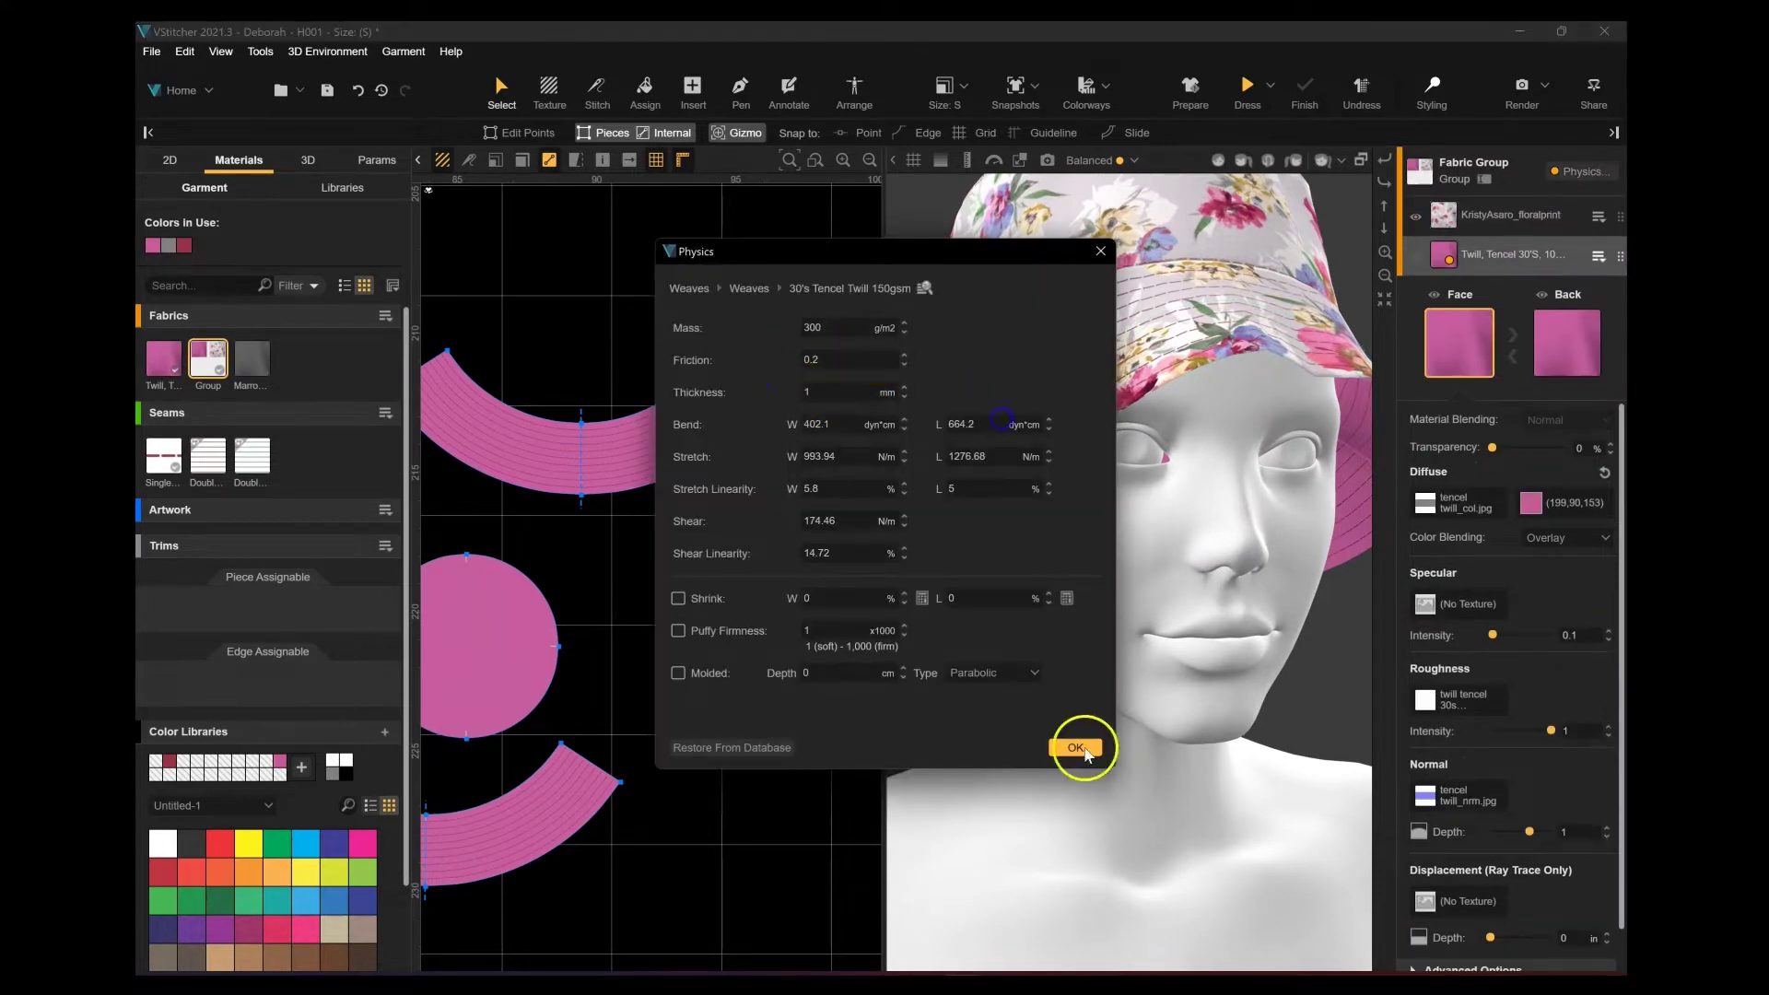
pyautogui.click(1075, 747)
pyautogui.click(1247, 85)
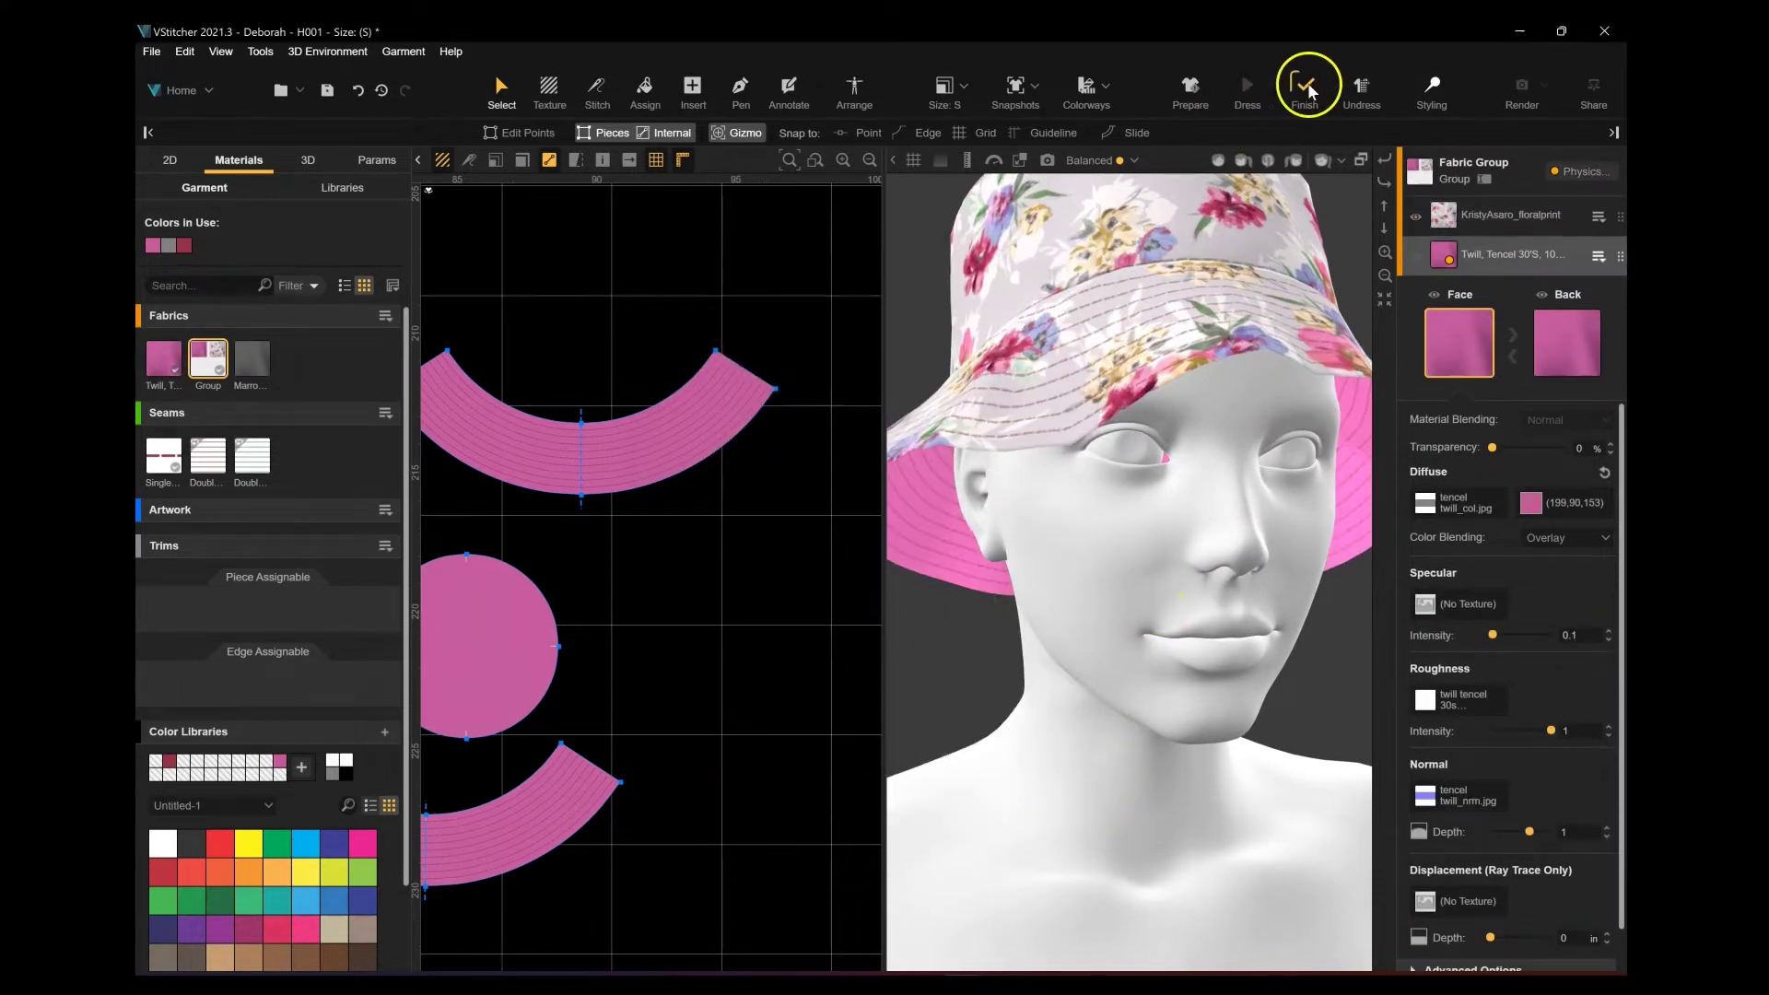
pyautogui.click(1306, 86)
# Step: Set the thickness of the twill layer in the floral fabric group to 2 mm
pyautogui.click(1501, 218)
pyautogui.click(1577, 173)
pyautogui.click(1099, 251)
pyautogui.click(1510, 256)
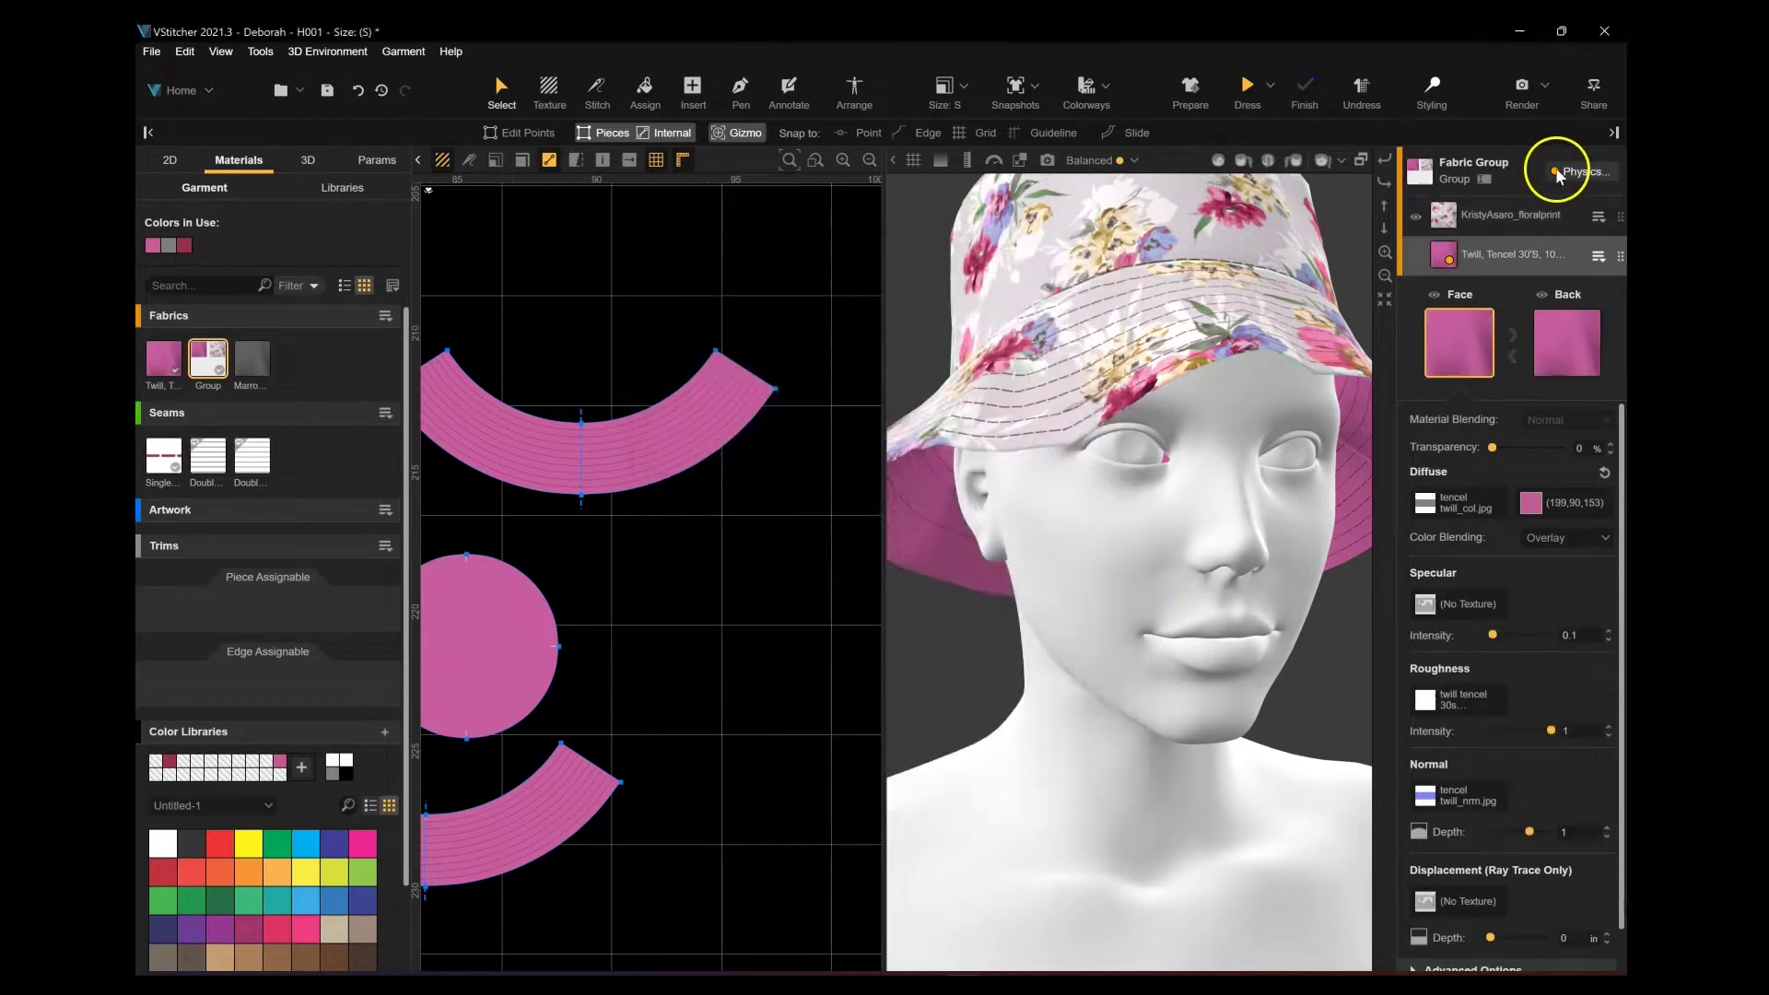
pyautogui.click(1573, 172)
pyautogui.moveTo(1056, 259); pyautogui.dragTo(812, 260)
pyautogui.doubleClick(636, 391)
pyautogui.write('2')
pyautogui.click(832, 749)
# Step: Re-drape the hat on the avatar with the thicker twill layer and finish the simulation
pyautogui.click(1149, 359)
pyautogui.scroll(3, 1148, 360)
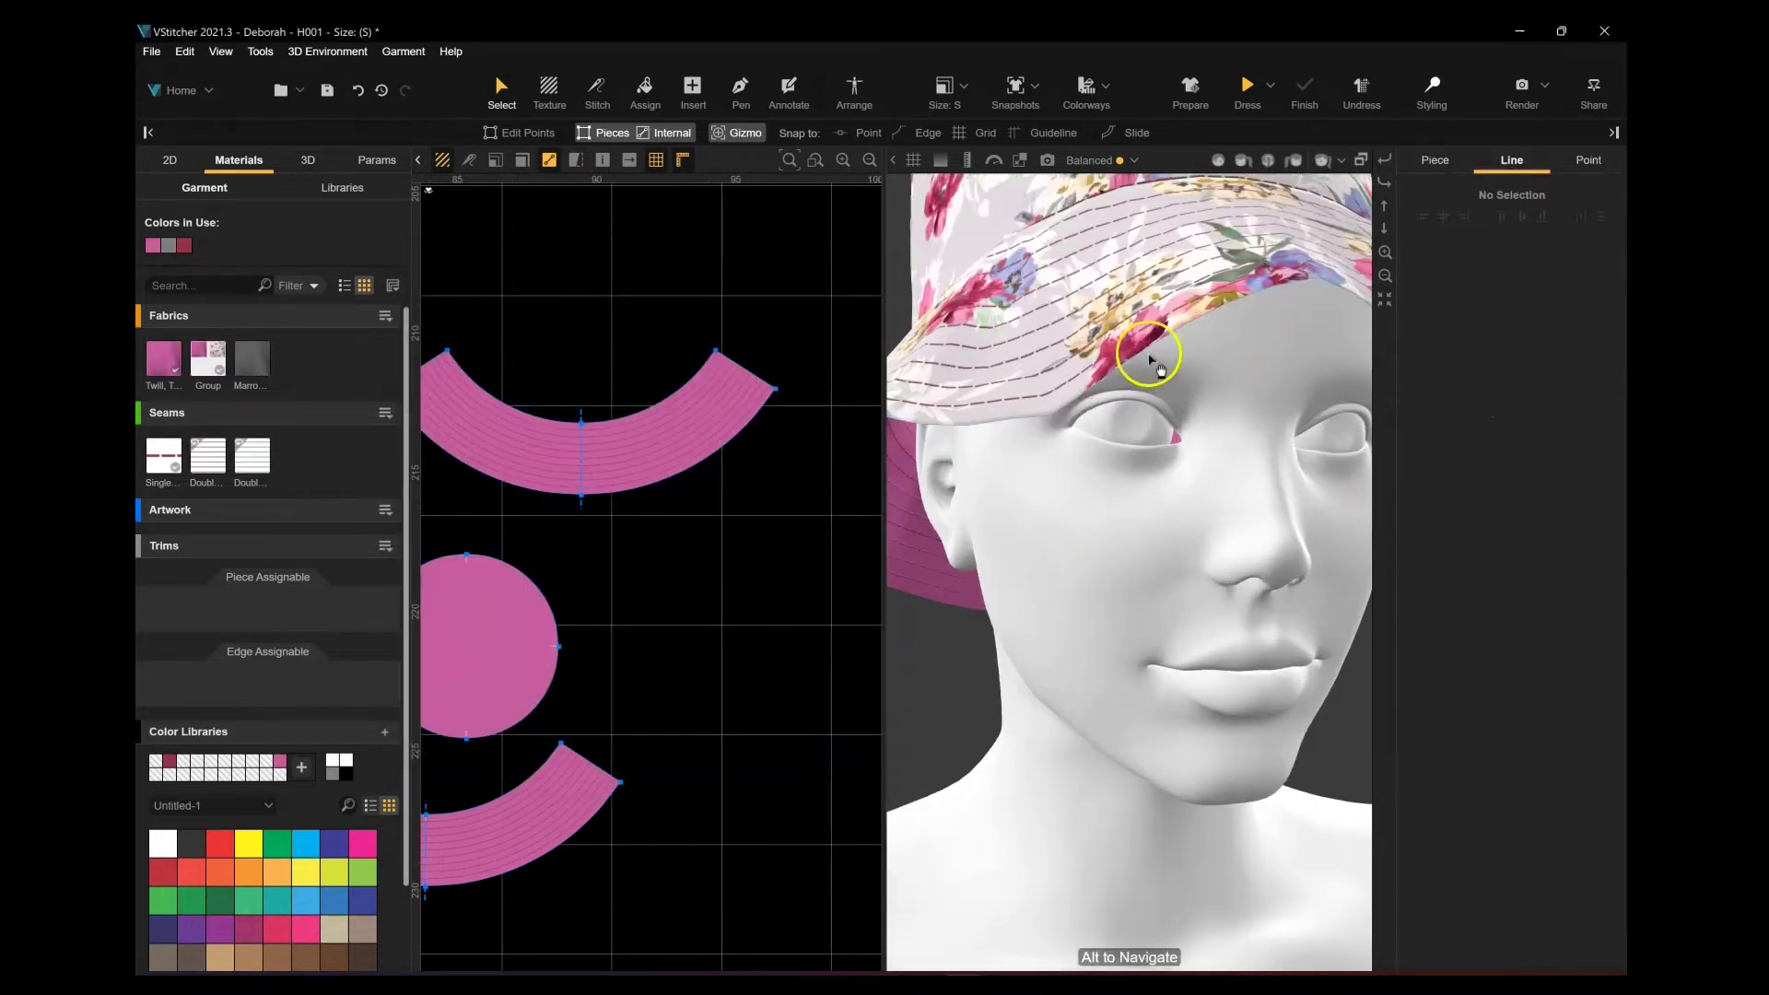
pyautogui.click(1251, 86)
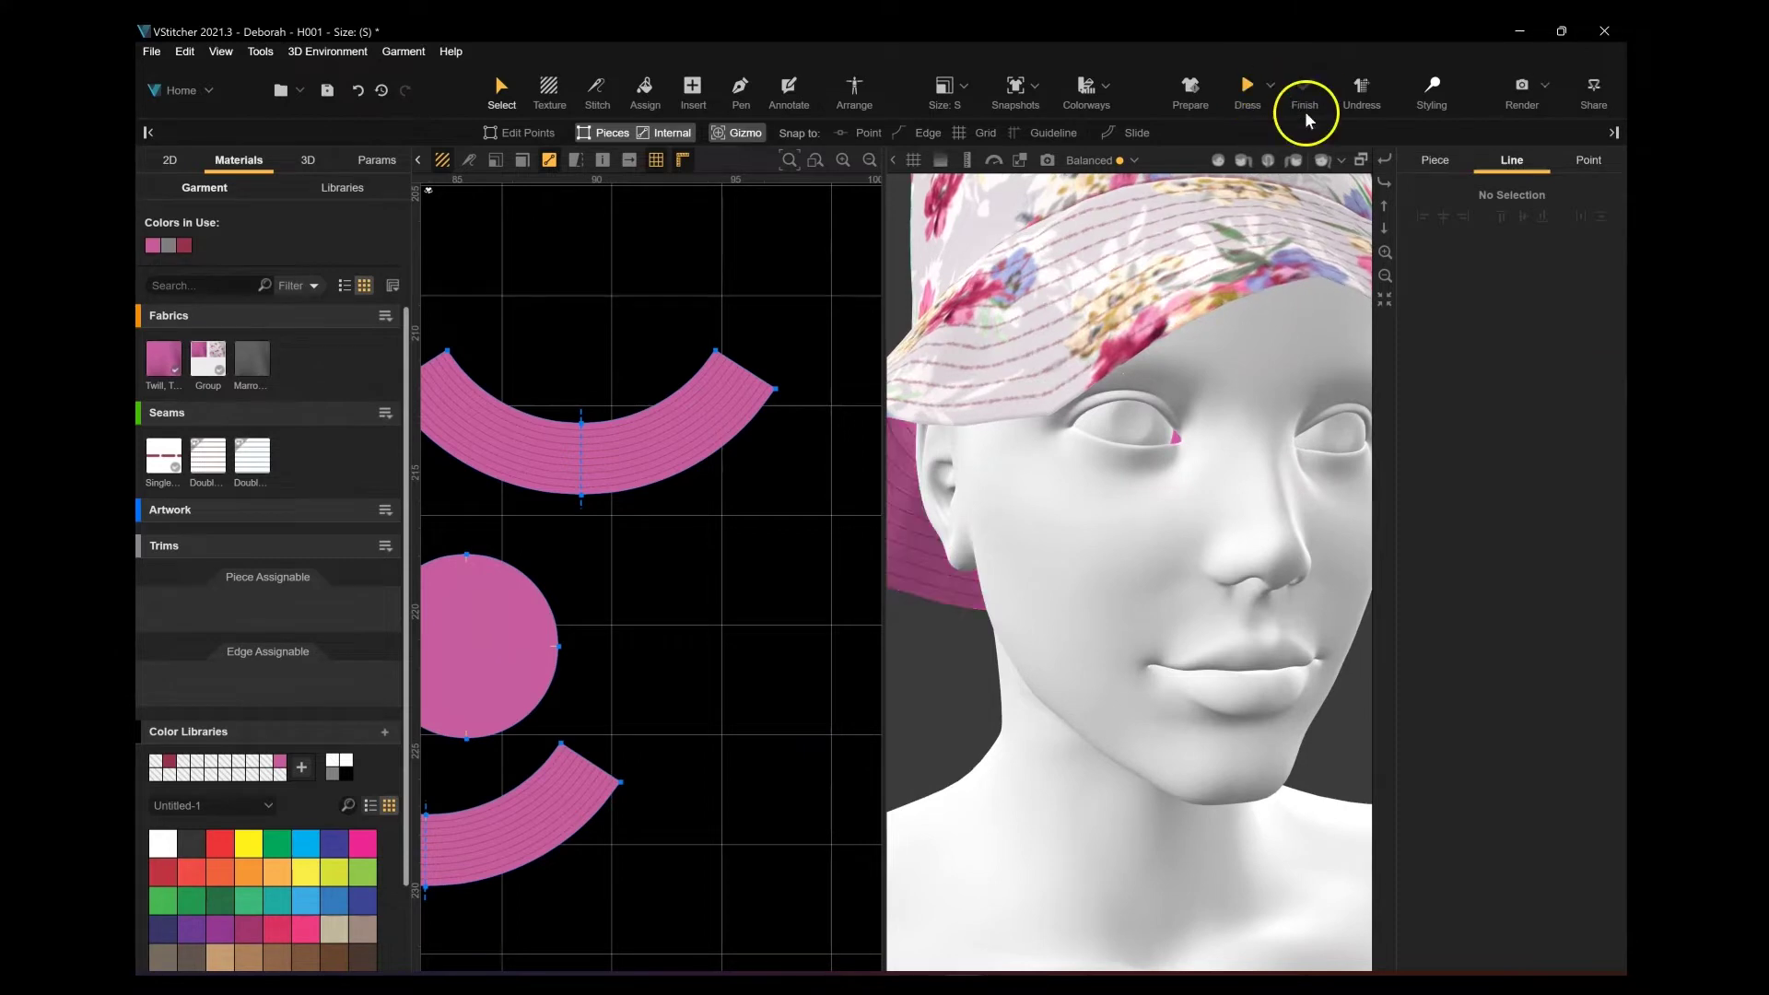
pyautogui.click(1309, 120)
pyautogui.scroll(-4, 1216, 553)
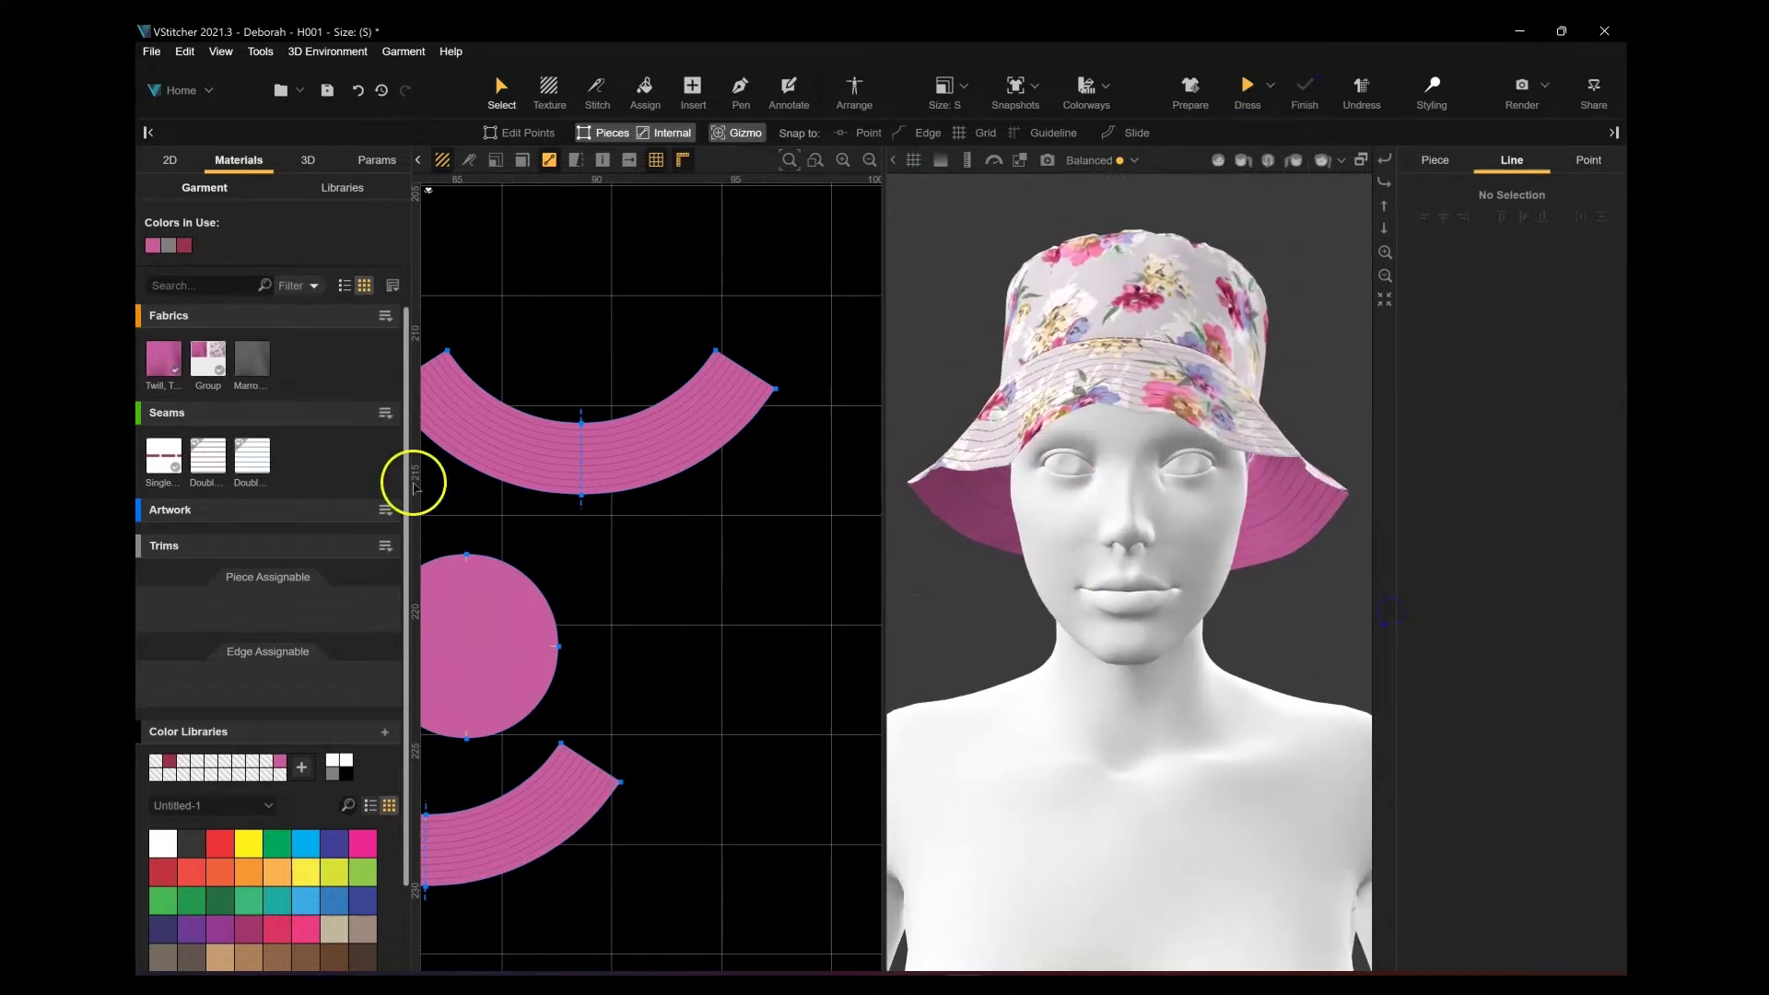
# Step: Enable Puffy Firmness for the twill layer of the floral fabric group and raise its value
pyautogui.click(208, 360)
pyautogui.click(1511, 255)
pyautogui.click(1581, 171)
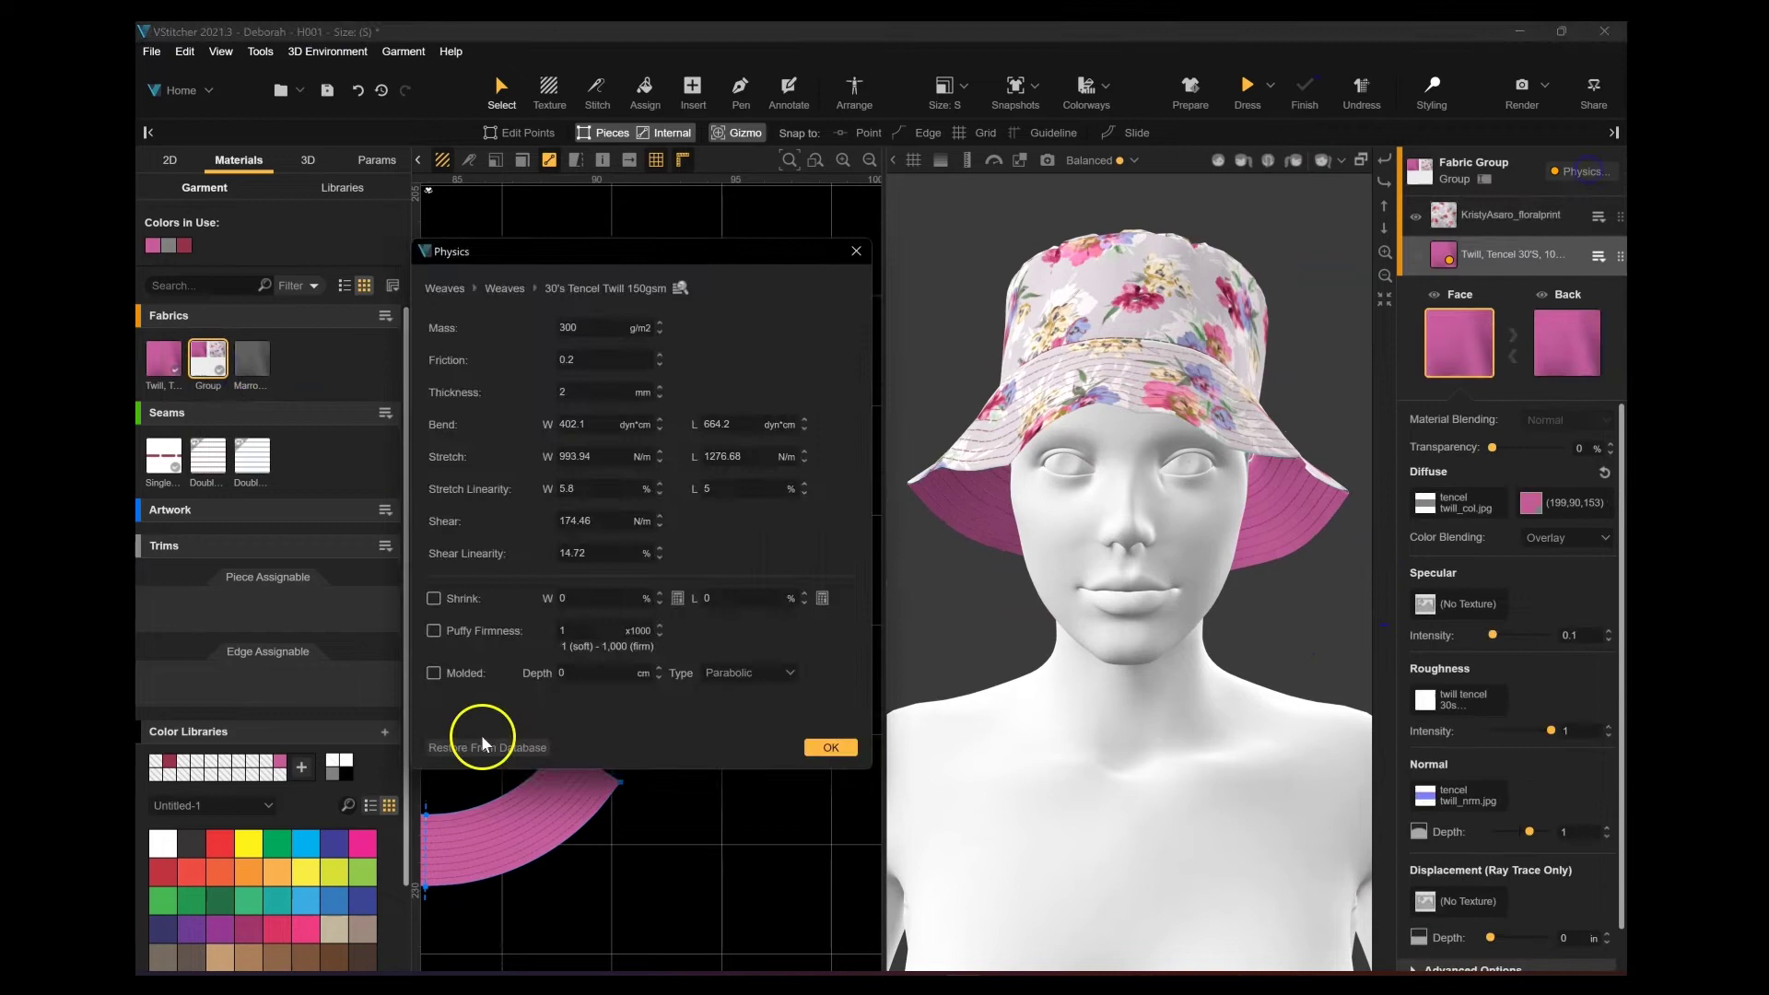
pyautogui.click(581, 630)
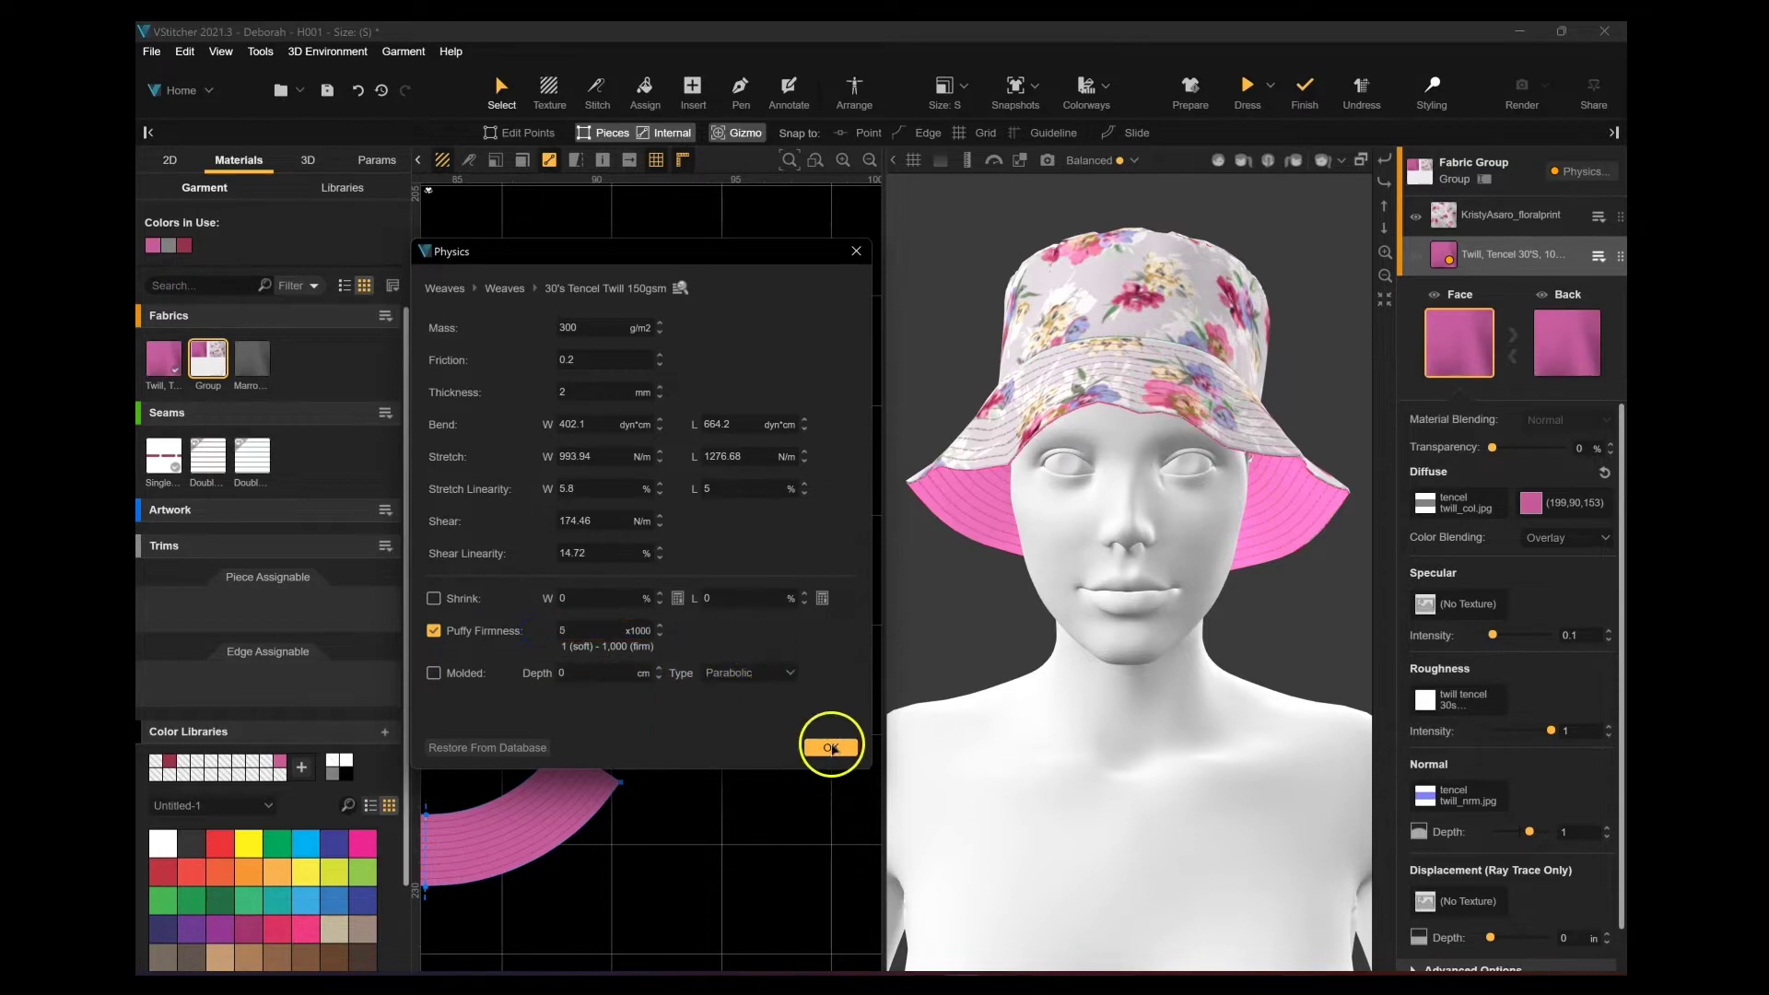
pyautogui.click(832, 748)
# Step: Re-drape the hat on the avatar with the puffy twill layer and check its shape from the front and back
pyautogui.click(1250, 89)
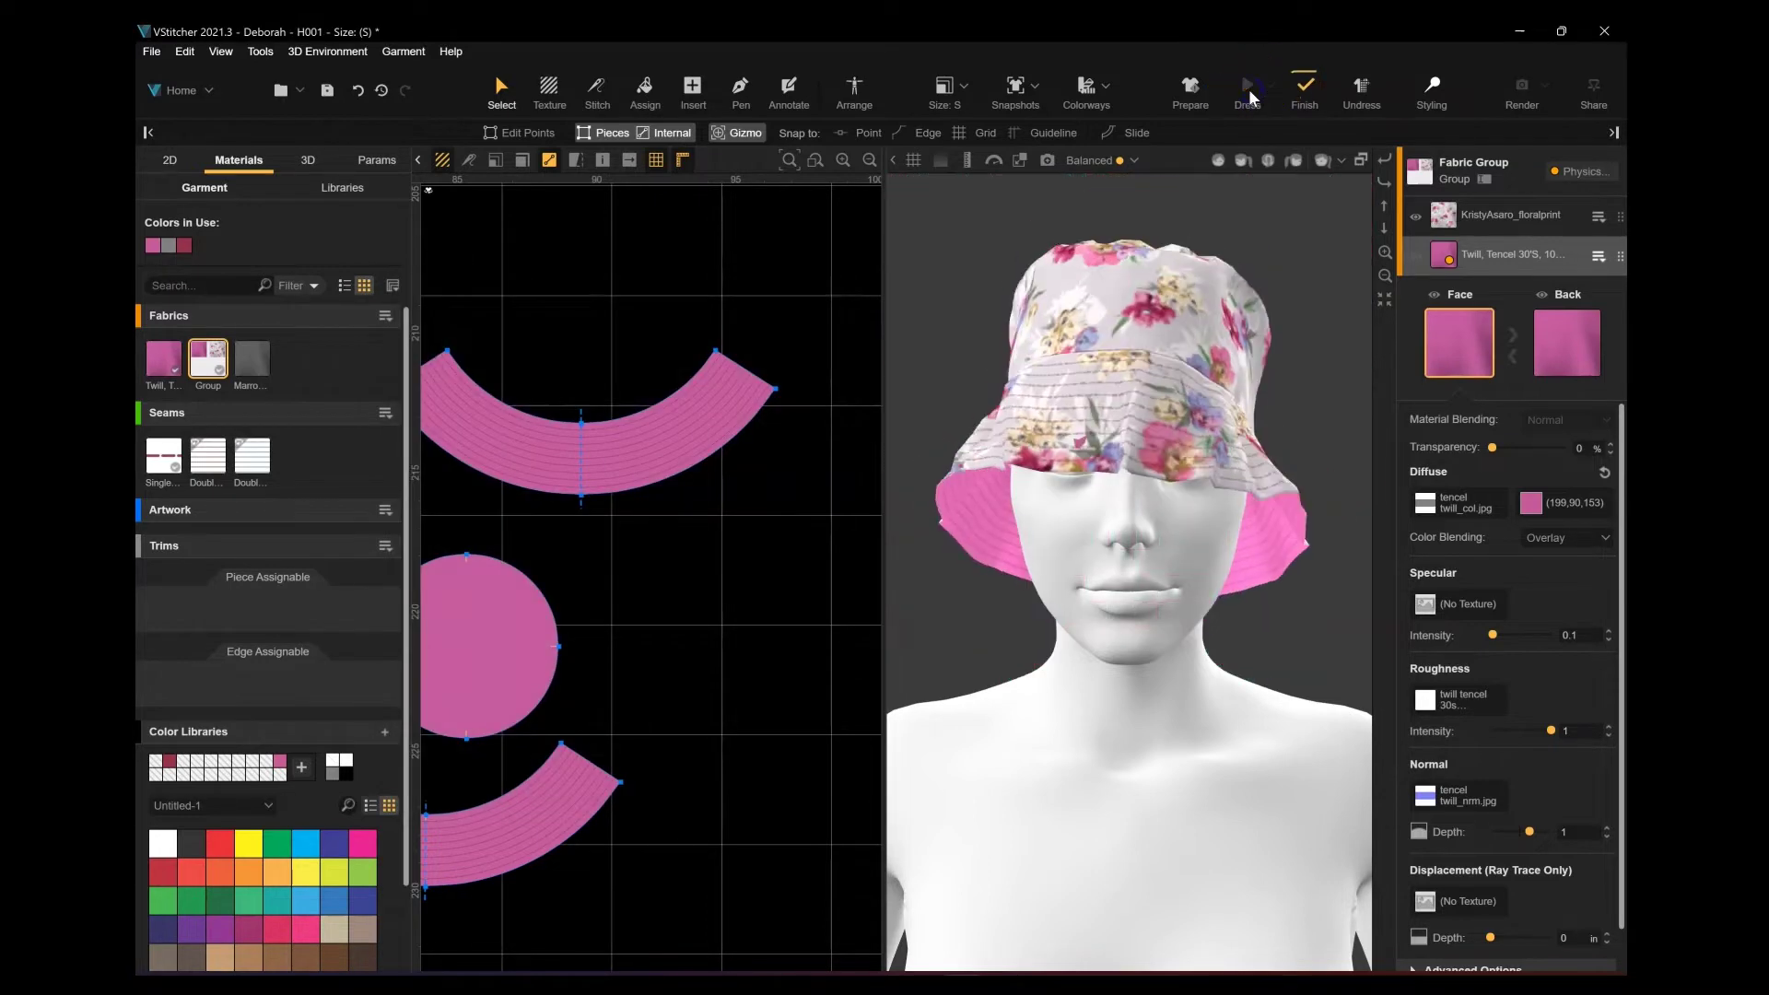
pyautogui.moveTo(1336, 532); pyautogui.dragTo(1357, 564)
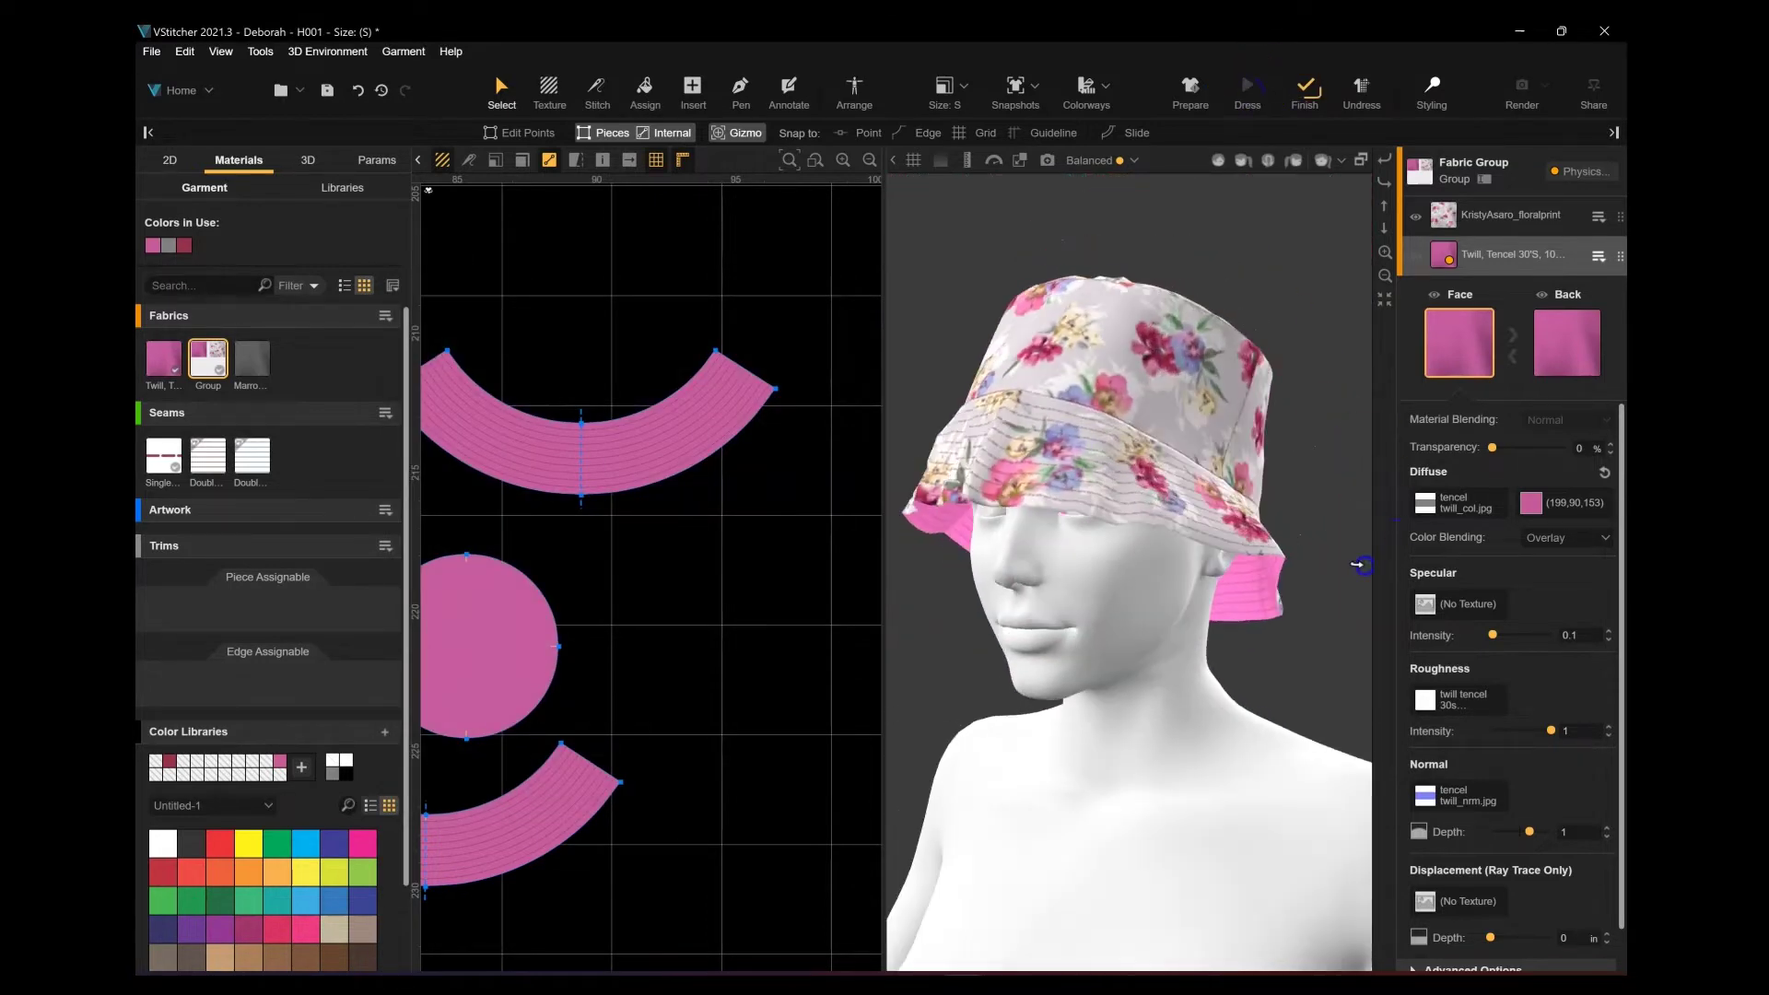
pyautogui.click(1218, 162)
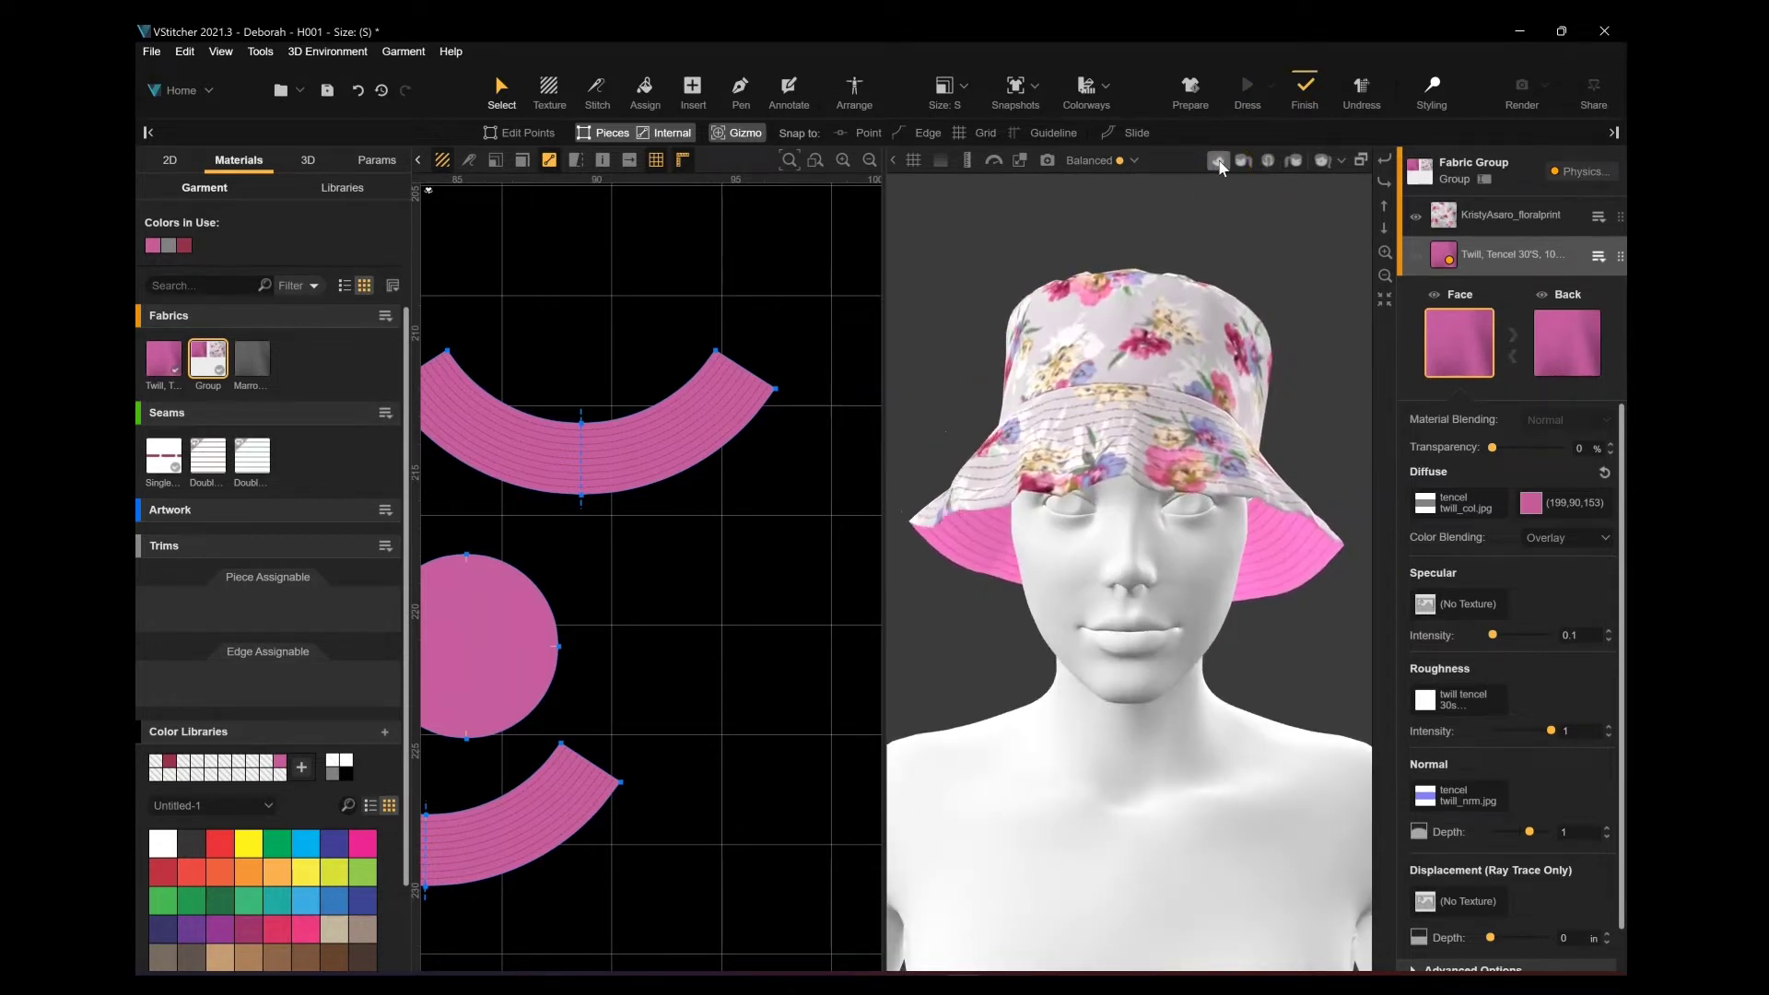
pyautogui.scroll(-3, 1026, 367)
pyautogui.moveTo(890, 521); pyautogui.dragTo(1265, 657, button='right')
pyautogui.click(1269, 162)
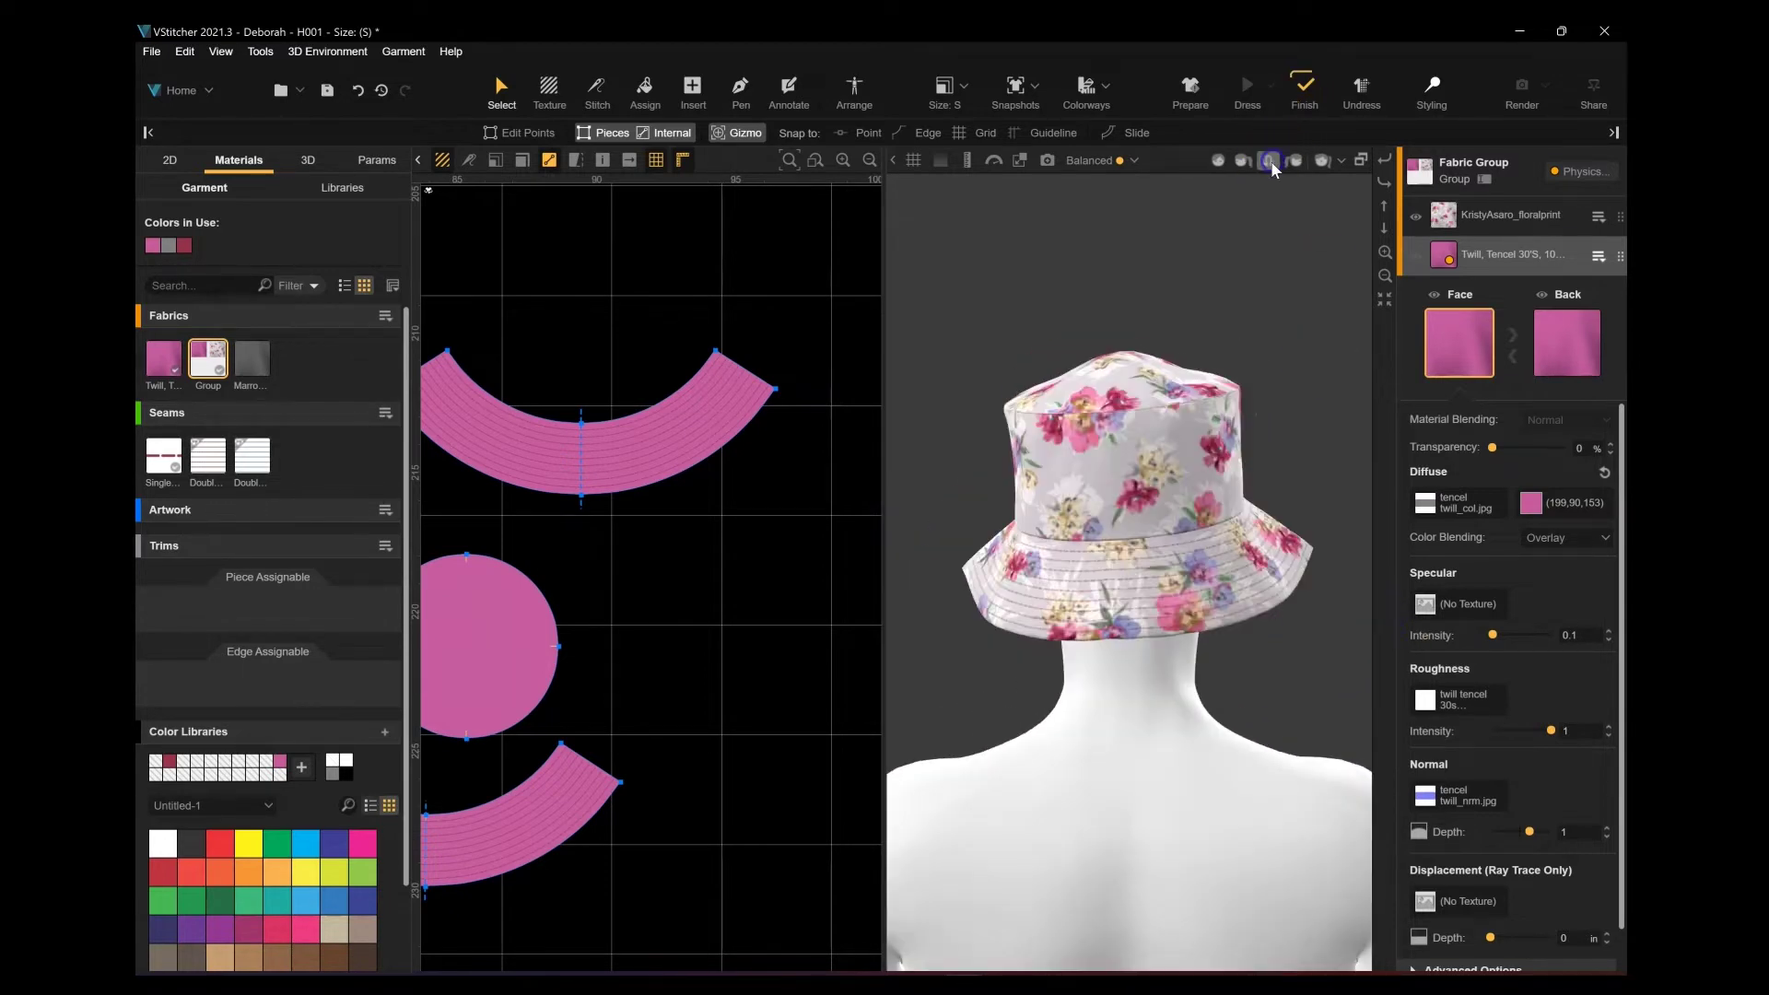
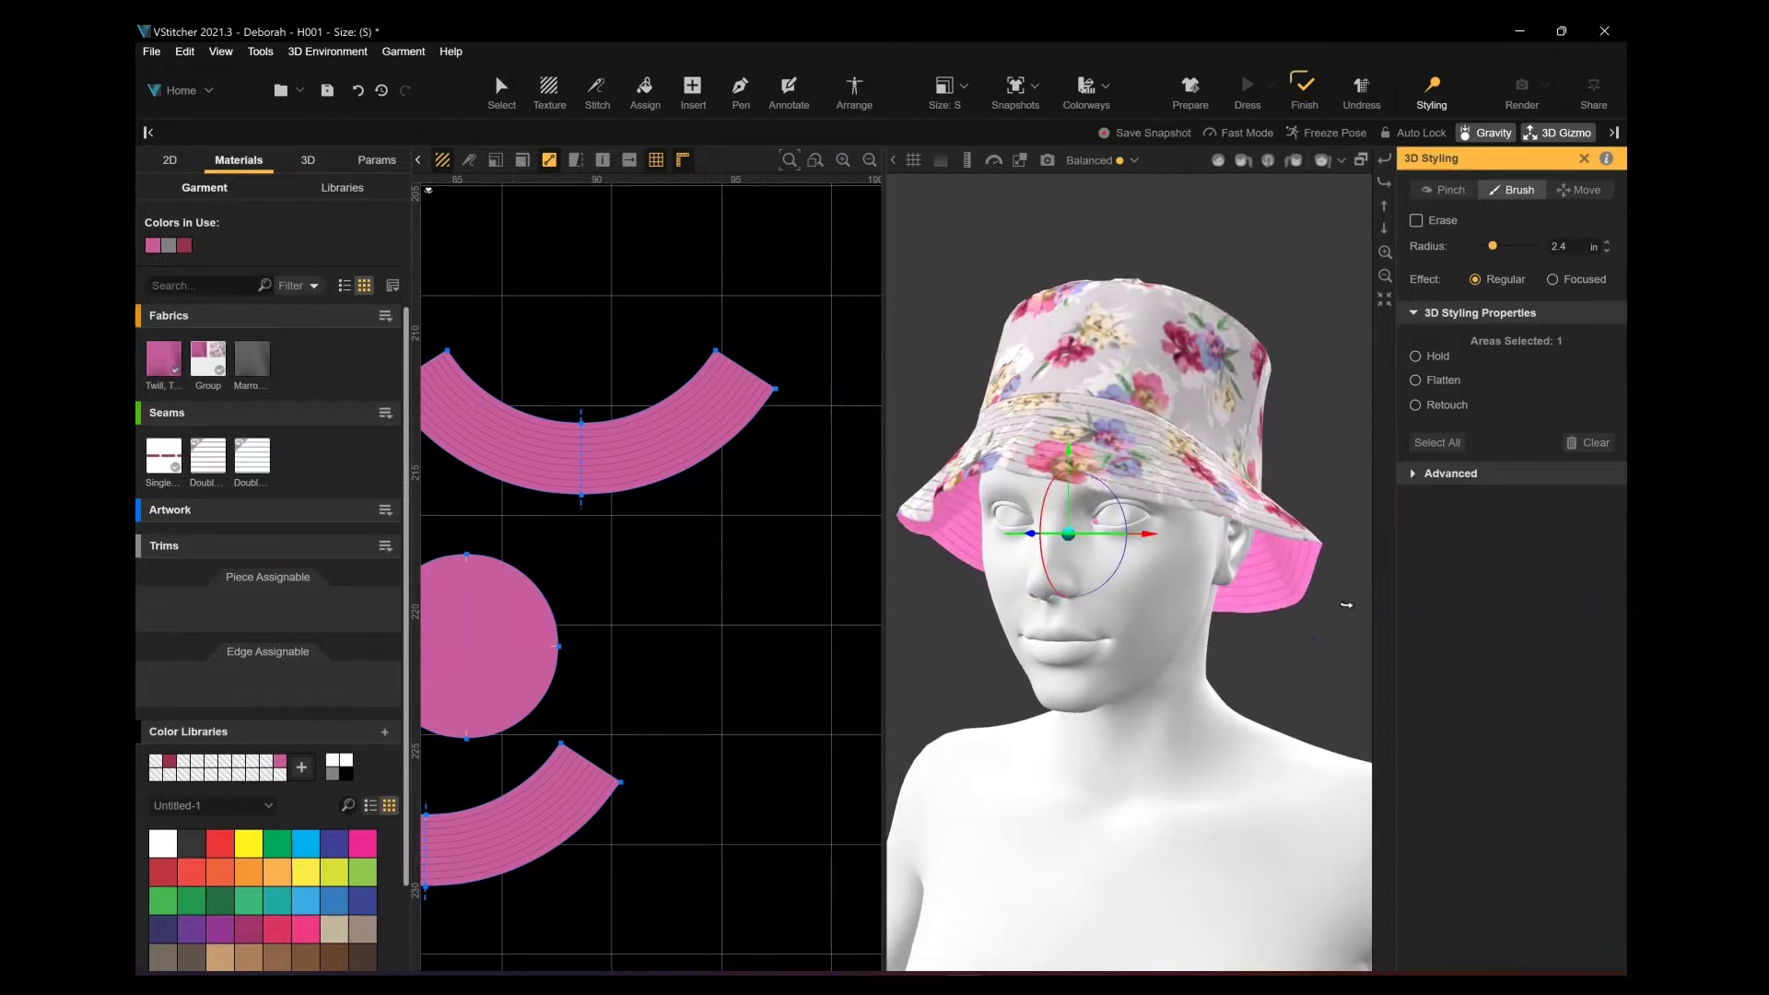
# Step: Finish the garment simulation and save the result as a snapshot named Snapshot
pyautogui.scroll(-3, 1333, 604)
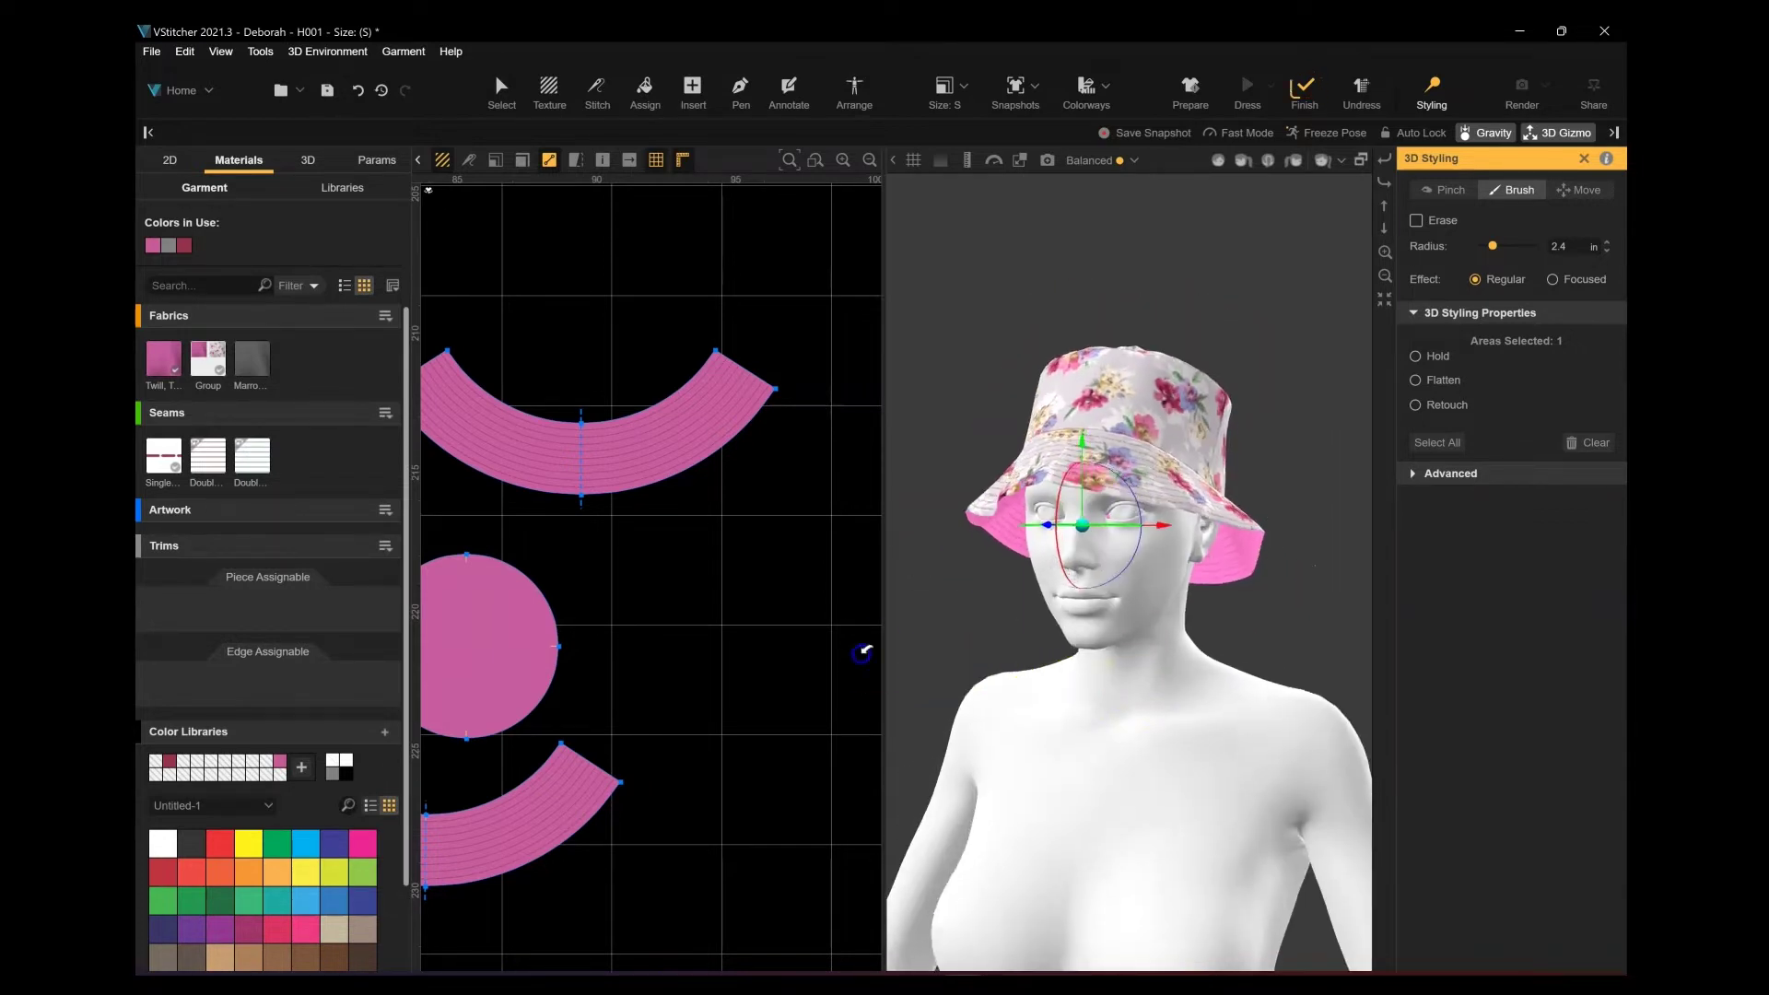
pyautogui.click(1305, 90)
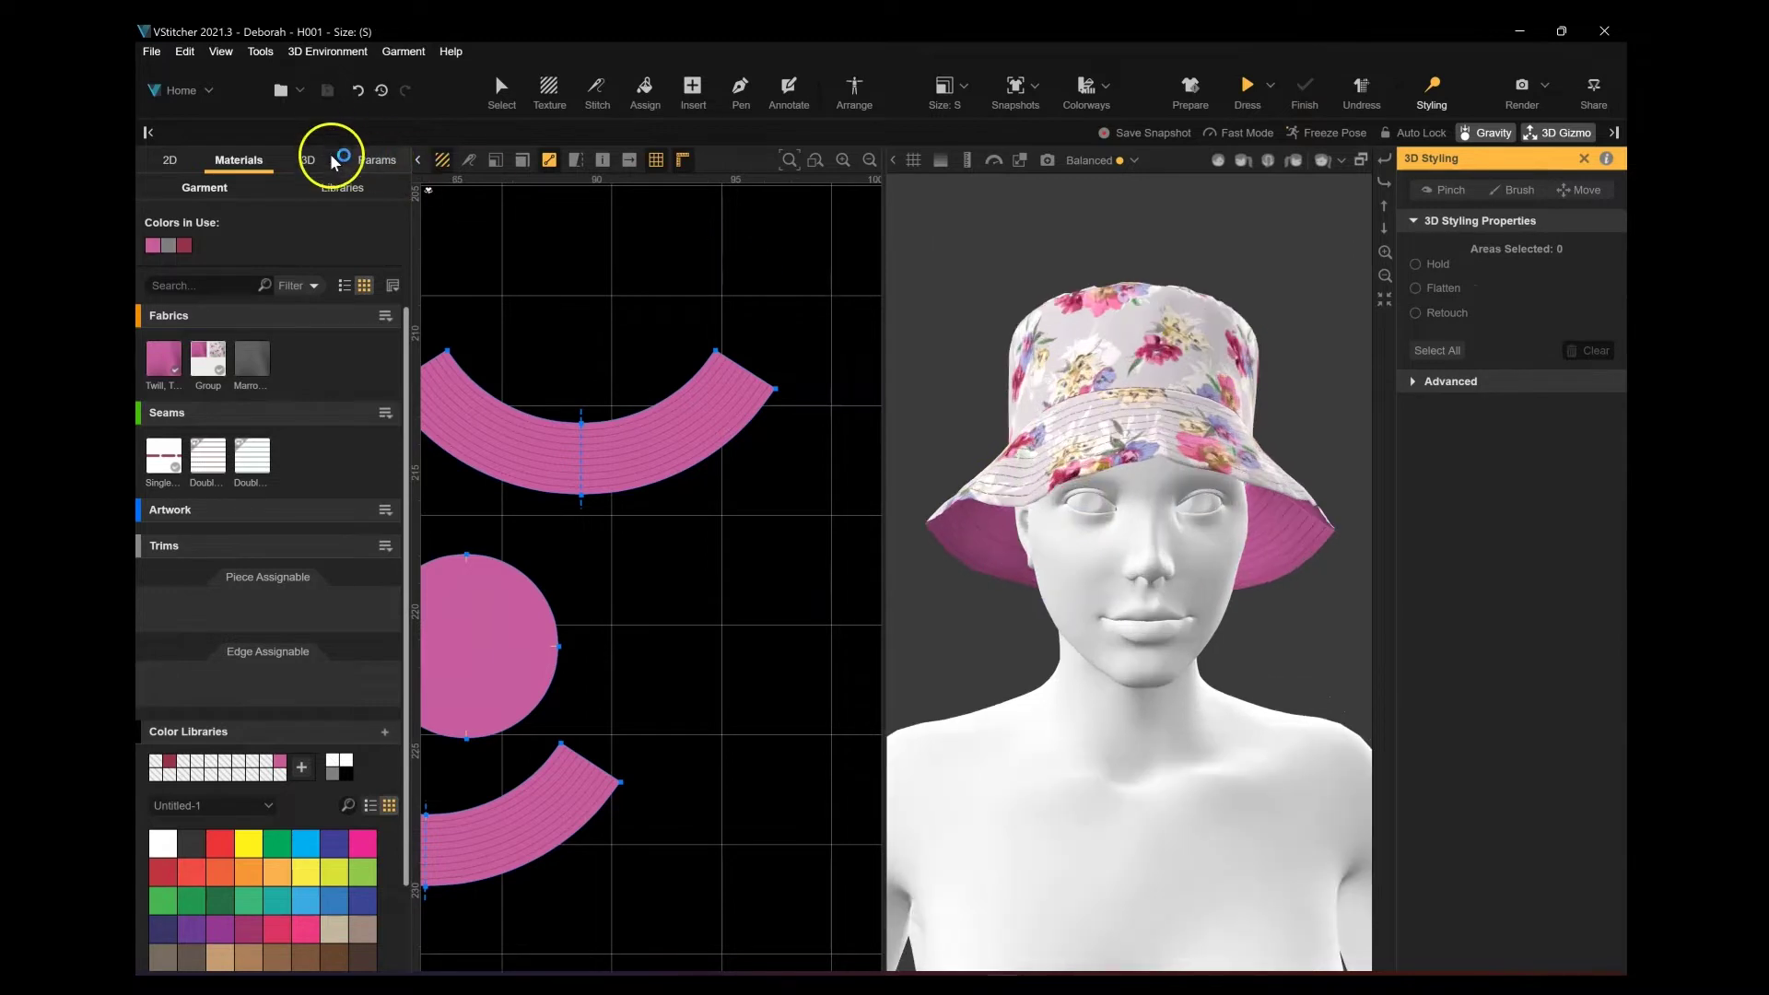
pyautogui.click(310, 162)
pyautogui.click(215, 229)
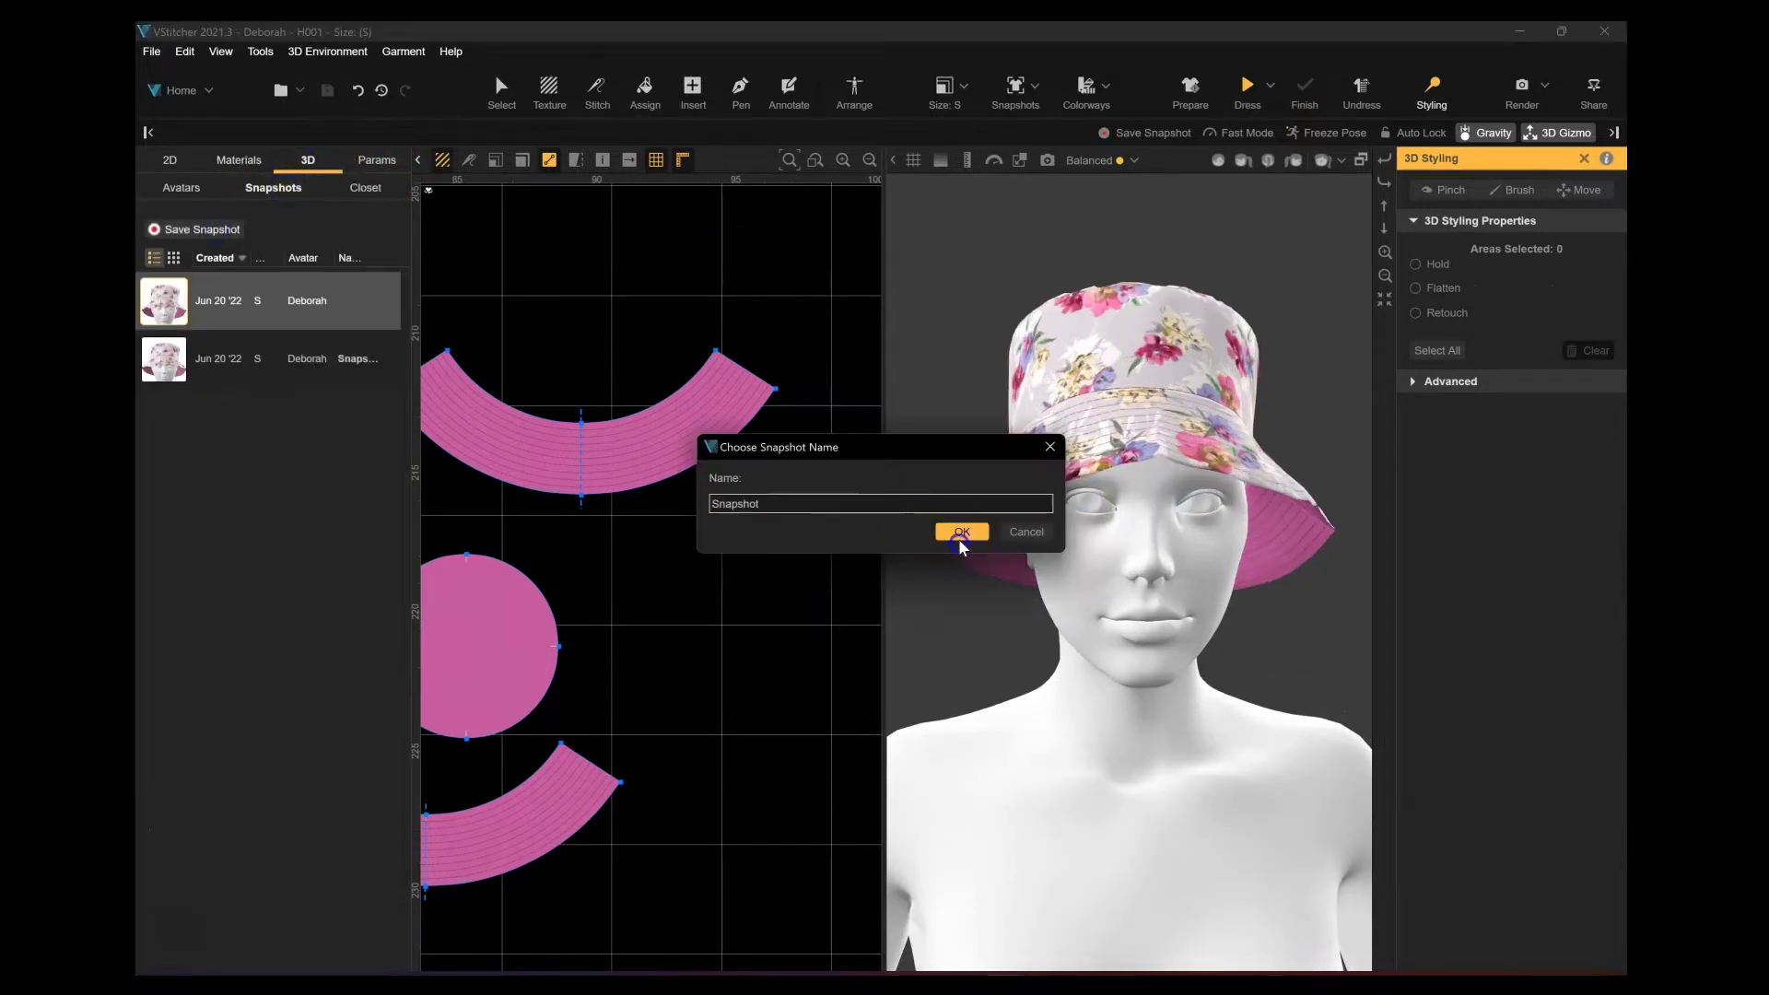
pyautogui.click(959, 535)
pyautogui.click(960, 567)
pyautogui.click(955, 568)
# Step: Examine the finished hat's crown, brim and underside from the front, the side and close up
pyautogui.click(171, 159)
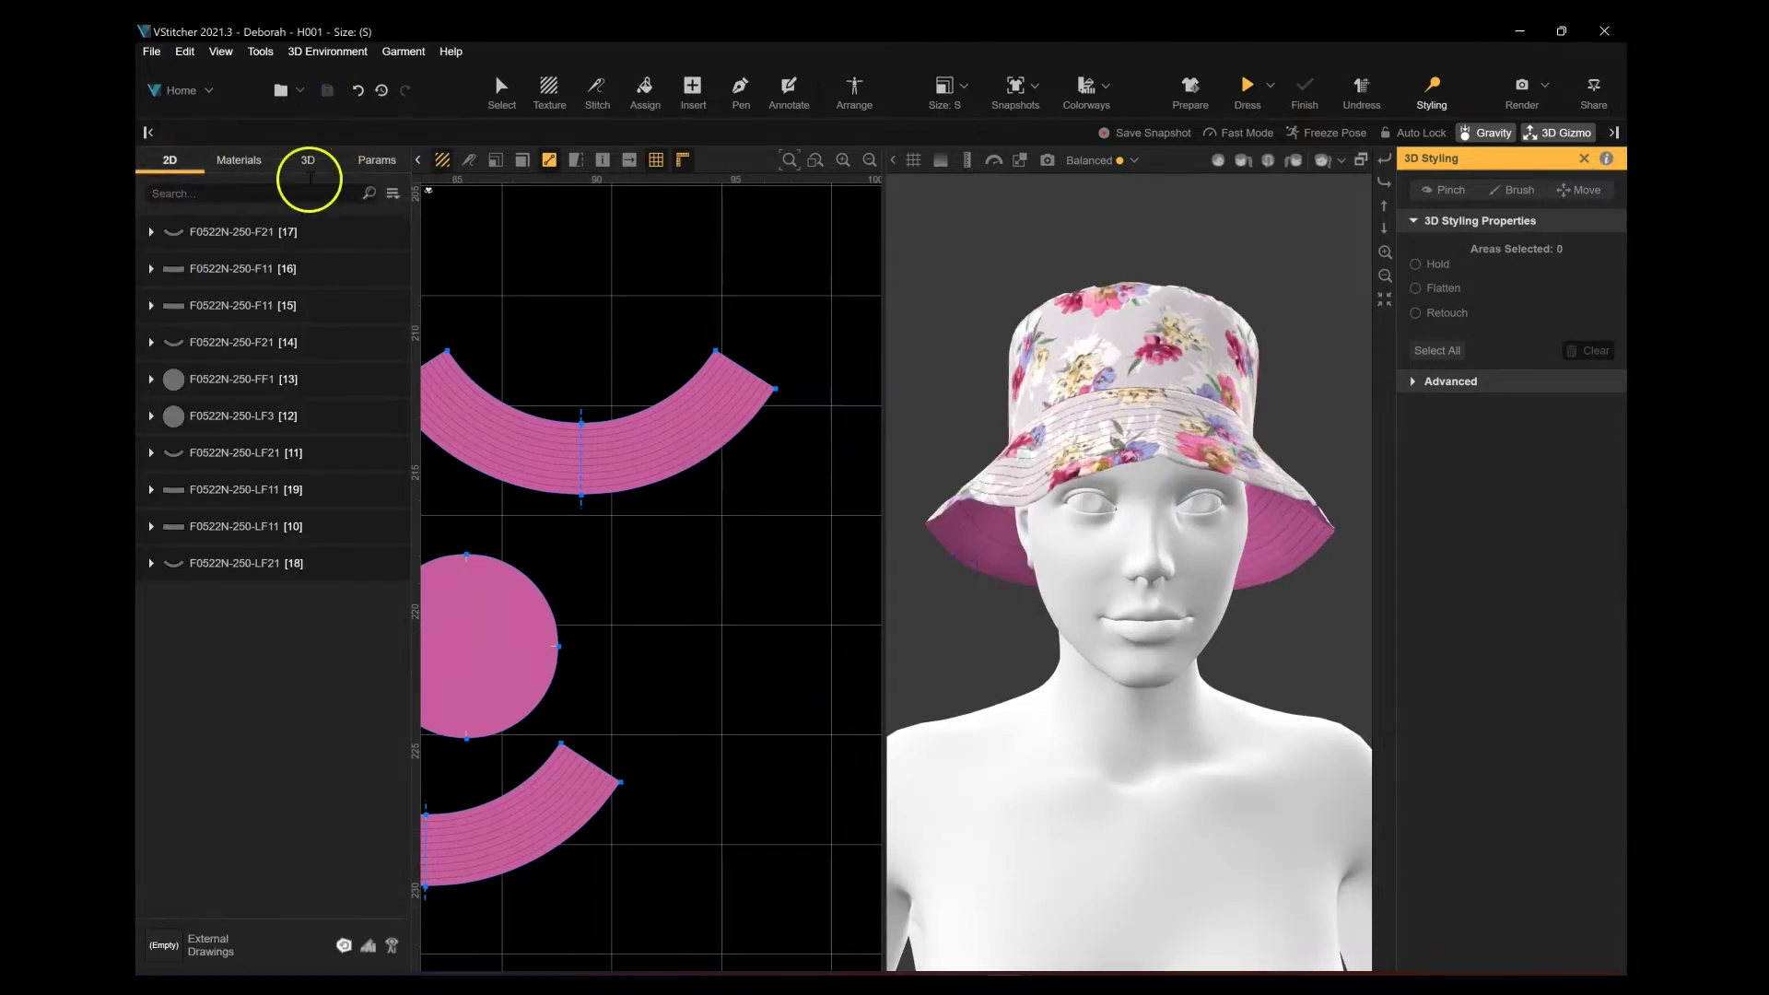
pyautogui.click(239, 162)
pyautogui.scroll(-2, 1228, 558)
pyautogui.moveTo(1228, 558); pyautogui.dragTo(1401, 621)
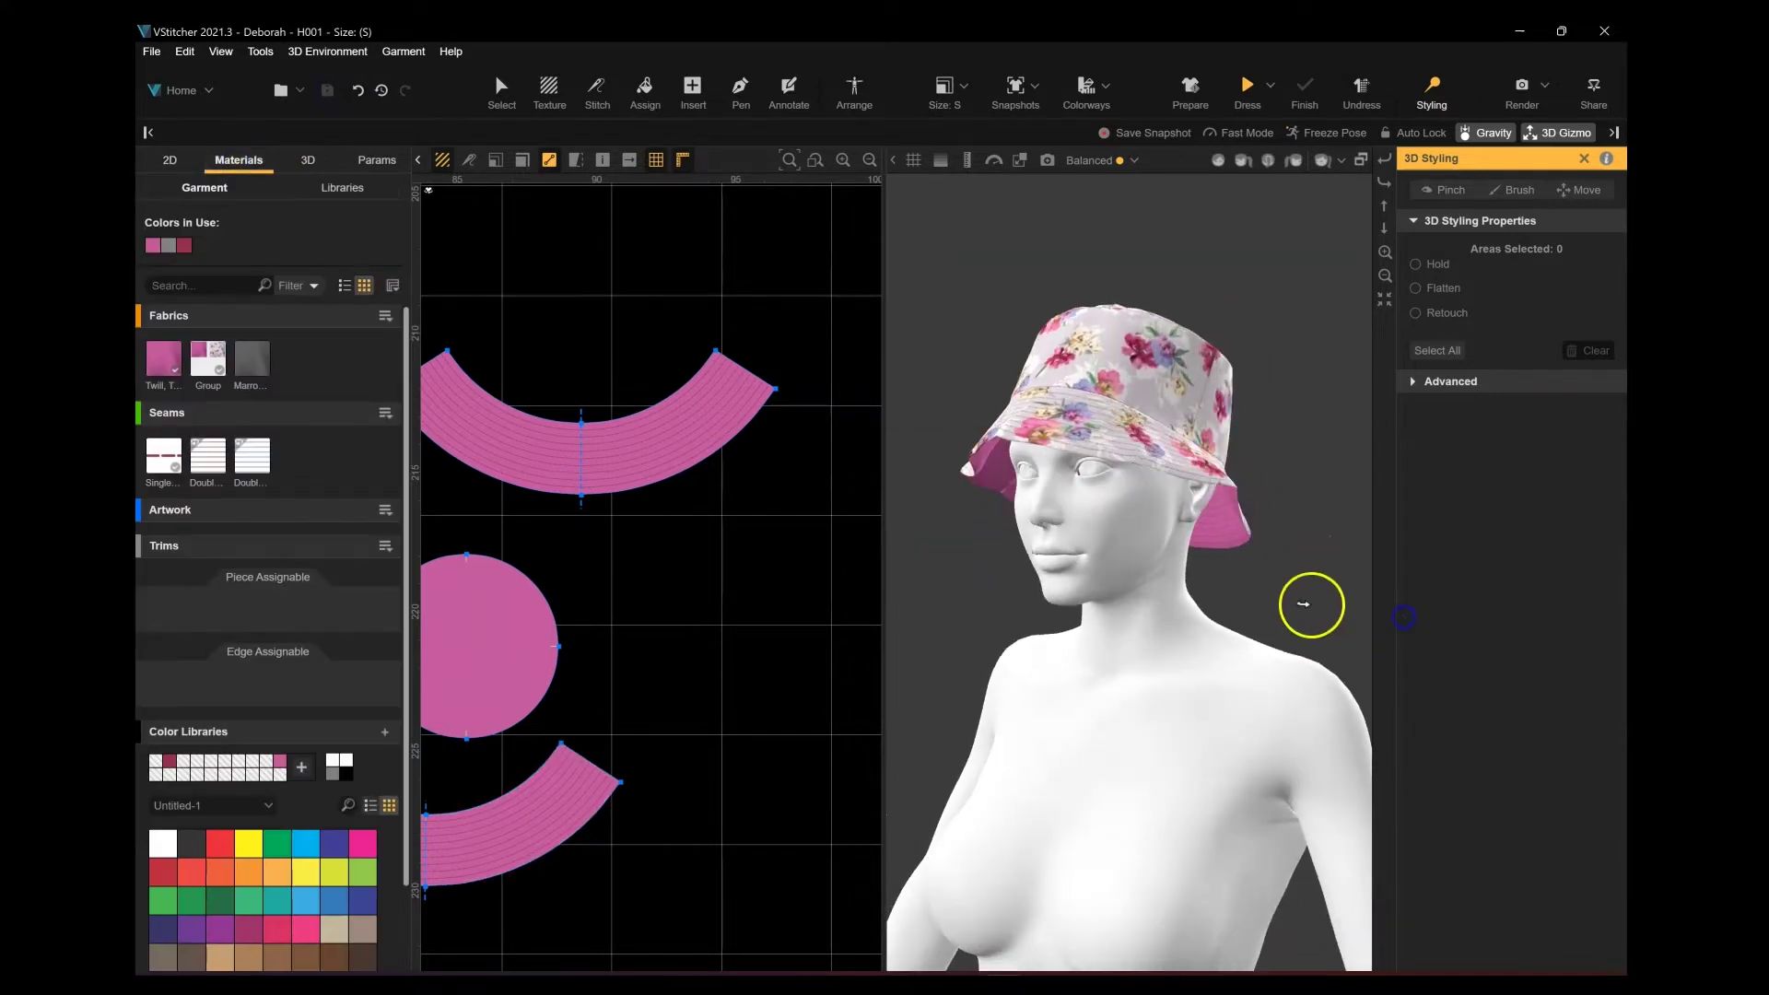
pyautogui.scroll(4, 1309, 608)
pyautogui.click(1217, 162)
pyautogui.scroll(-3, 1121, 230)
pyautogui.moveTo(1121, 229); pyautogui.dragTo(1161, 462, button='middle')
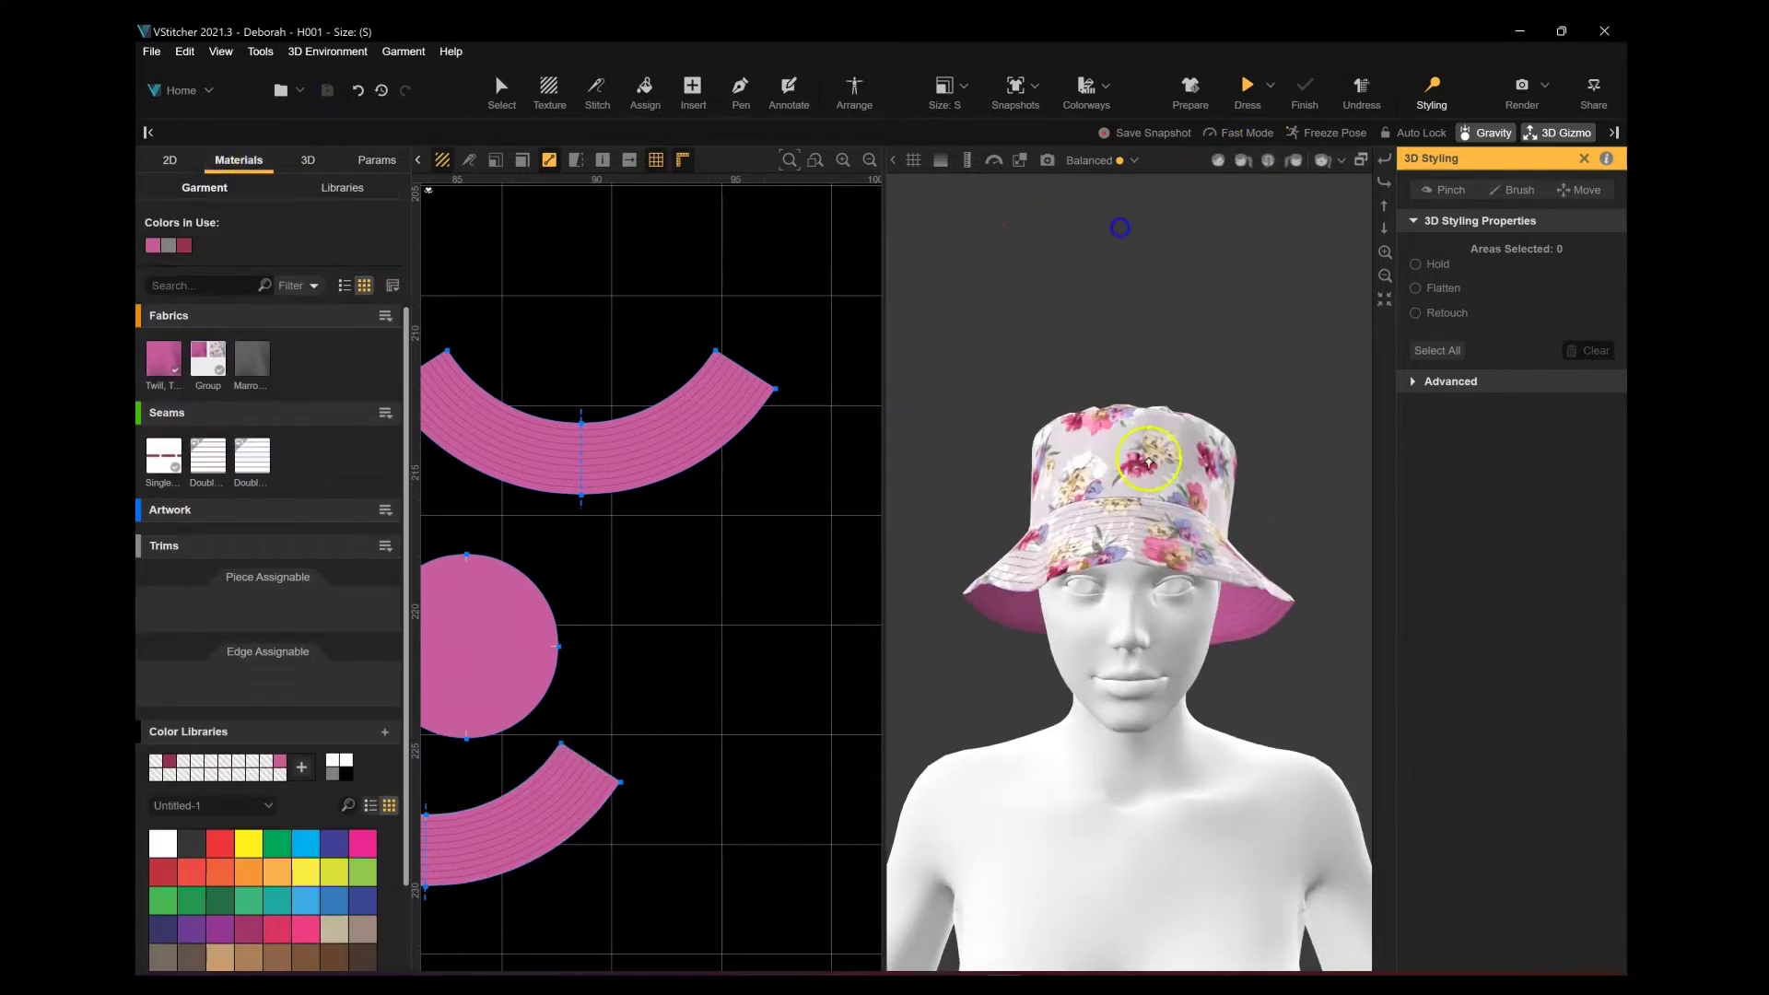
pyautogui.scroll(5, 1156, 555)
pyautogui.rightClick(1157, 555)
pyautogui.moveTo(1156, 554); pyautogui.dragTo(1193, 698, button='right')
pyautogui.scroll(3, 1188, 718)
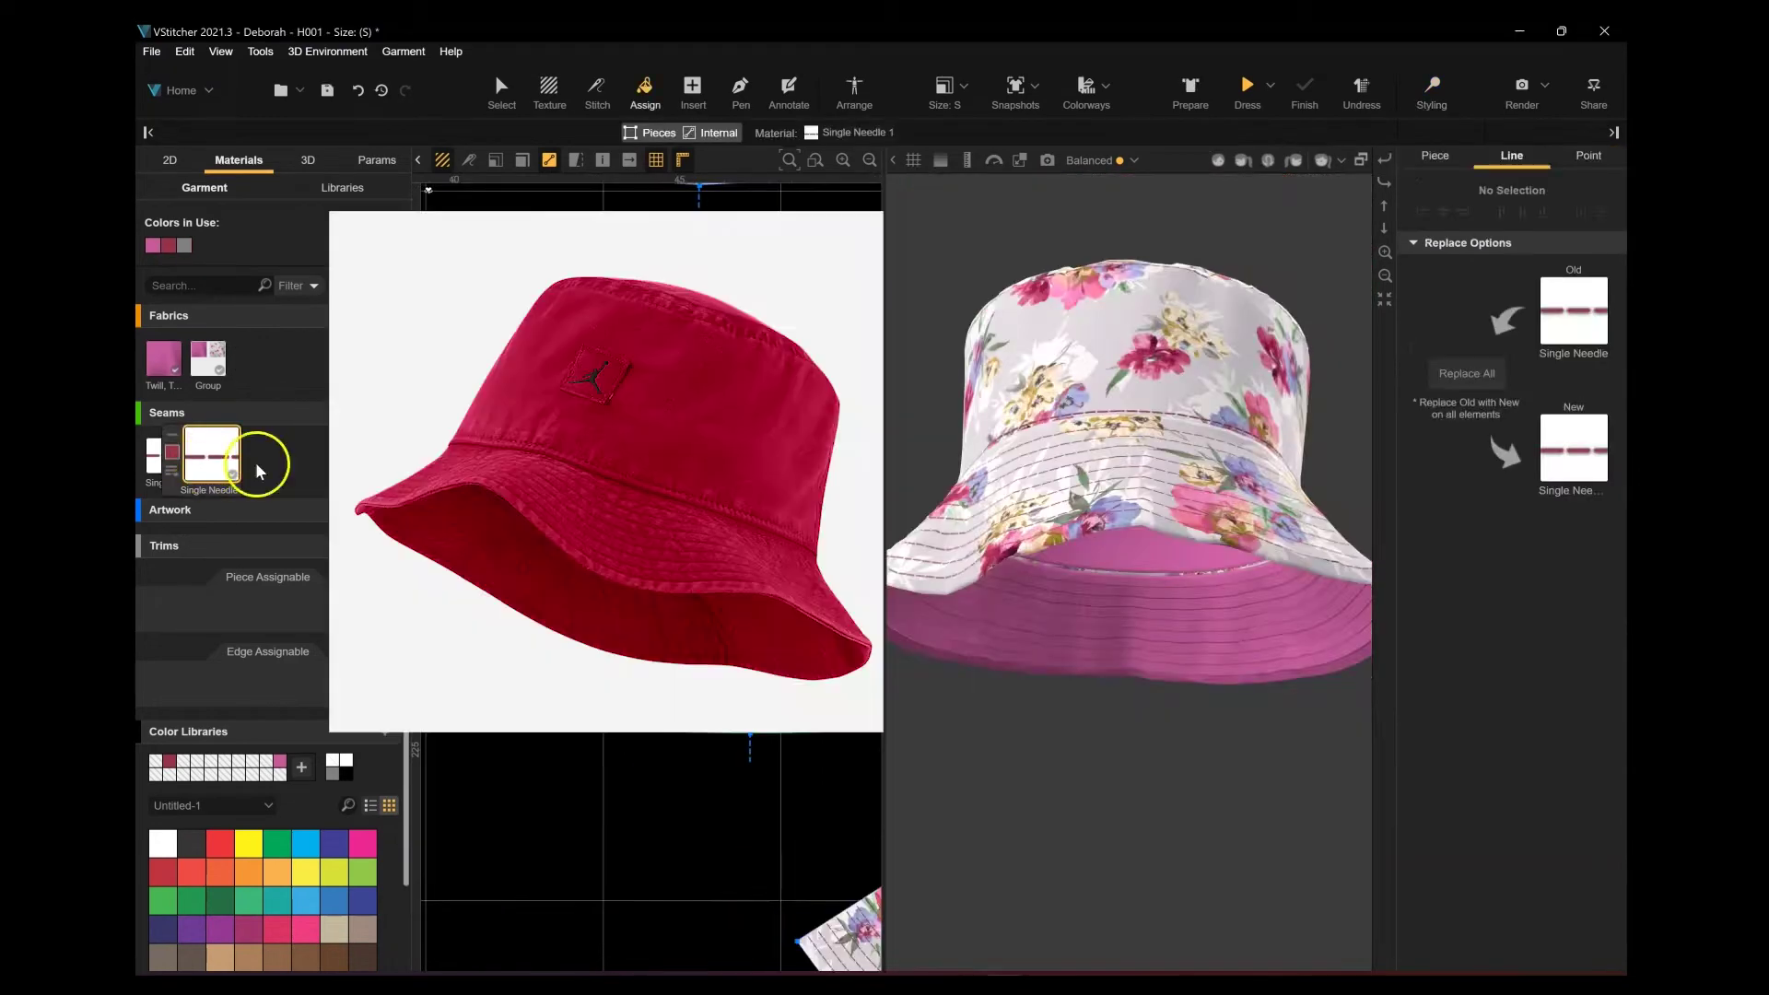
# Step: Set the Single Needle seam's thread thickness to 0.023 in and its legacy 3D thickness to 0.005 in
pyautogui.click(489, 88)
pyautogui.click(178, 454)
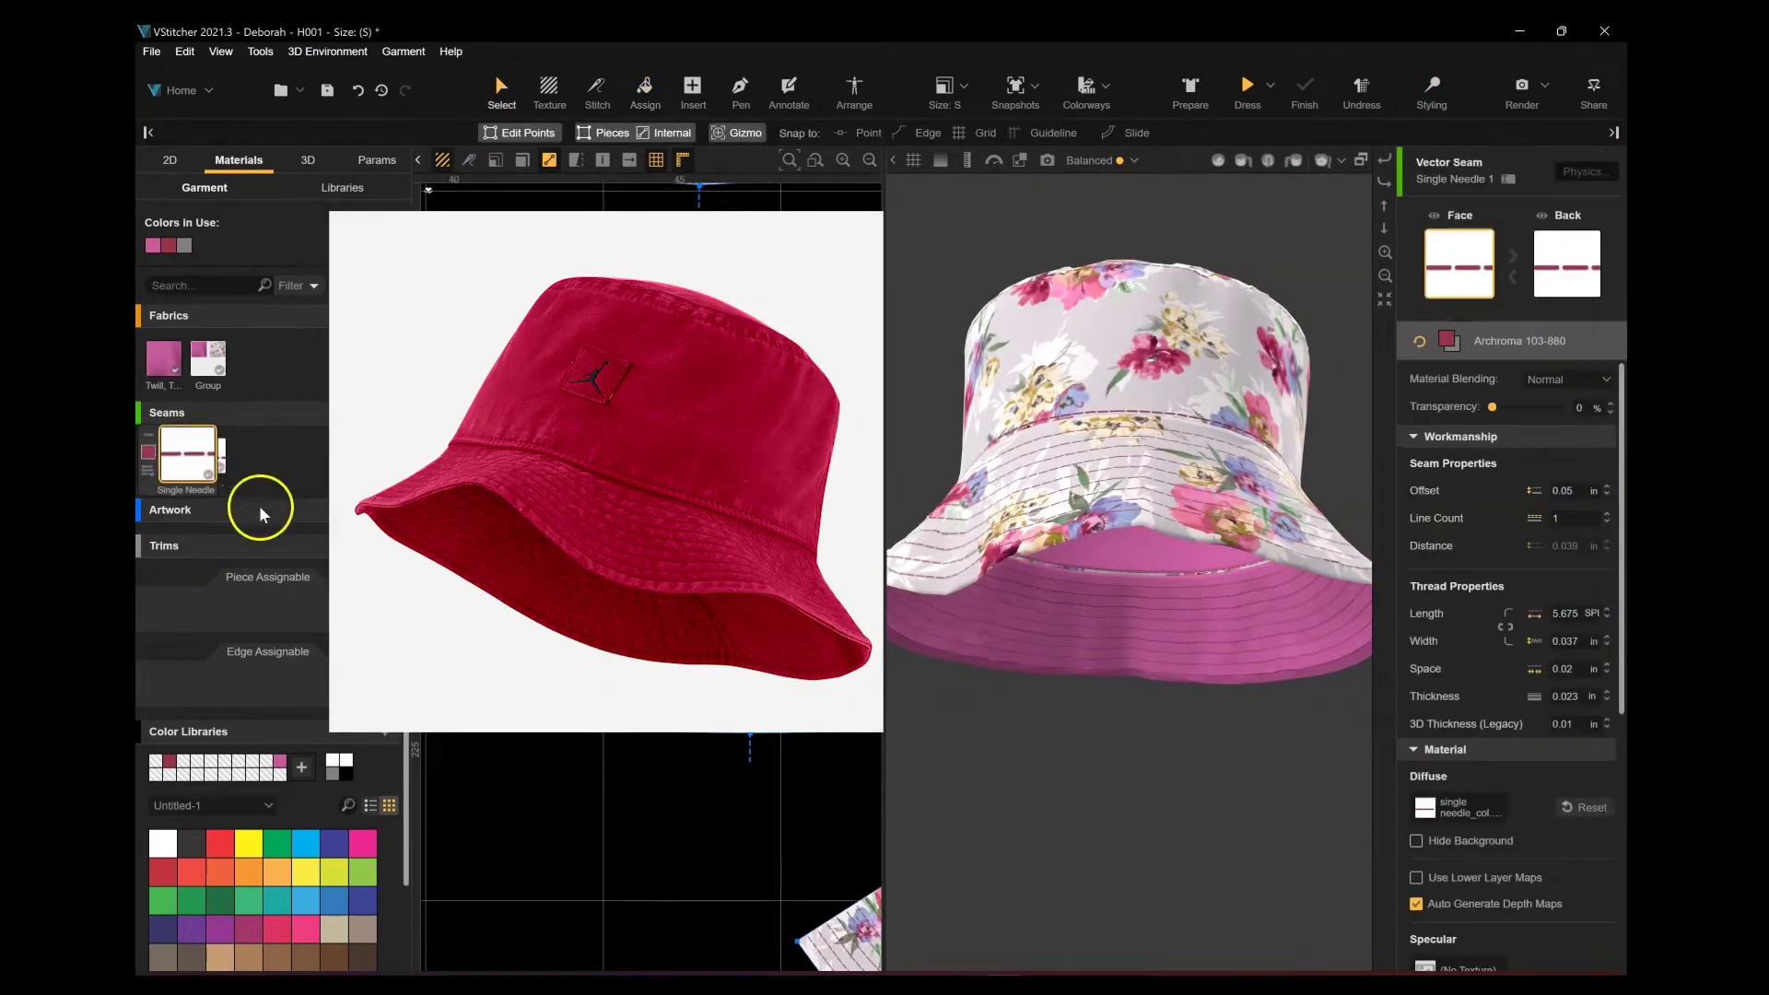
pyautogui.click(164, 455)
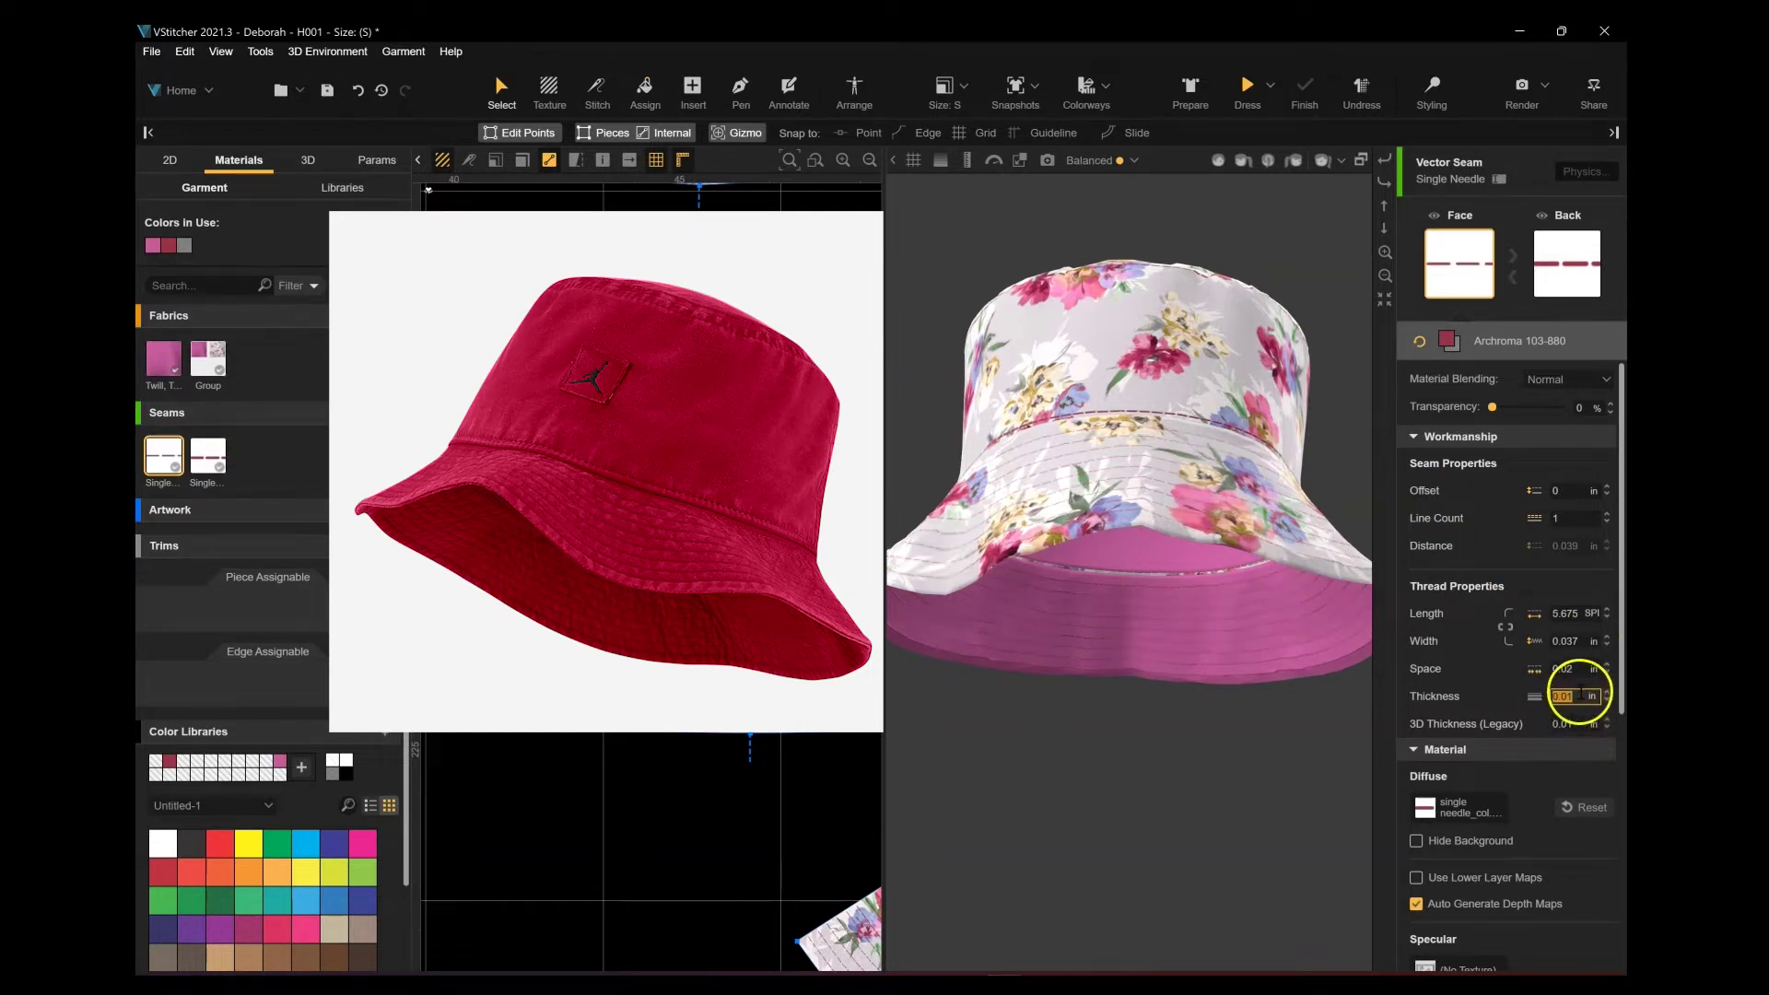
pyautogui.click(1581, 696)
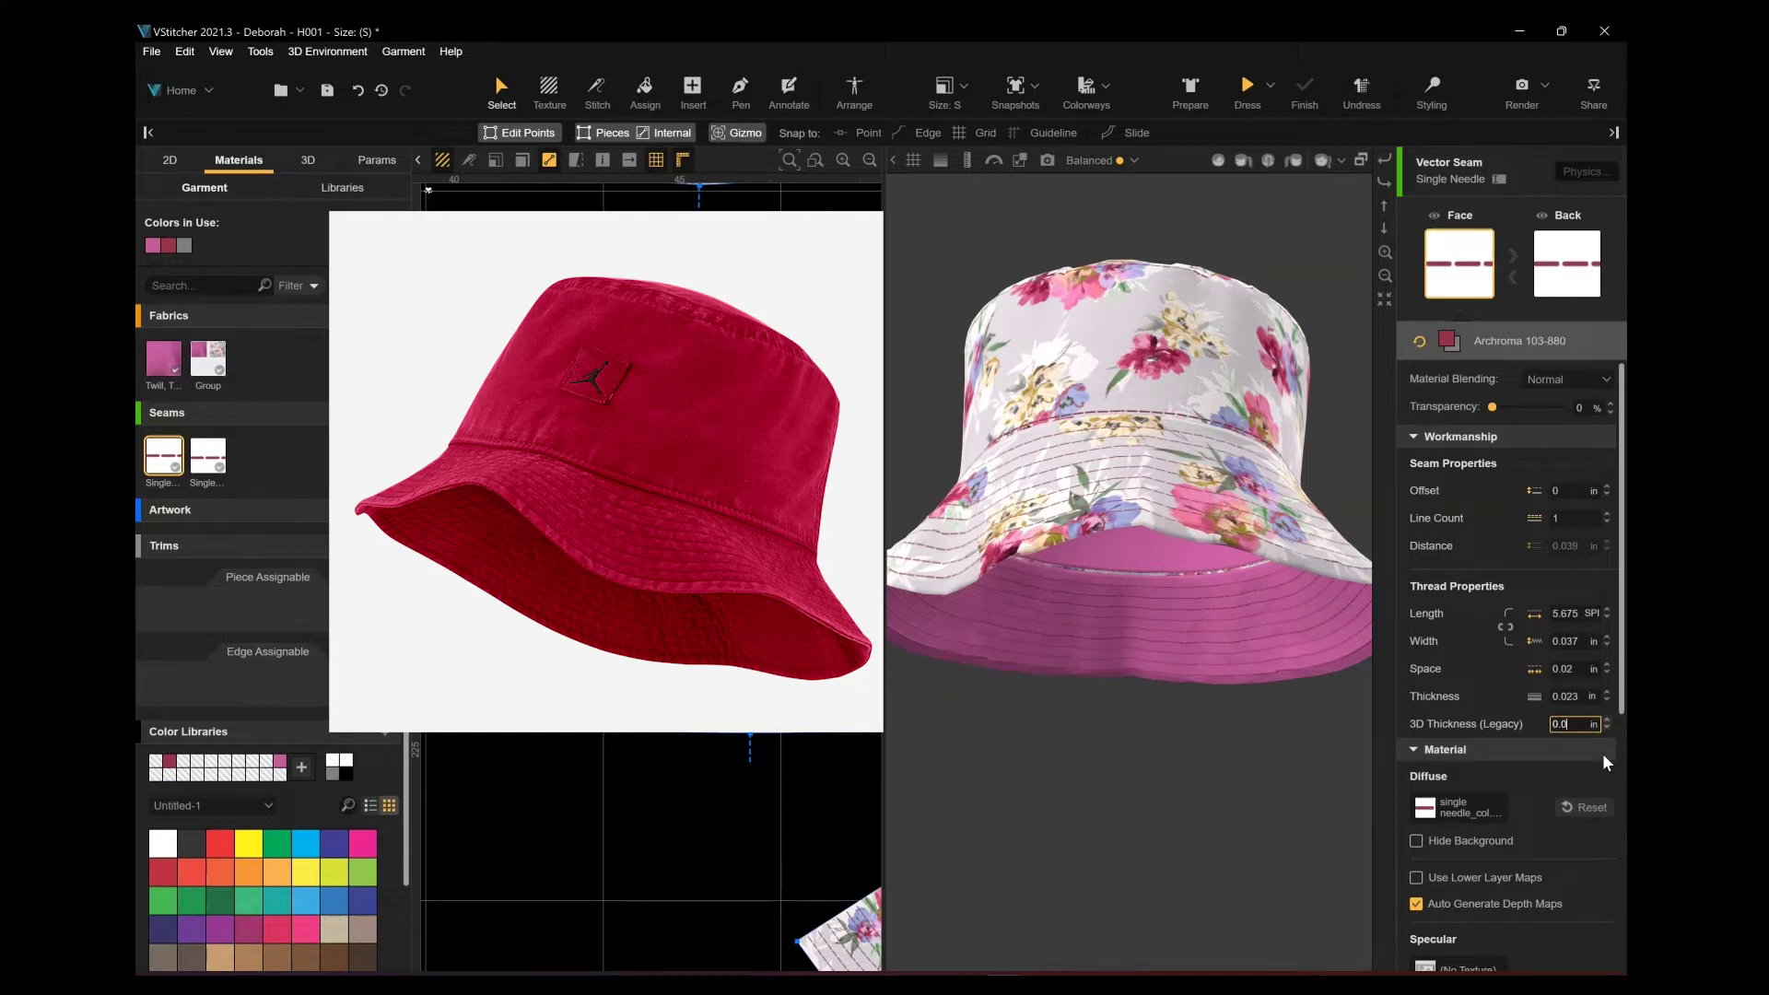
pyautogui.press('Return')
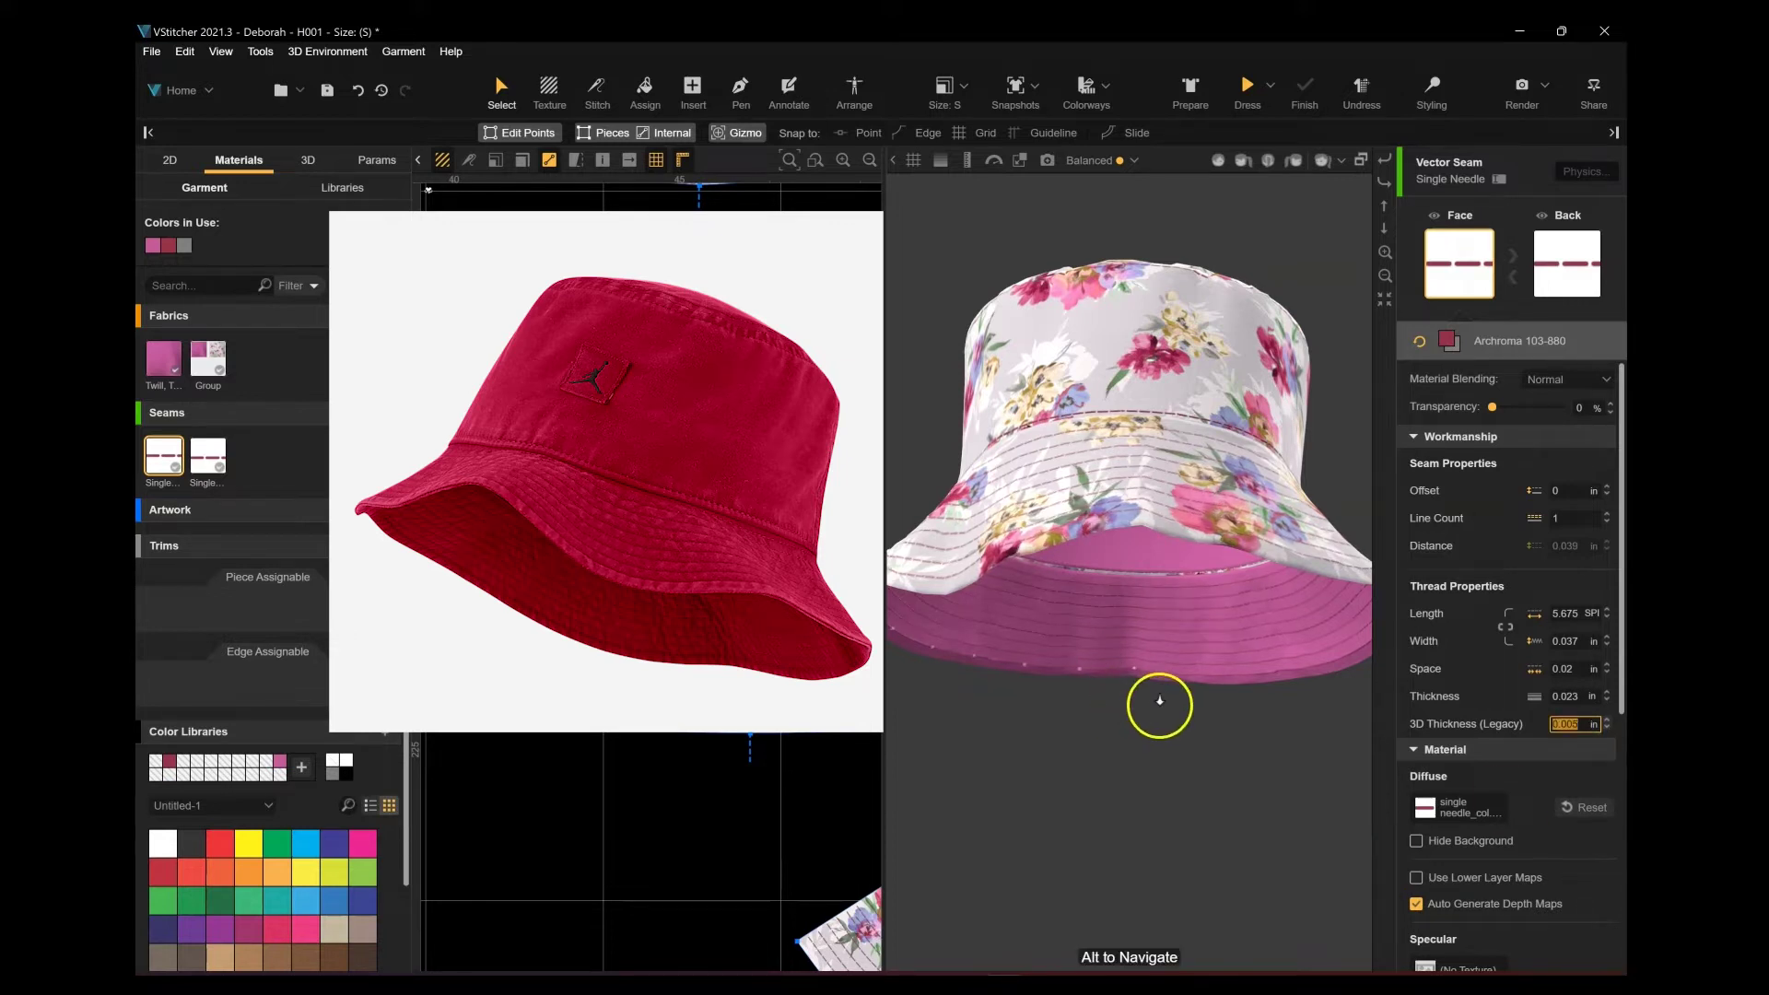
# Step: Set the legacy 3D thickness of the Single Needle 1 seam to 0.005 in
pyautogui.click(208, 455)
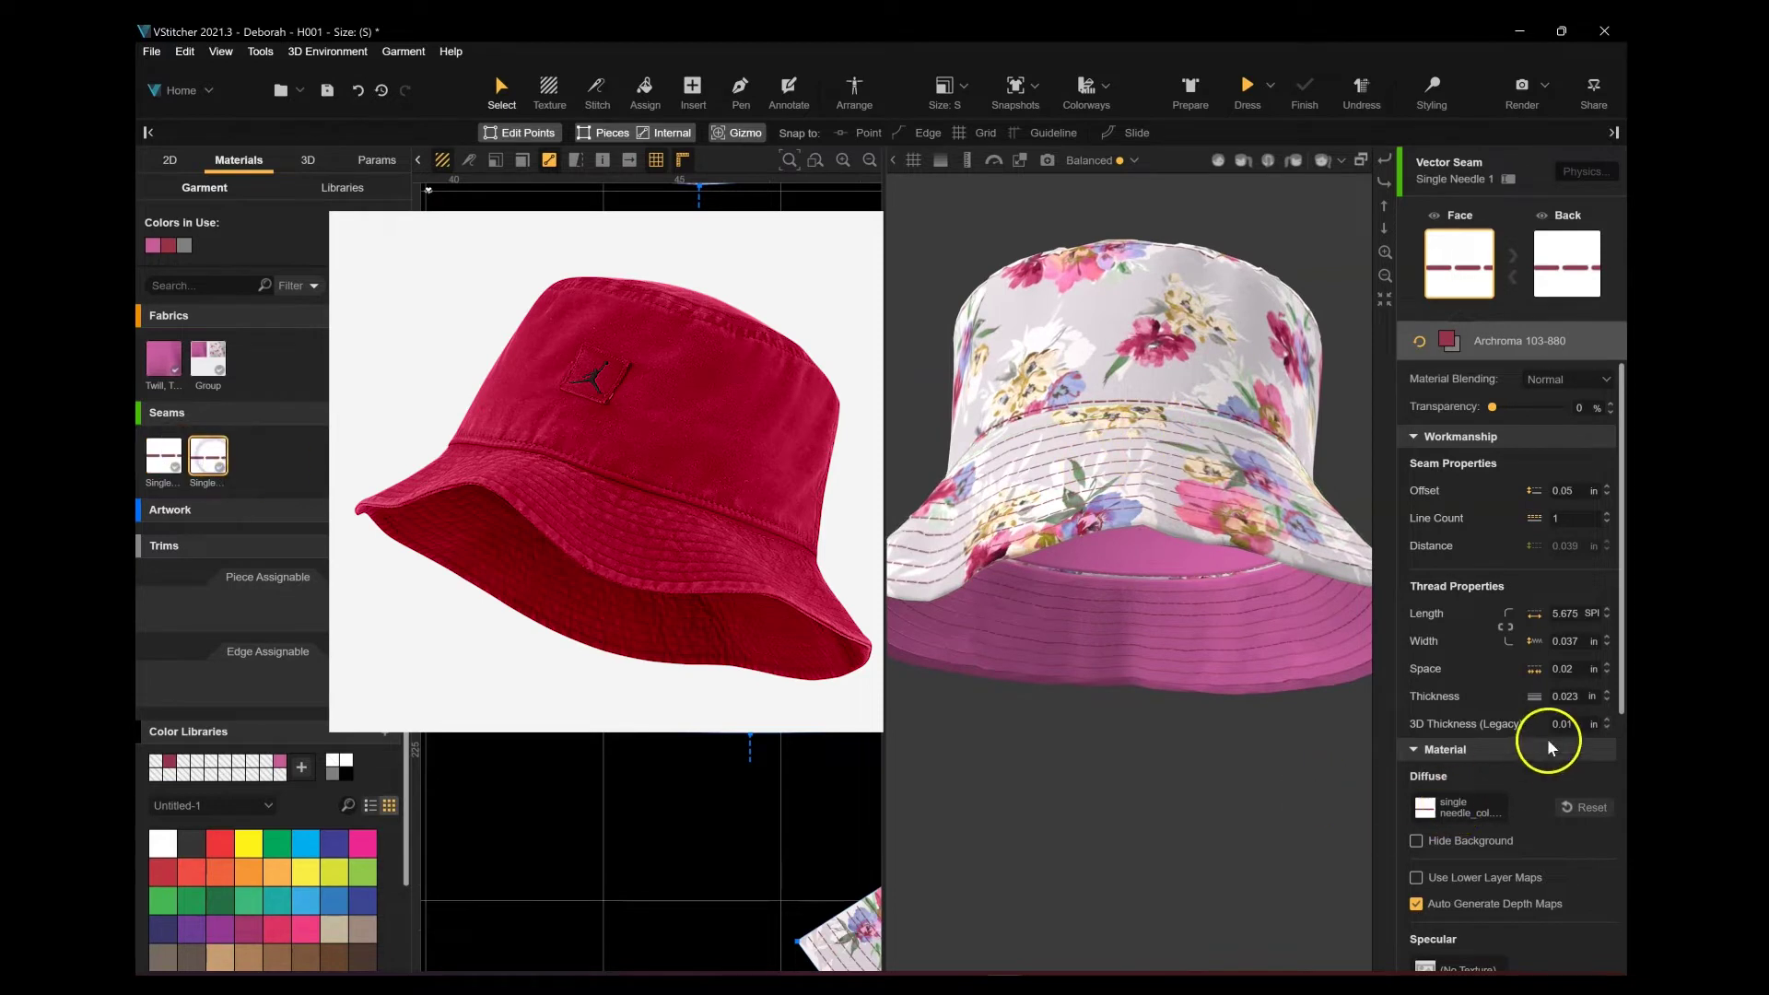
pyautogui.click(1584, 725)
pyautogui.click(1229, 647)
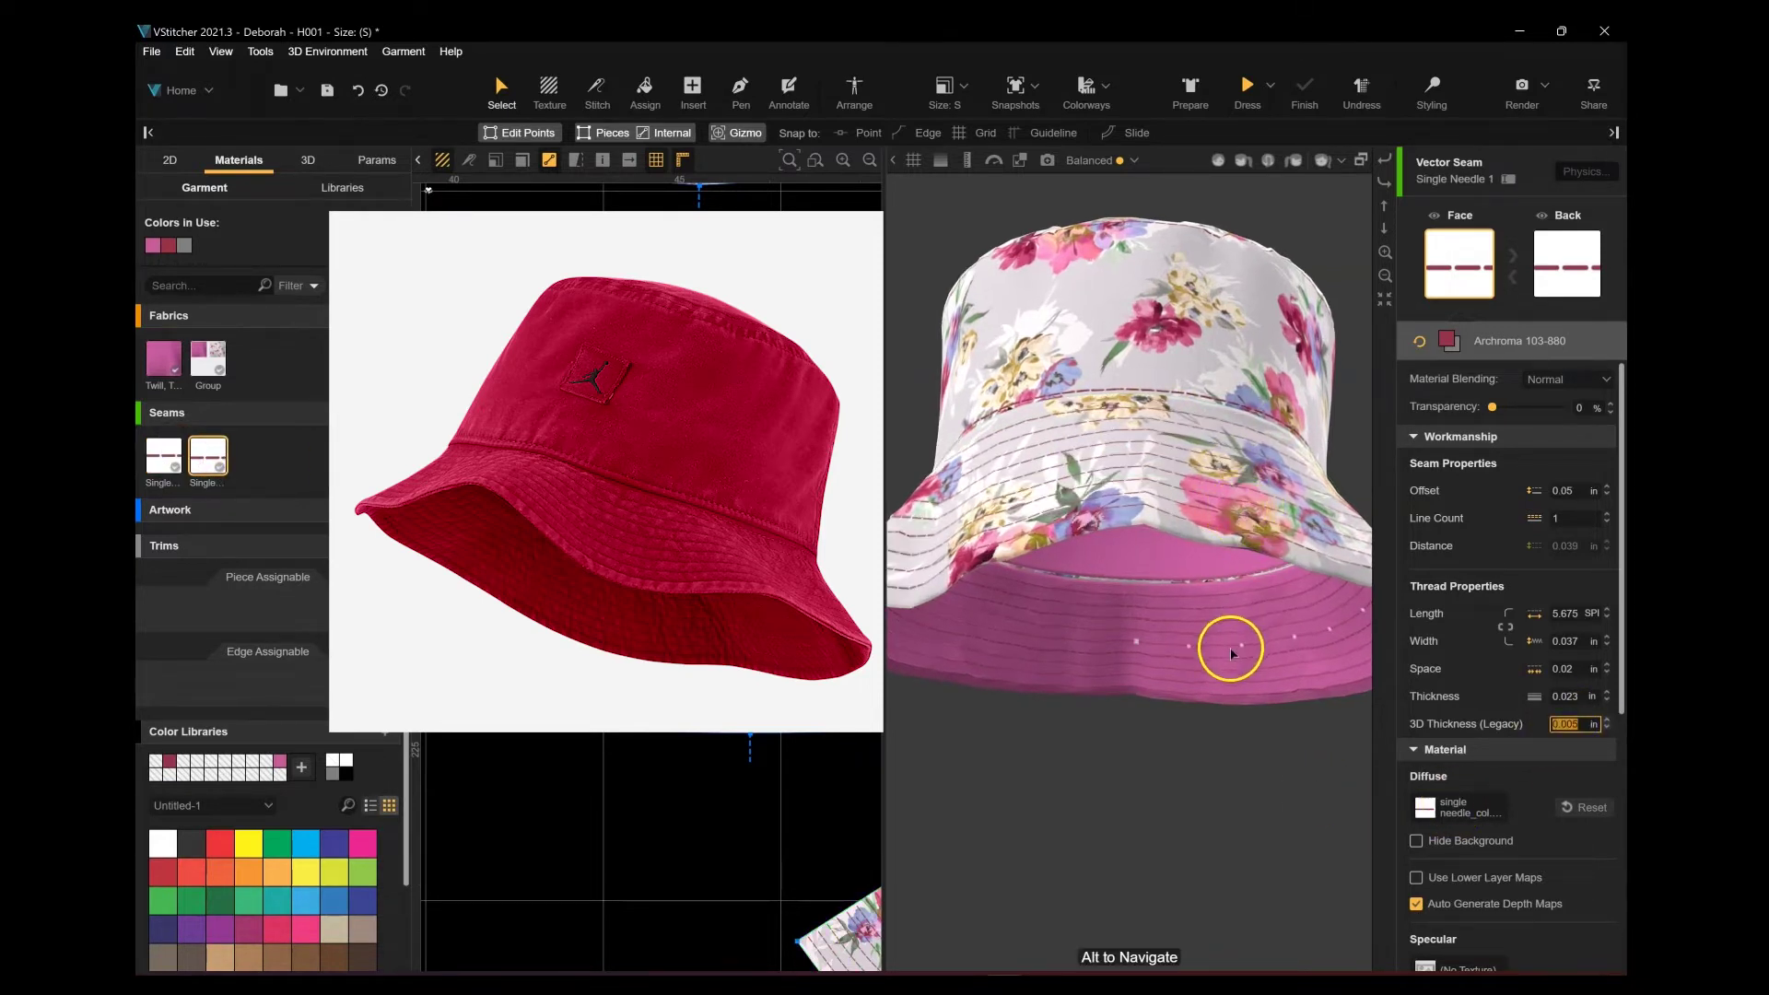
# Step: Set the thread length of the Single Needle 1 seam to 7 SPI
pyautogui.click(1141, 365)
pyautogui.rightClick(1123, 450)
pyautogui.moveTo(1222, 402); pyautogui.dragTo(1163, 476, button='right')
pyautogui.scroll(2, 1163, 477)
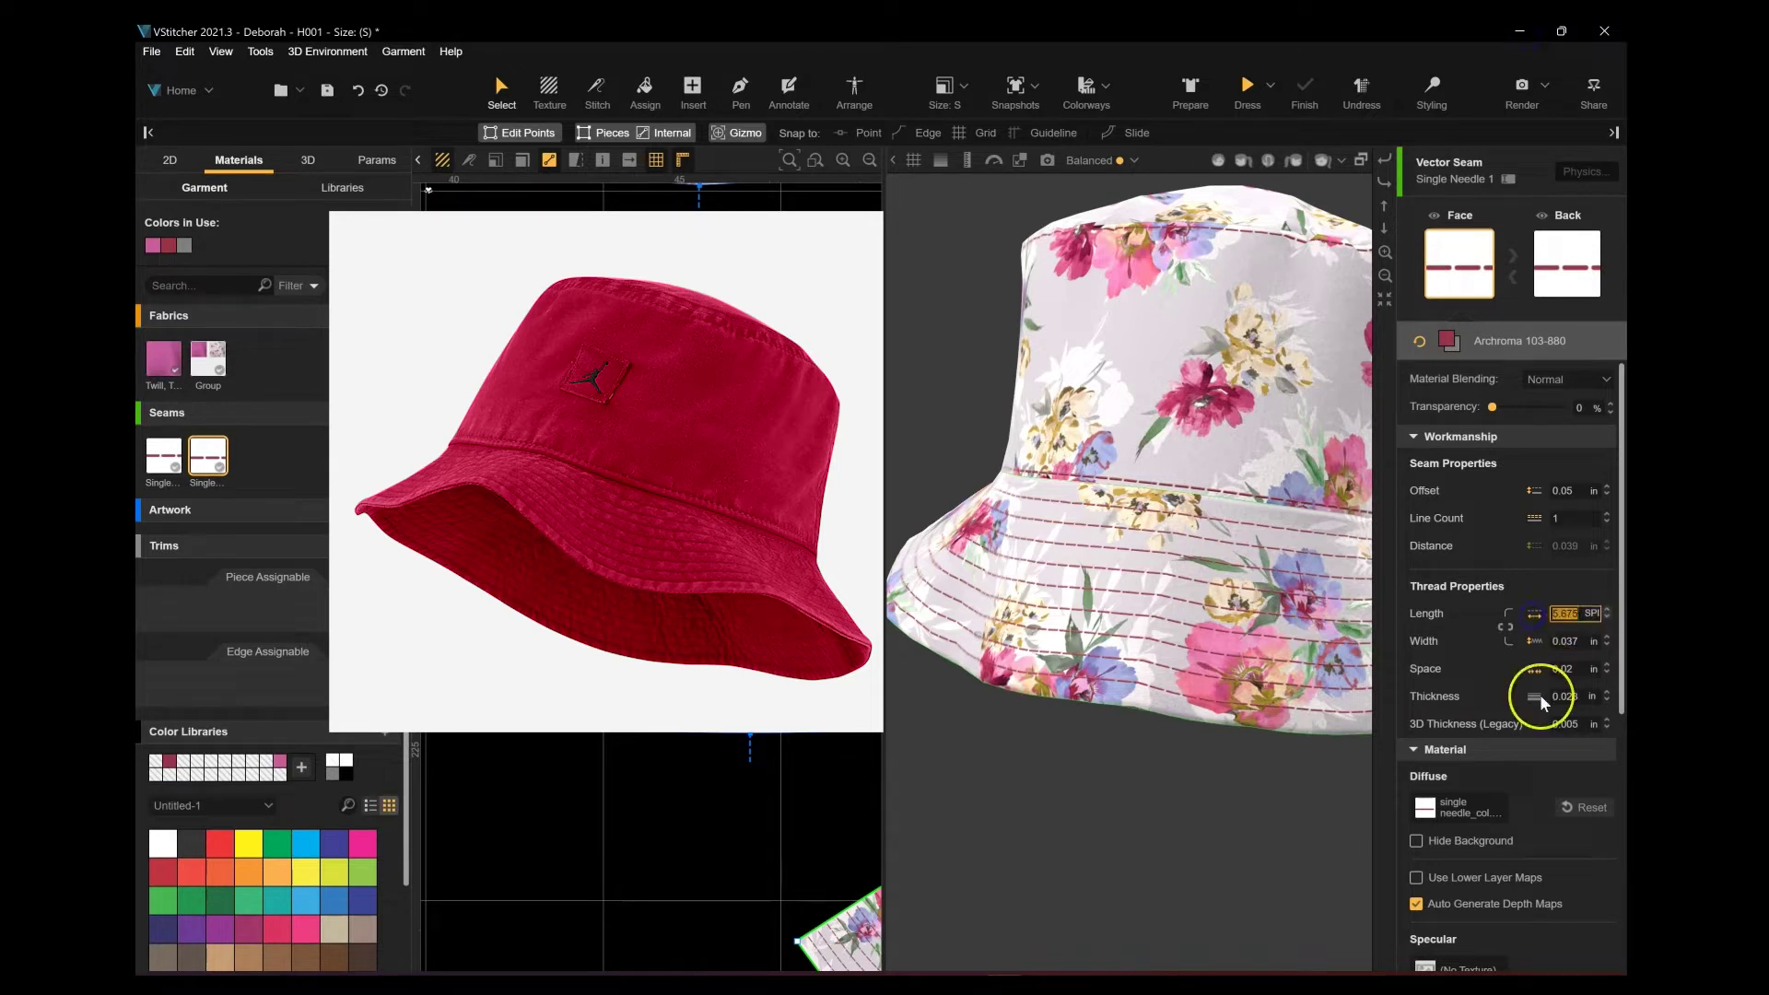
pyautogui.write('7')
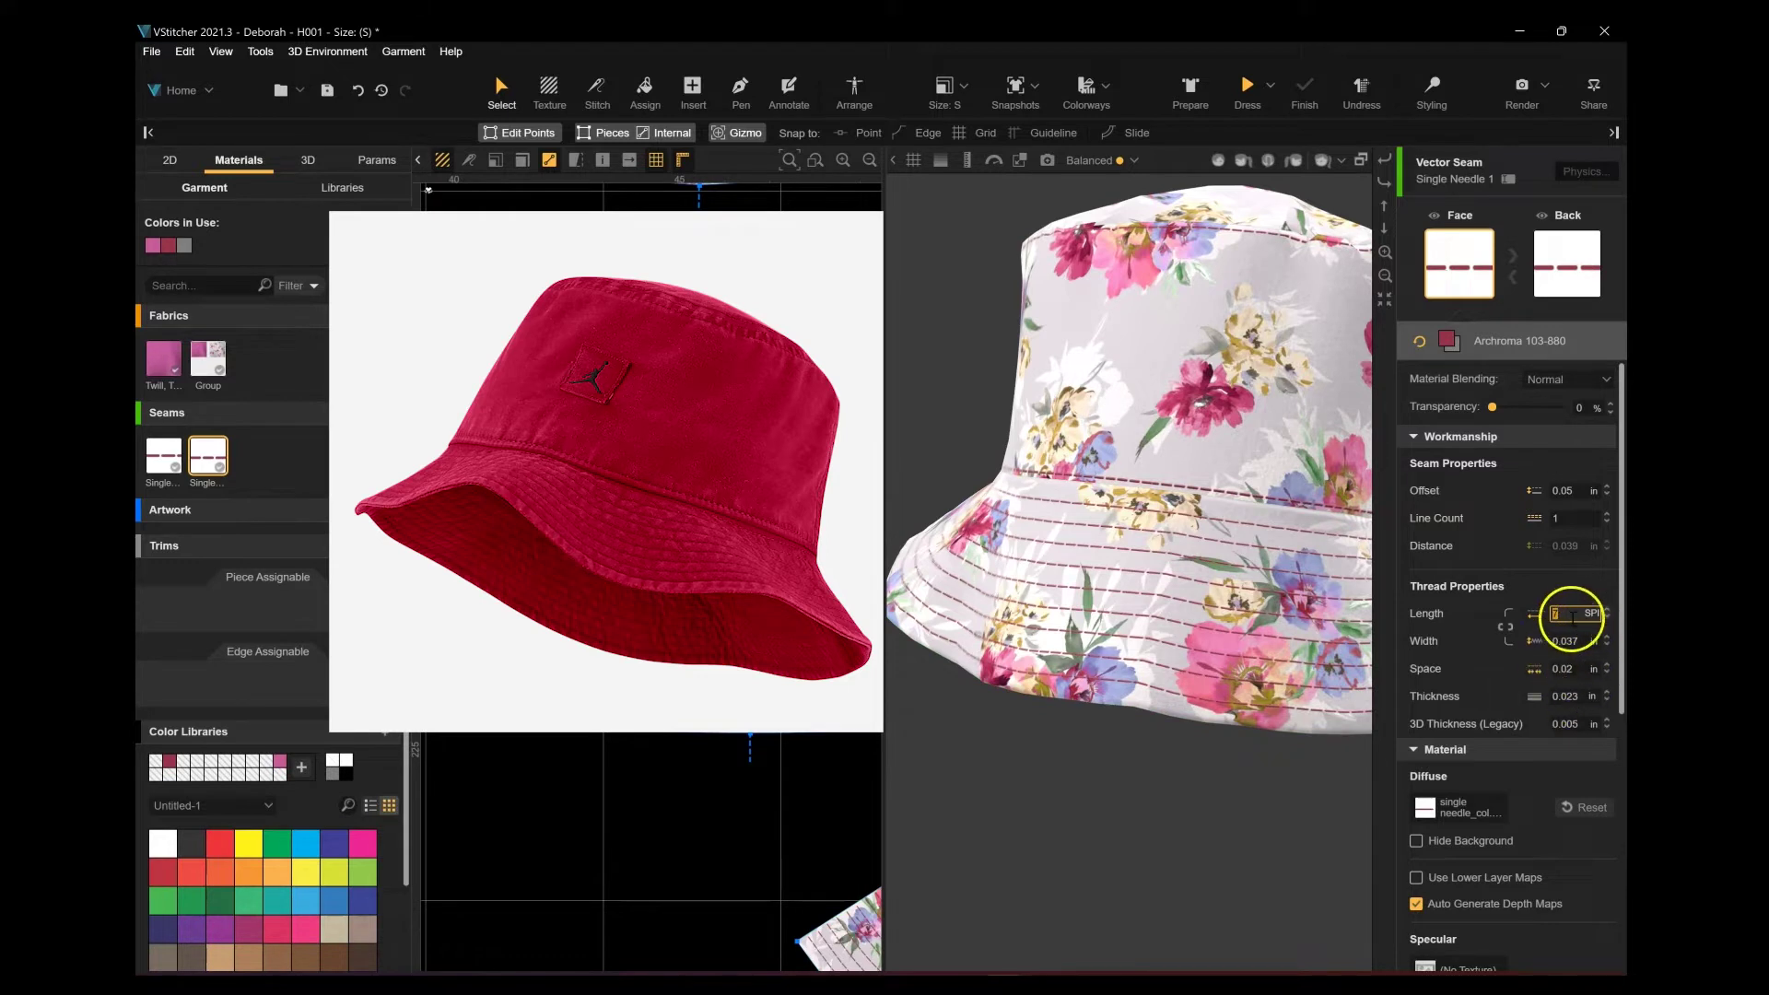
# Step: Try a thread length of 8 SPI on the Single Needle 1 seam and inspect the brim stitching
pyautogui.write('8')
pyautogui.press('Return')
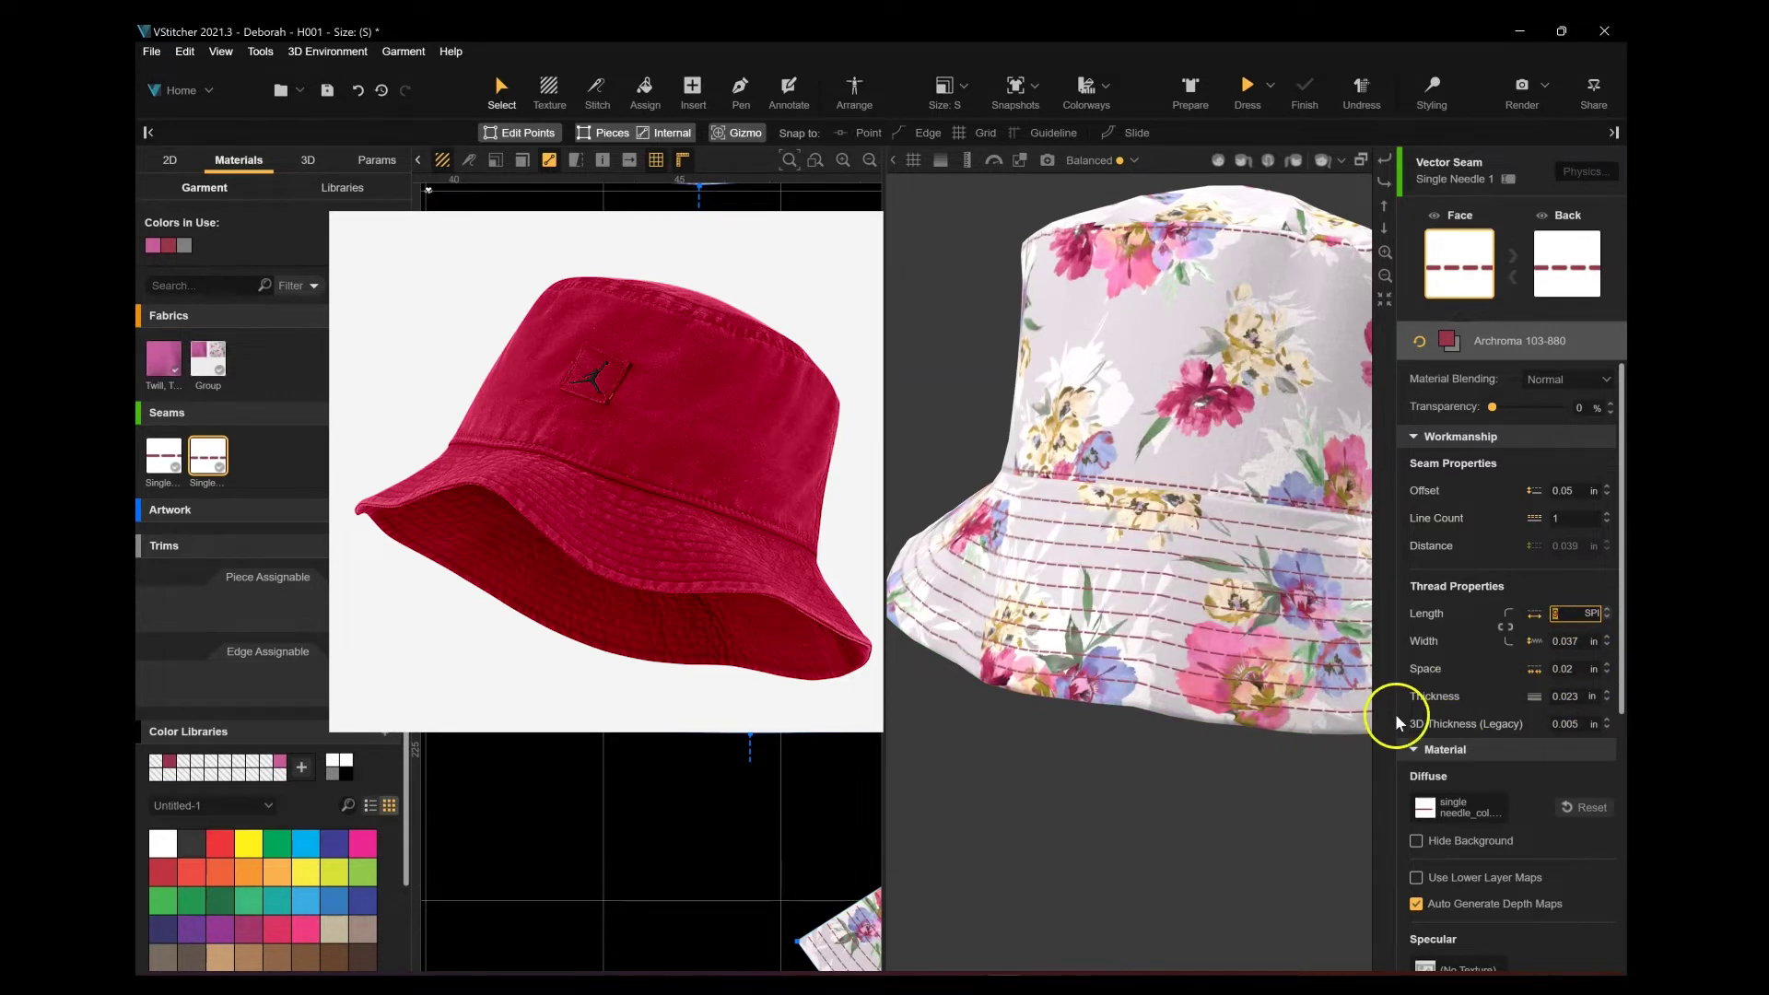
pyautogui.scroll(1, 1212, 752)
pyautogui.scroll(1, 1207, 748)
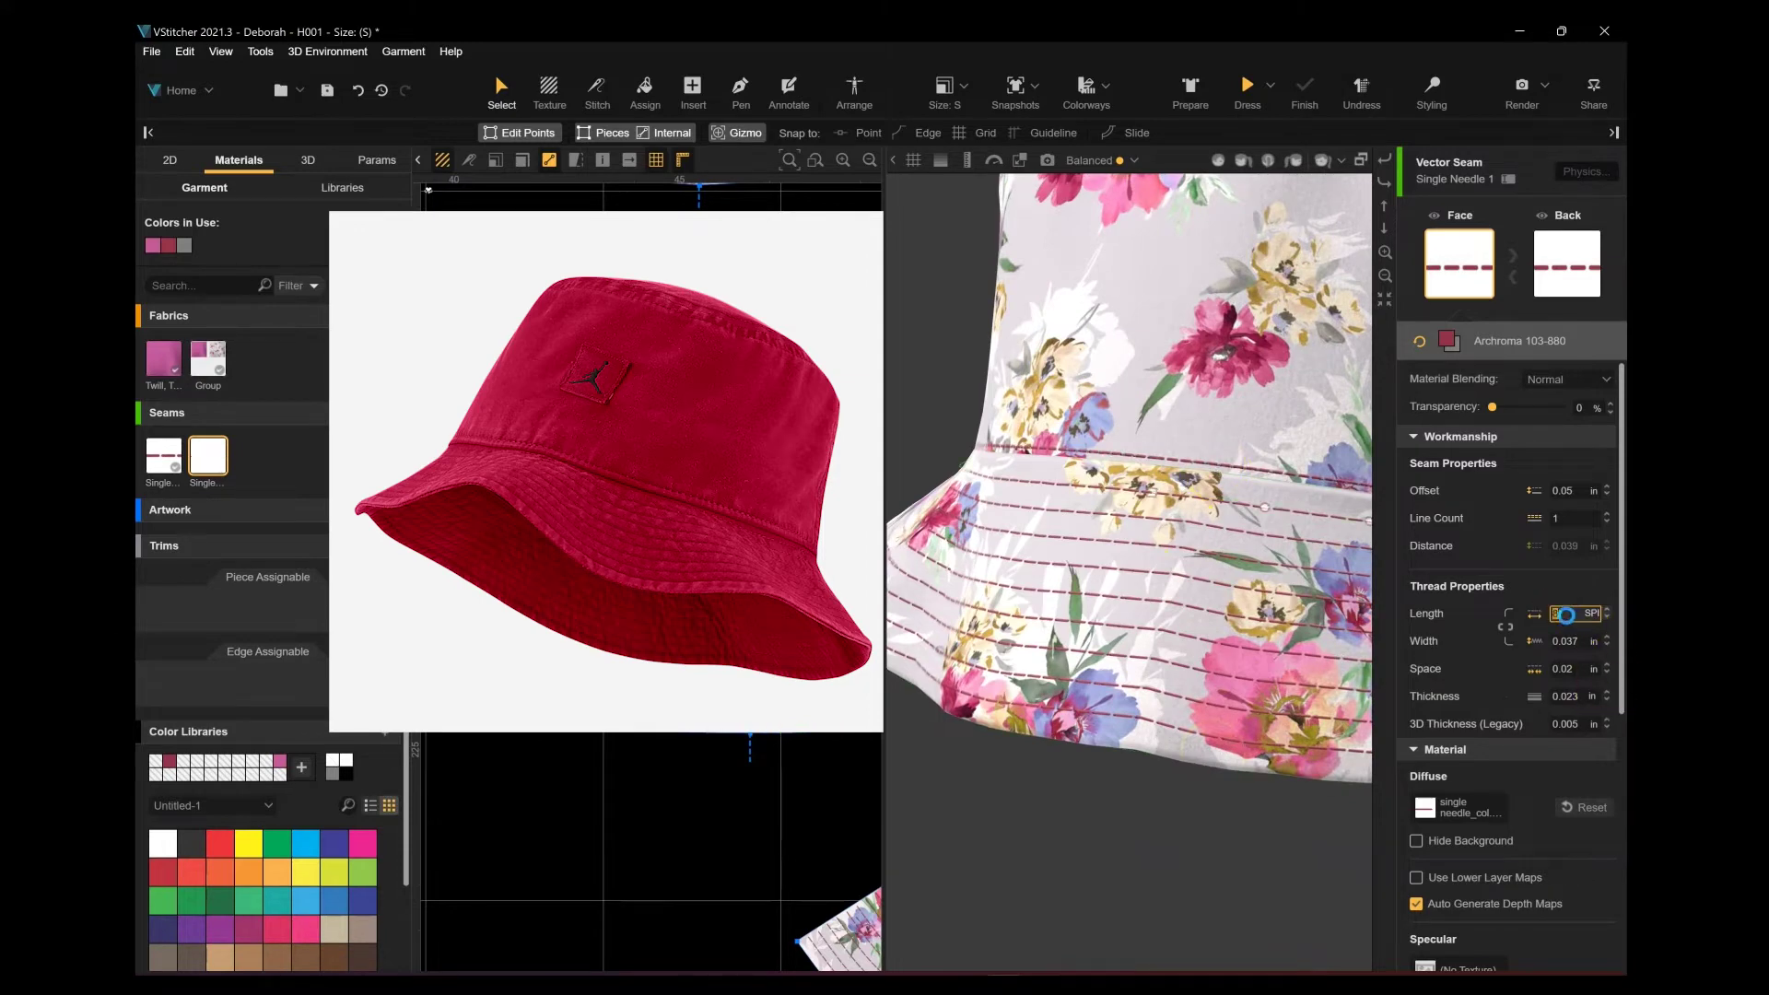
# Step: Return the Single Needle 1 seam's thread length to 7 SPI and set its thread space to 0.01 in
pyautogui.click(1573, 615)
pyautogui.click(1529, 616)
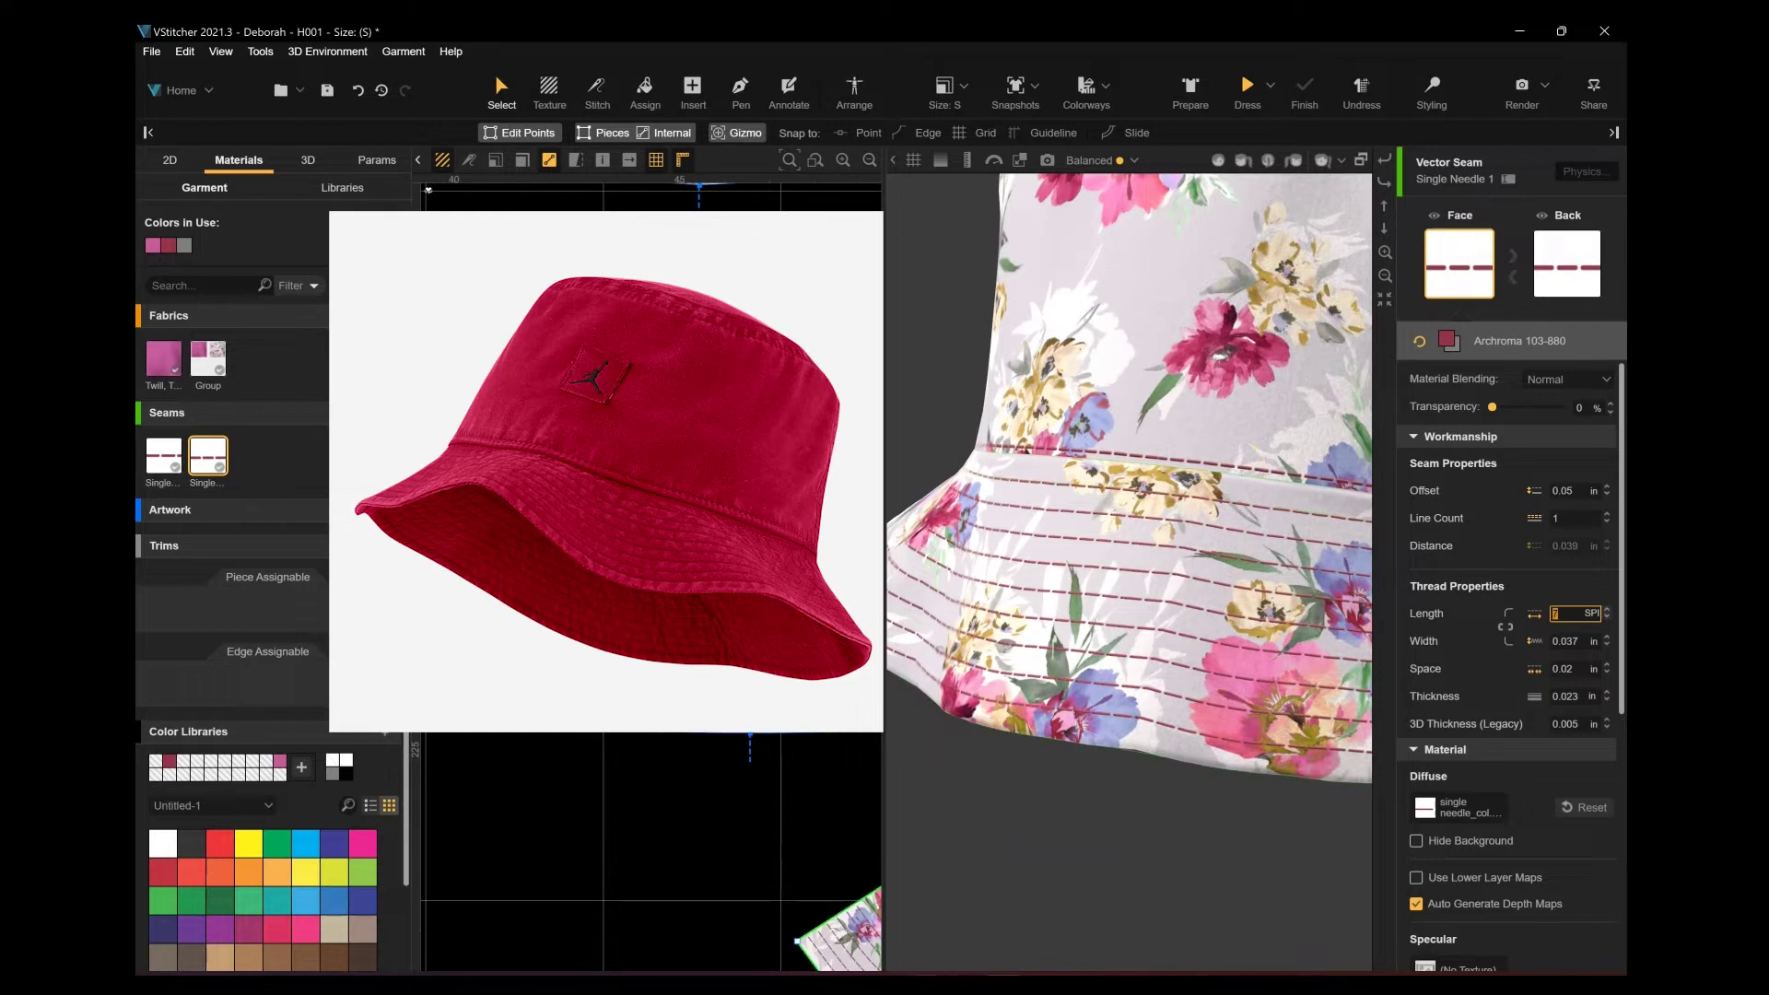
pyautogui.press('Return')
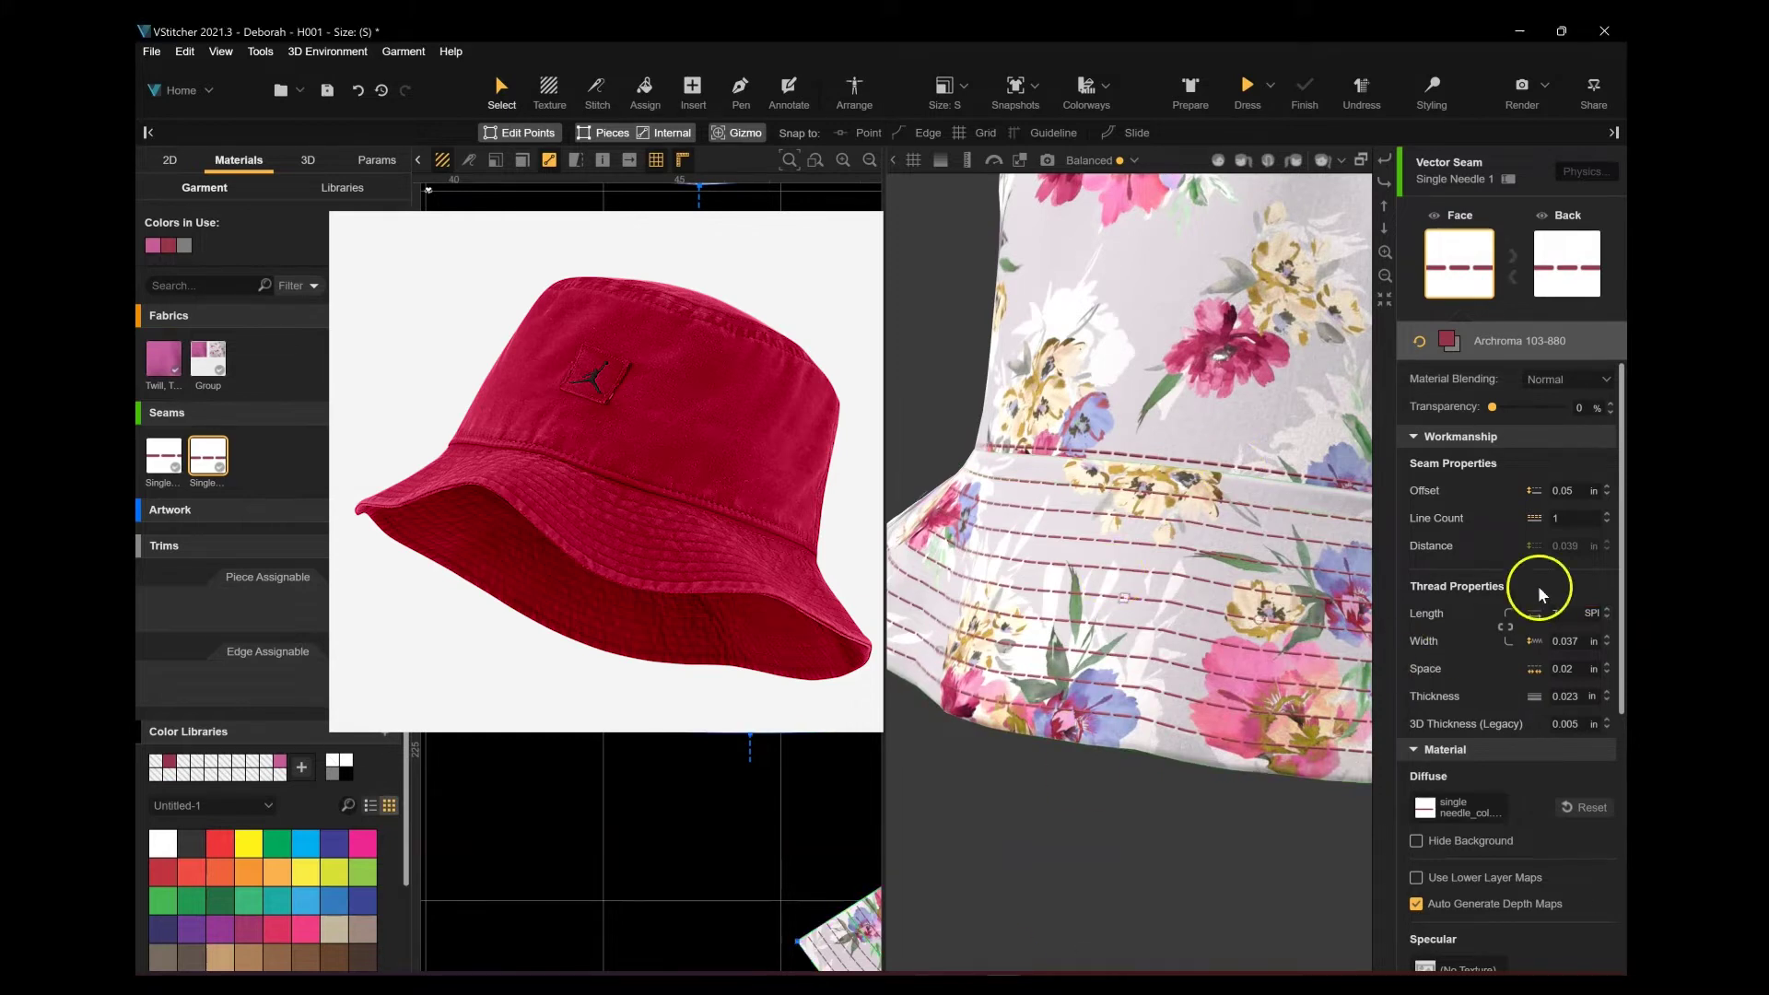
pyautogui.click(1577, 669)
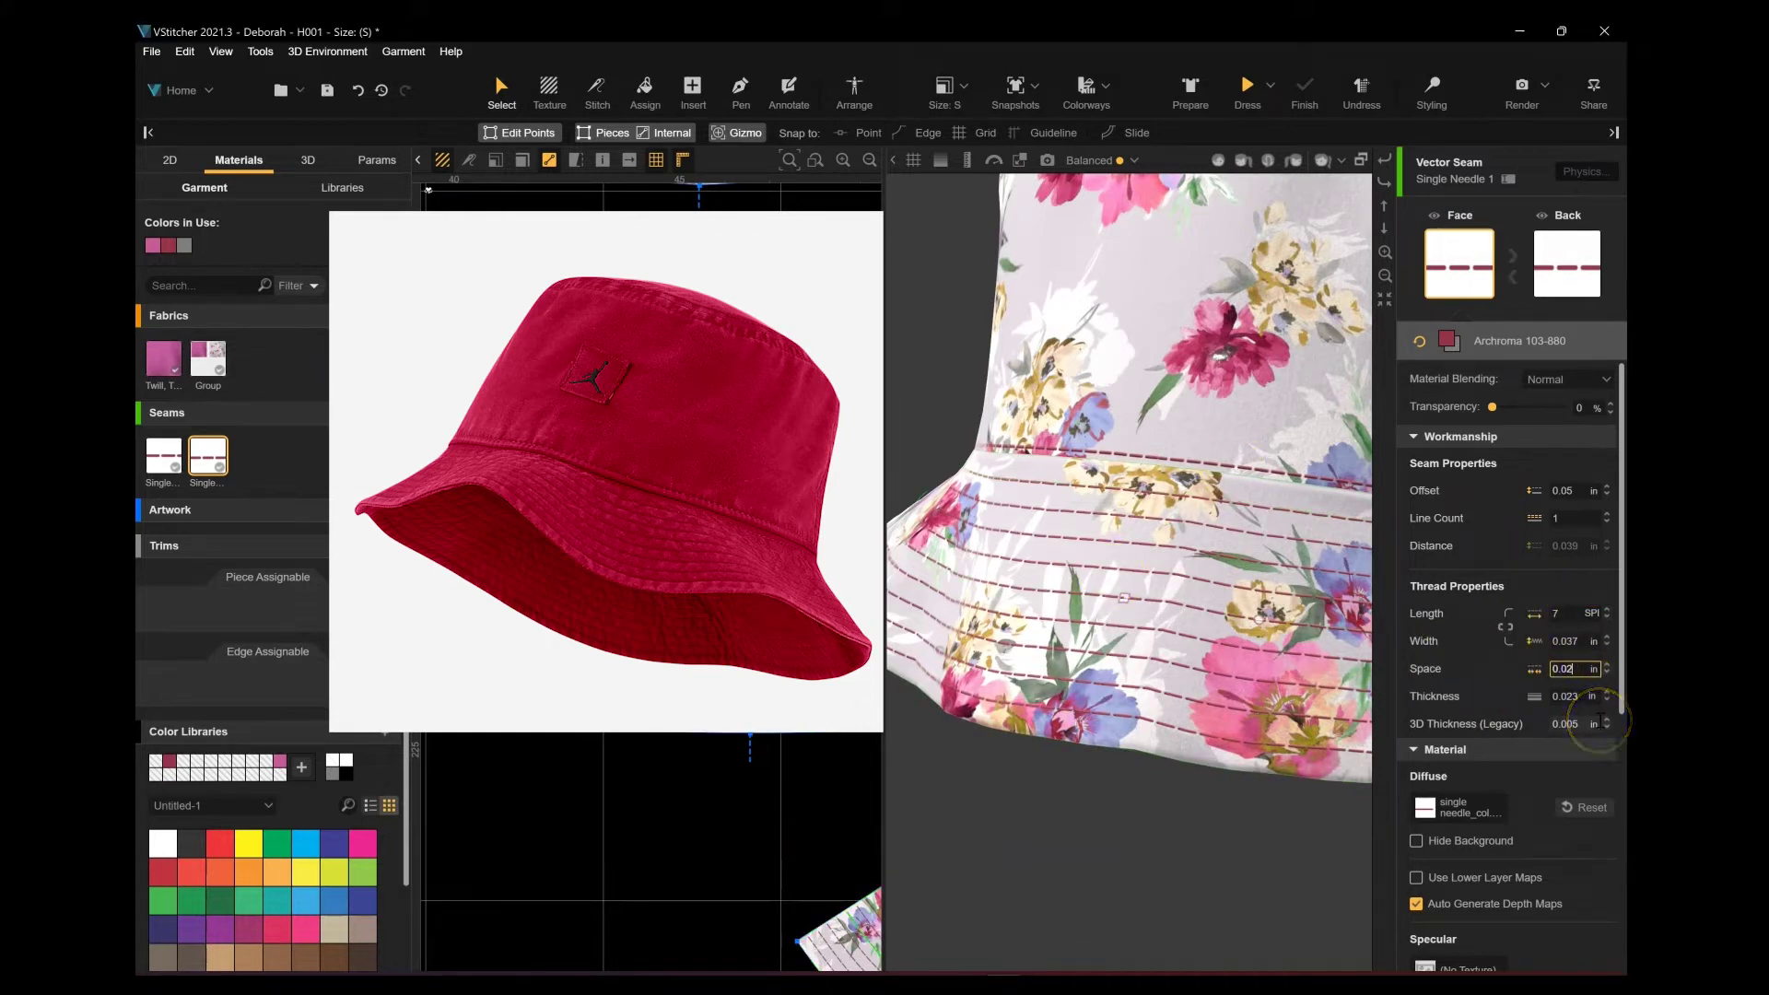
pyautogui.moveTo(1048, 874); pyautogui.dragTo(920, 958, button='right')
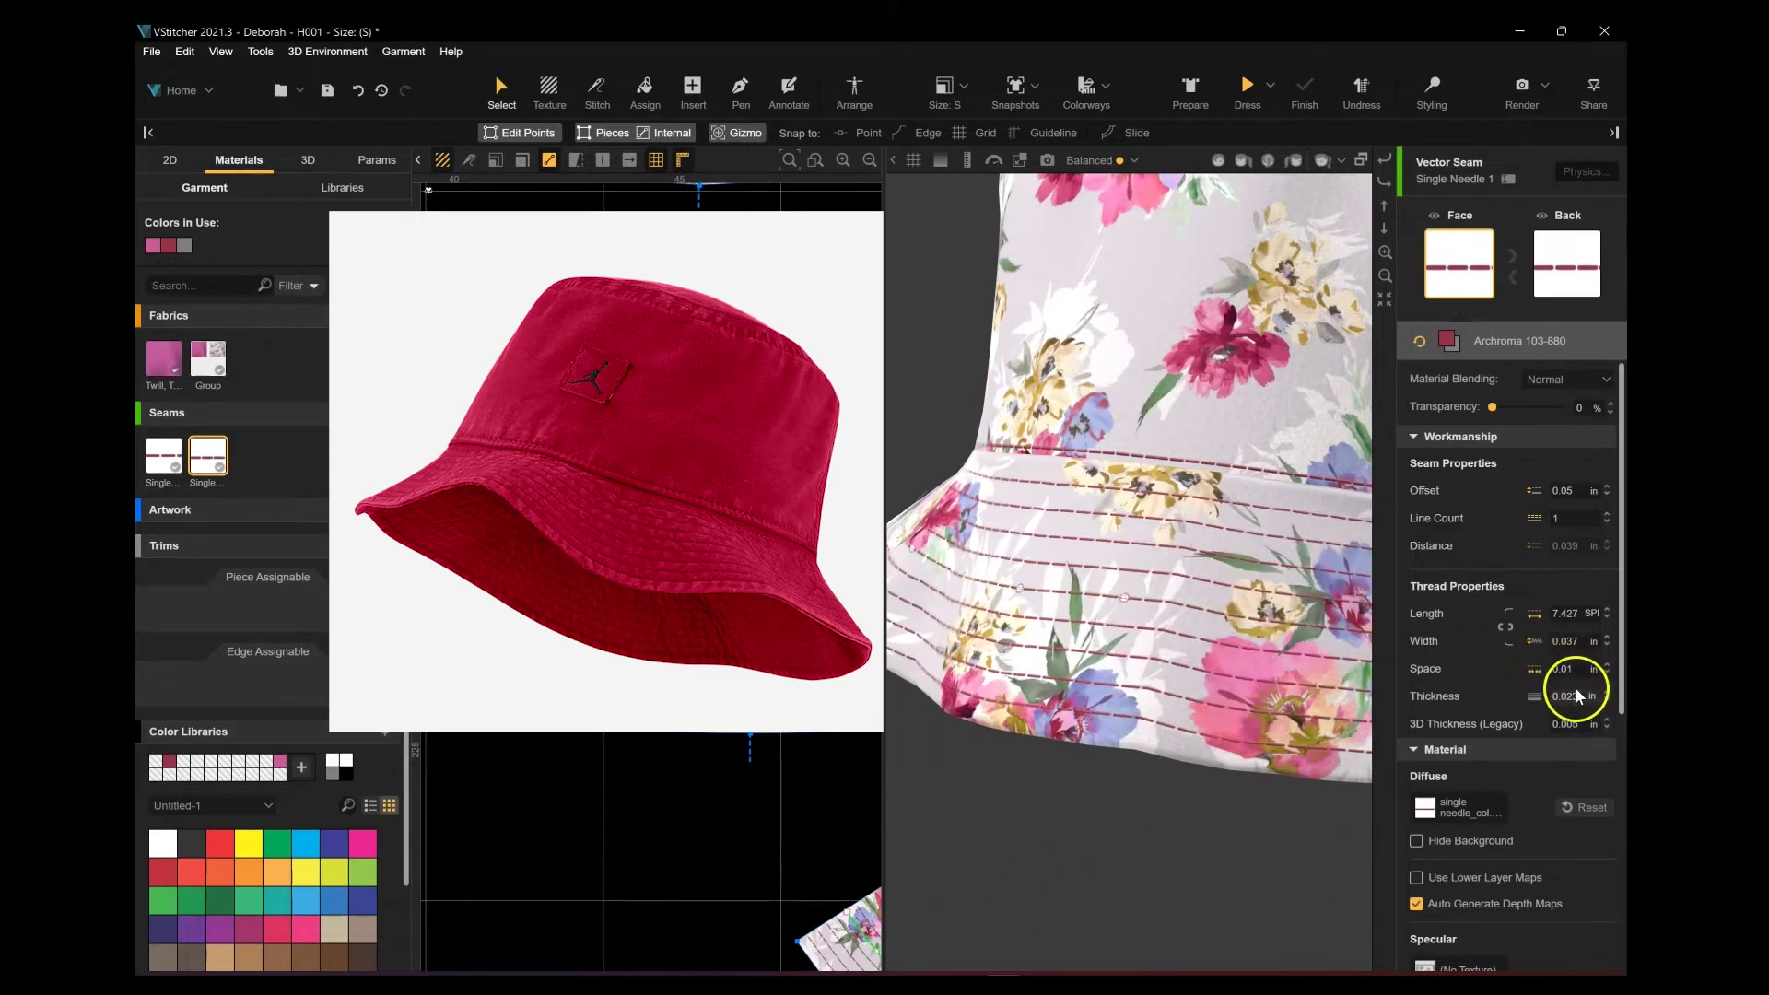
# Step: Set the Single Needle seam's thread length to 7 SPI and its thread space to 0.01 in
pyautogui.click(164, 455)
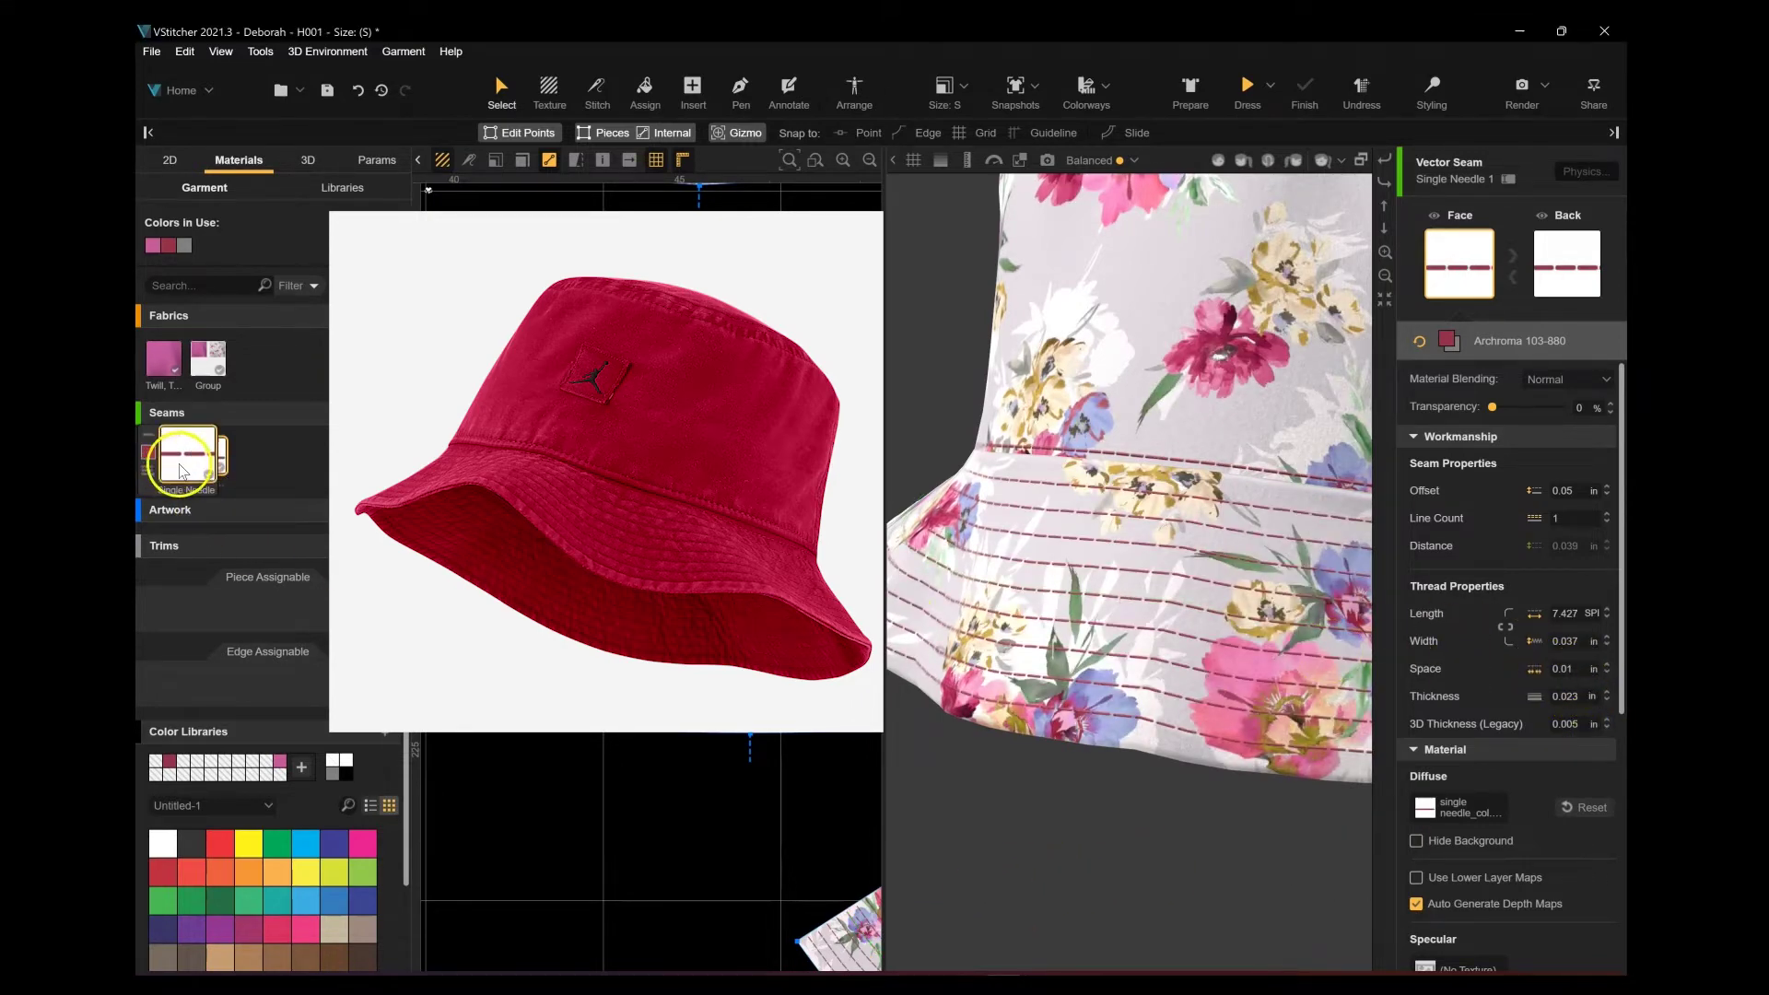
pyautogui.doubleClick(1565, 613)
pyautogui.write('7')
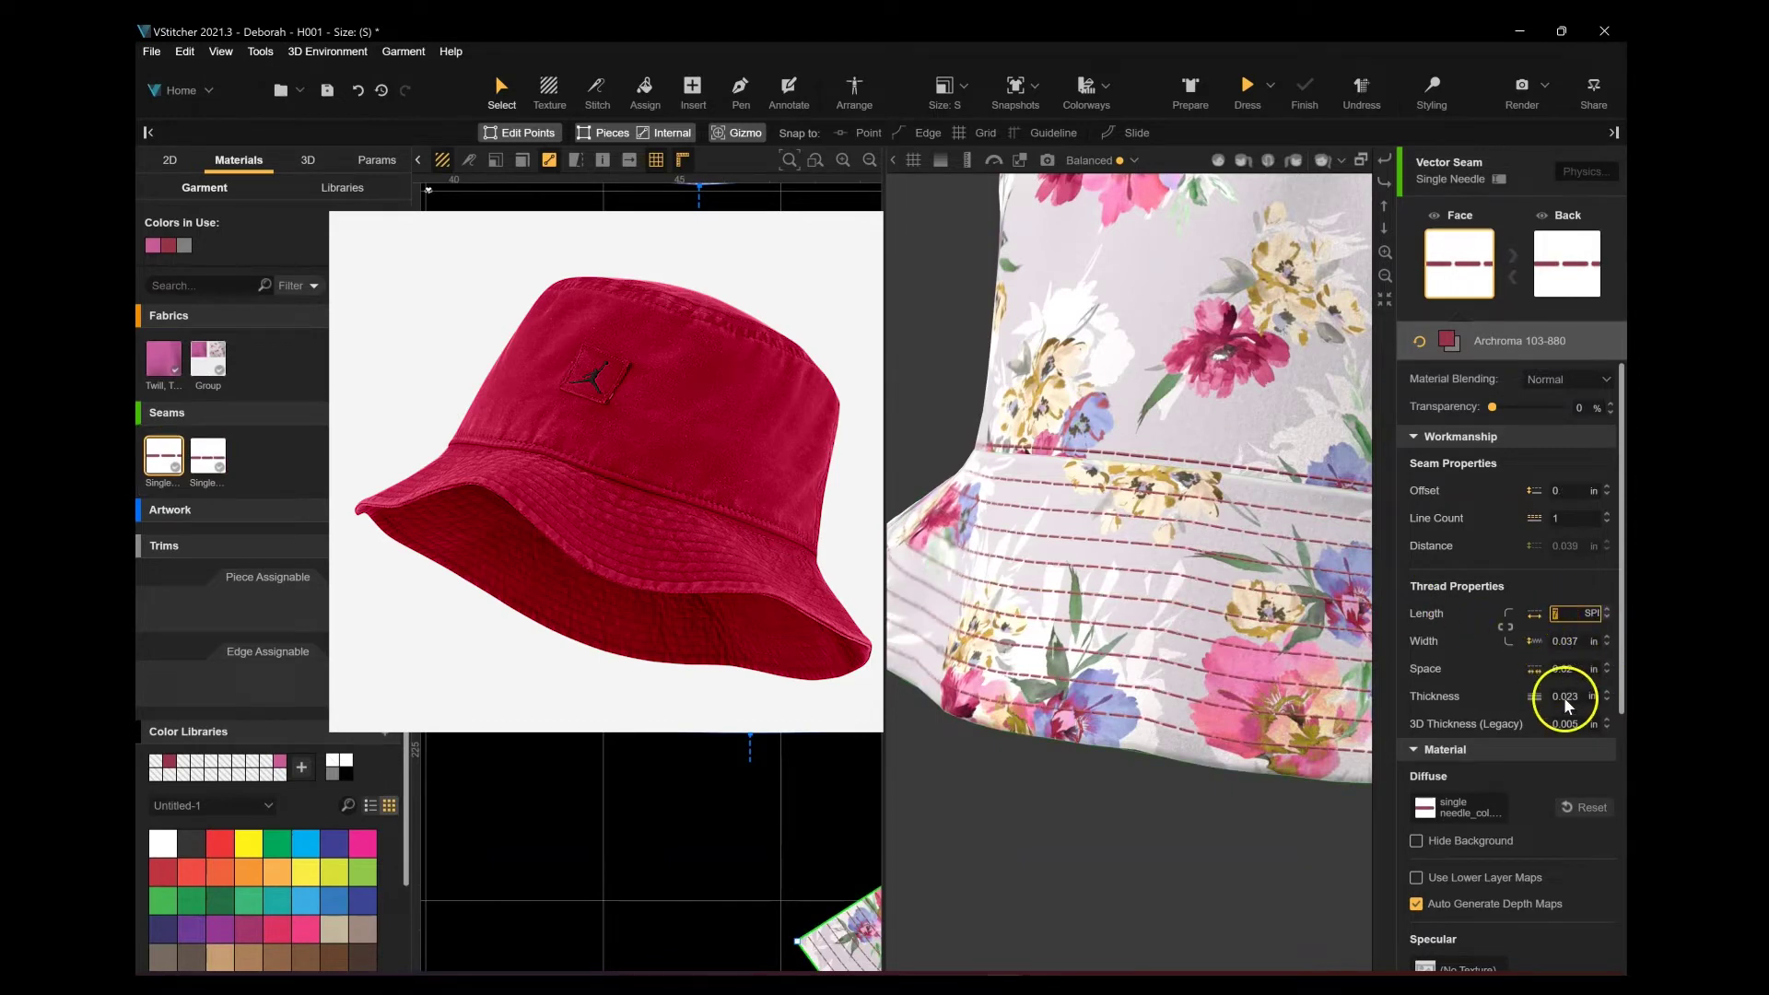
pyautogui.click(1577, 672)
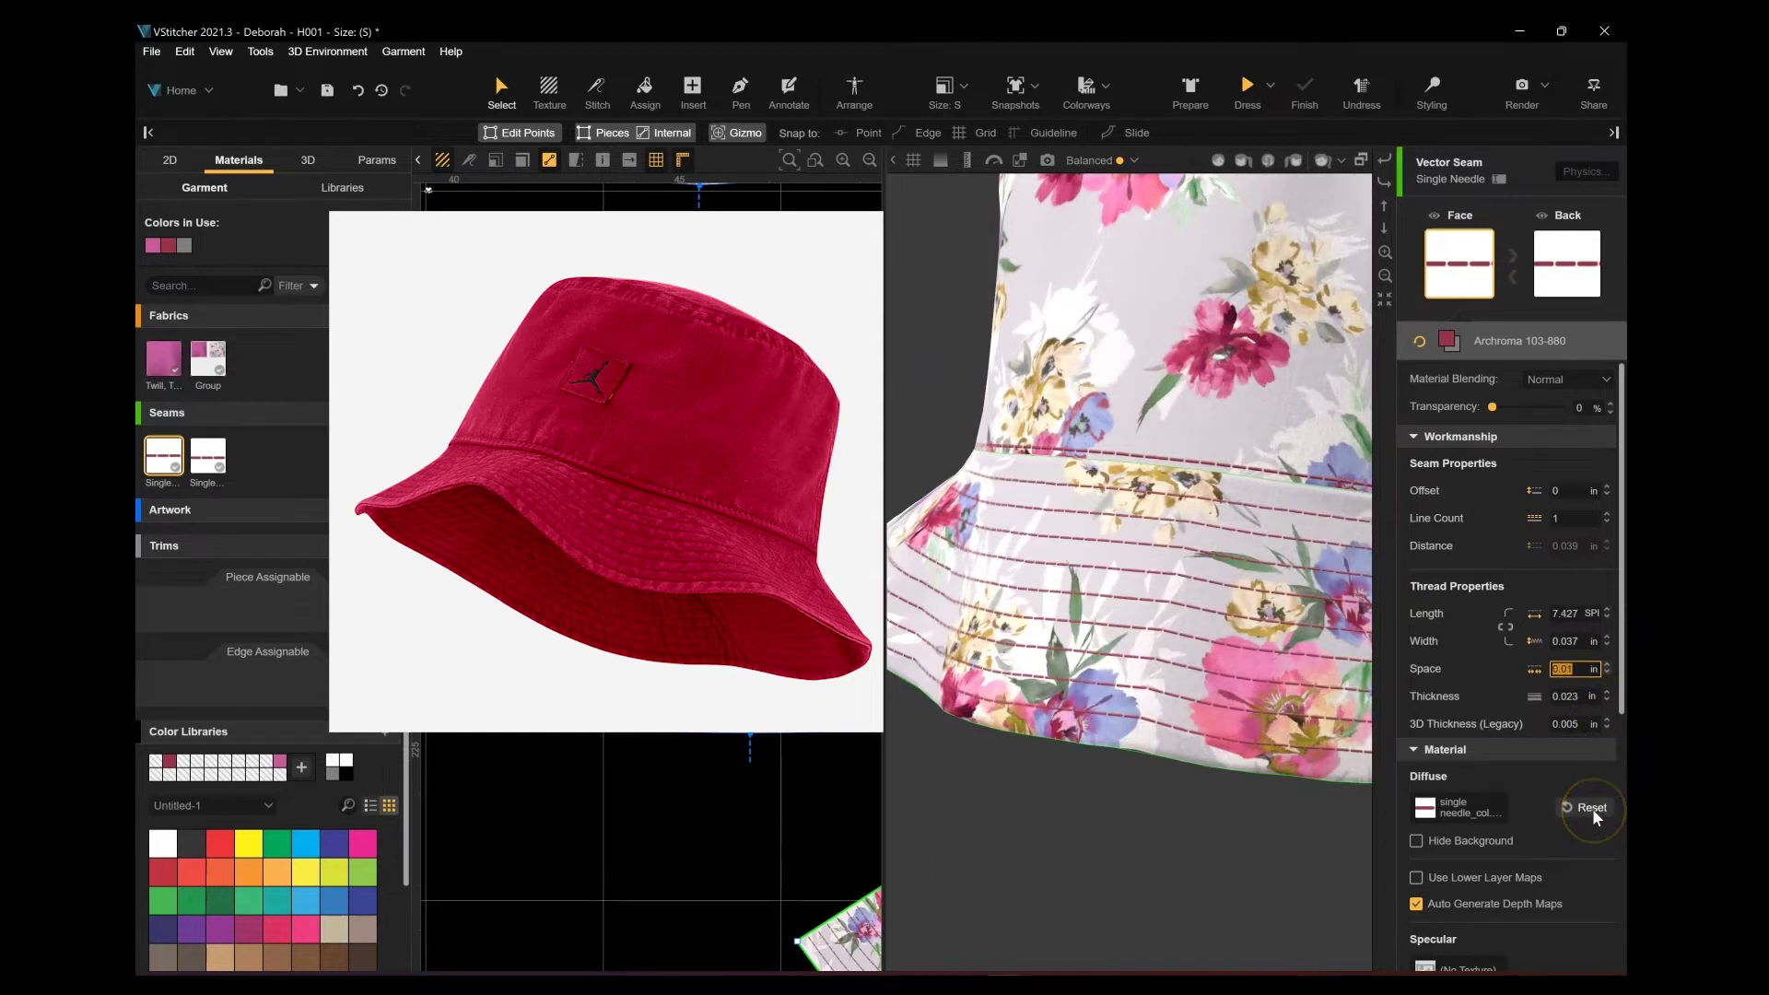
# Step: Compare the thread settings of the two single needle seams and examine the stitching around the hat's brim and crown
pyautogui.click(211, 458)
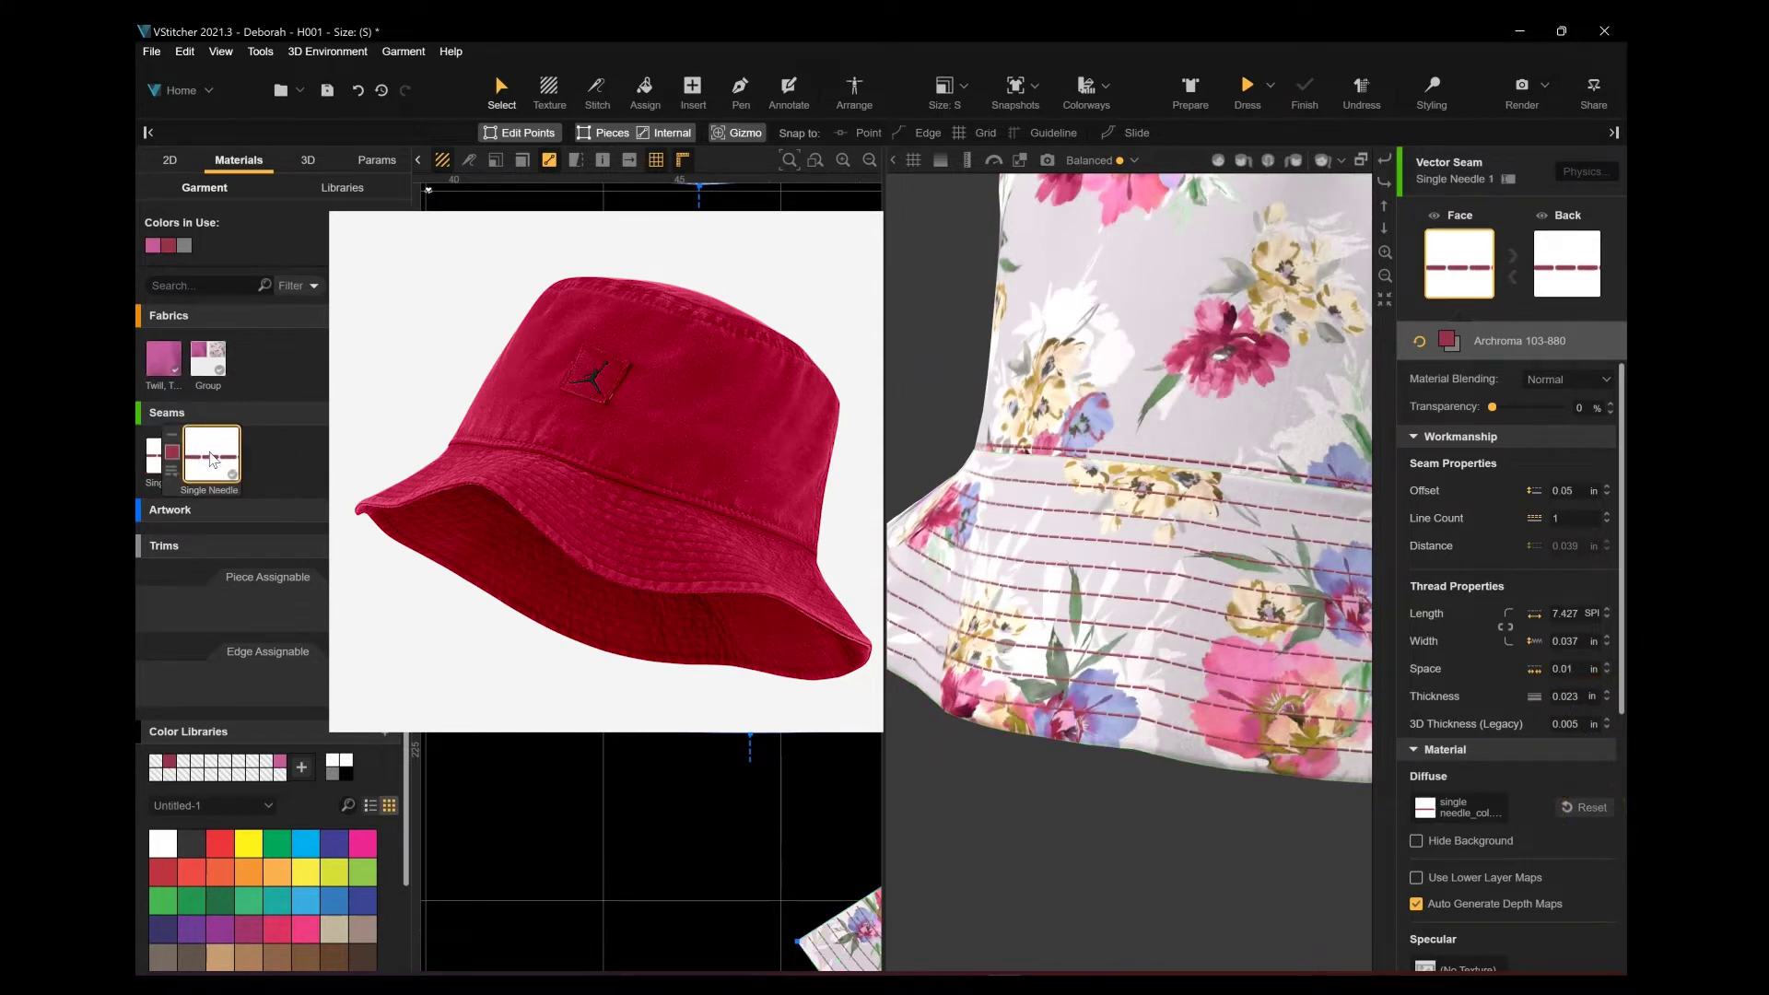
pyautogui.click(170, 470)
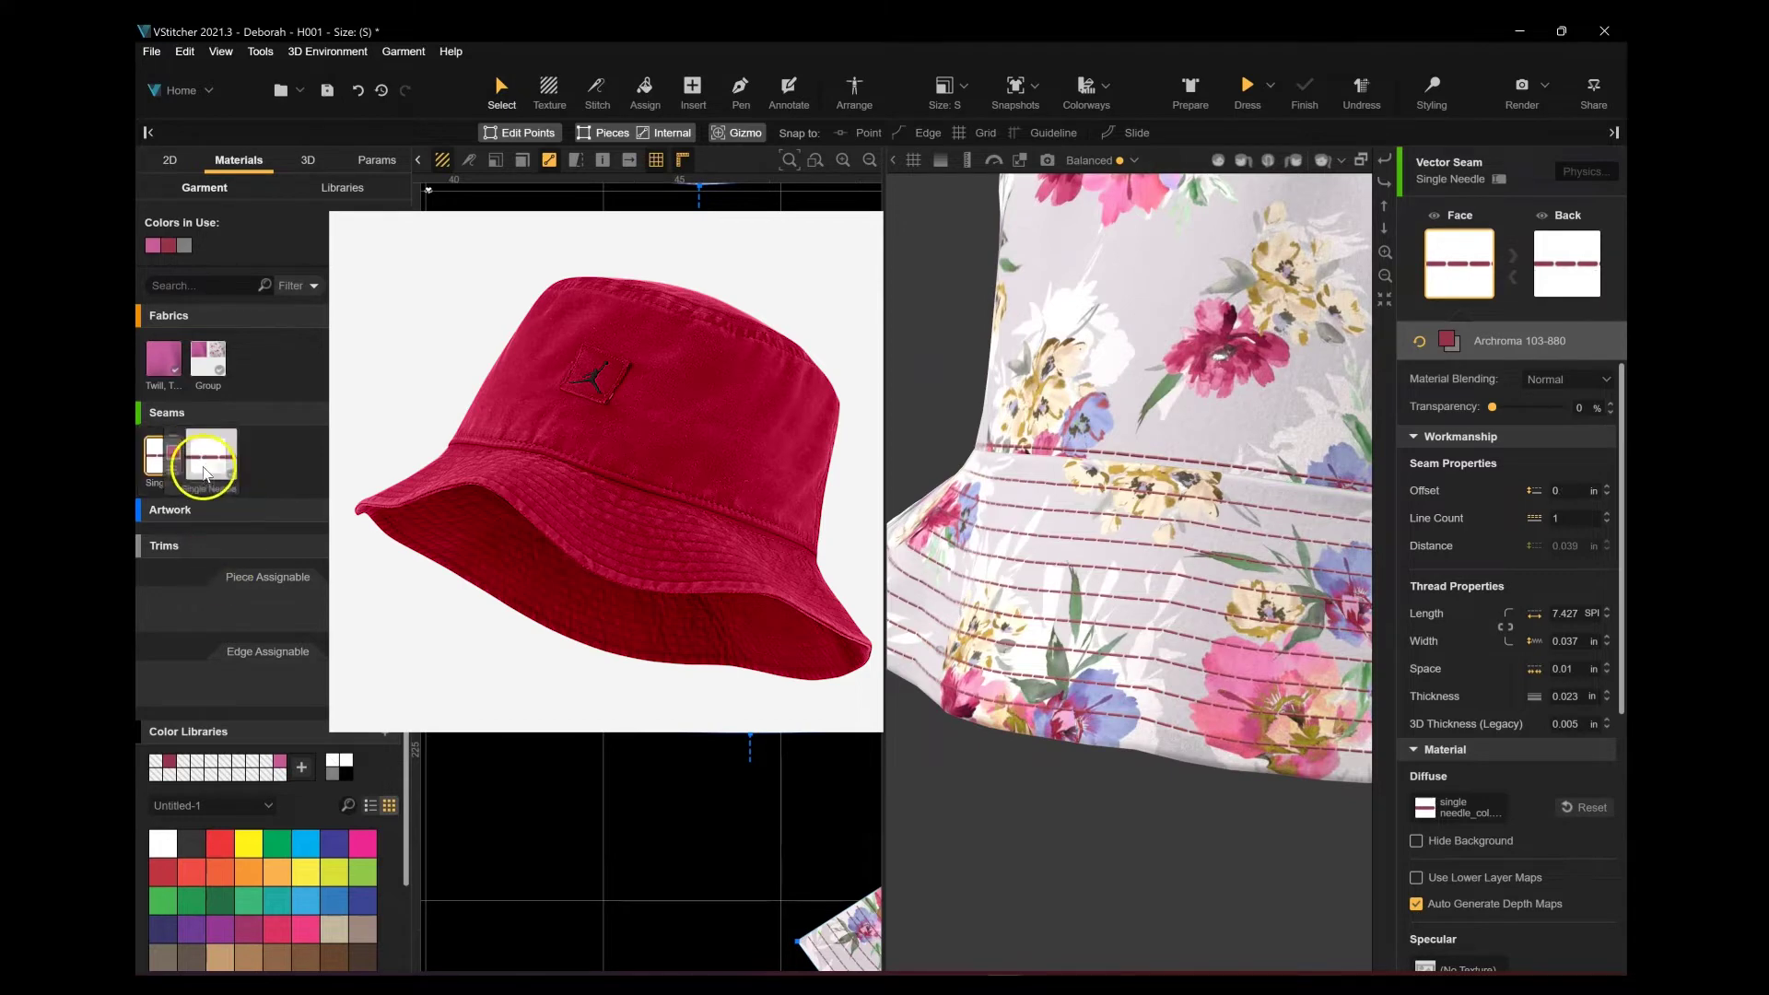
pyautogui.click(204, 468)
pyautogui.moveTo(1043, 811); pyautogui.dragTo(1204, 880)
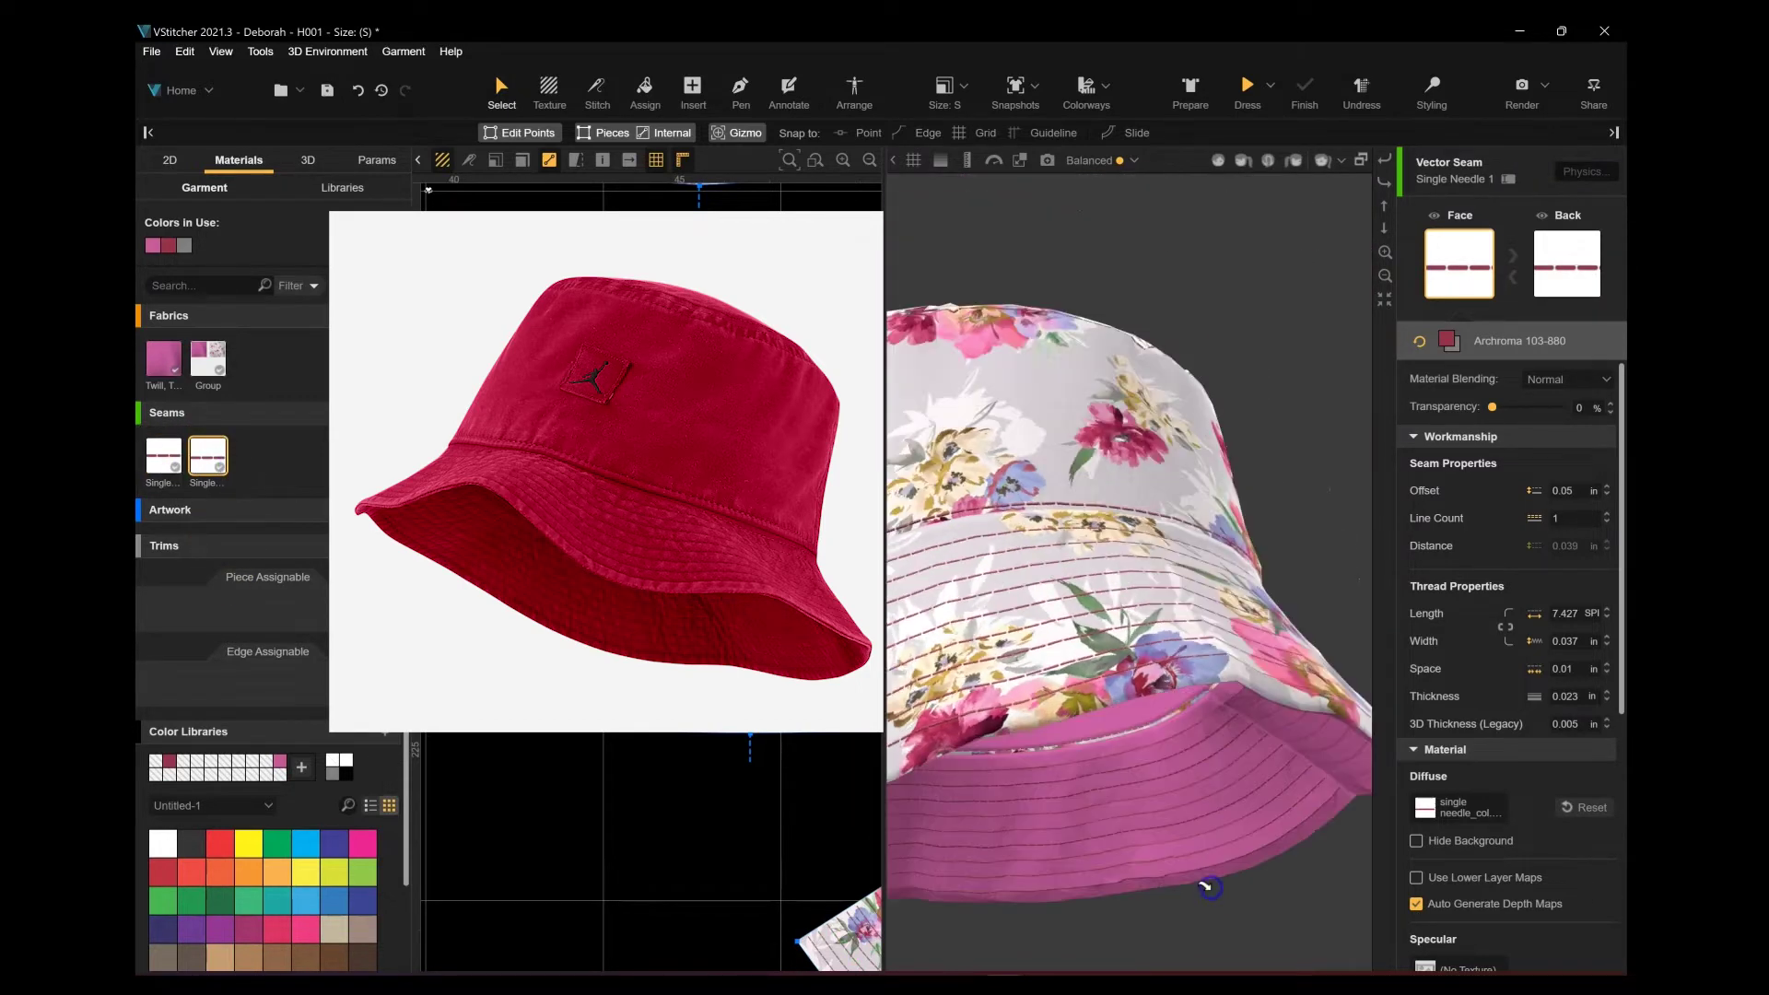
pyautogui.moveTo(1297, 468); pyautogui.dragTo(1281, 793)
pyautogui.scroll(-3, 1274, 819)
pyautogui.scroll(-2, 967, 418)
pyautogui.moveTo(967, 418)
pyautogui.mouseDown()
pyautogui.moveTo(958, 403)
pyautogui.moveTo(961, 435)
pyautogui.mouseUp()
# Step: Apply Bright.hdr as the 3D environment's image-based lighting
pyautogui.hotkey('ctrl', 'l')
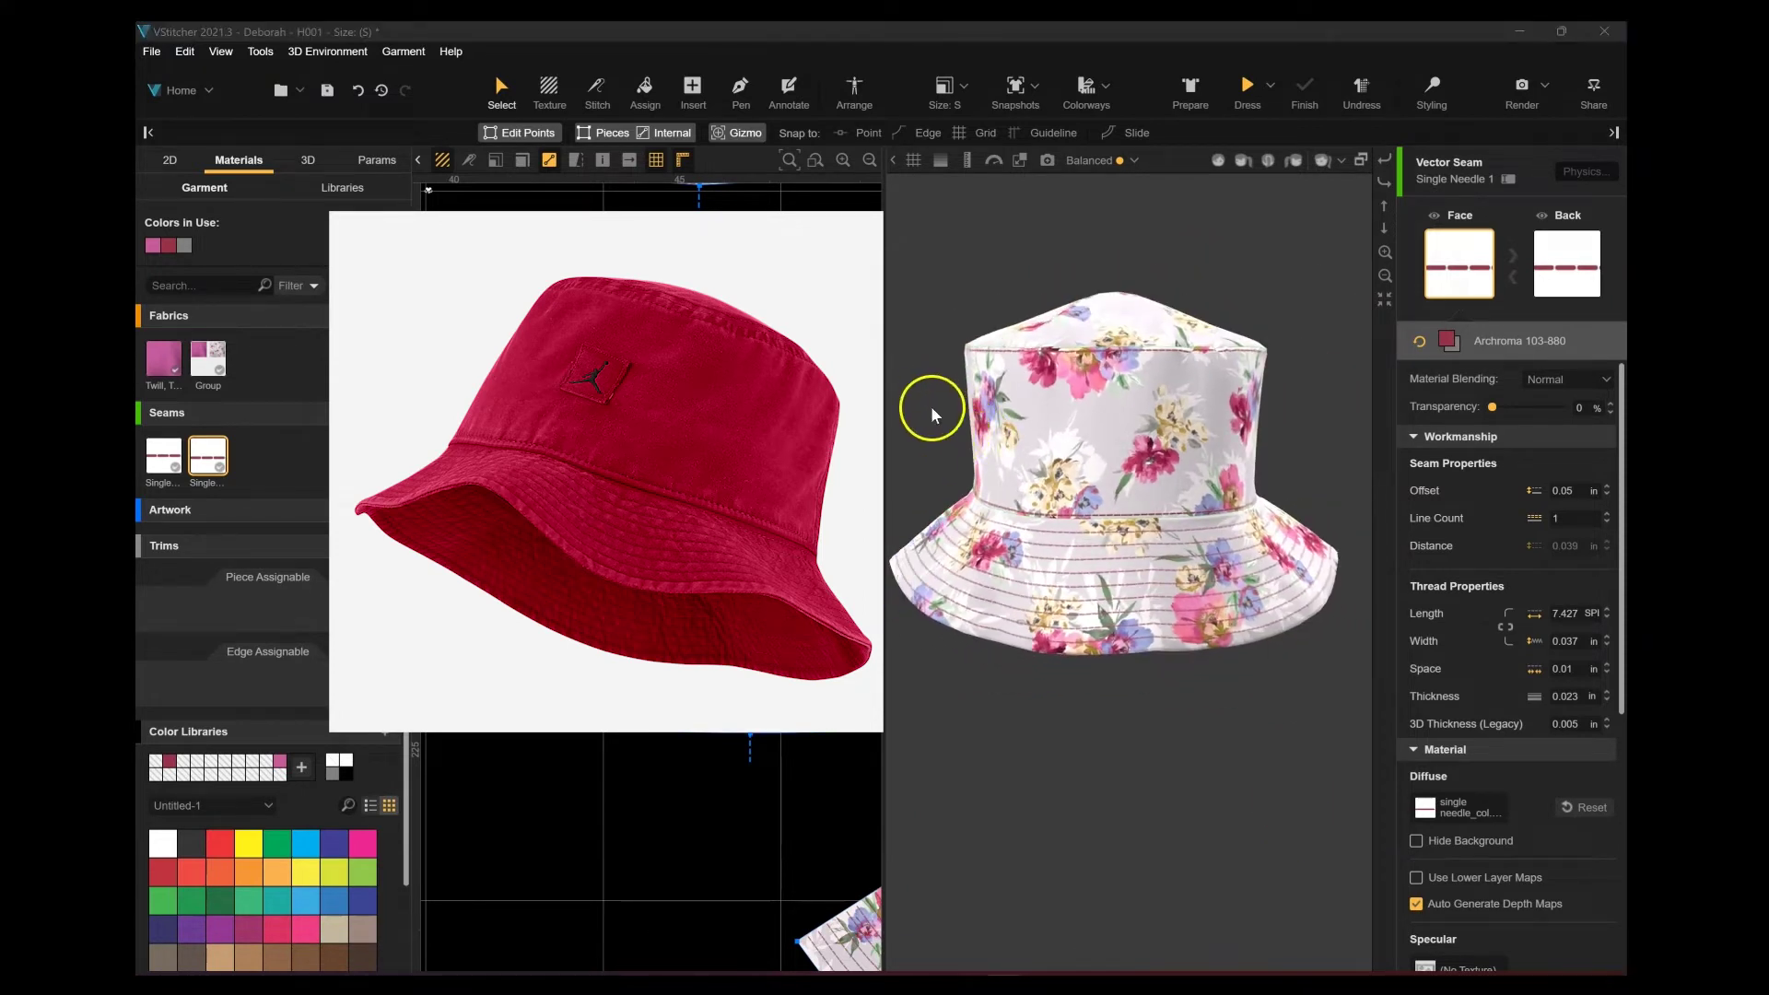
pyautogui.moveTo(864, 376); pyautogui.dragTo(682, 338)
pyautogui.click(533, 368)
pyautogui.click(522, 427)
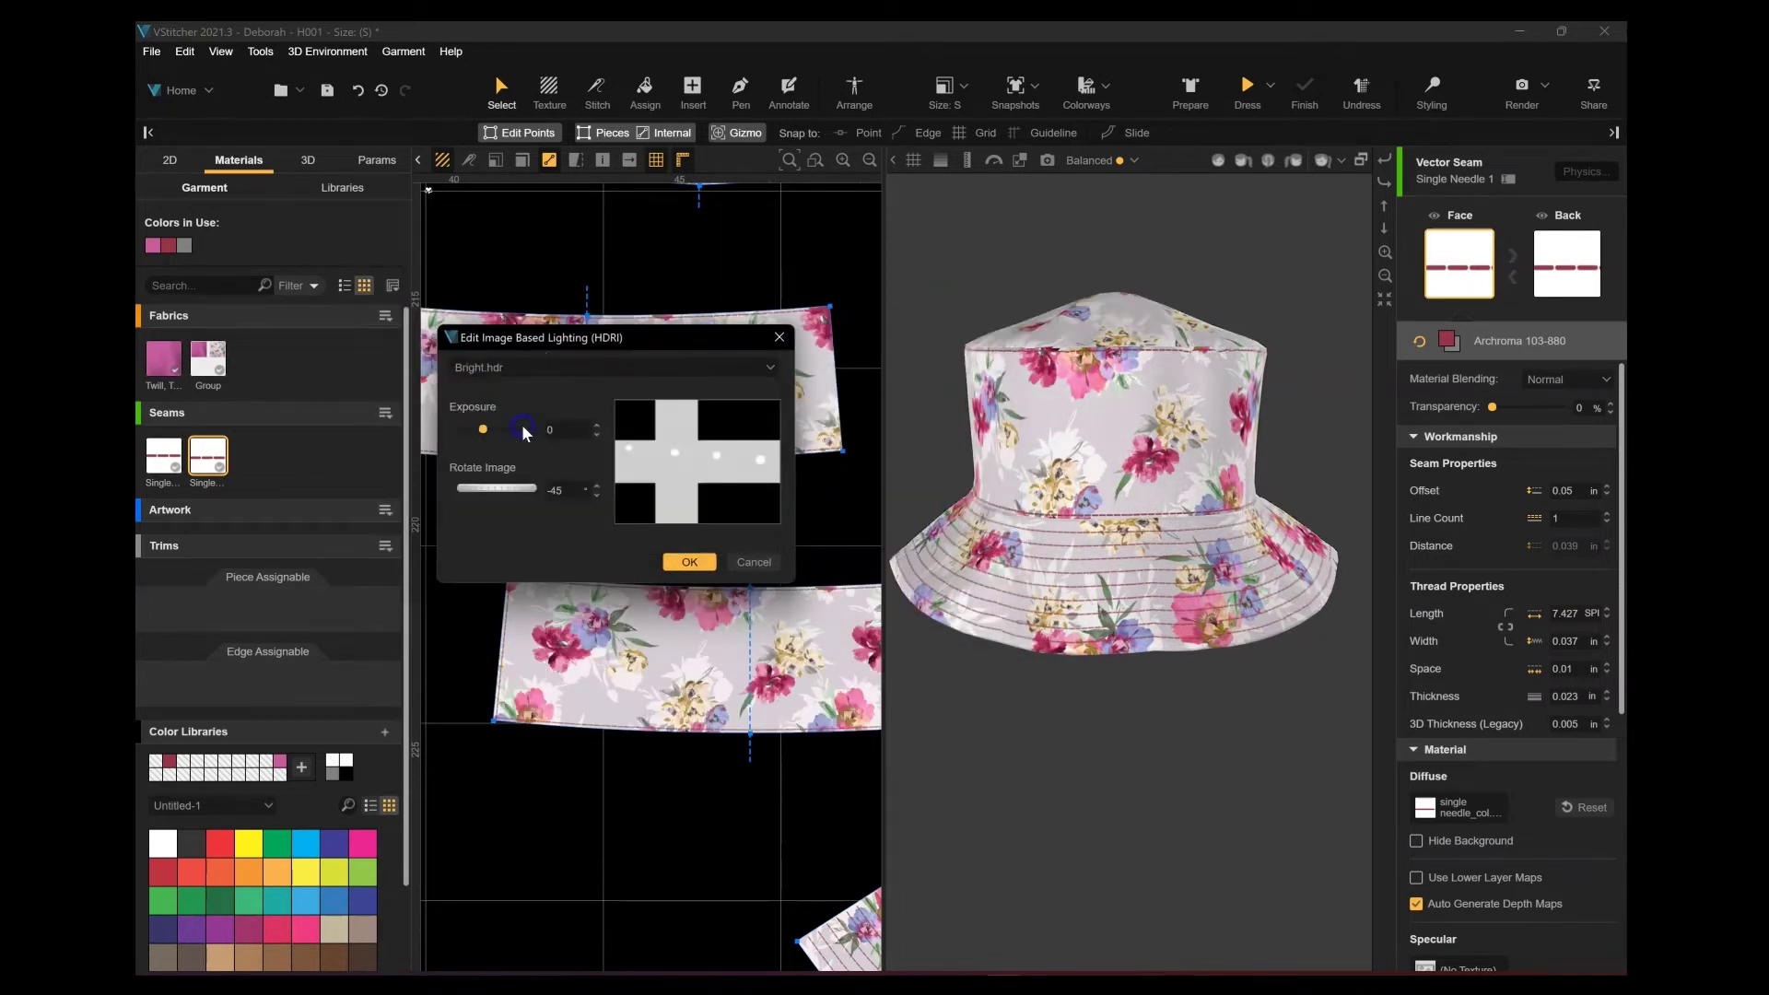
pyautogui.click(691, 561)
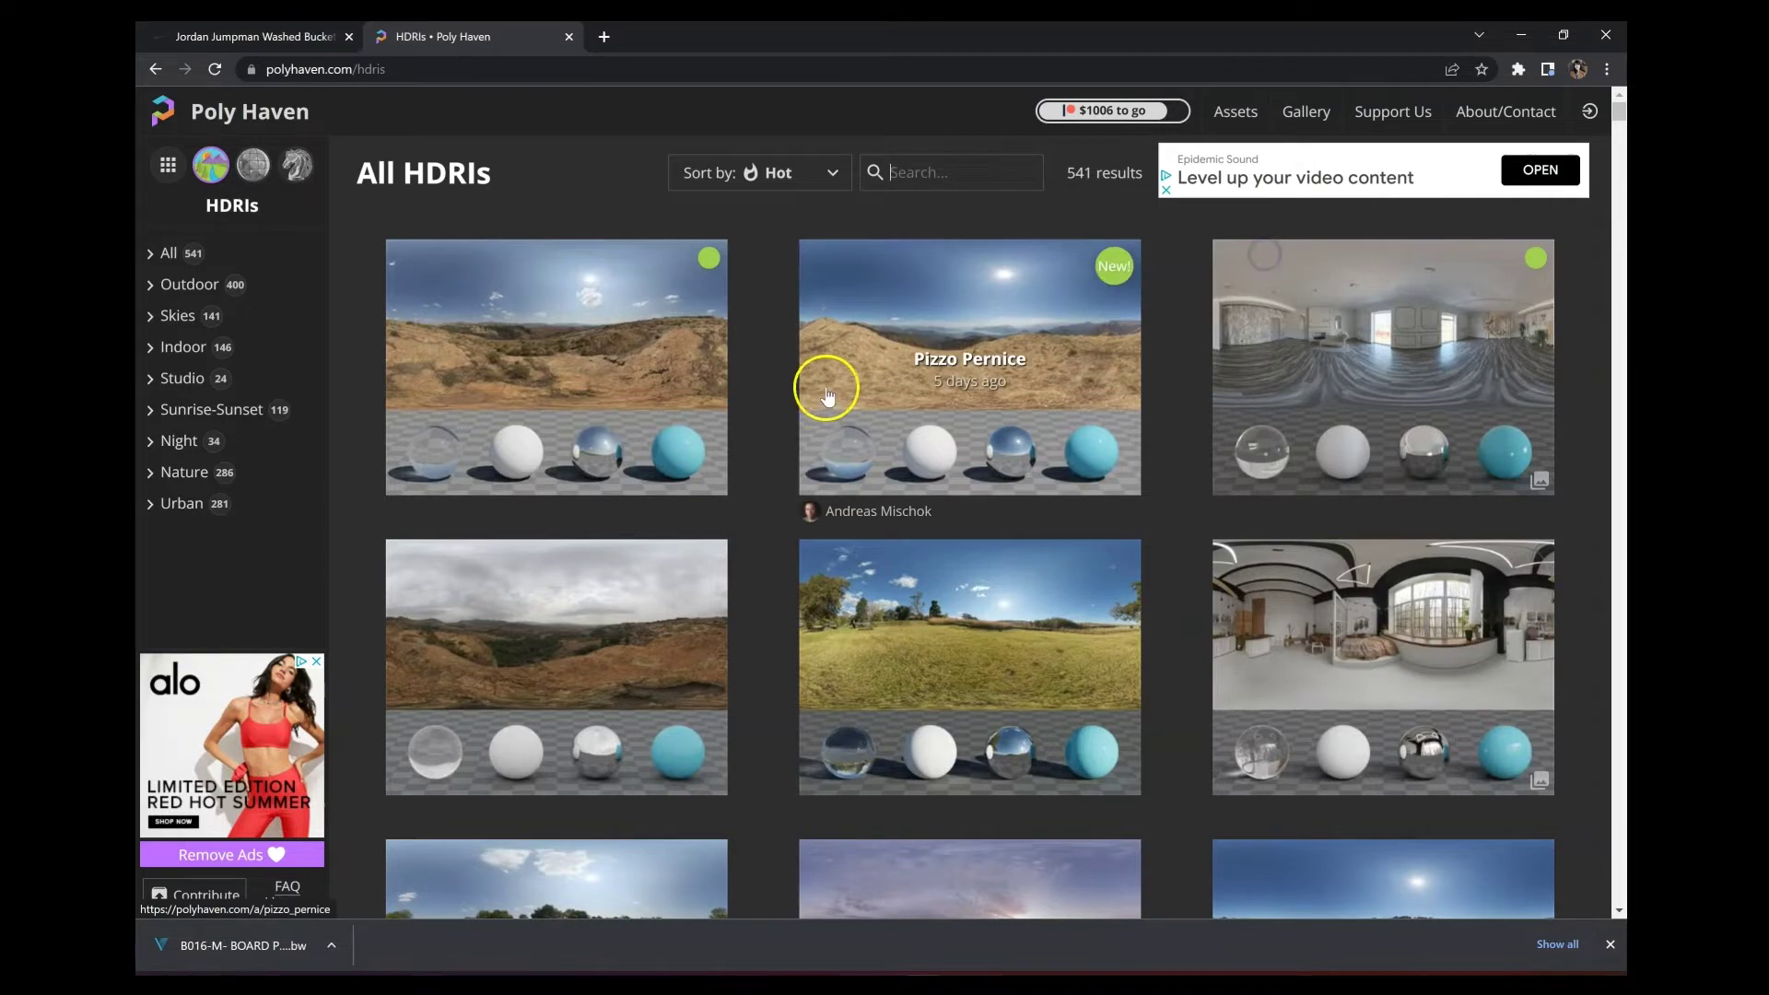
# Step: Search Poly Haven's HDRIs for "studio" and download Studio Small 05 as a 4K HDR file
pyautogui.click(910, 174)
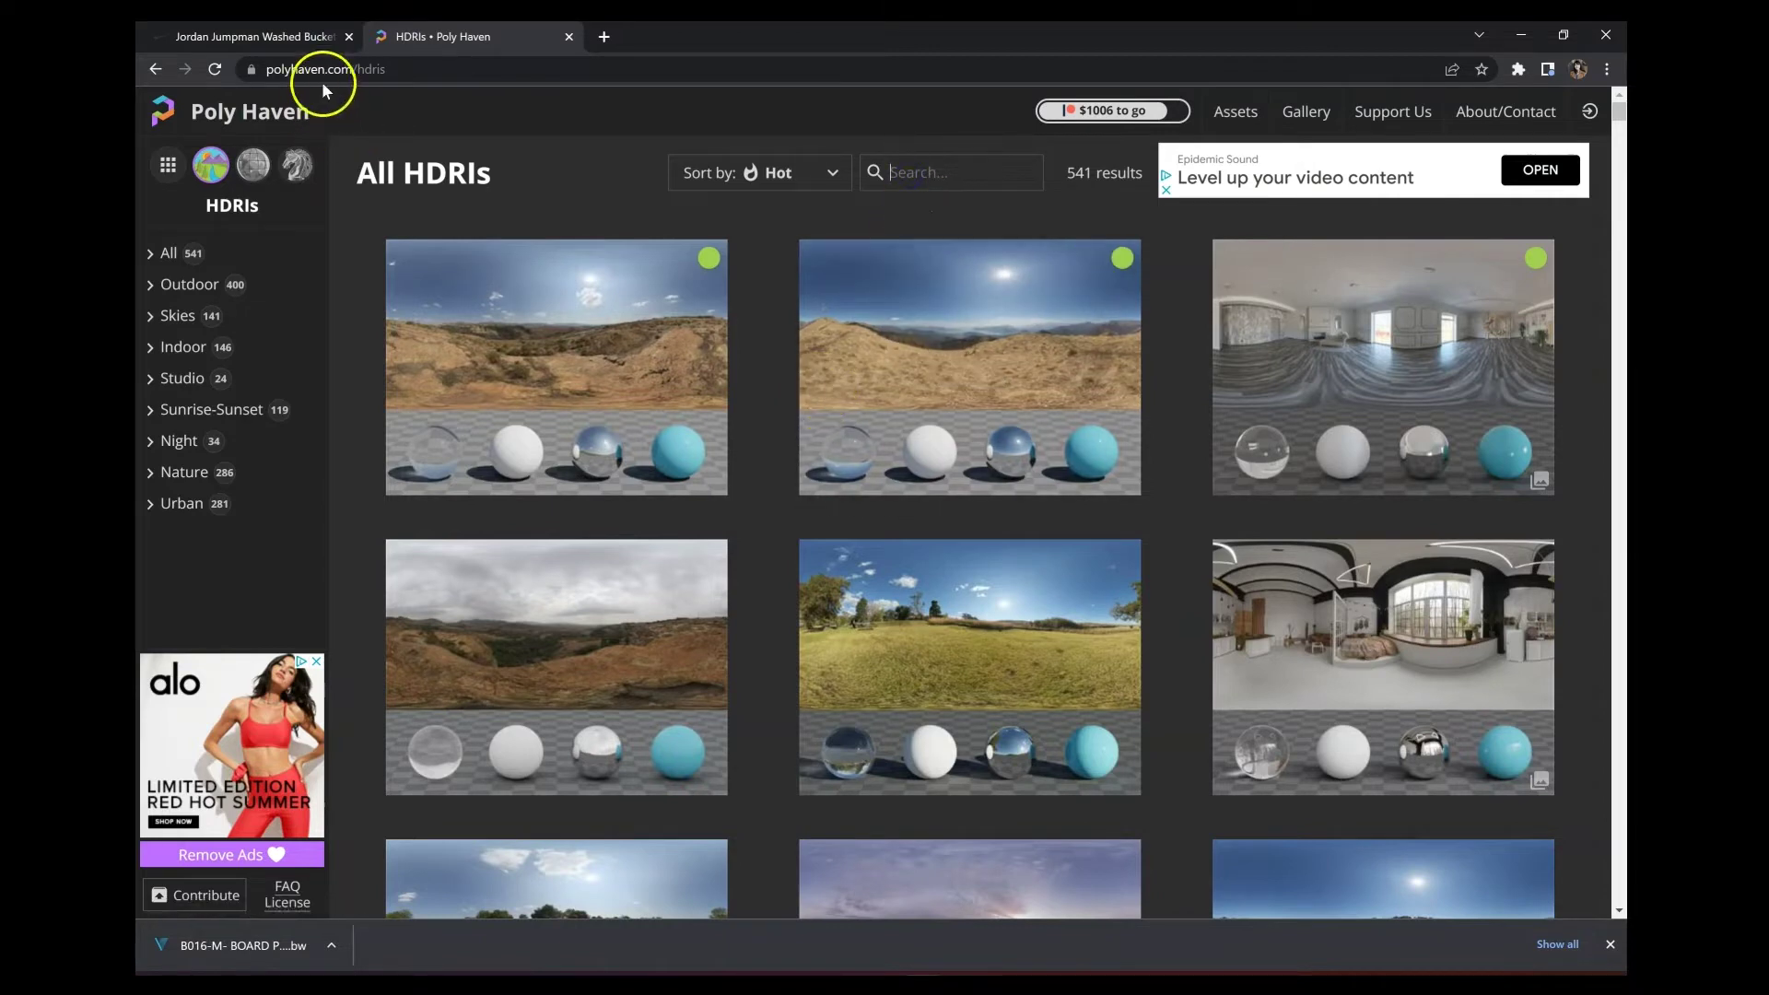
pyautogui.write('studio')
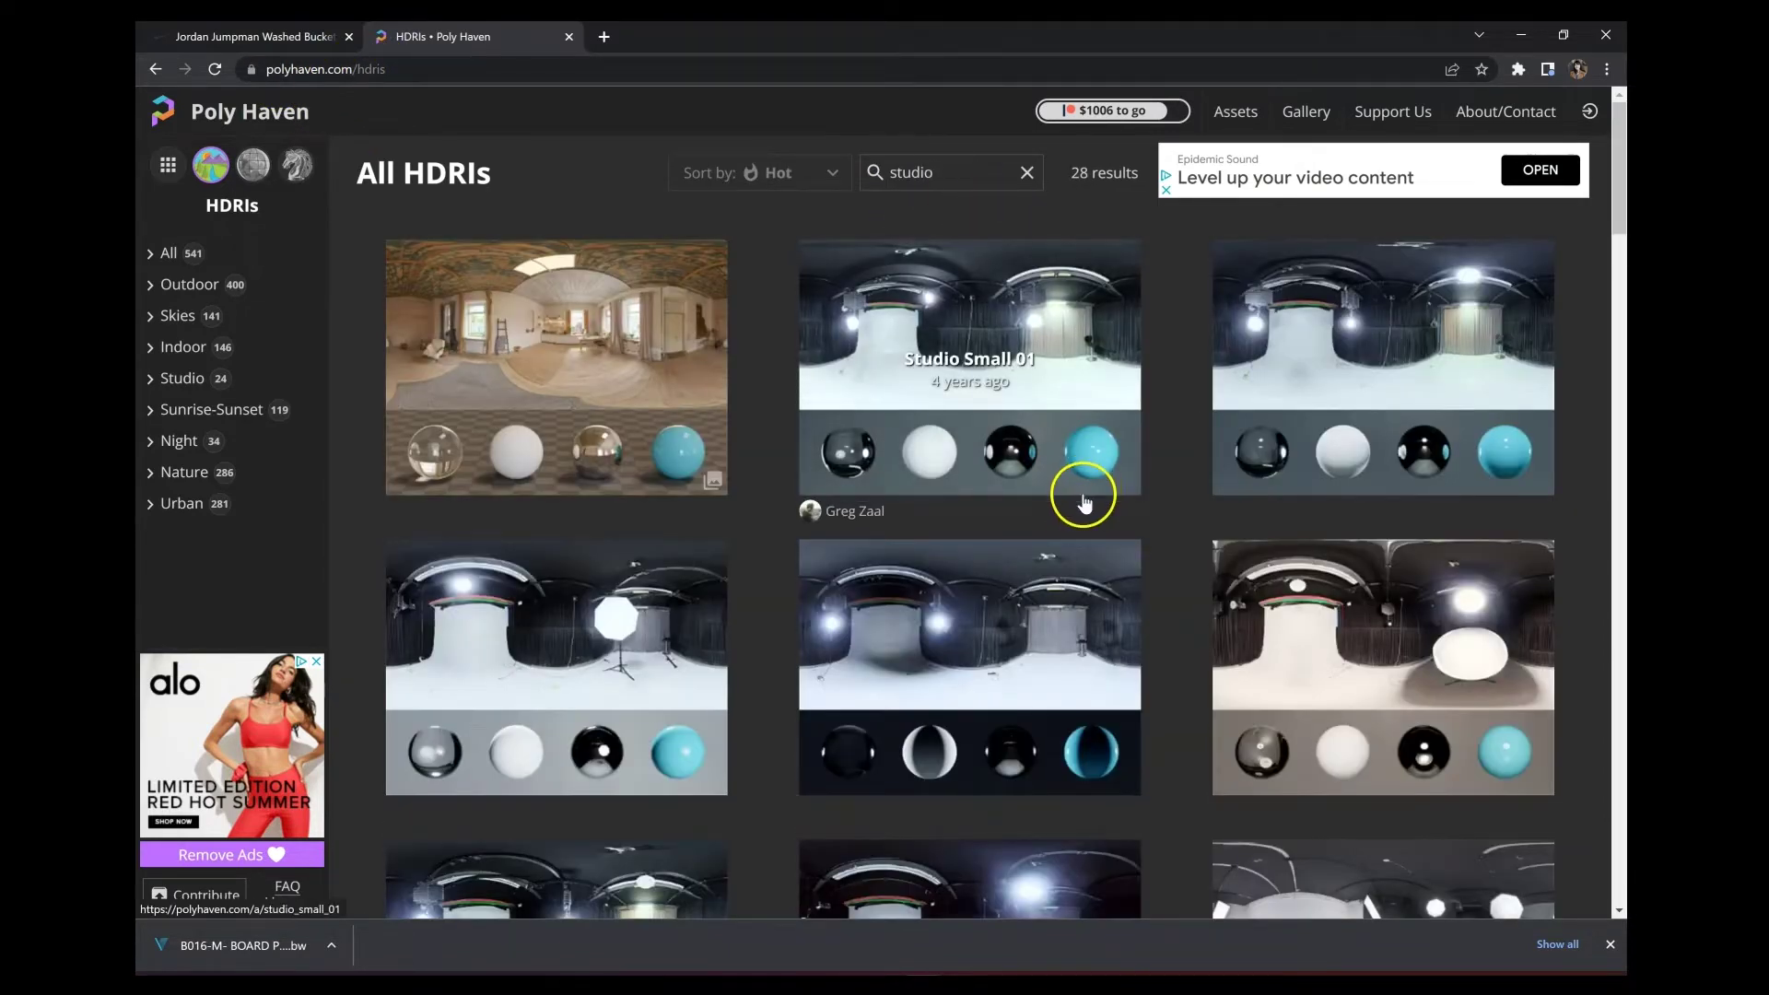
pyautogui.scroll(-1, 1082, 495)
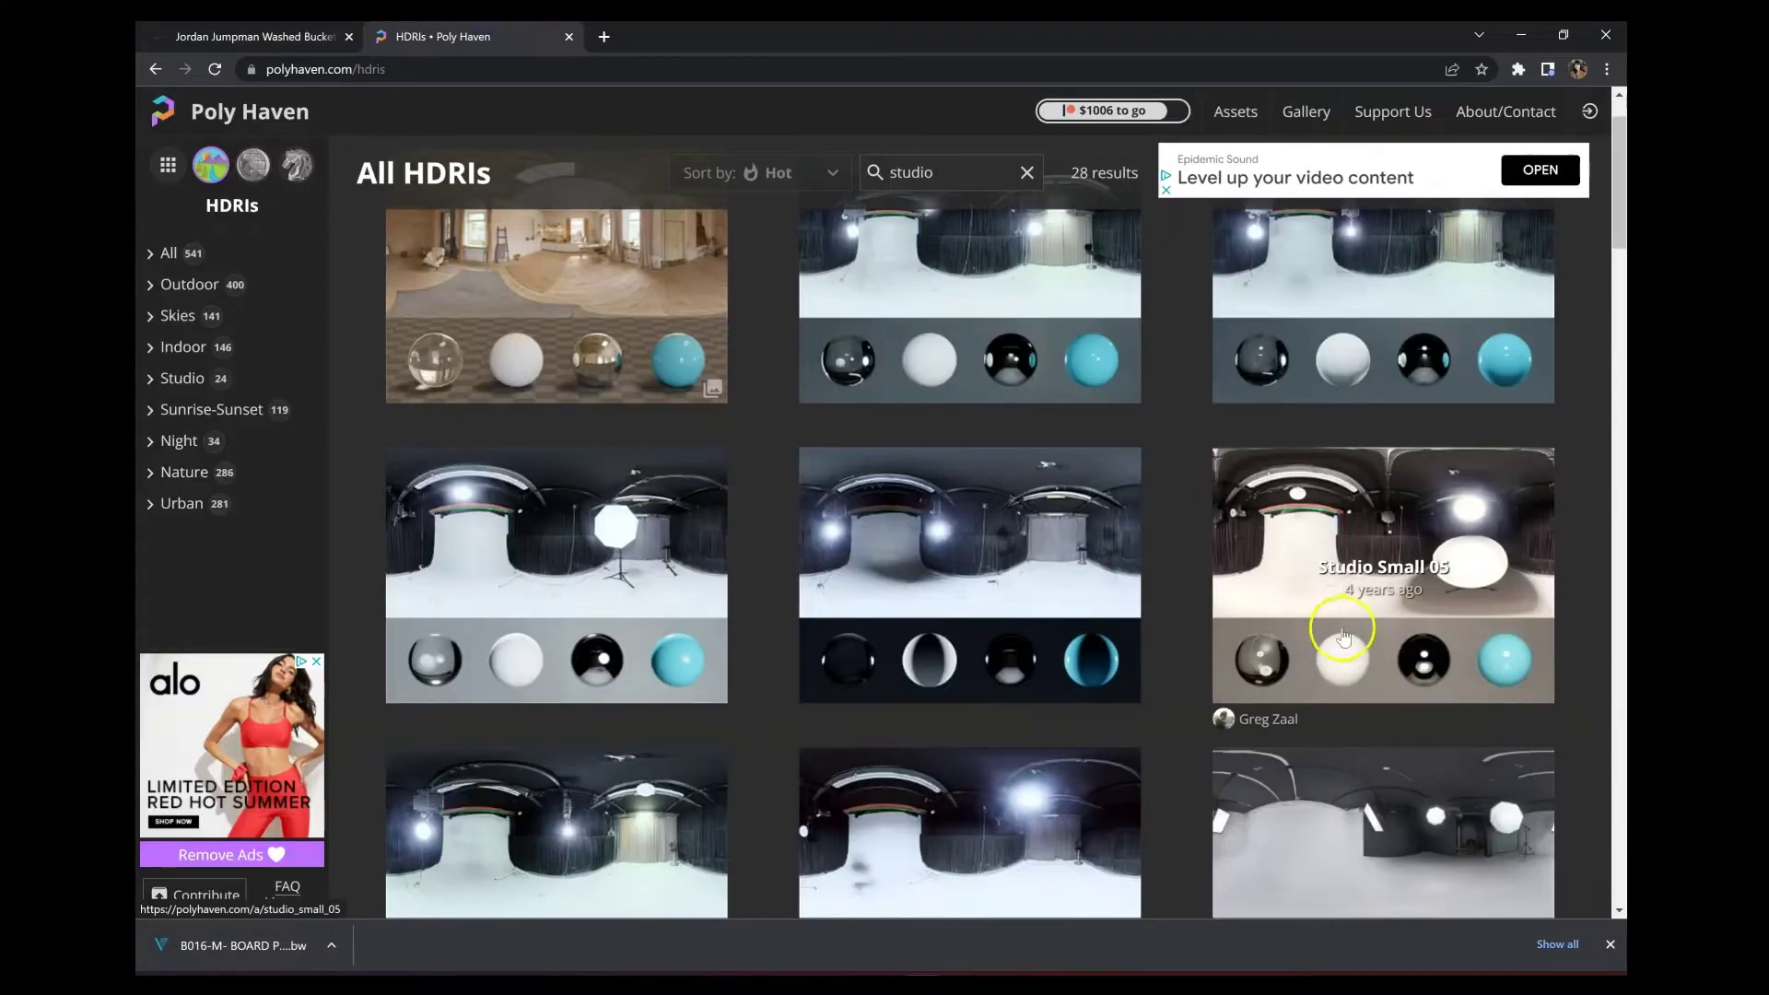
pyautogui.scroll(-12, 1299, 589)
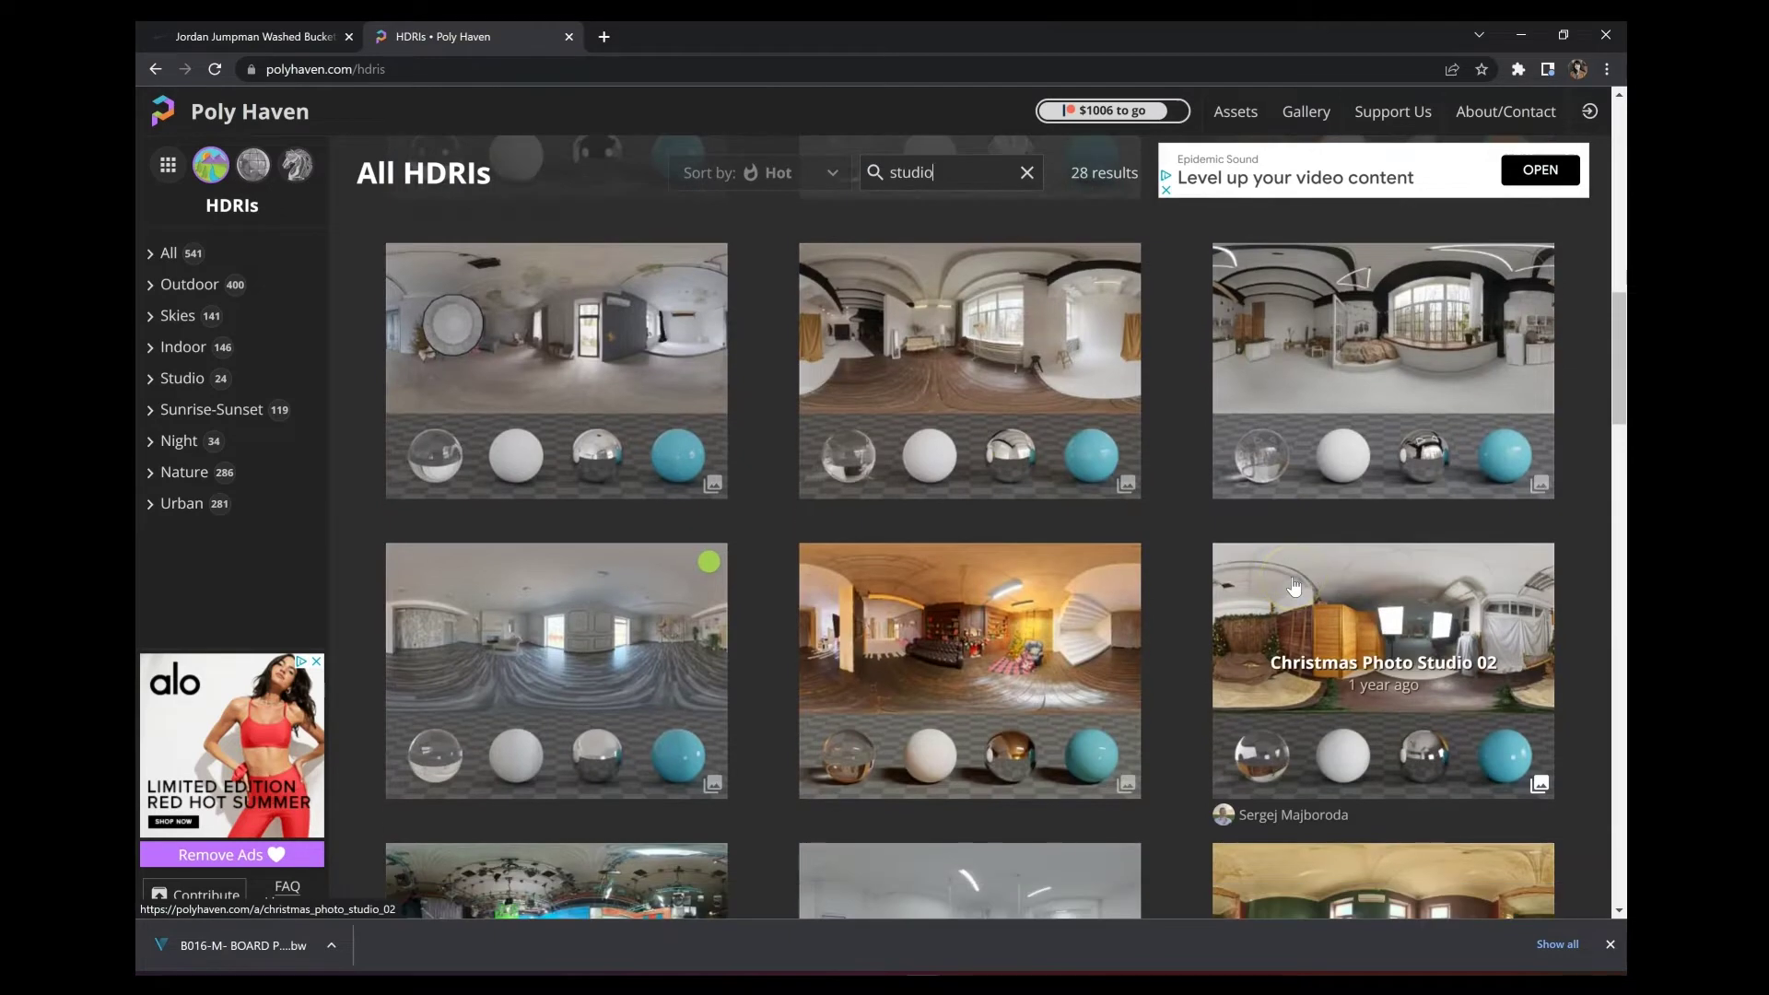
pyautogui.scroll(-6, 1293, 588)
pyautogui.scroll(6, 1294, 591)
pyautogui.scroll(-10, 1294, 589)
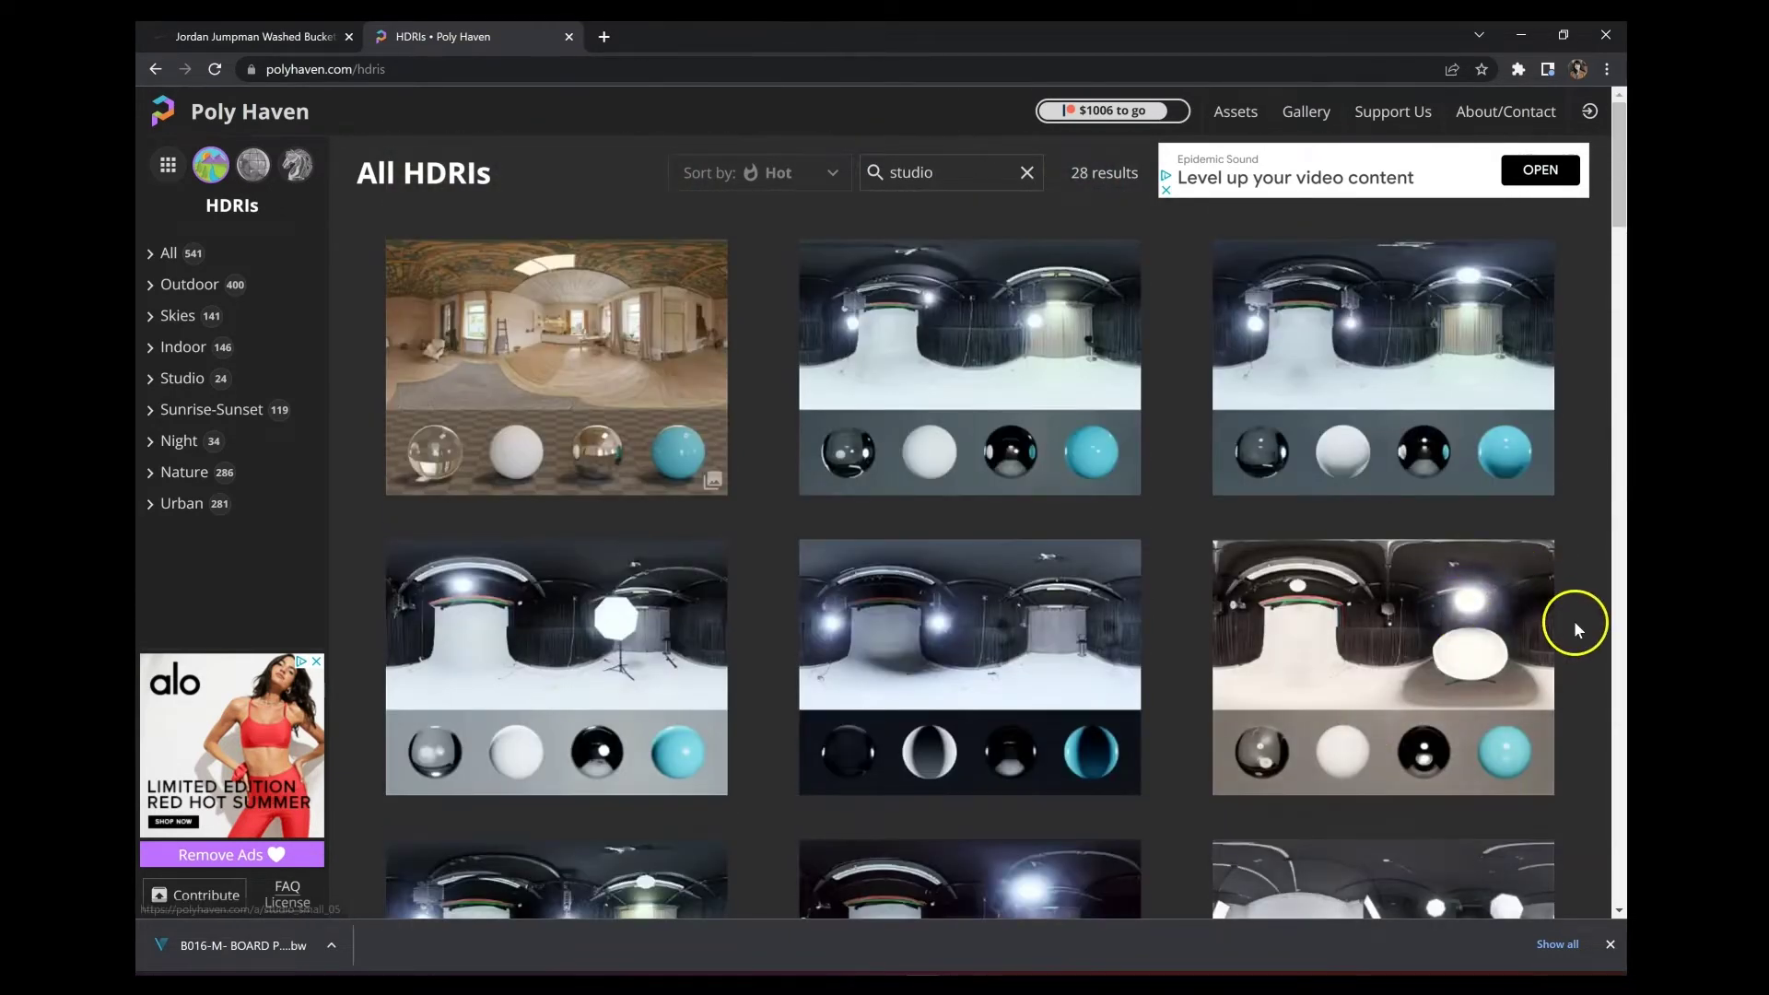
pyautogui.scroll(-5, 1466, 612)
pyautogui.scroll(5, 1467, 615)
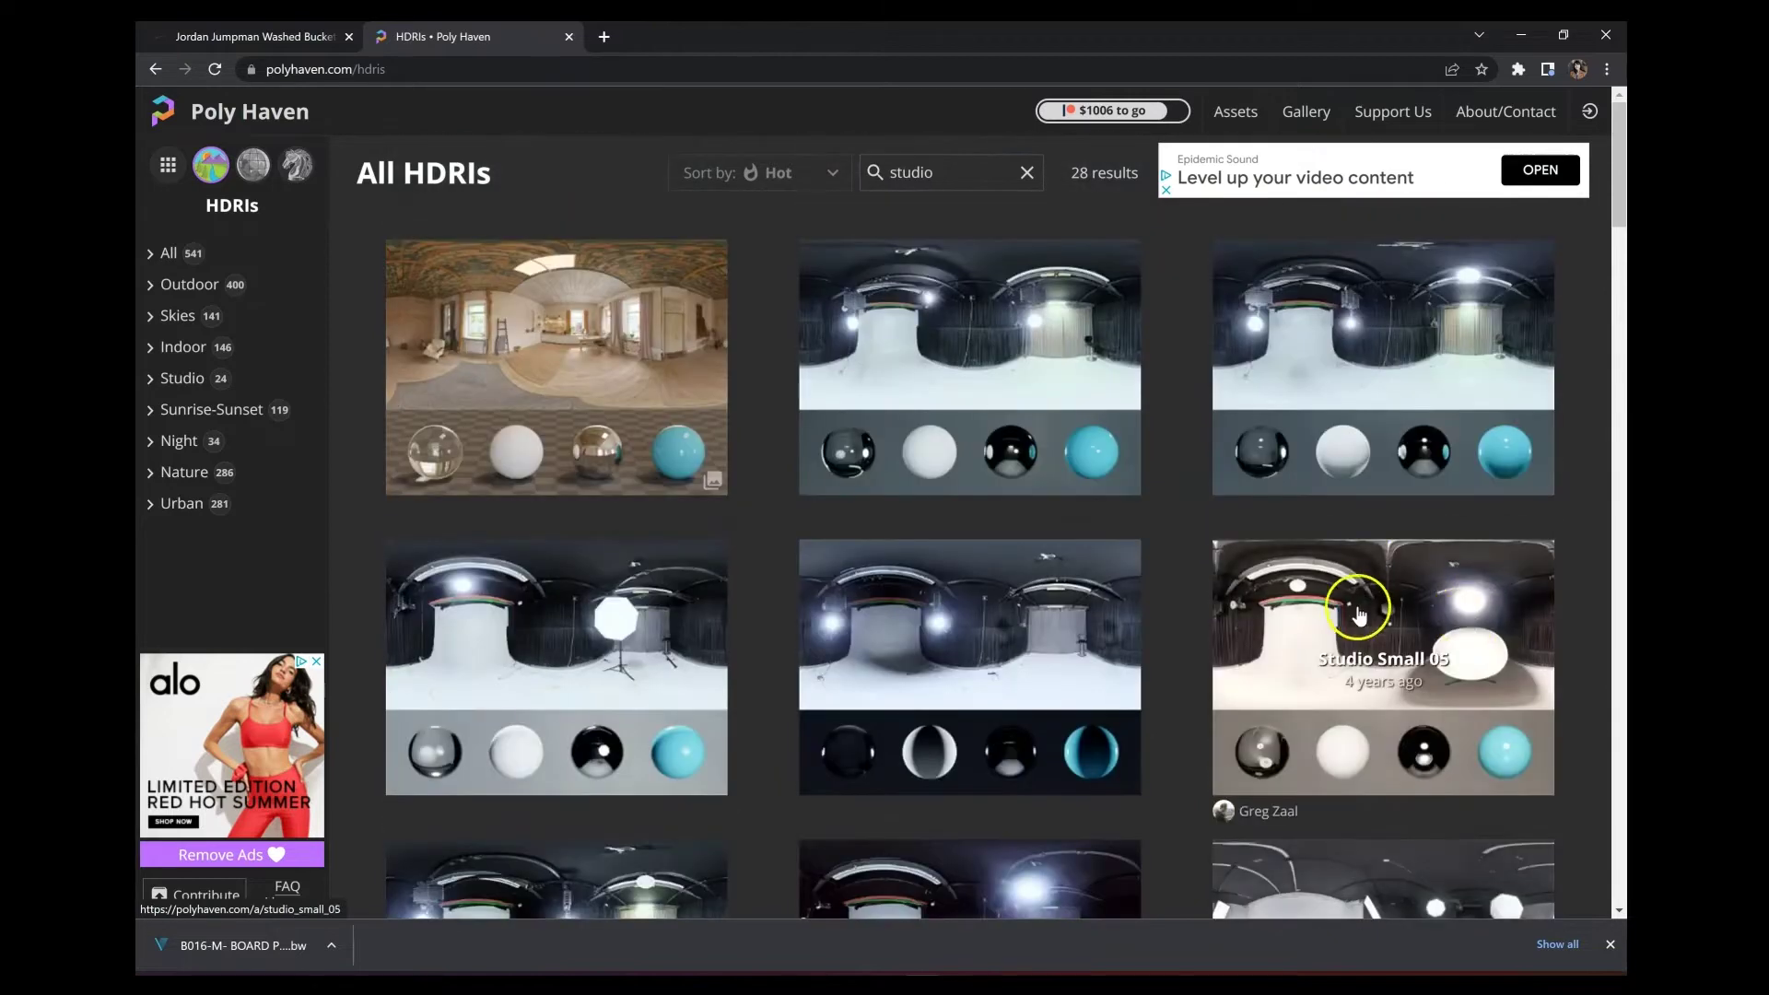
pyautogui.click(1467, 626)
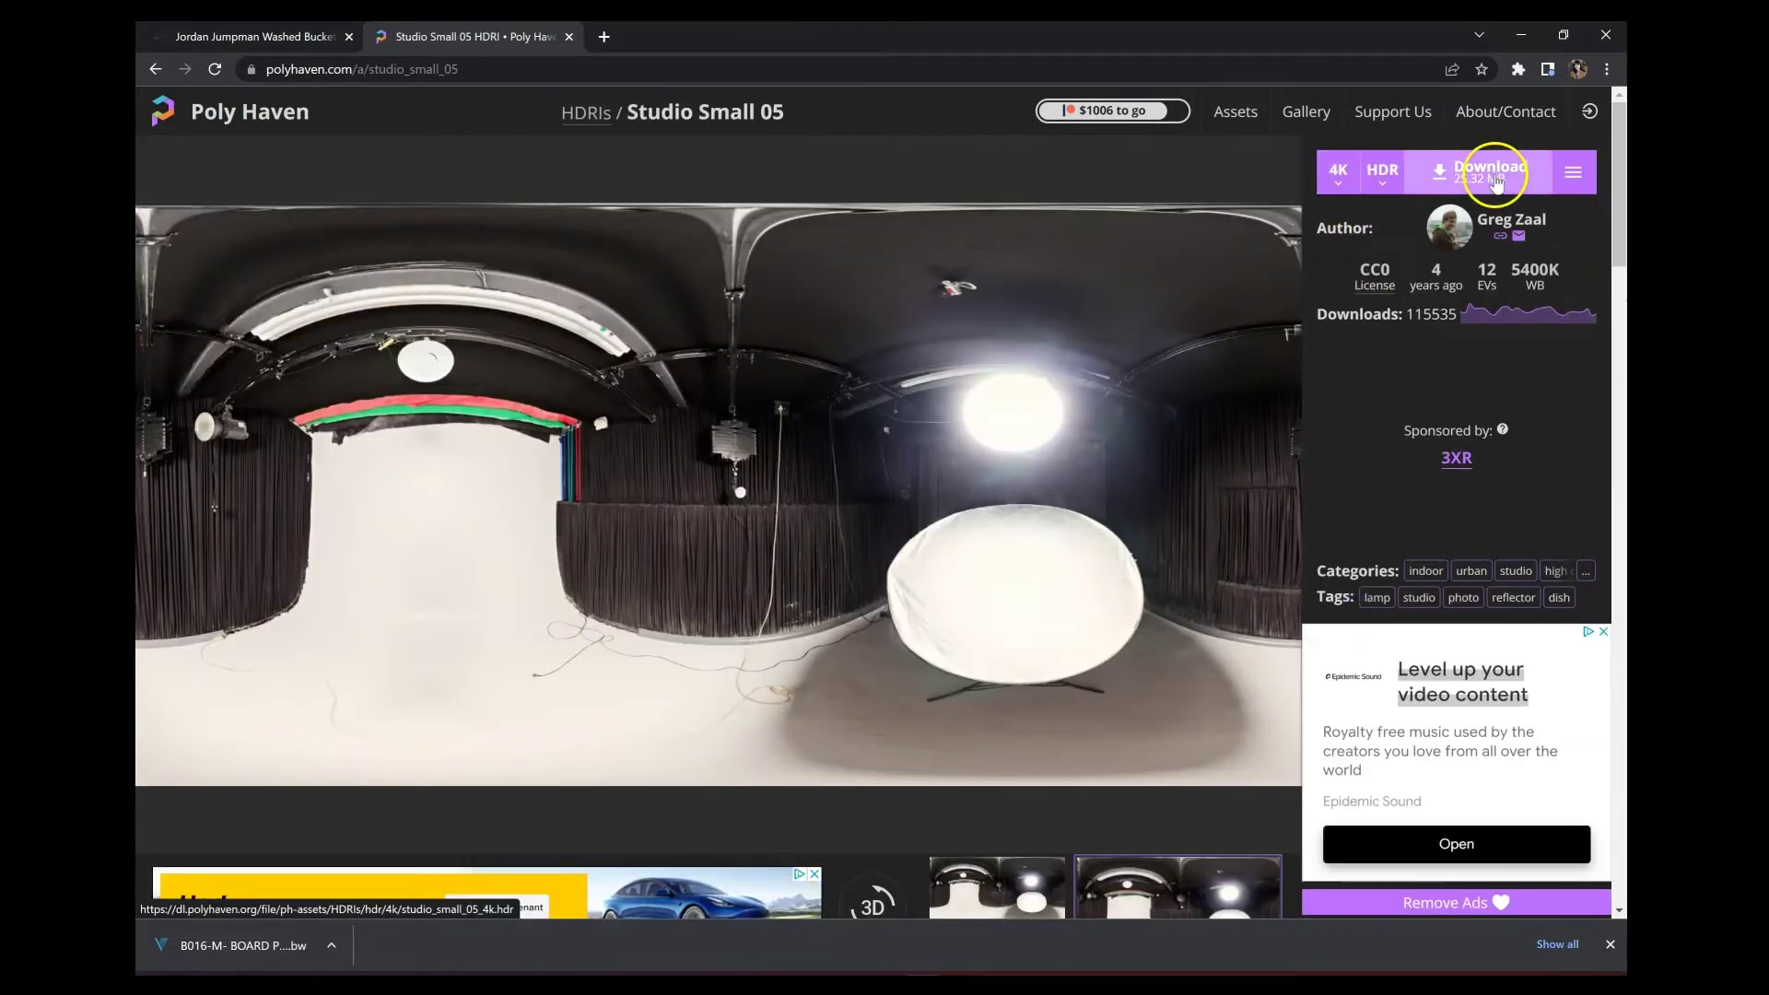
pyautogui.click(1543, 184)
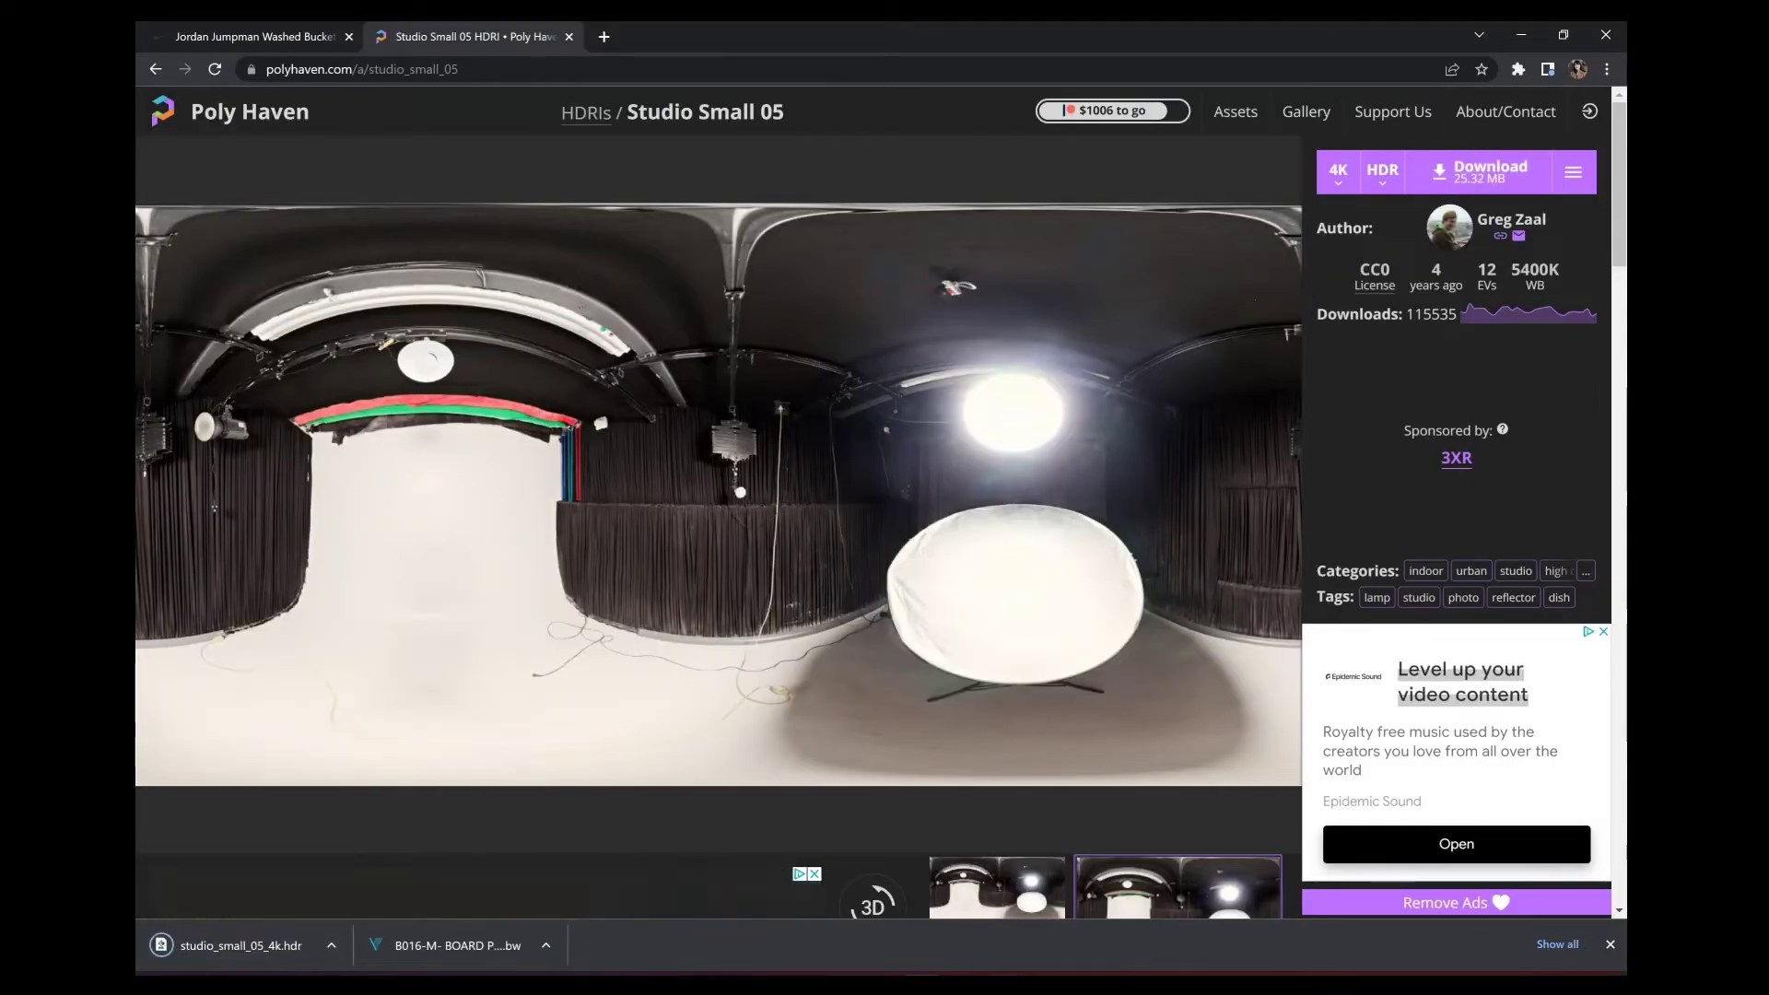
# Step: Switch to VStitcher and load the downloaded studio_small_05_4k.hdr as the 3D environment's image-based lighting
pyautogui.moveTo(1003, 982)
pyautogui.click(1003, 901)
pyautogui.keyDown('alt'); pyautogui.moveTo(959, 586); pyautogui.dragTo(1284, 673); pyautogui.keyUp('alt')
pyautogui.rightClick(1005, 287)
pyautogui.click(987, 379)
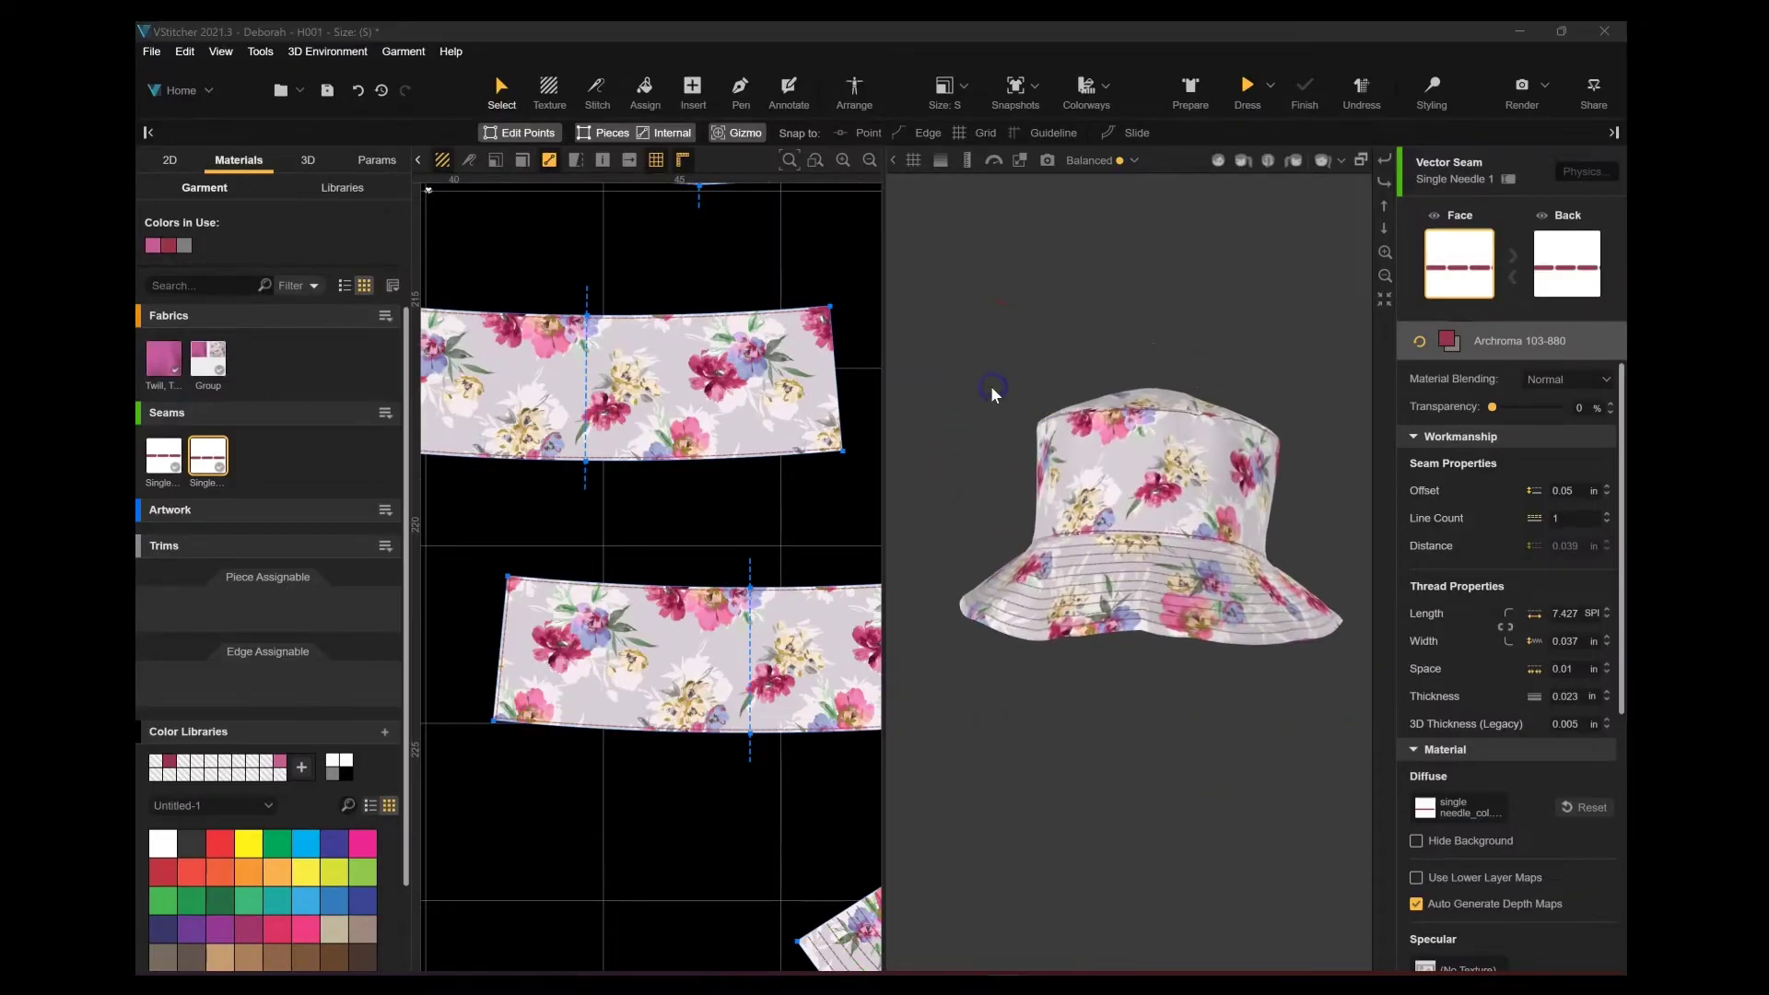
pyautogui.click(594, 339)
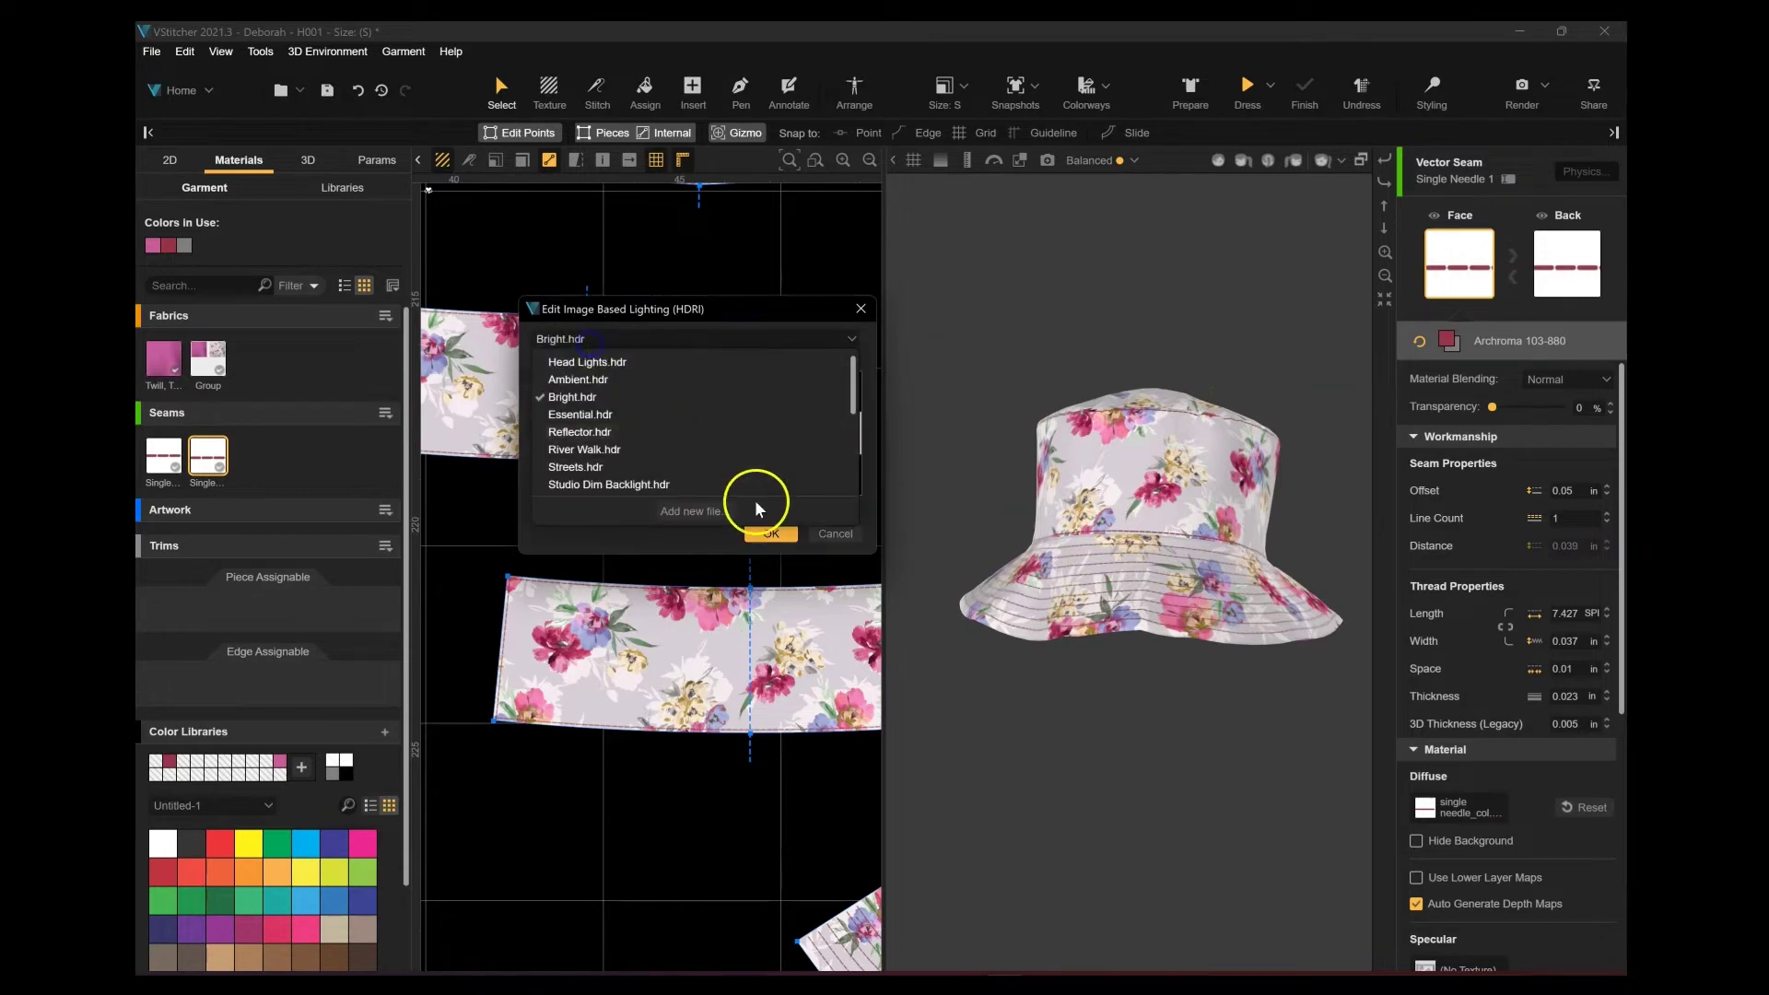
pyautogui.click(704, 502)
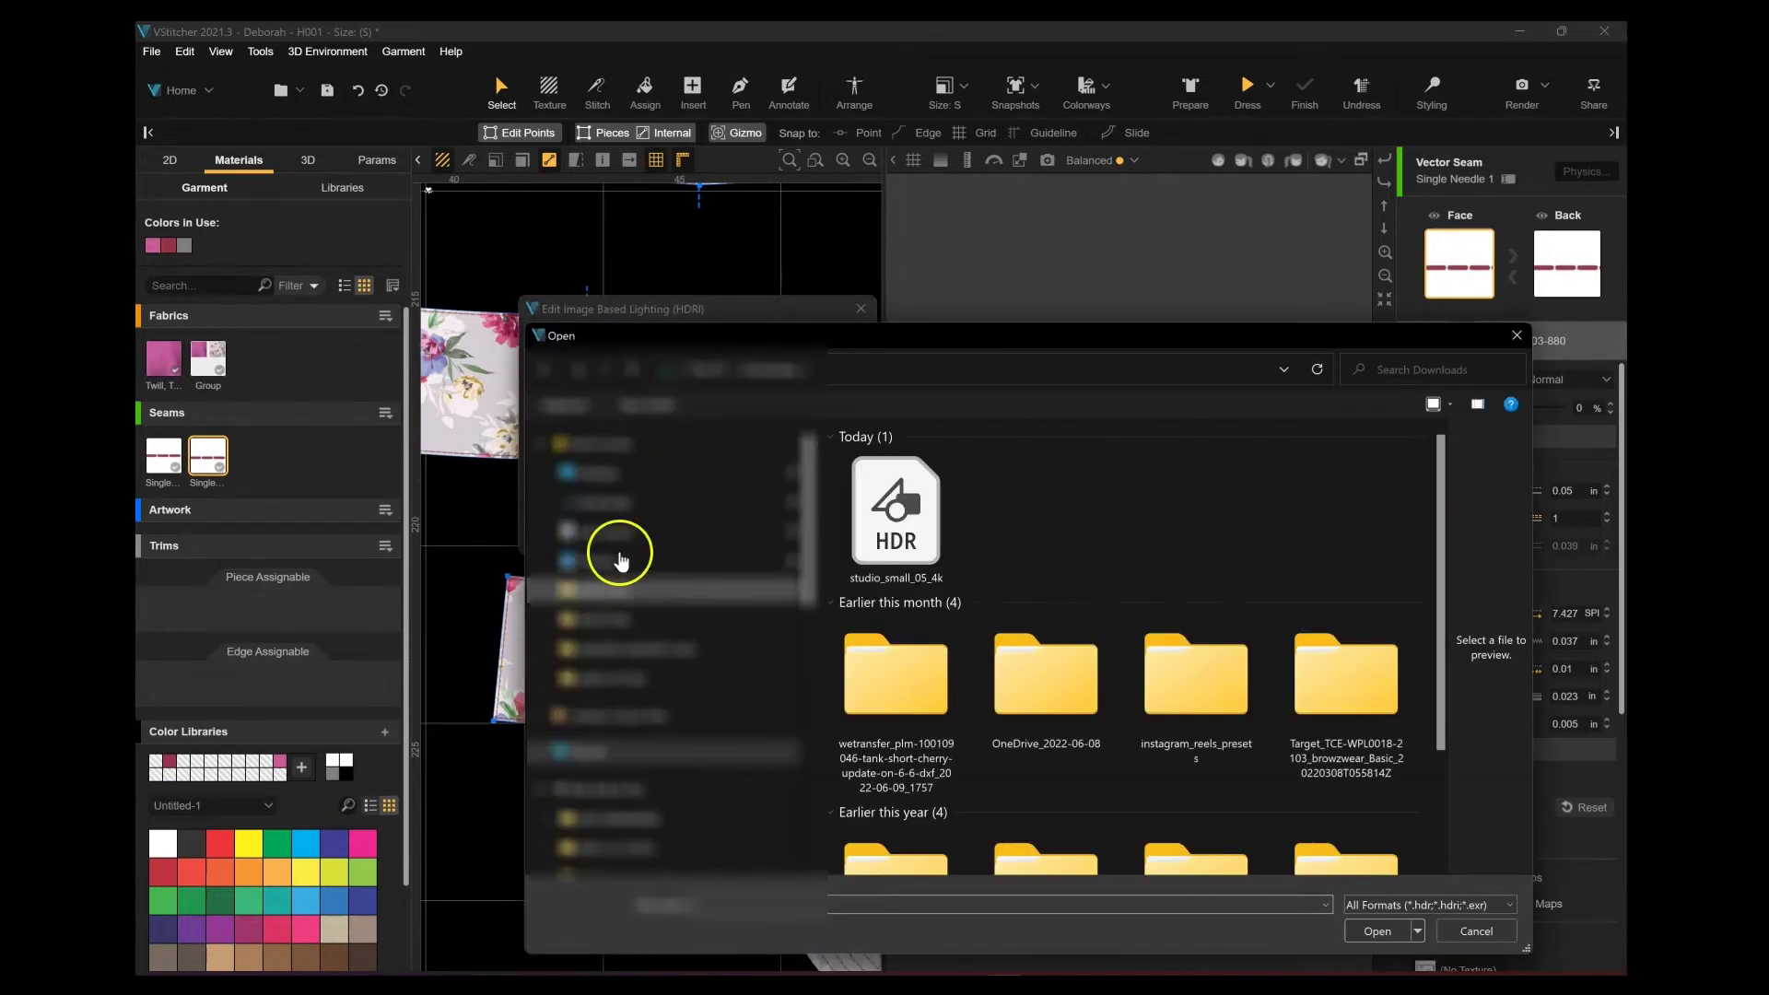
pyautogui.doubleClick(895, 511)
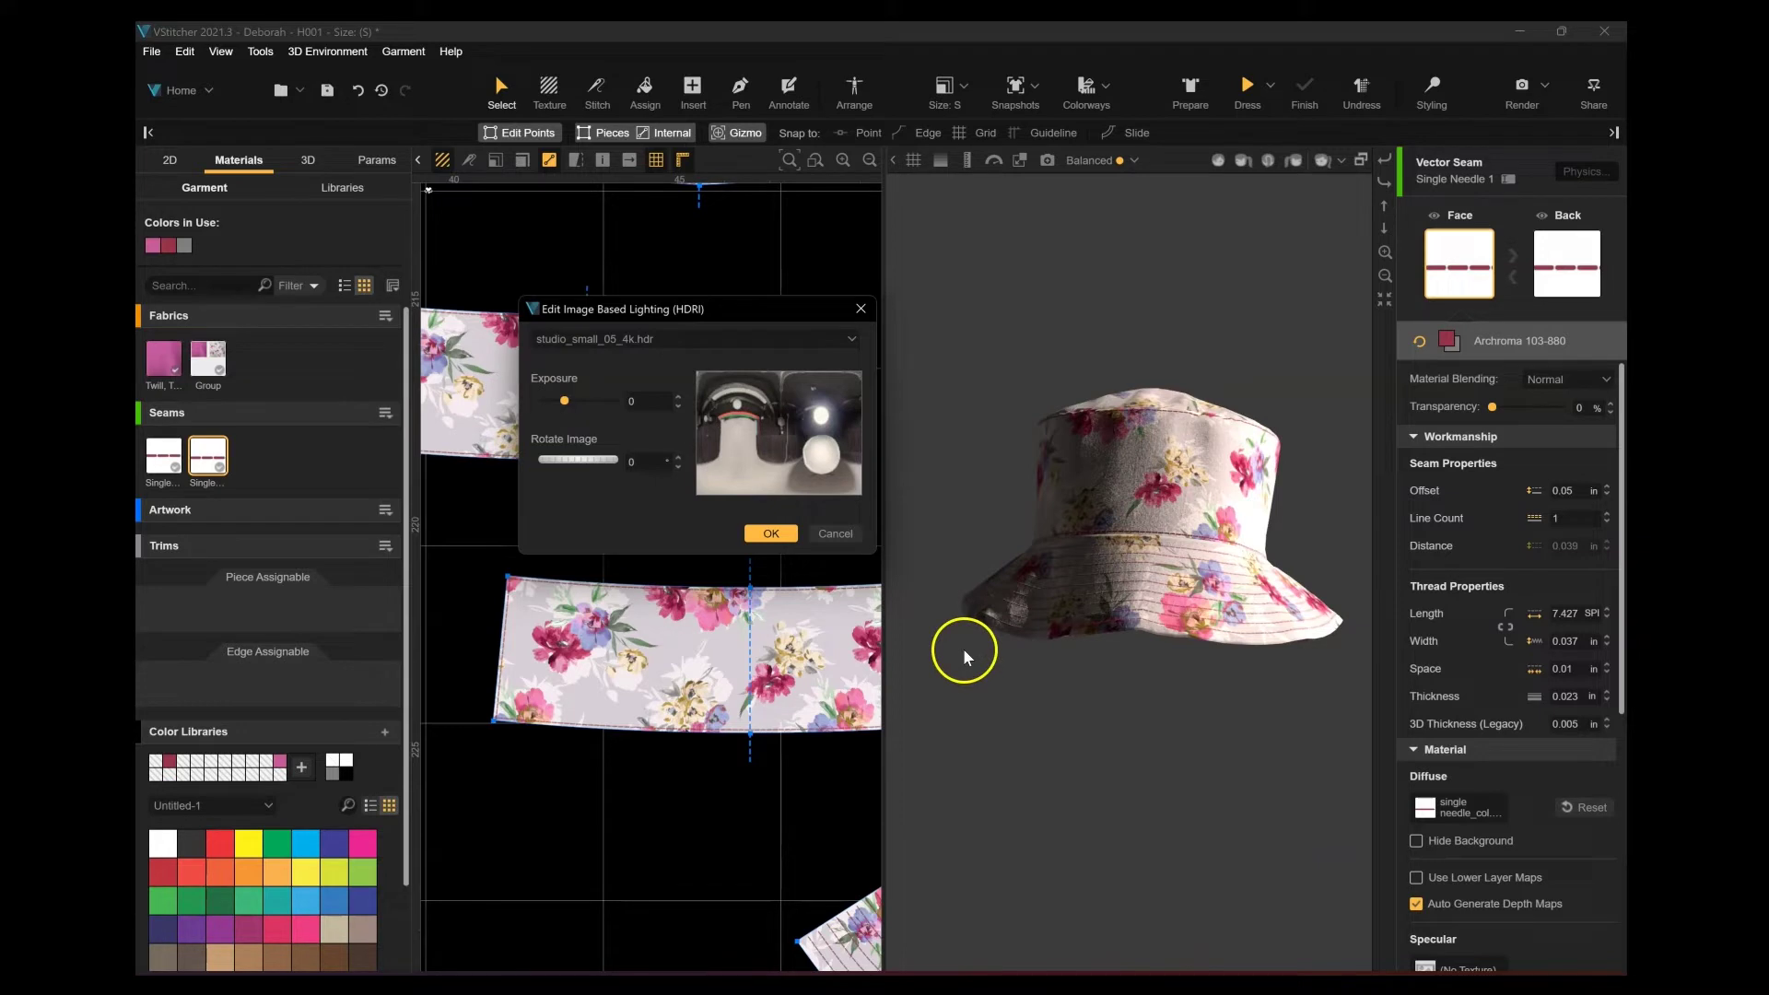
# Step: Rotate the studio lighting image to about -124 degrees and lower its exposure
pyautogui.click(580, 459)
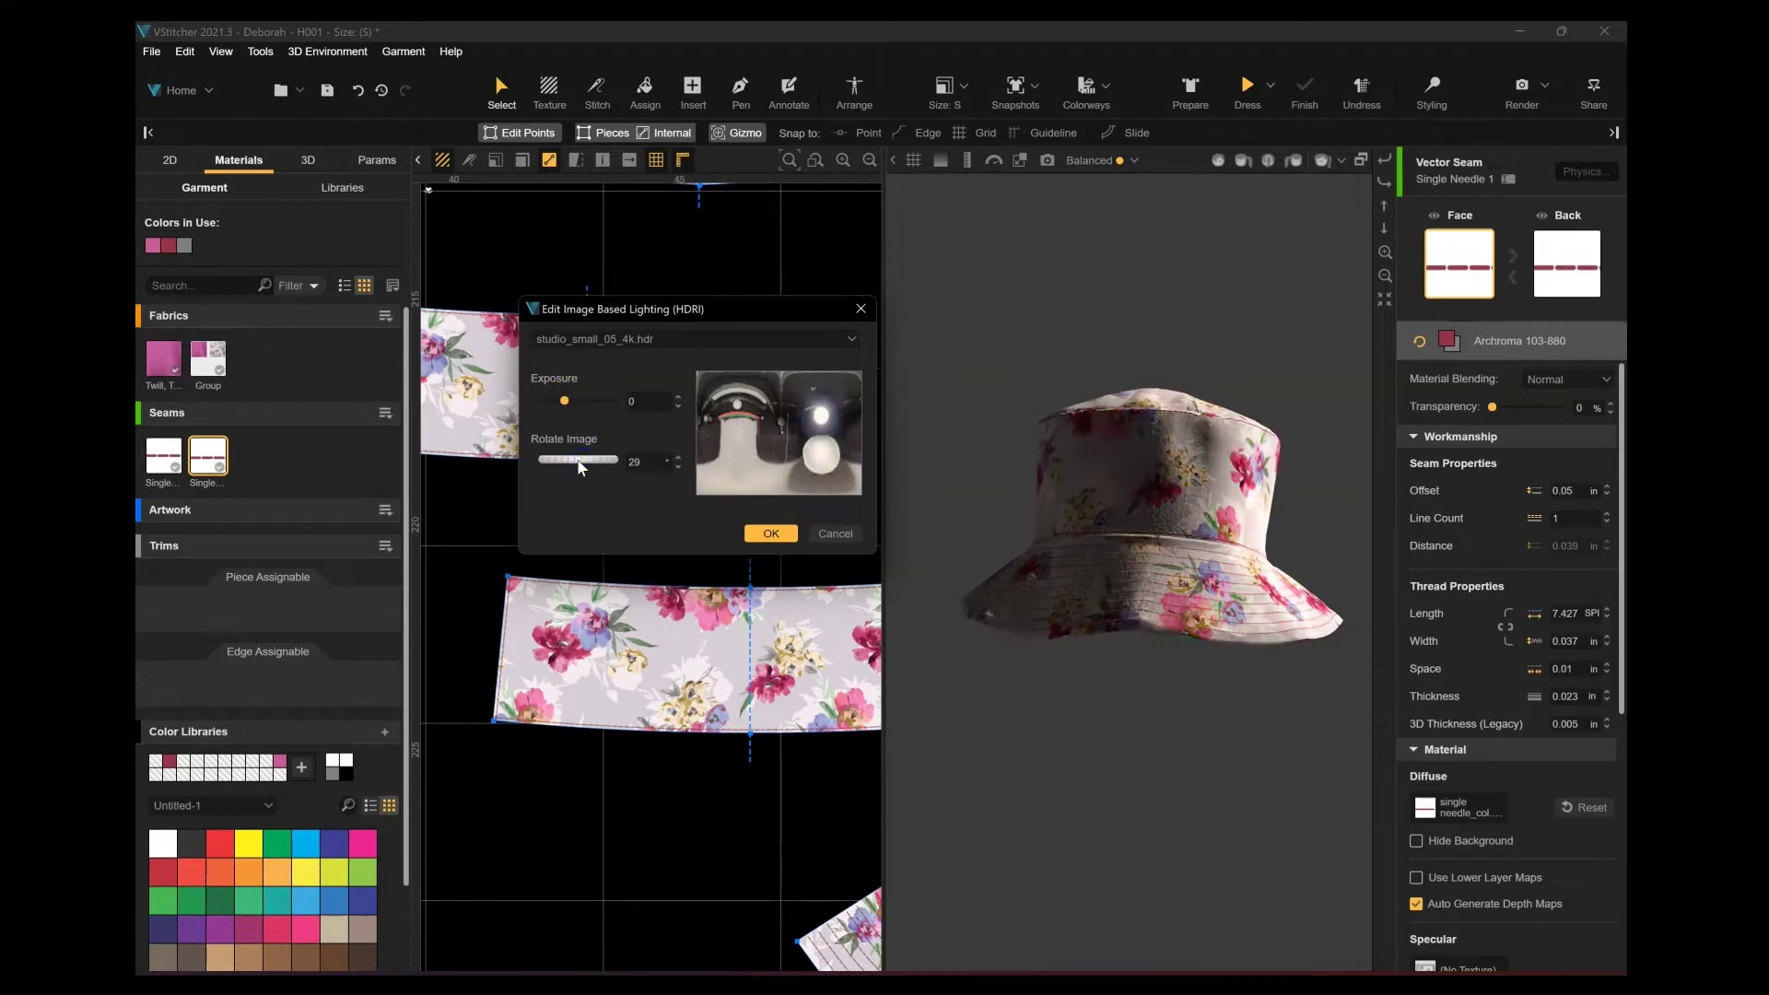
pyautogui.moveTo(578, 460); pyautogui.dragTo(589, 460)
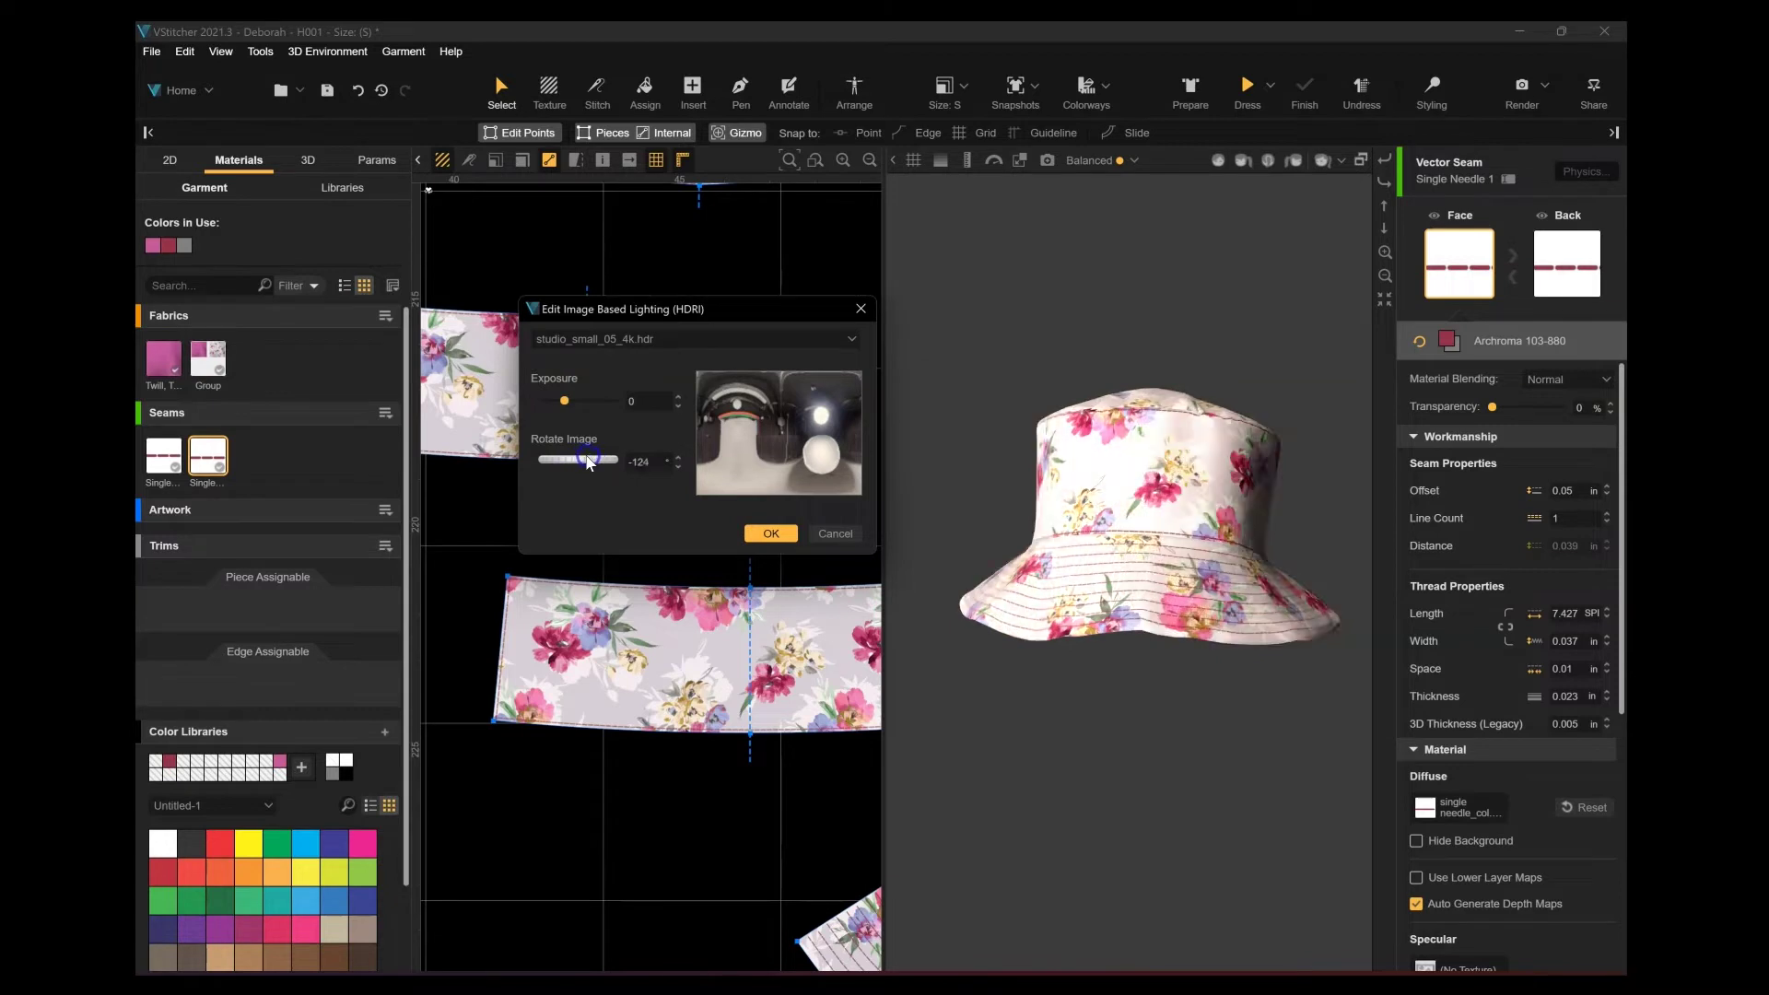
pyautogui.click(678, 407)
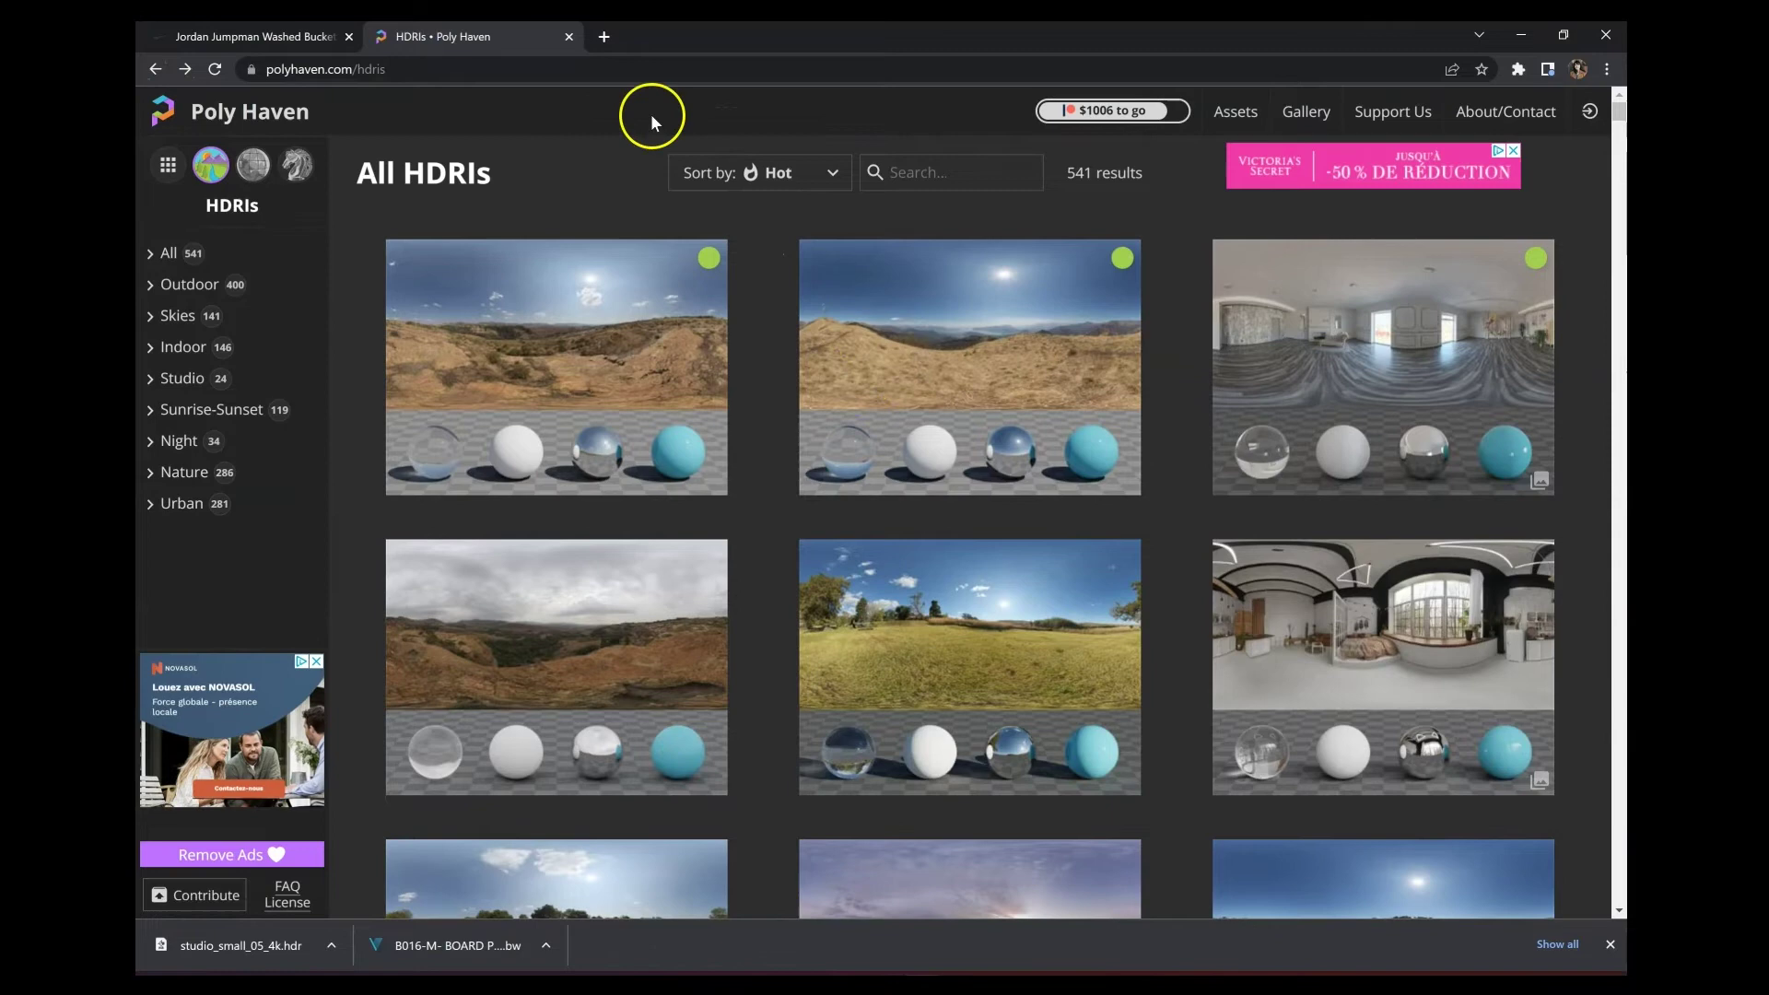
# Step: Search Poly Haven's HDRIs for "studio" again and download Neon Photostudio as a 4K HDR file
pyautogui.click(916, 171)
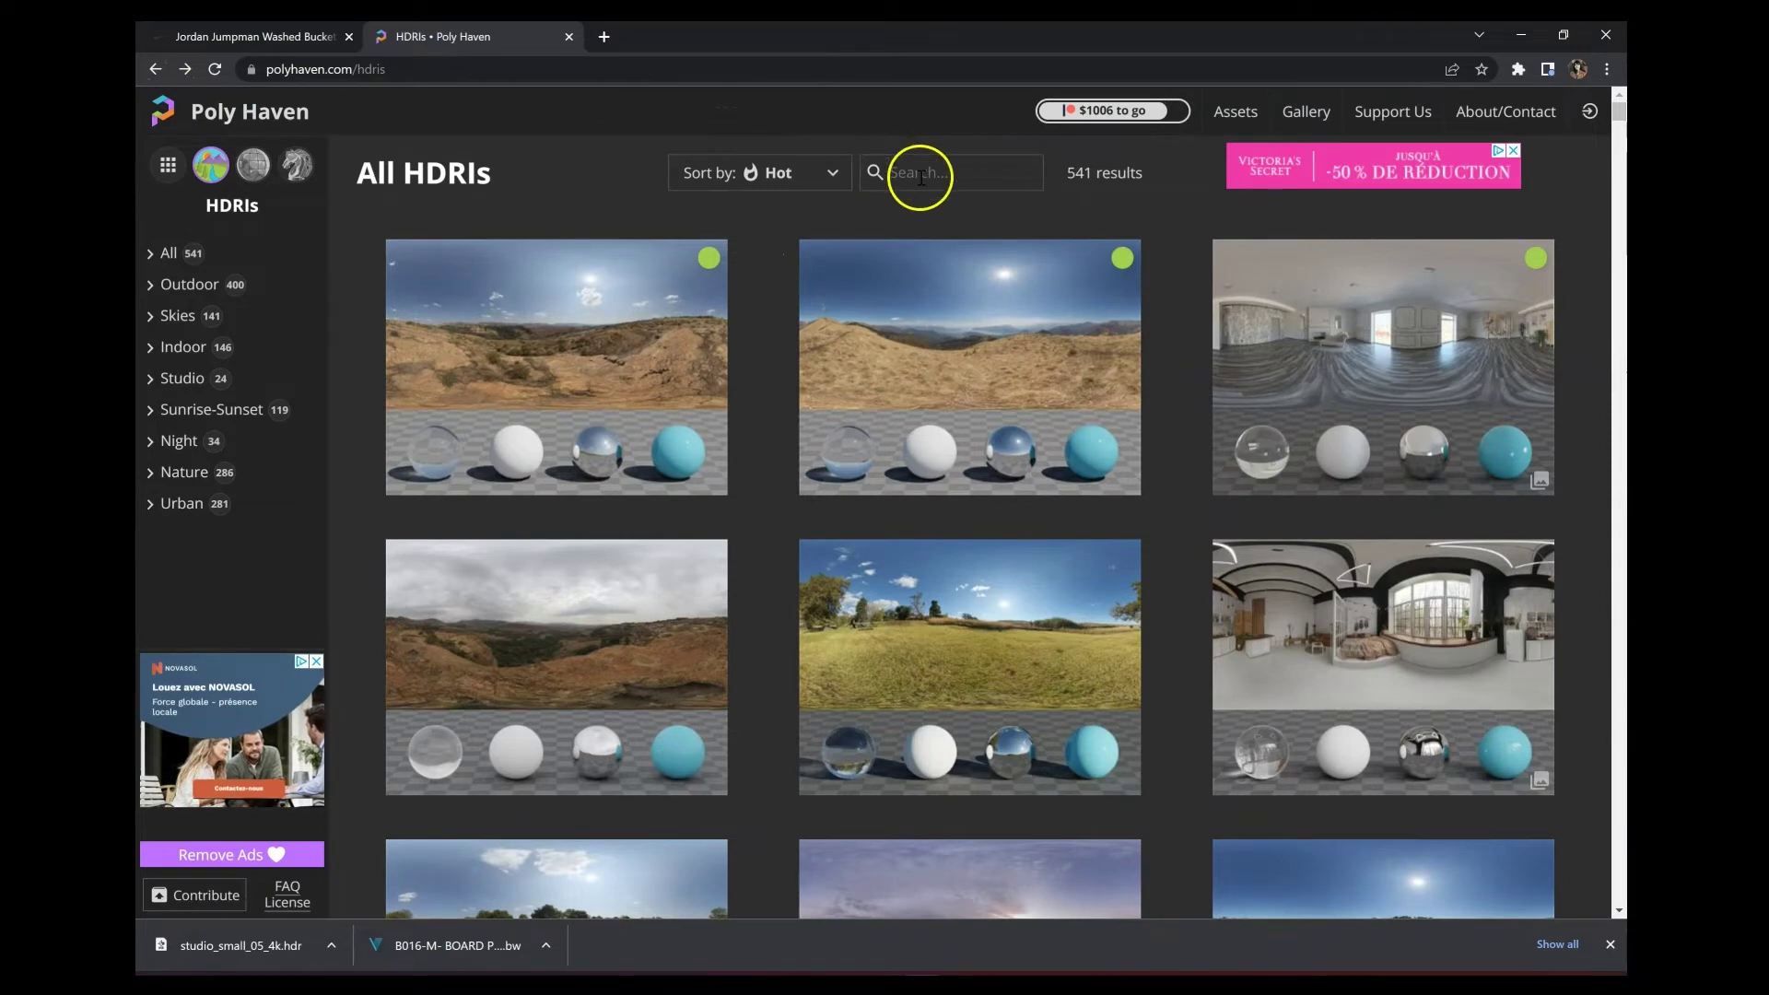
pyautogui.write('studio')
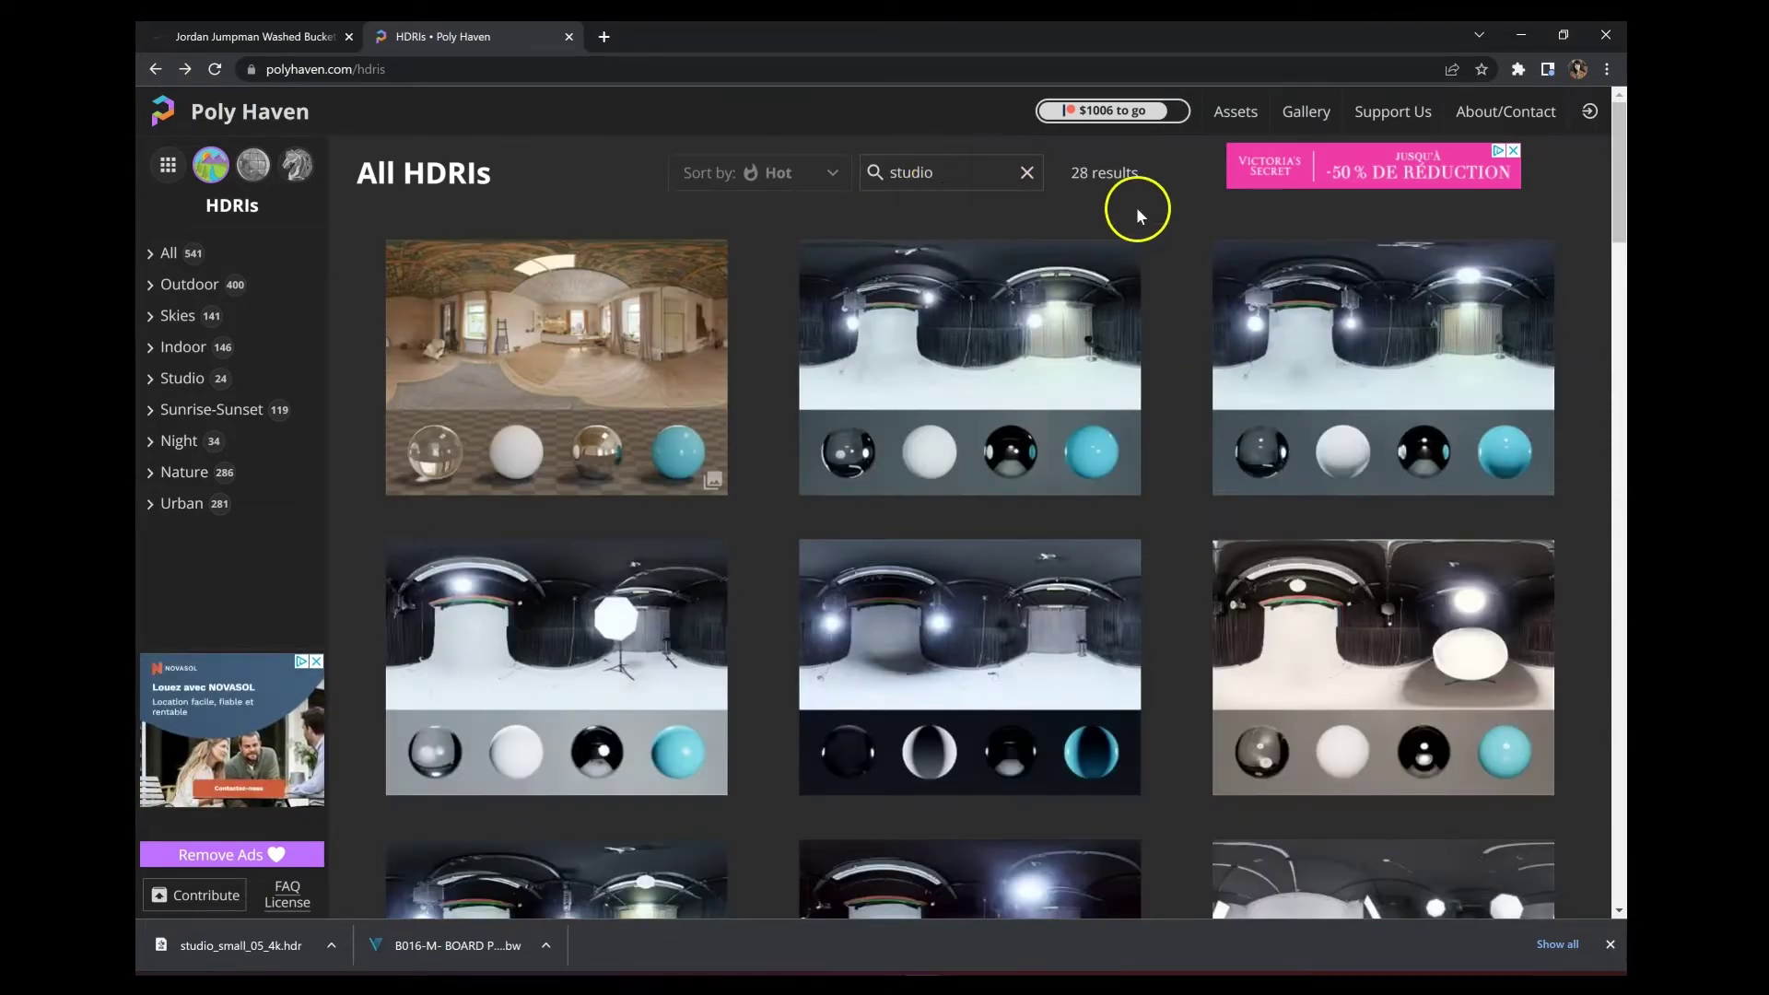
pyautogui.scroll(-3, 1170, 260)
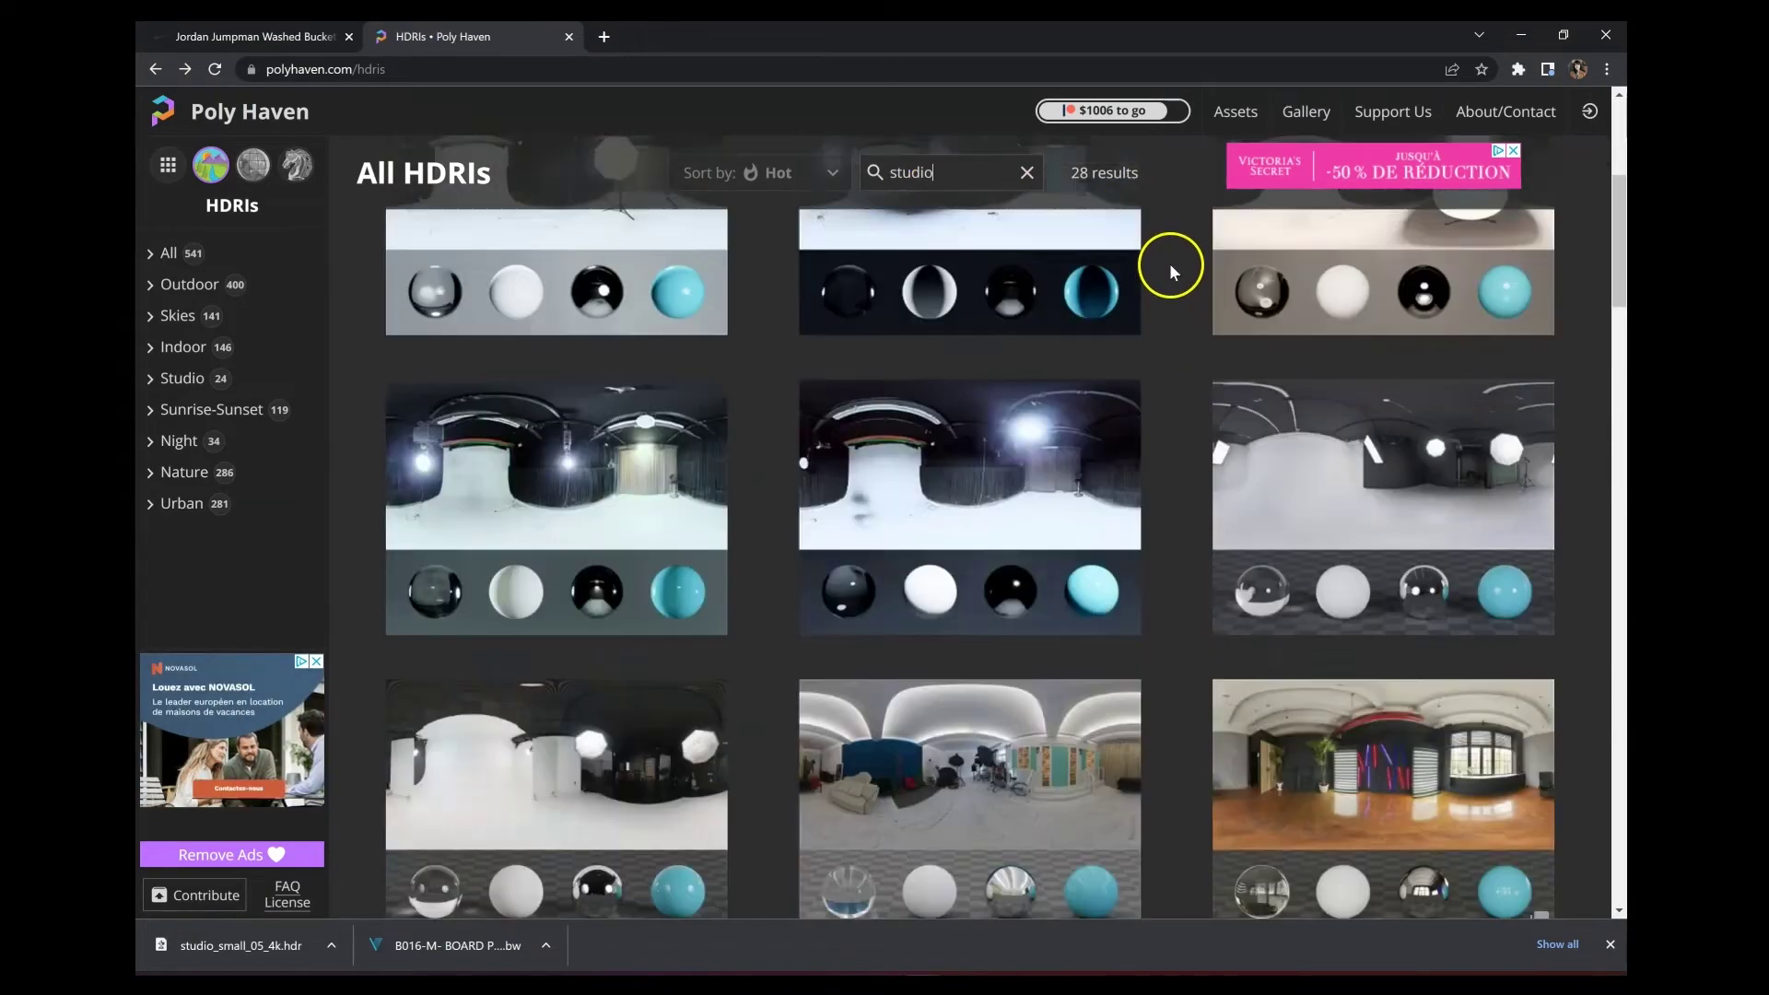
pyautogui.scroll(-5, 1169, 262)
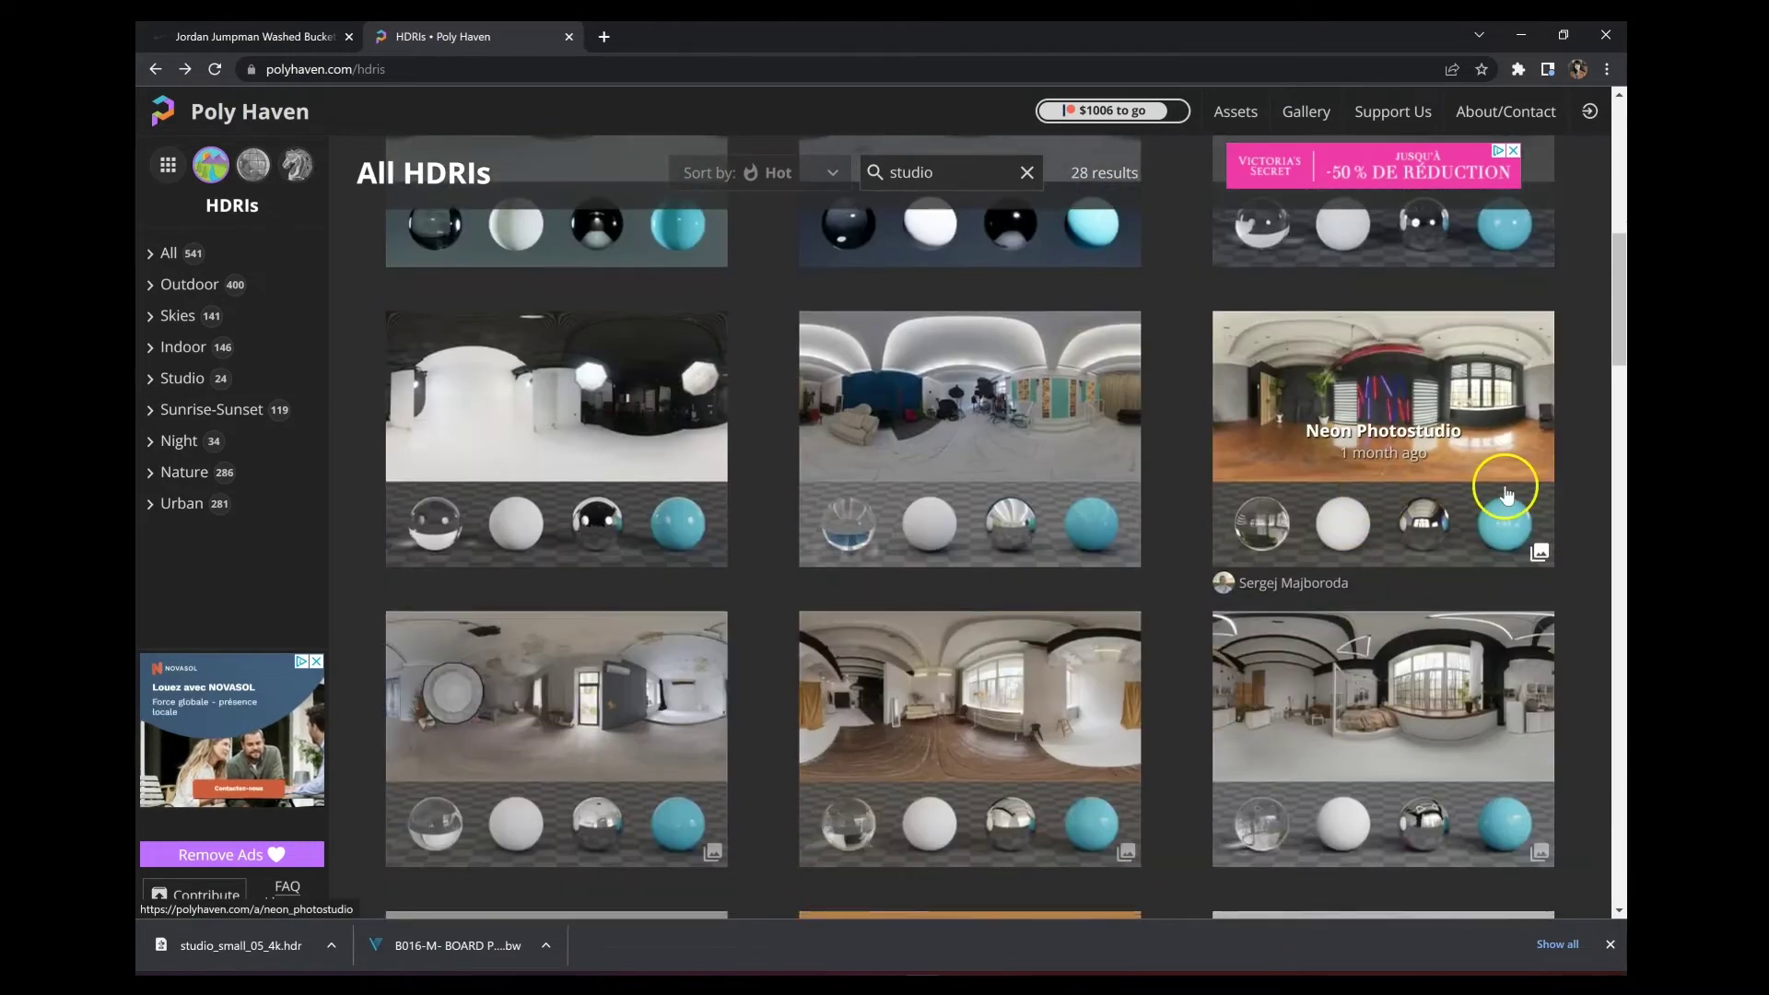
pyautogui.scroll(-2, 1315, 367)
pyautogui.scroll(2, 1321, 384)
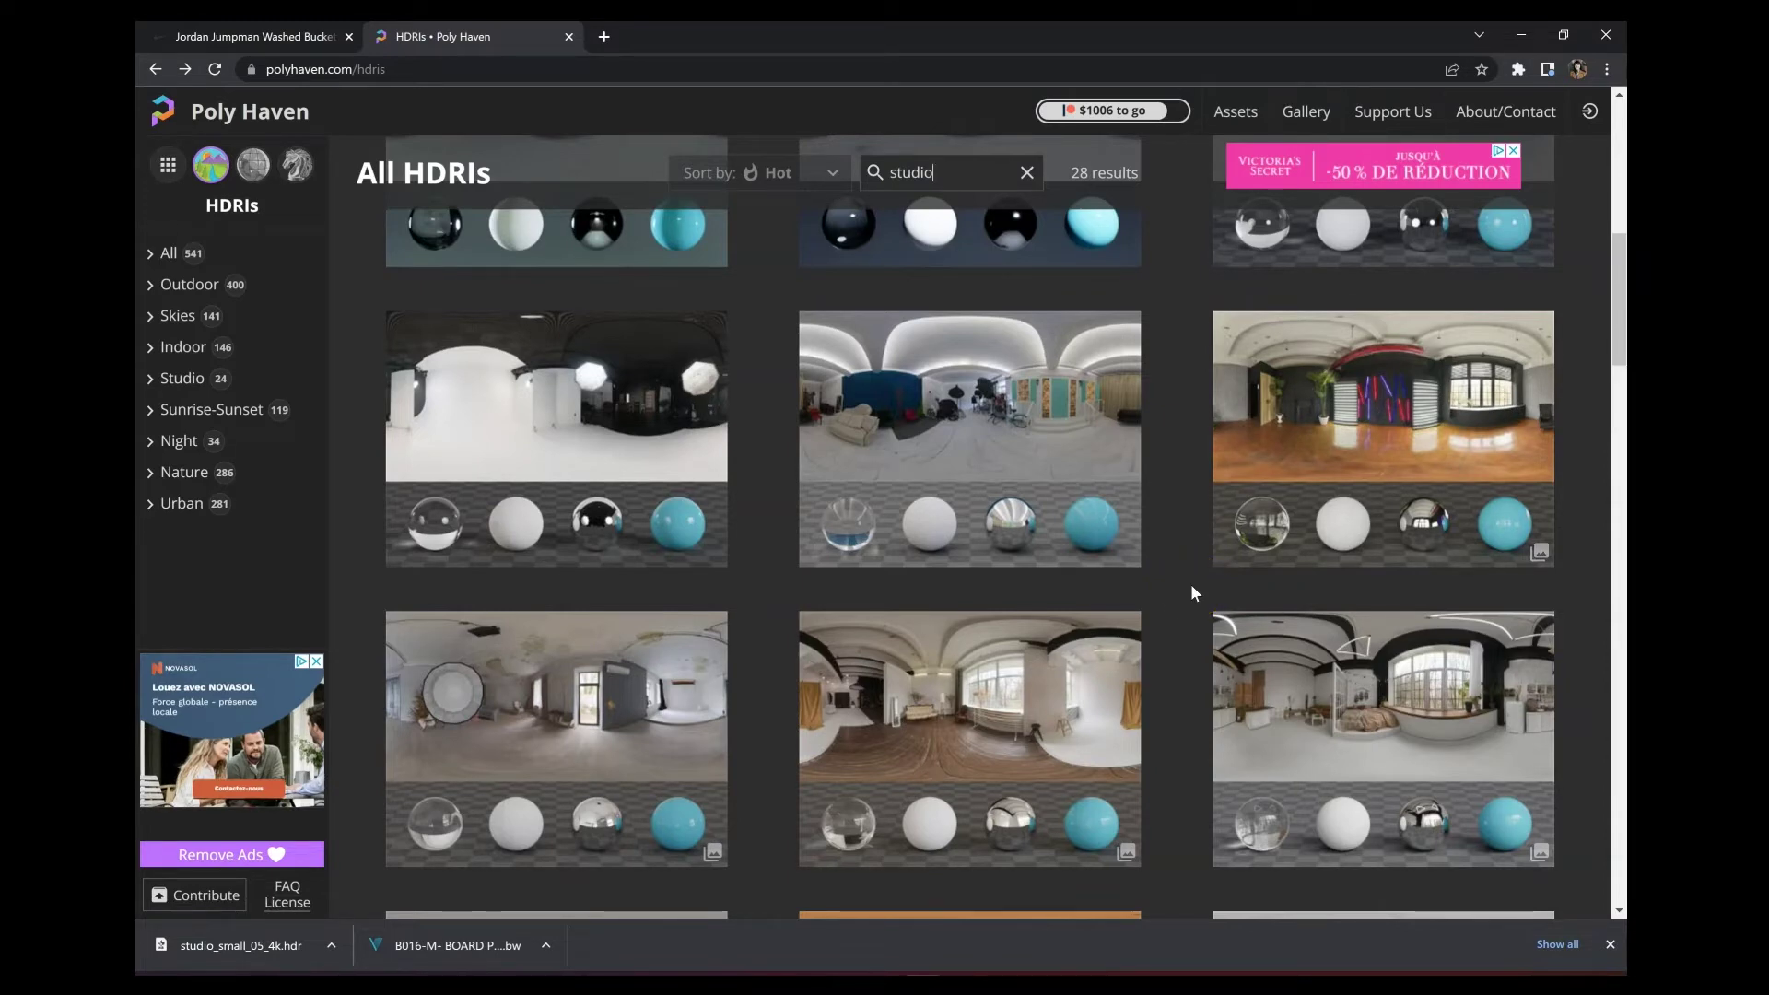
pyautogui.click(1400, 368)
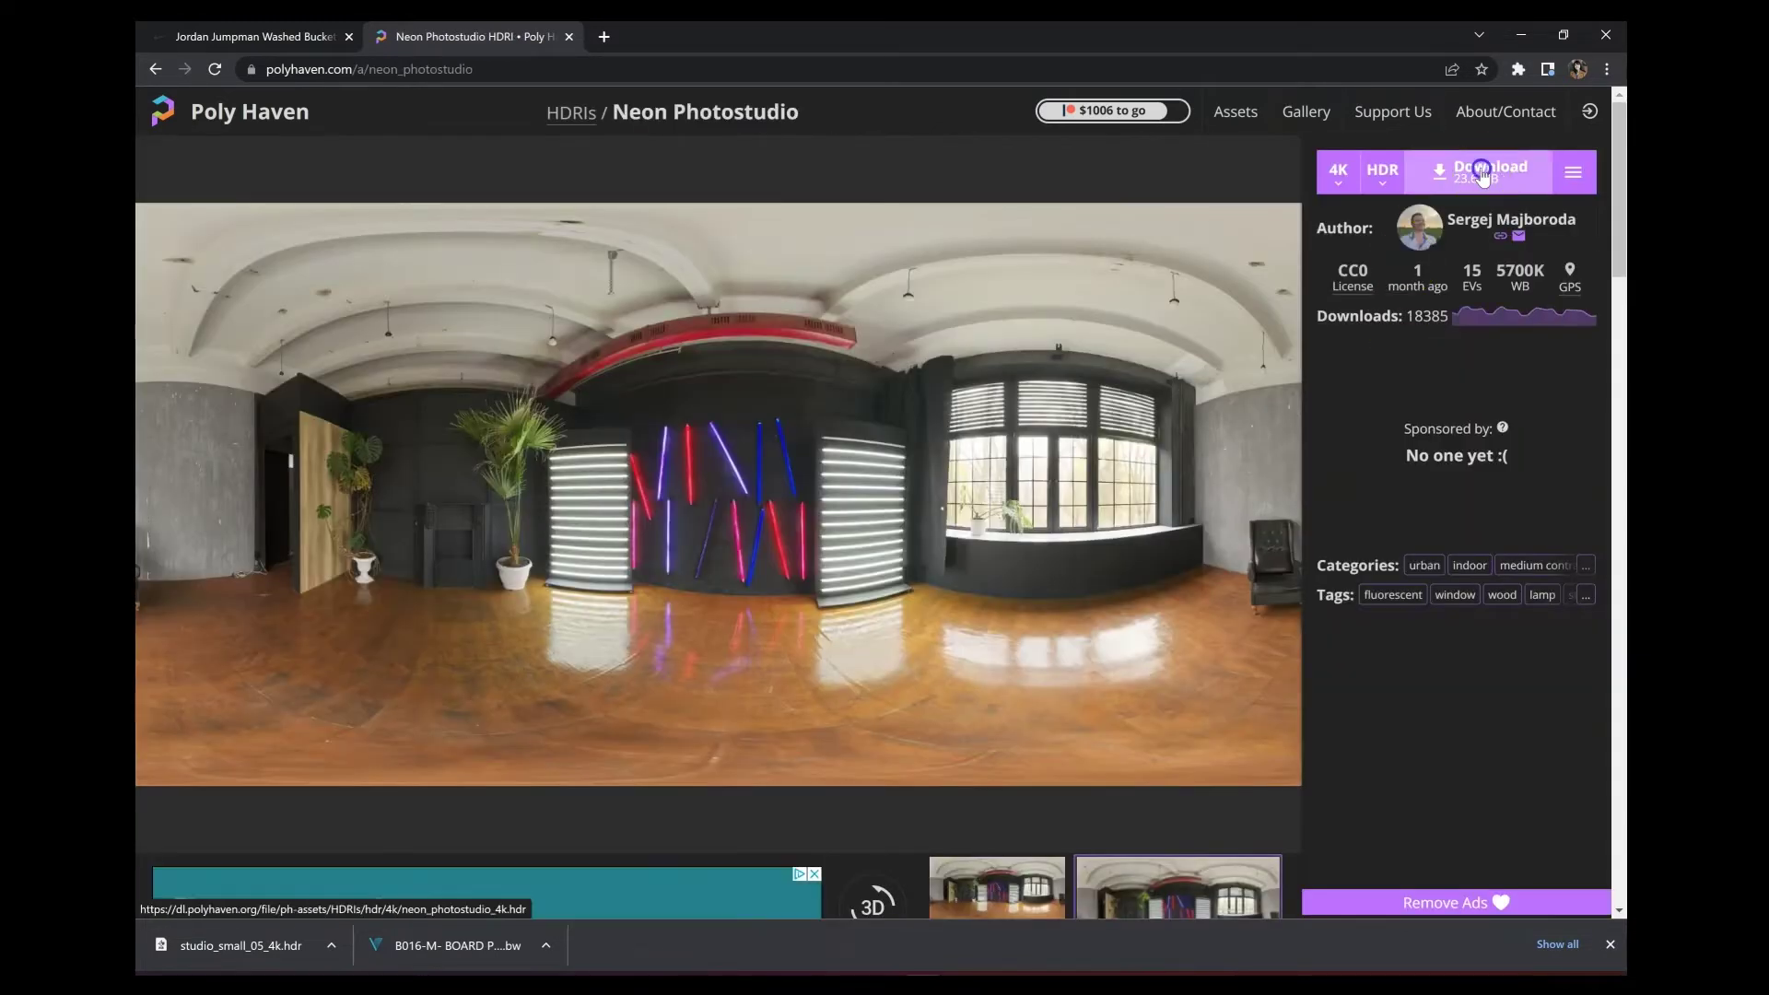
pyautogui.click(1481, 171)
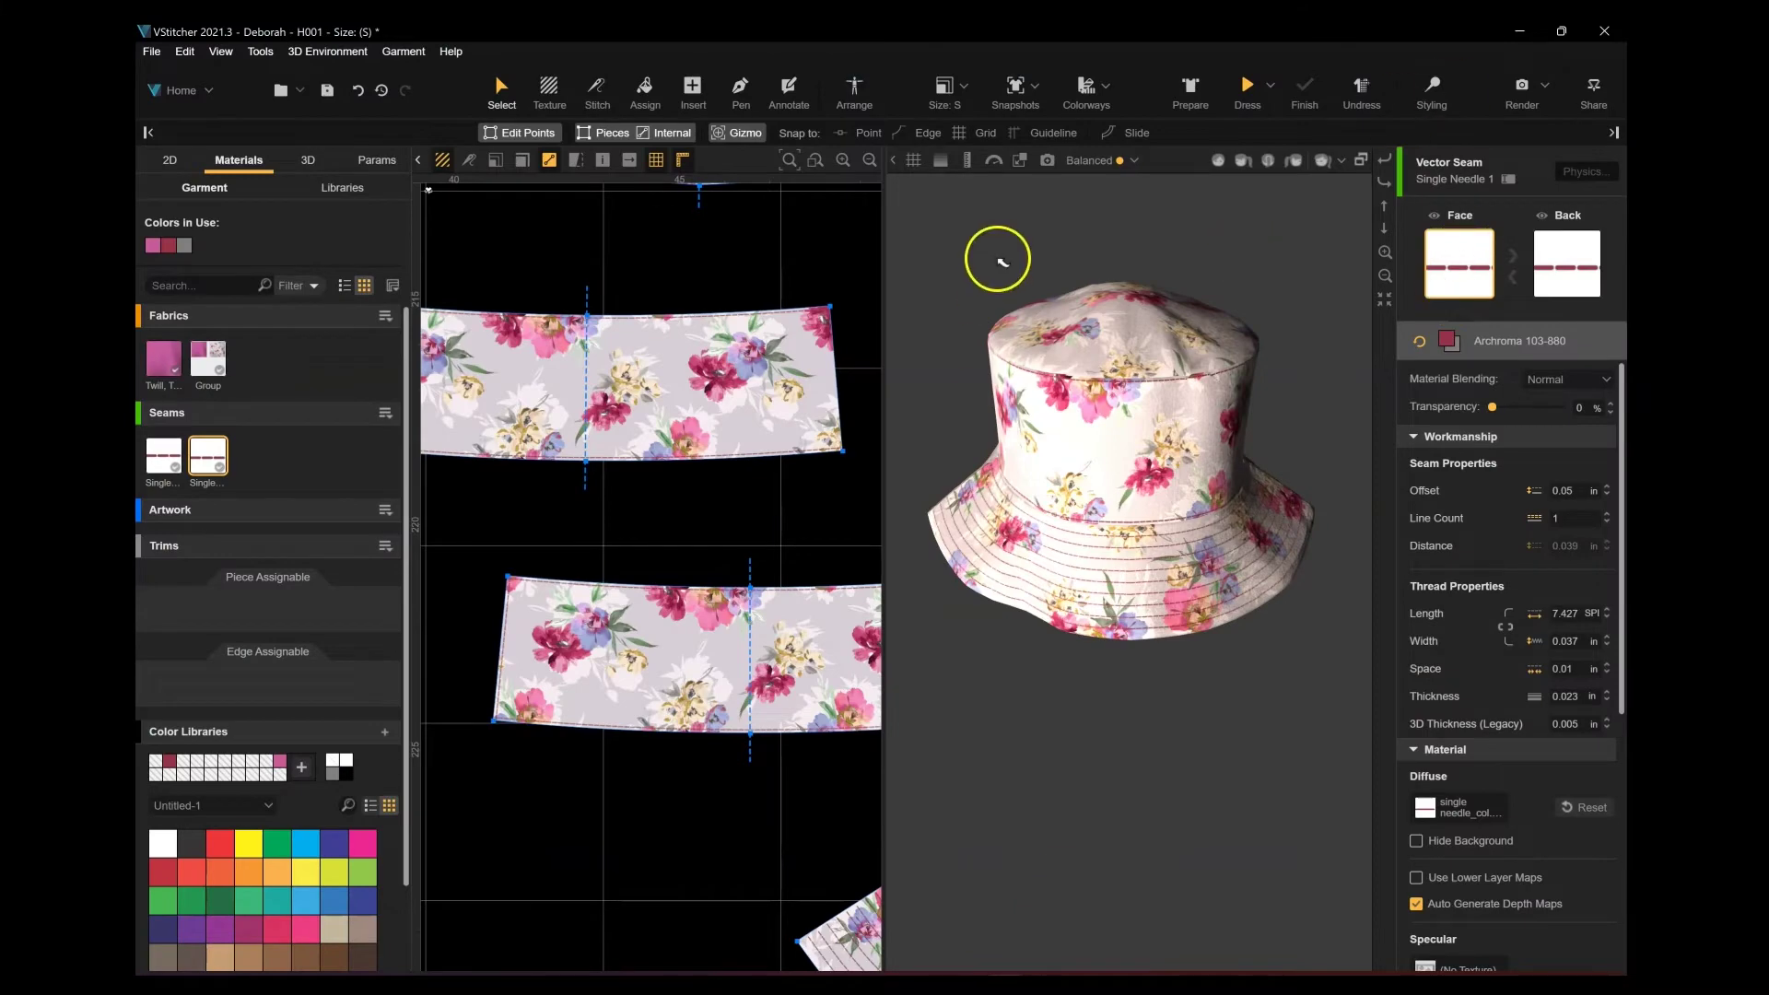
# Step: Save the garment in VStitcher, then apply neon_photostudio_4k.hdr as its image-based lighting
pyautogui.click(327, 89)
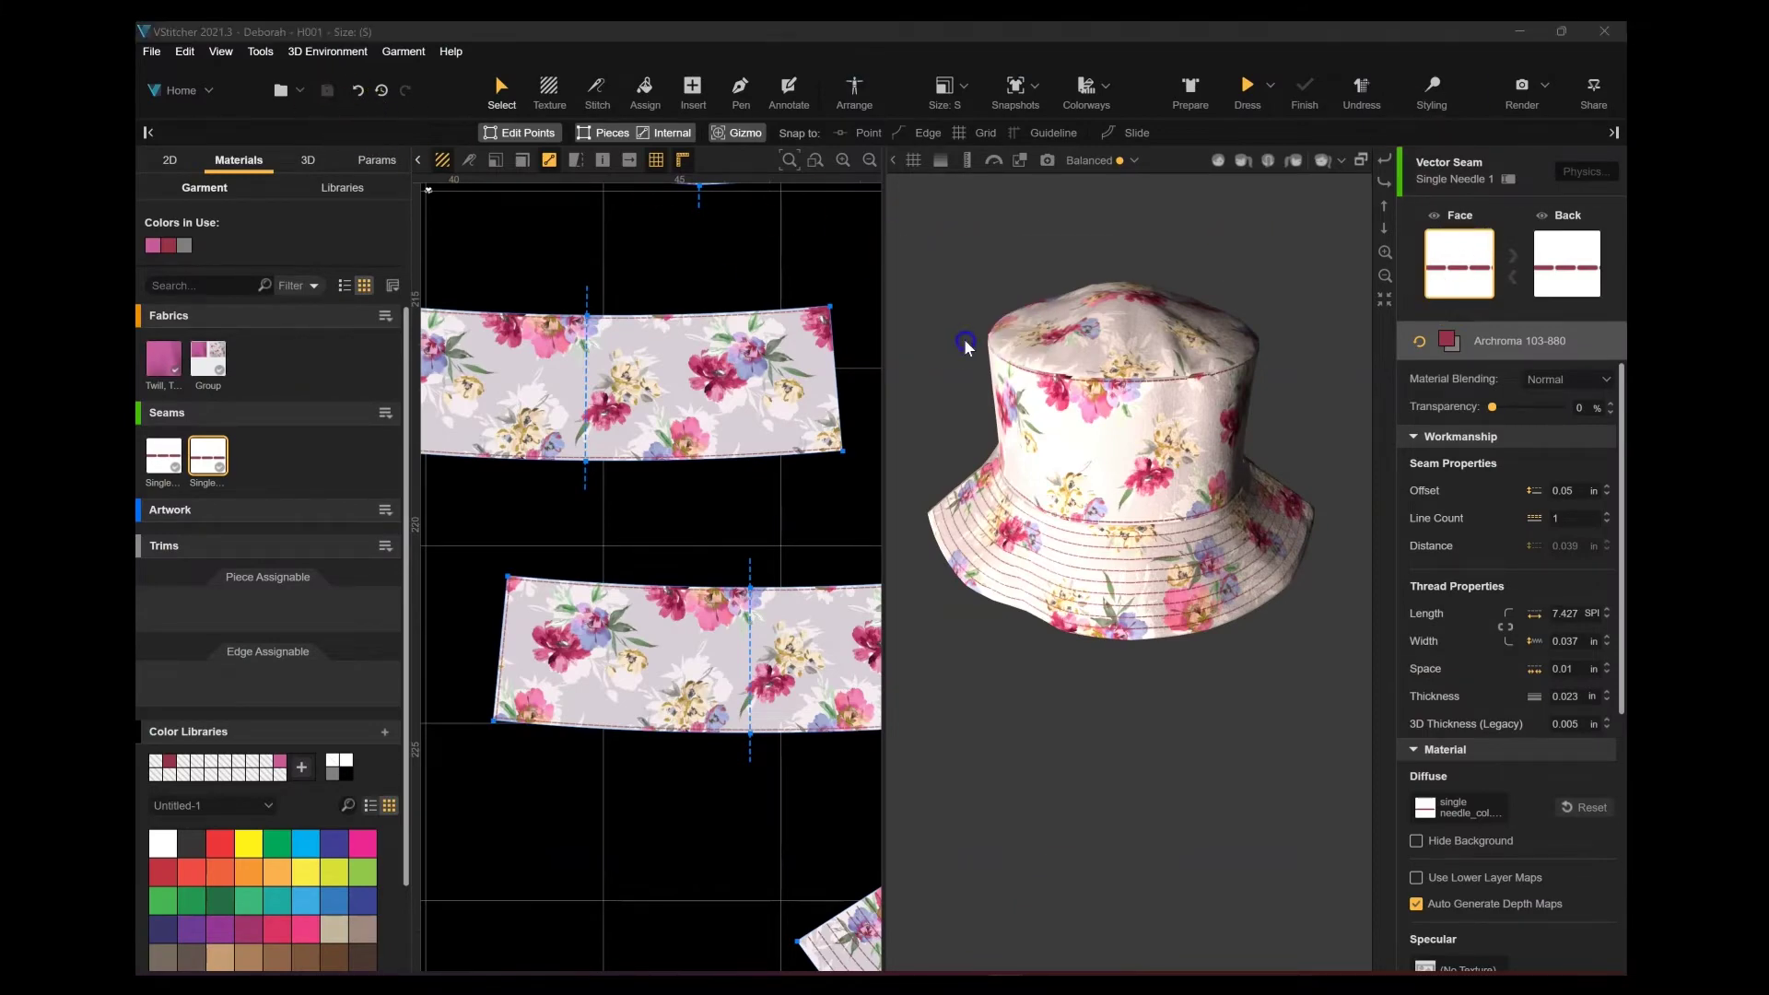
pyautogui.click(825, 407)
pyautogui.click(881, 580)
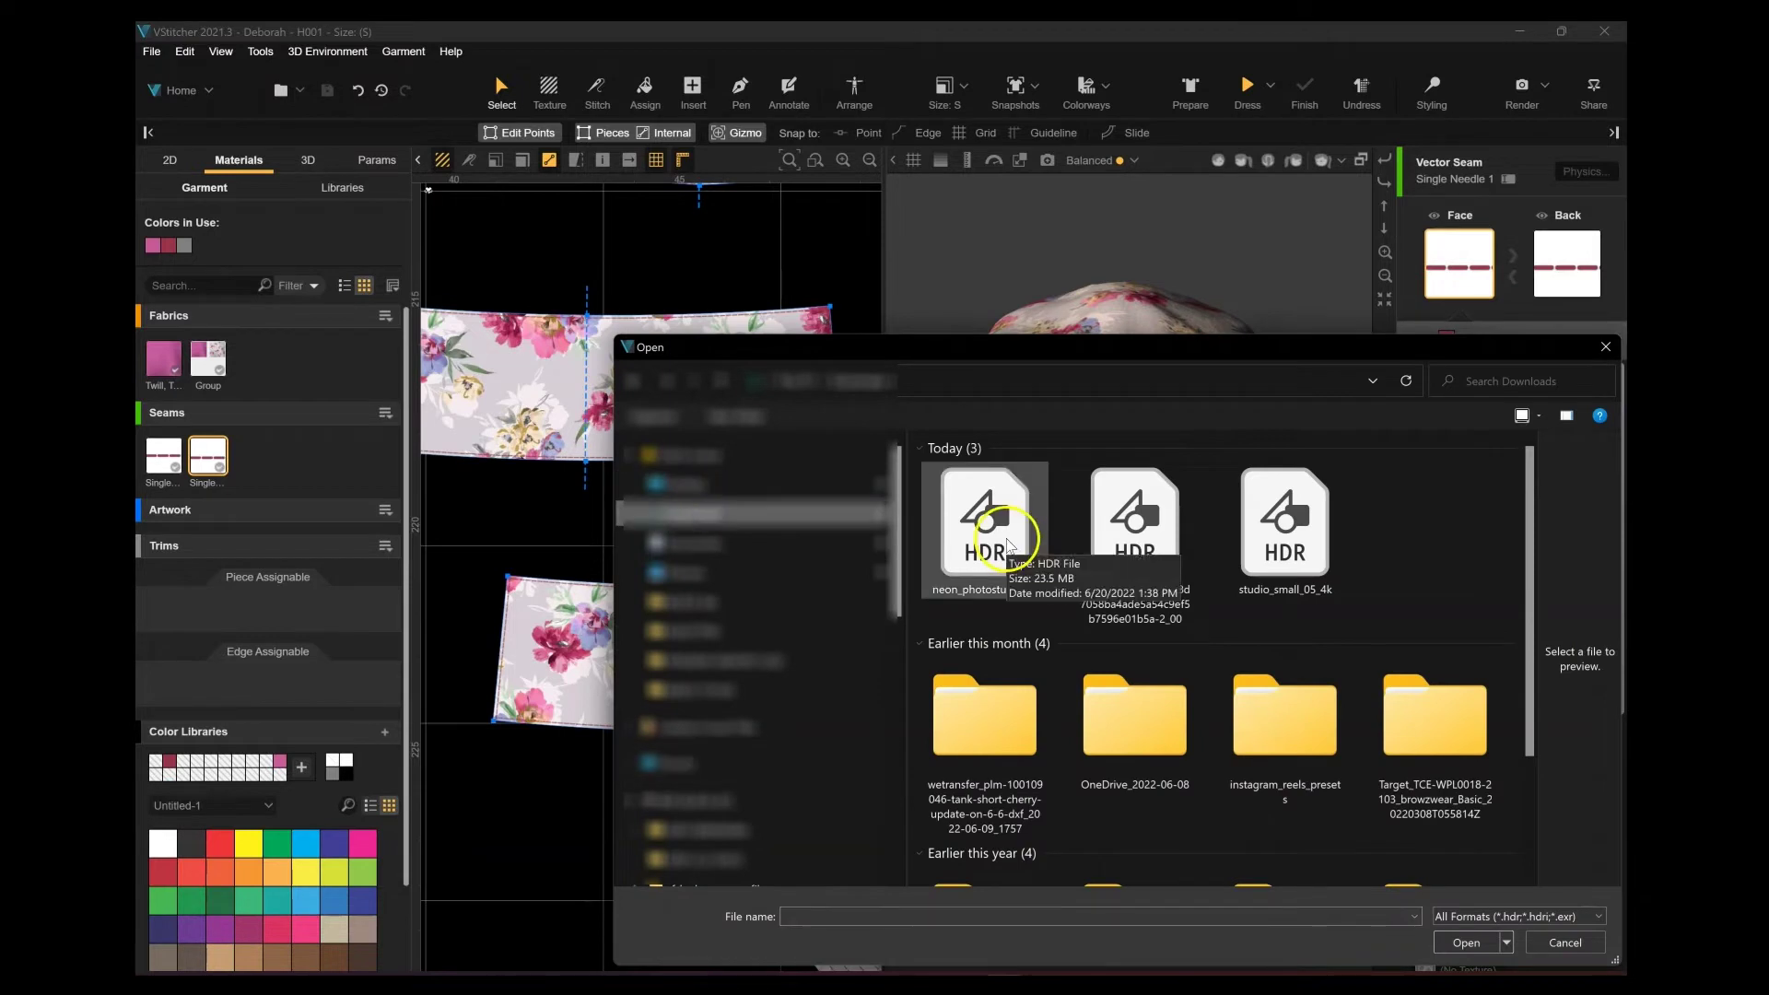
pyautogui.doubleClick(986, 530)
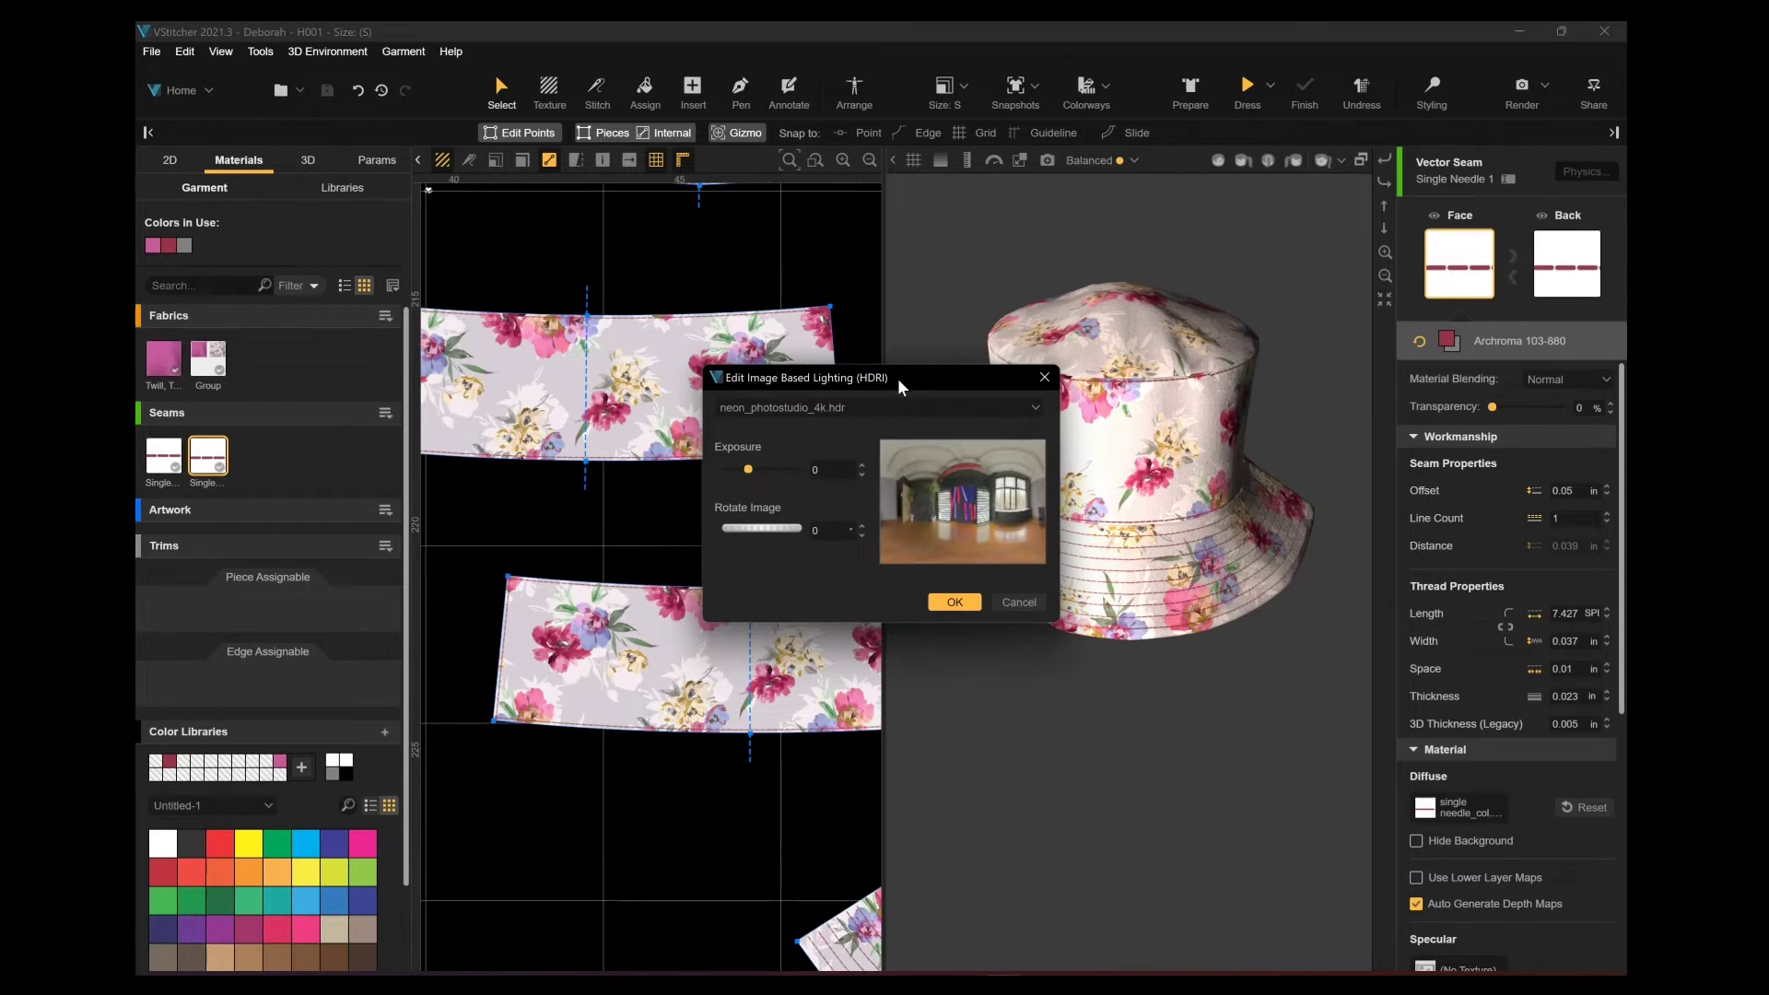
pyautogui.moveTo(898, 377); pyautogui.dragTo(699, 363)
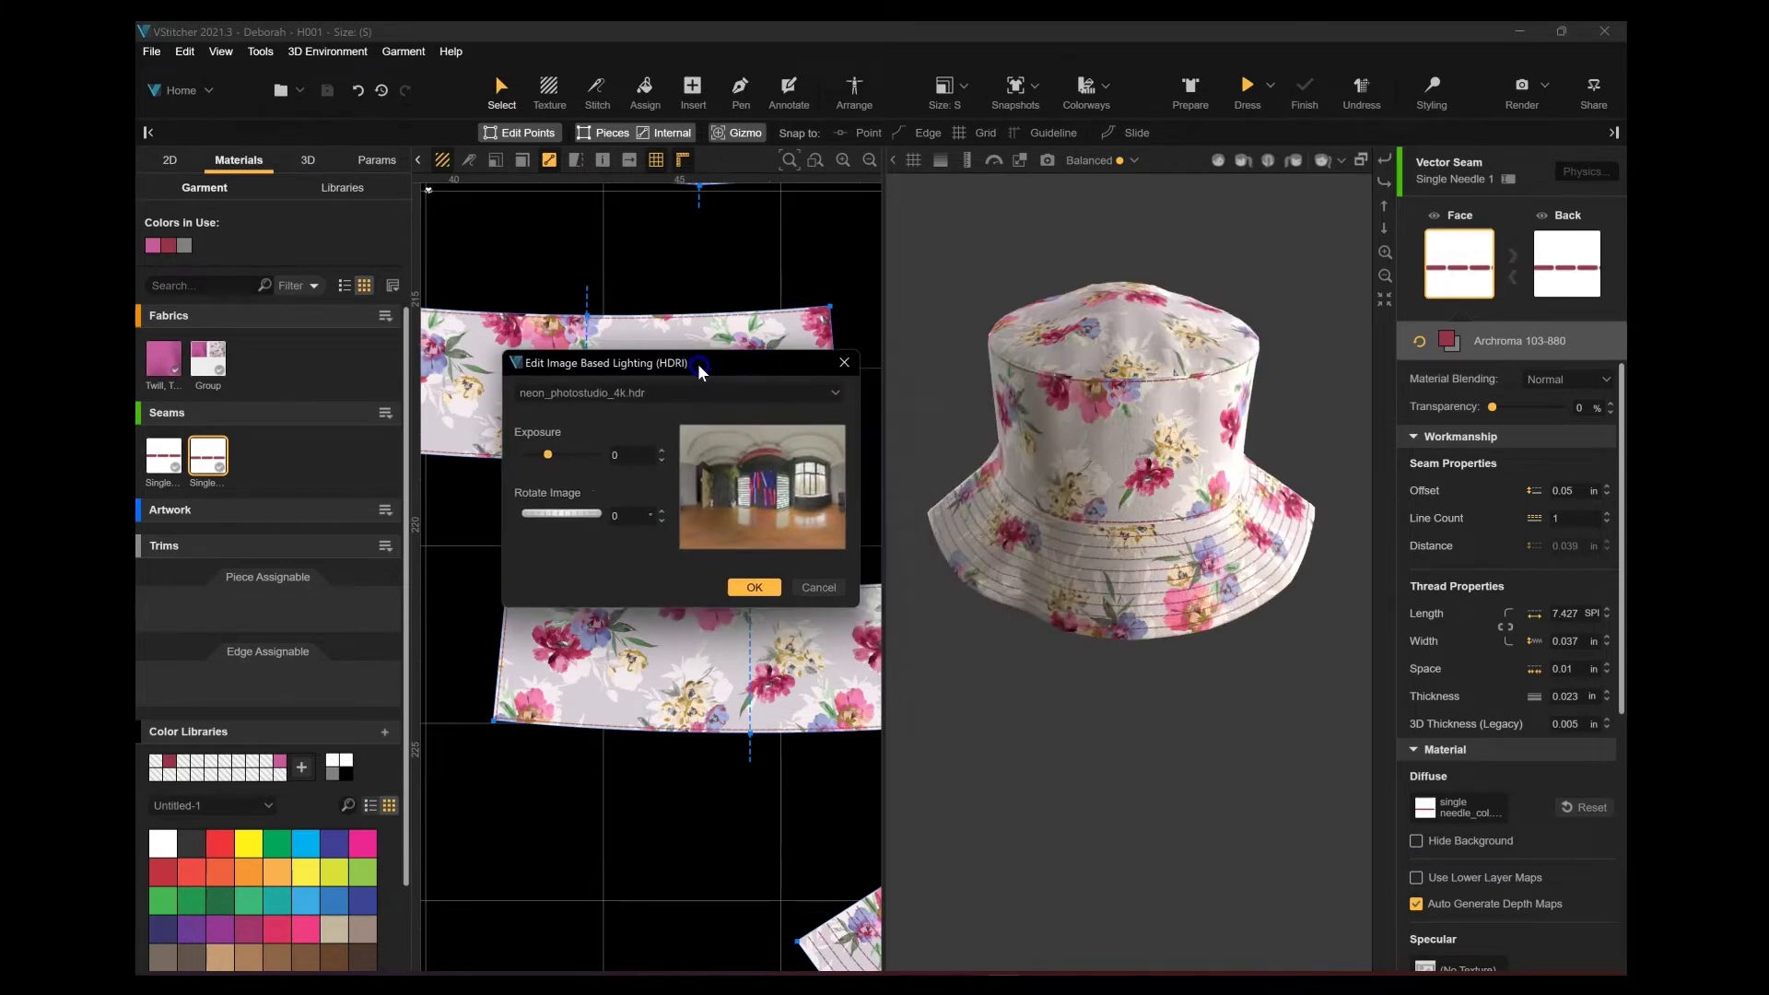
pyautogui.click(754, 587)
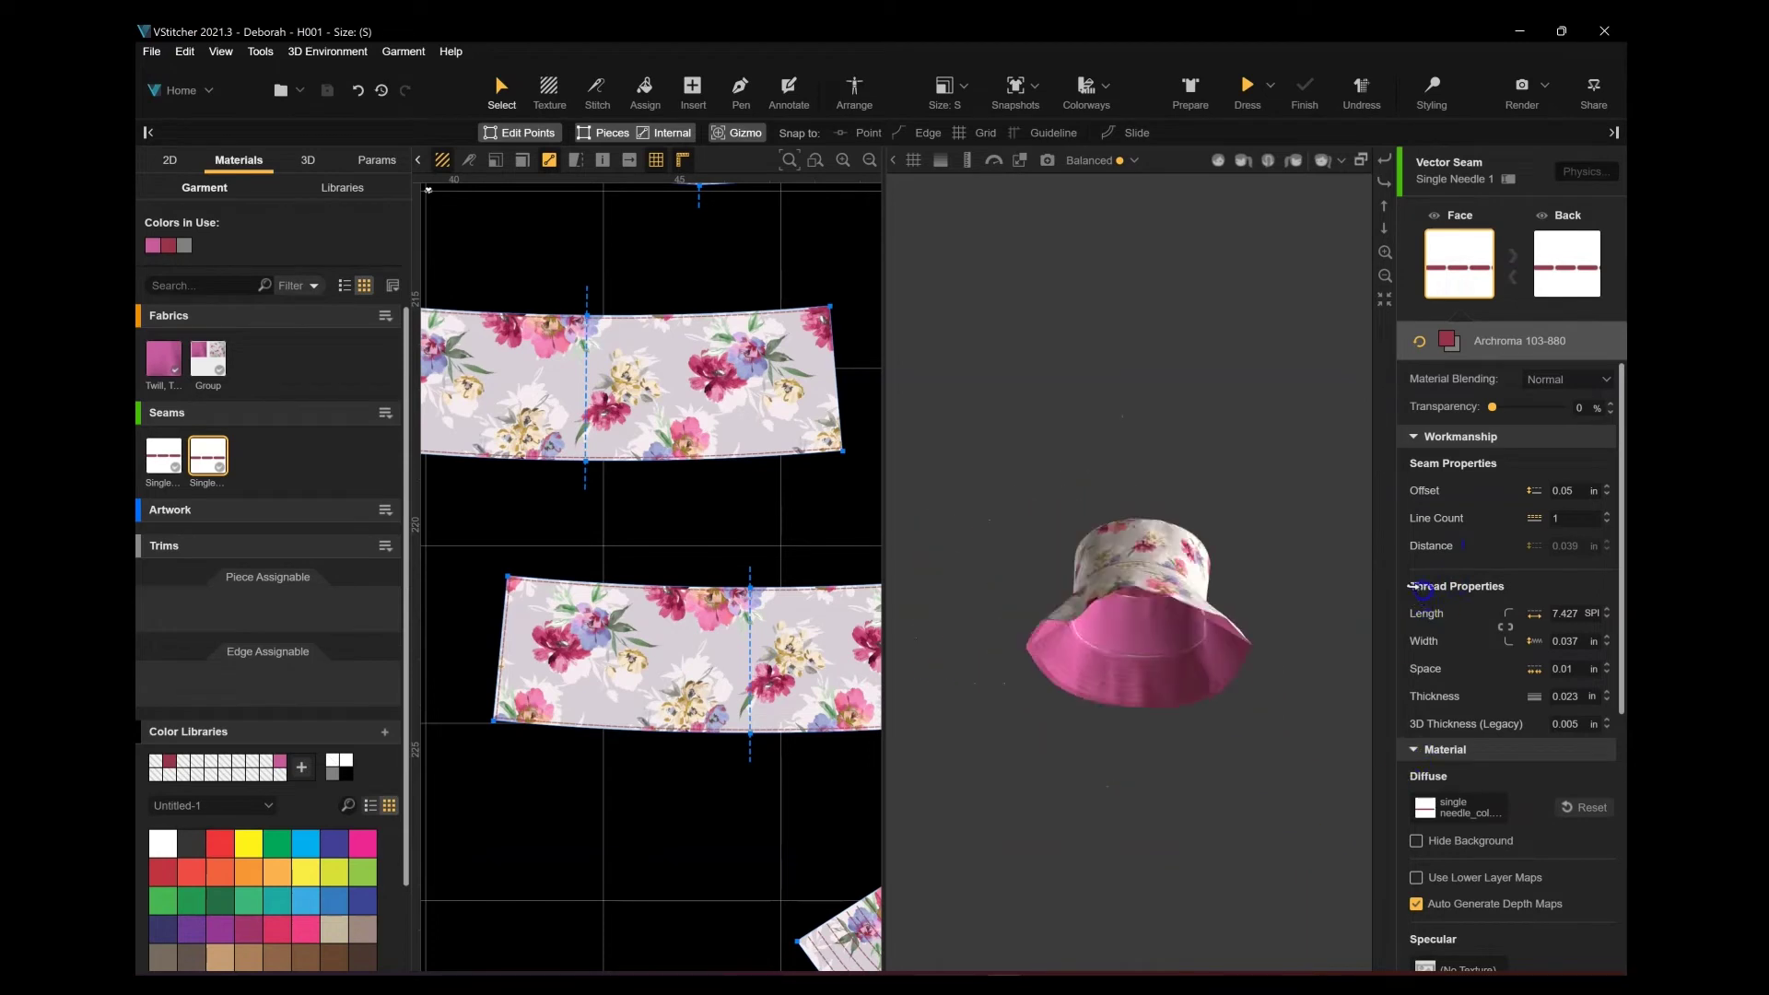
# Step: Examine the hat under the new lighting and compare it with the Jordan Jumpman bucket hat reference page in the browser
pyautogui.moveTo(1414, 587); pyautogui.dragTo(974, 715, button='right')
pyautogui.keyDown('alt'); pyautogui.moveTo(1020, 409); pyautogui.dragTo(1097, 798); pyautogui.keyUp('alt')
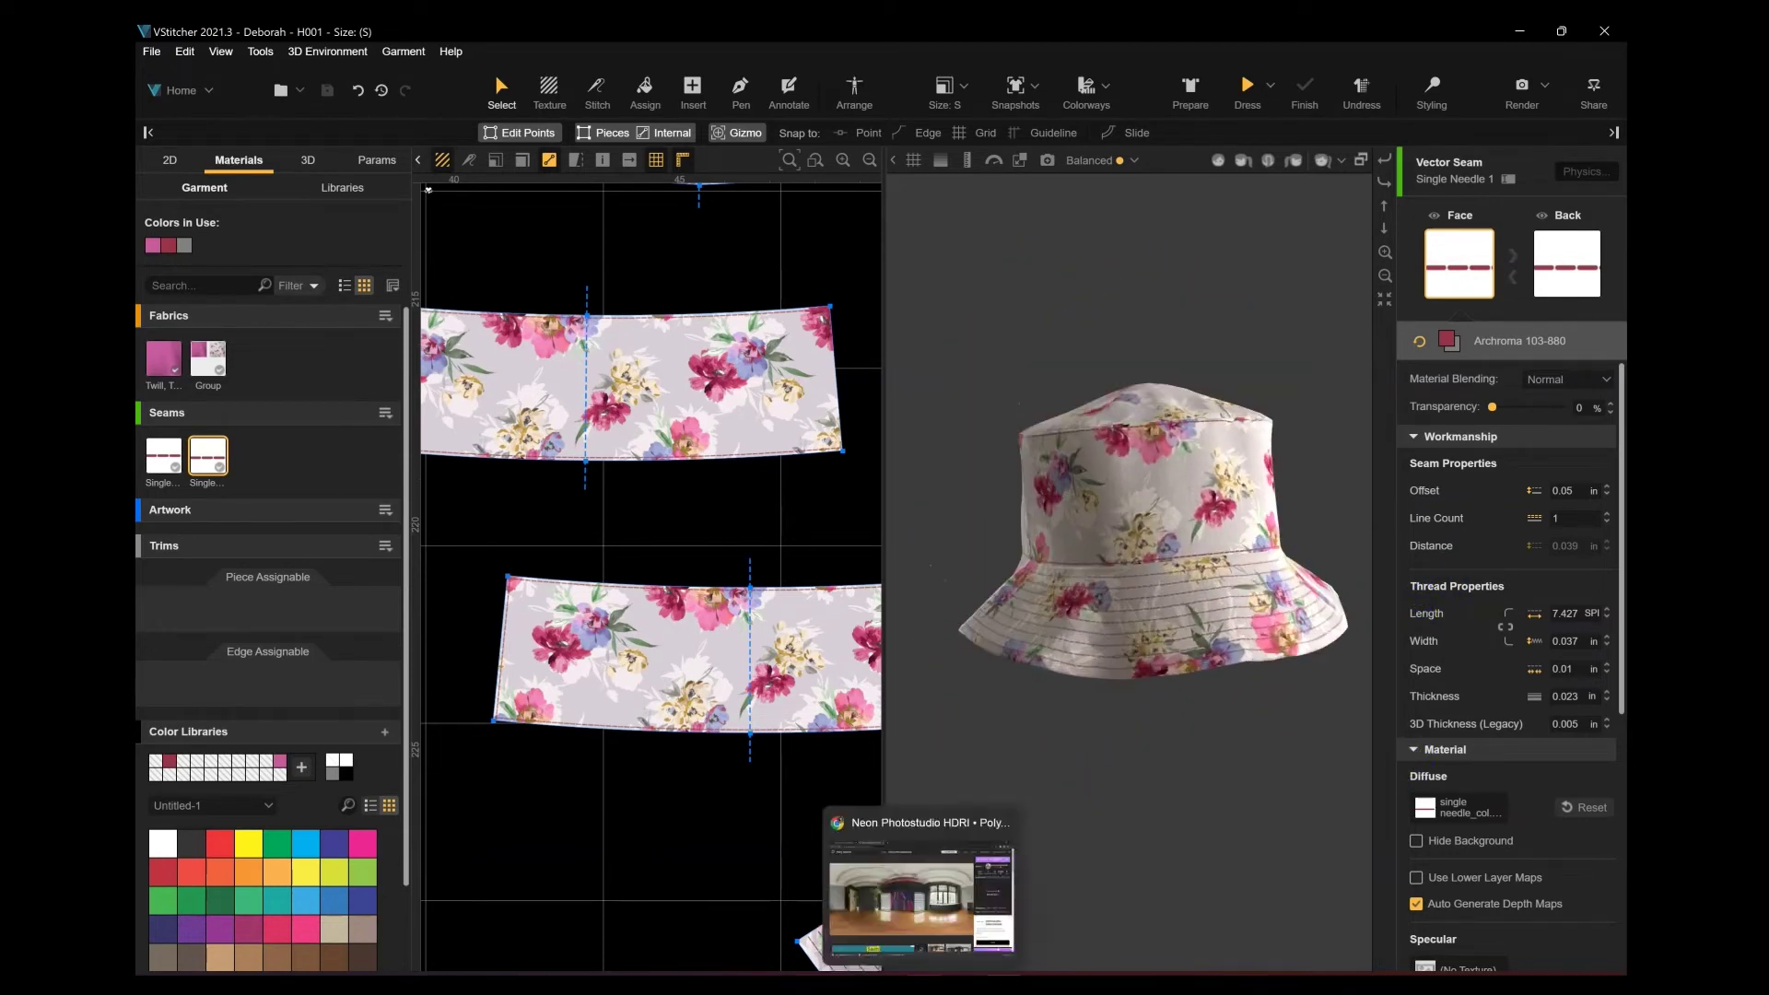
pyautogui.click(920, 982)
pyautogui.click(308, 33)
pyautogui.click(1003, 982)
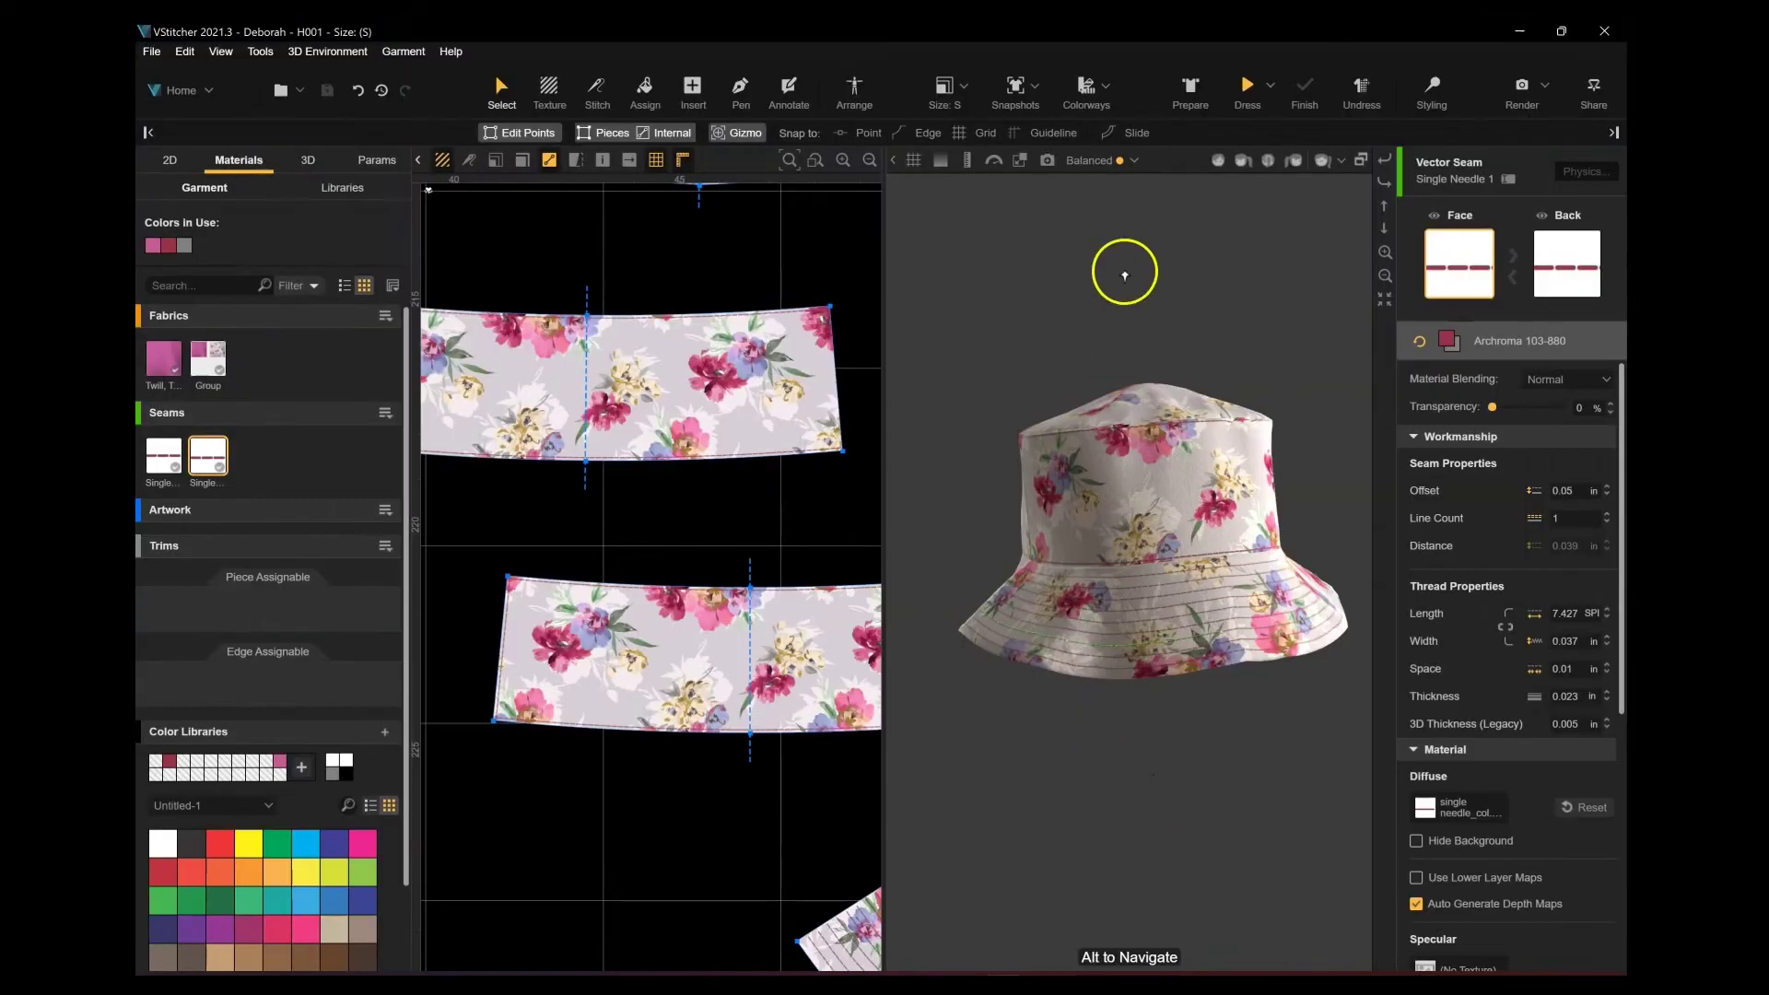
# Step: Open the image render settings and orient the hat upright so that it fills the render frame
pyautogui.keyDown('alt'); pyautogui.moveTo(1125, 277); pyautogui.dragTo(1235, 265); pyautogui.keyUp('alt')
pyautogui.keyDown('alt'); pyautogui.moveTo(1070, 482); pyautogui.dragTo(1302, 679); pyautogui.keyUp('alt')
pyautogui.click(1520, 86)
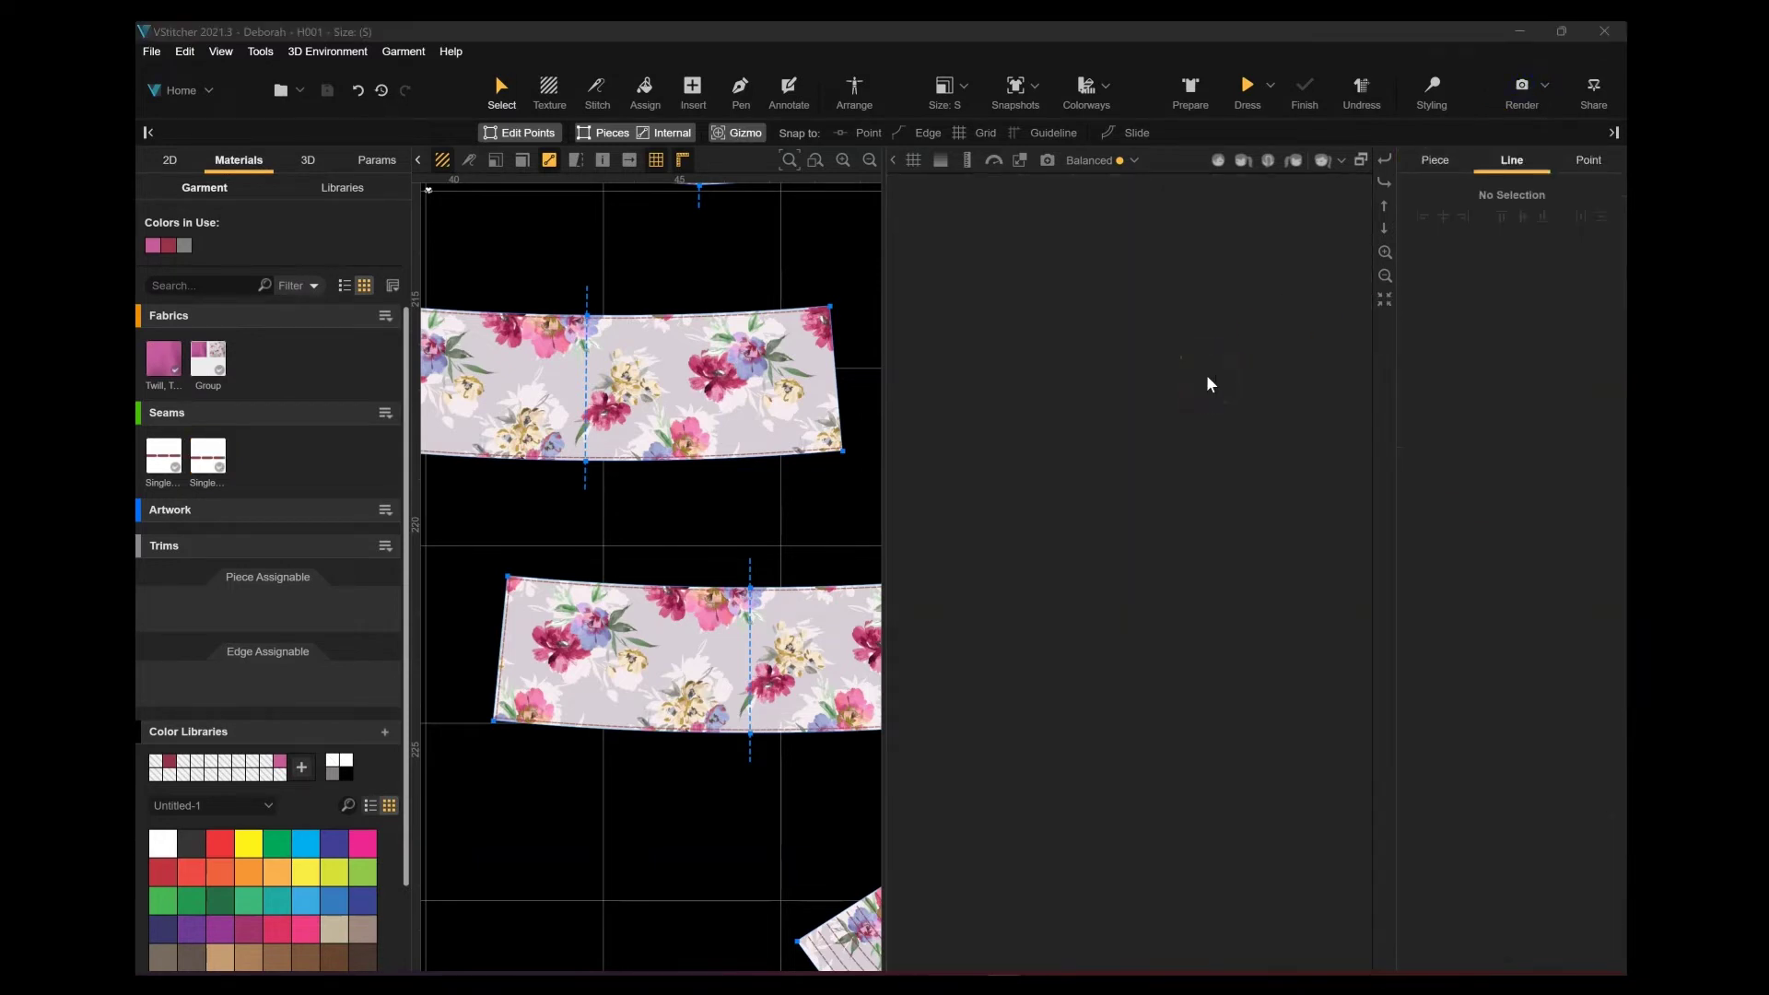
pyautogui.keyDown('alt'); pyautogui.moveTo(1032, 318); pyautogui.dragTo(965, 613); pyautogui.keyUp('alt')
pyautogui.keyDown('alt'); pyautogui.moveTo(1003, 359); pyautogui.dragTo(992, 616); pyautogui.keyUp('alt')
pyautogui.scroll(-5, 1121, 399)
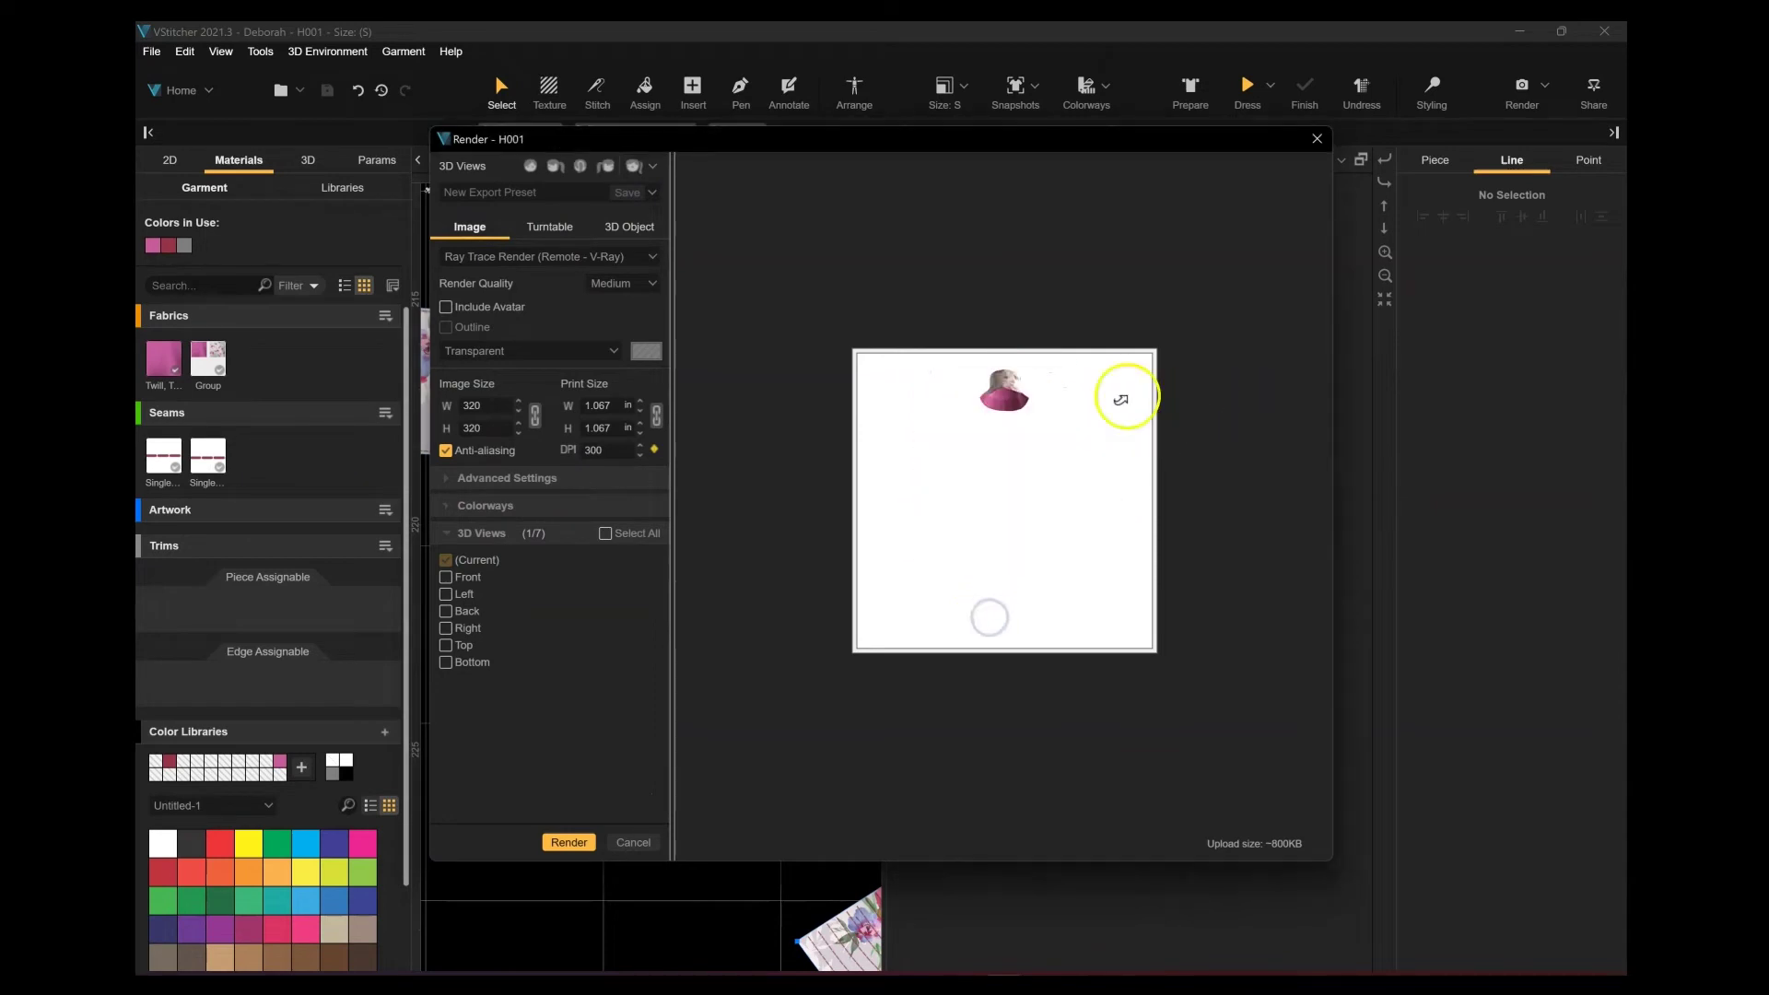
pyautogui.keyDown('alt'); pyautogui.moveTo(1000, 377); pyautogui.dragTo(1003, 393); pyautogui.keyUp('alt')
pyautogui.scroll(5, 1003, 370)
pyautogui.moveTo(1004, 370); pyautogui.dragTo(981, 608, button='right')
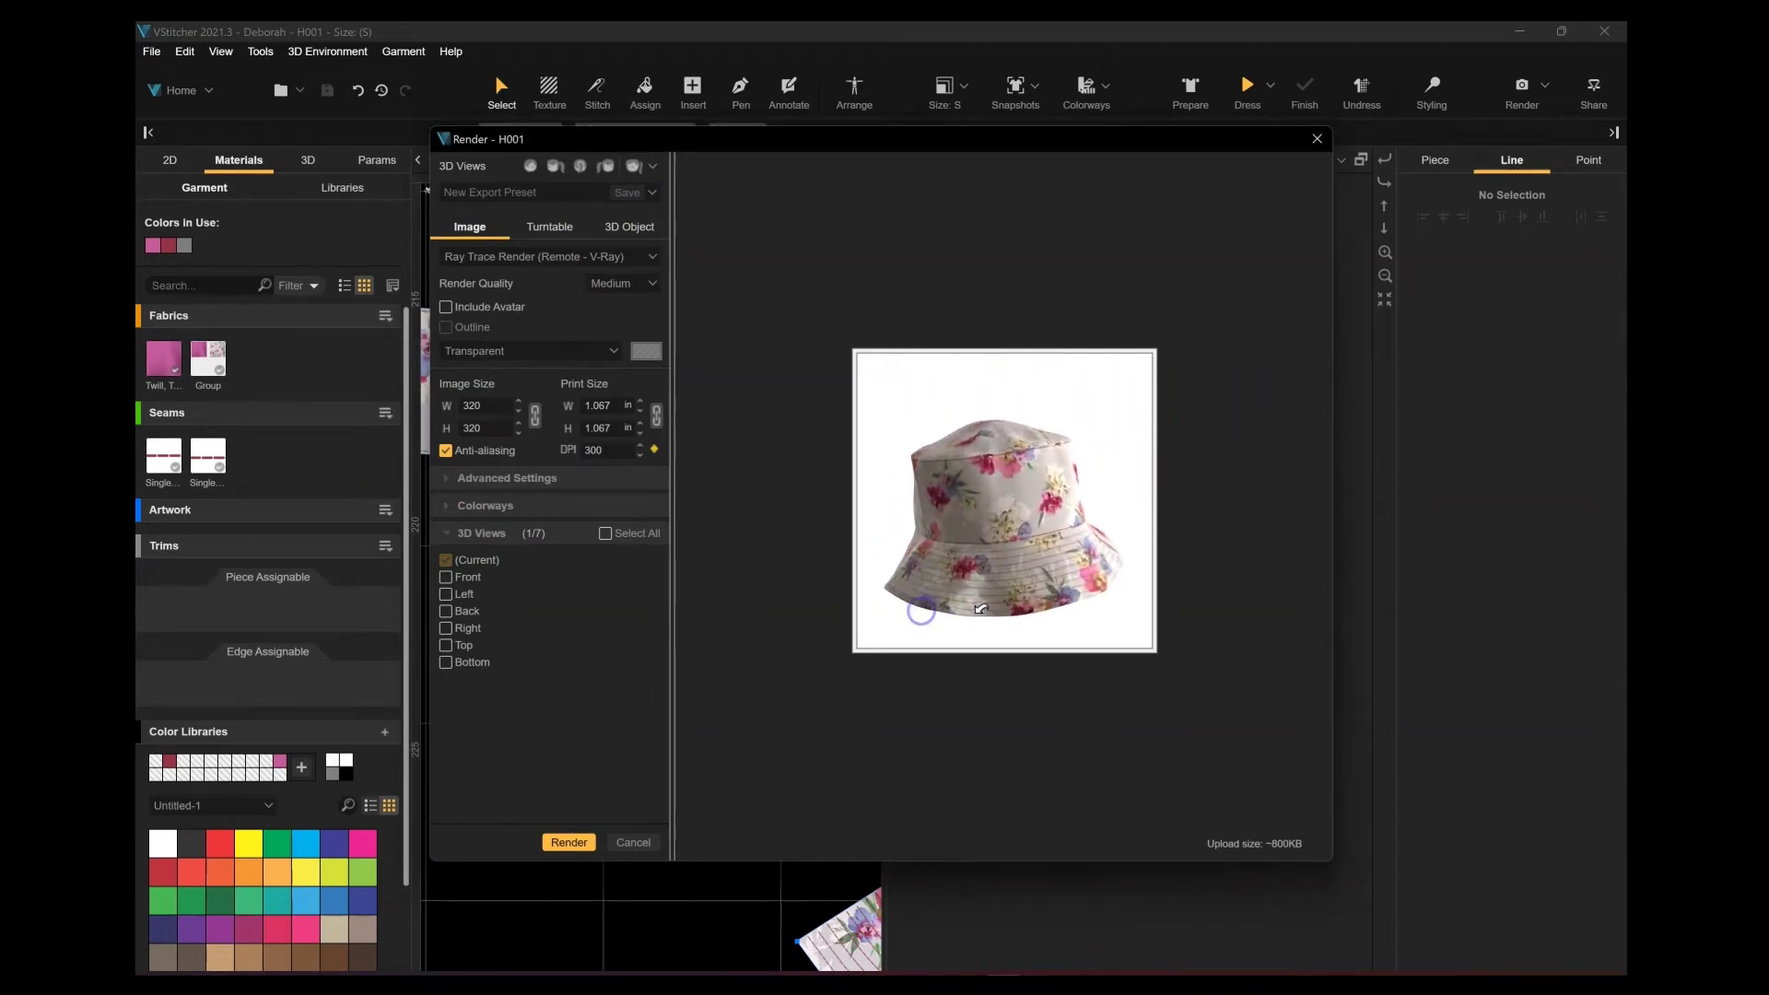
# Step: Set the rendered image's print width to 8 in
pyautogui.click(636, 358)
pyautogui.click(601, 405)
pyautogui.write('8')
pyautogui.press('Return')
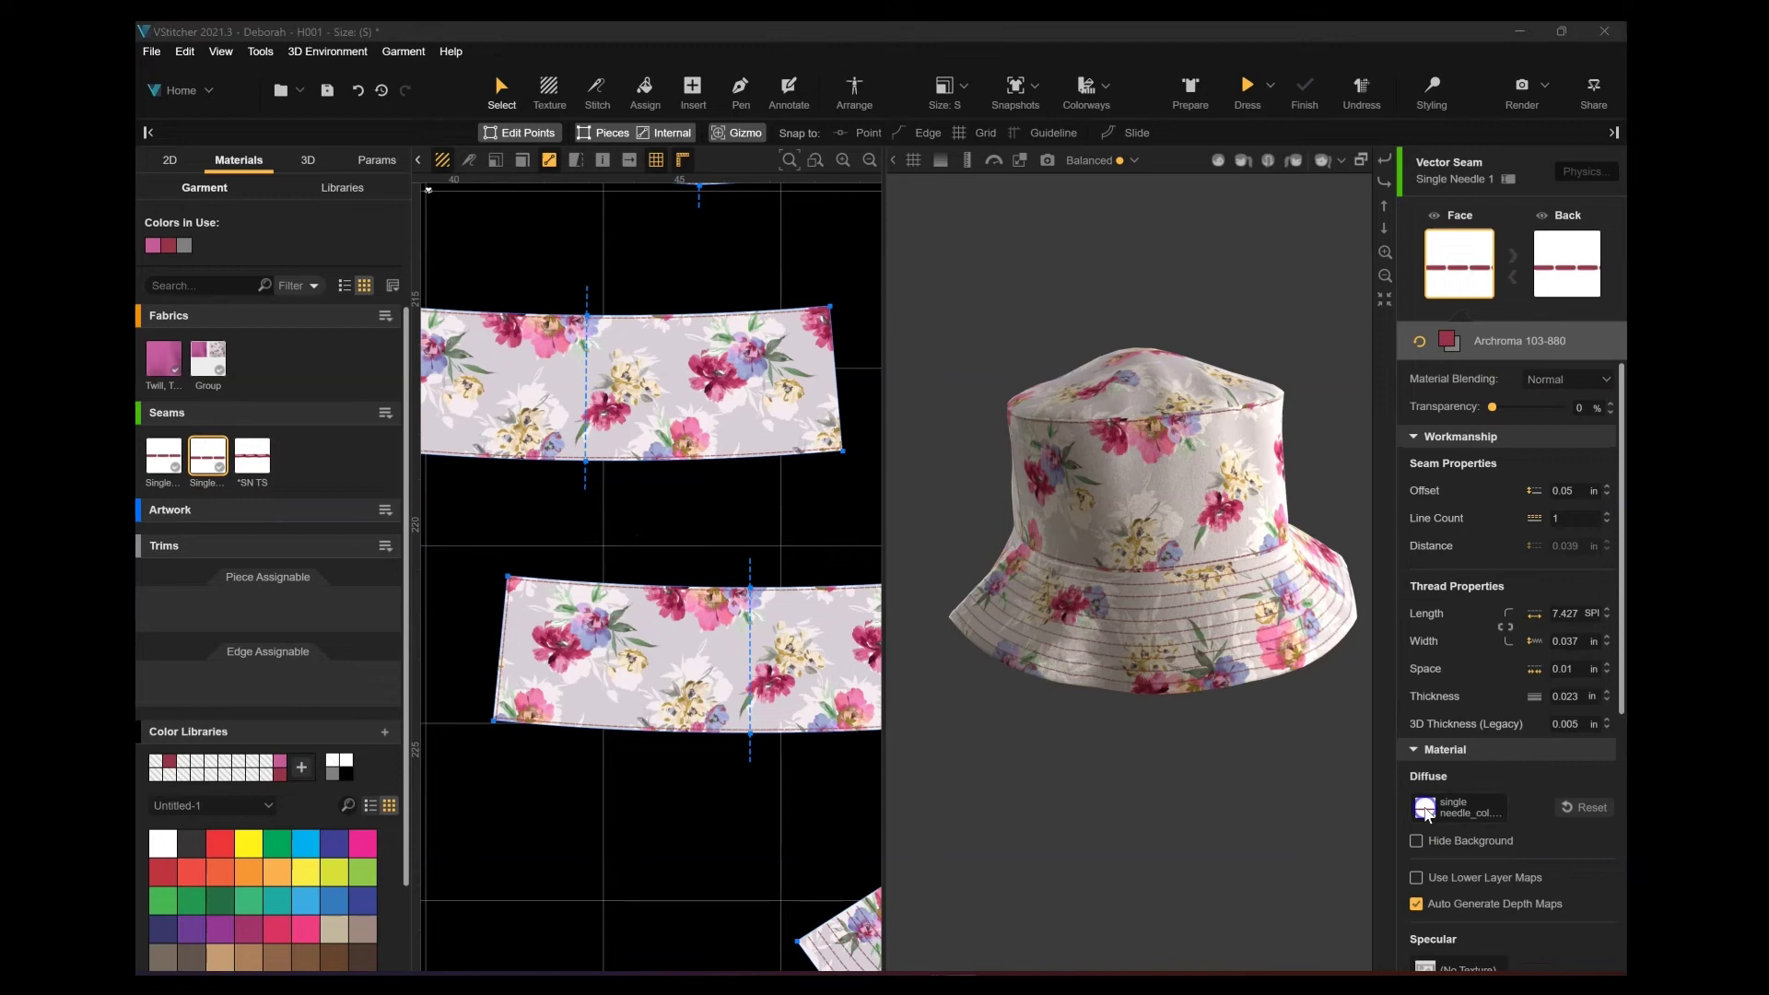
# Step: Inspect the diffuse texture images of the Single Needle 1 and *SN TS seams
pyautogui.click(1425, 810)
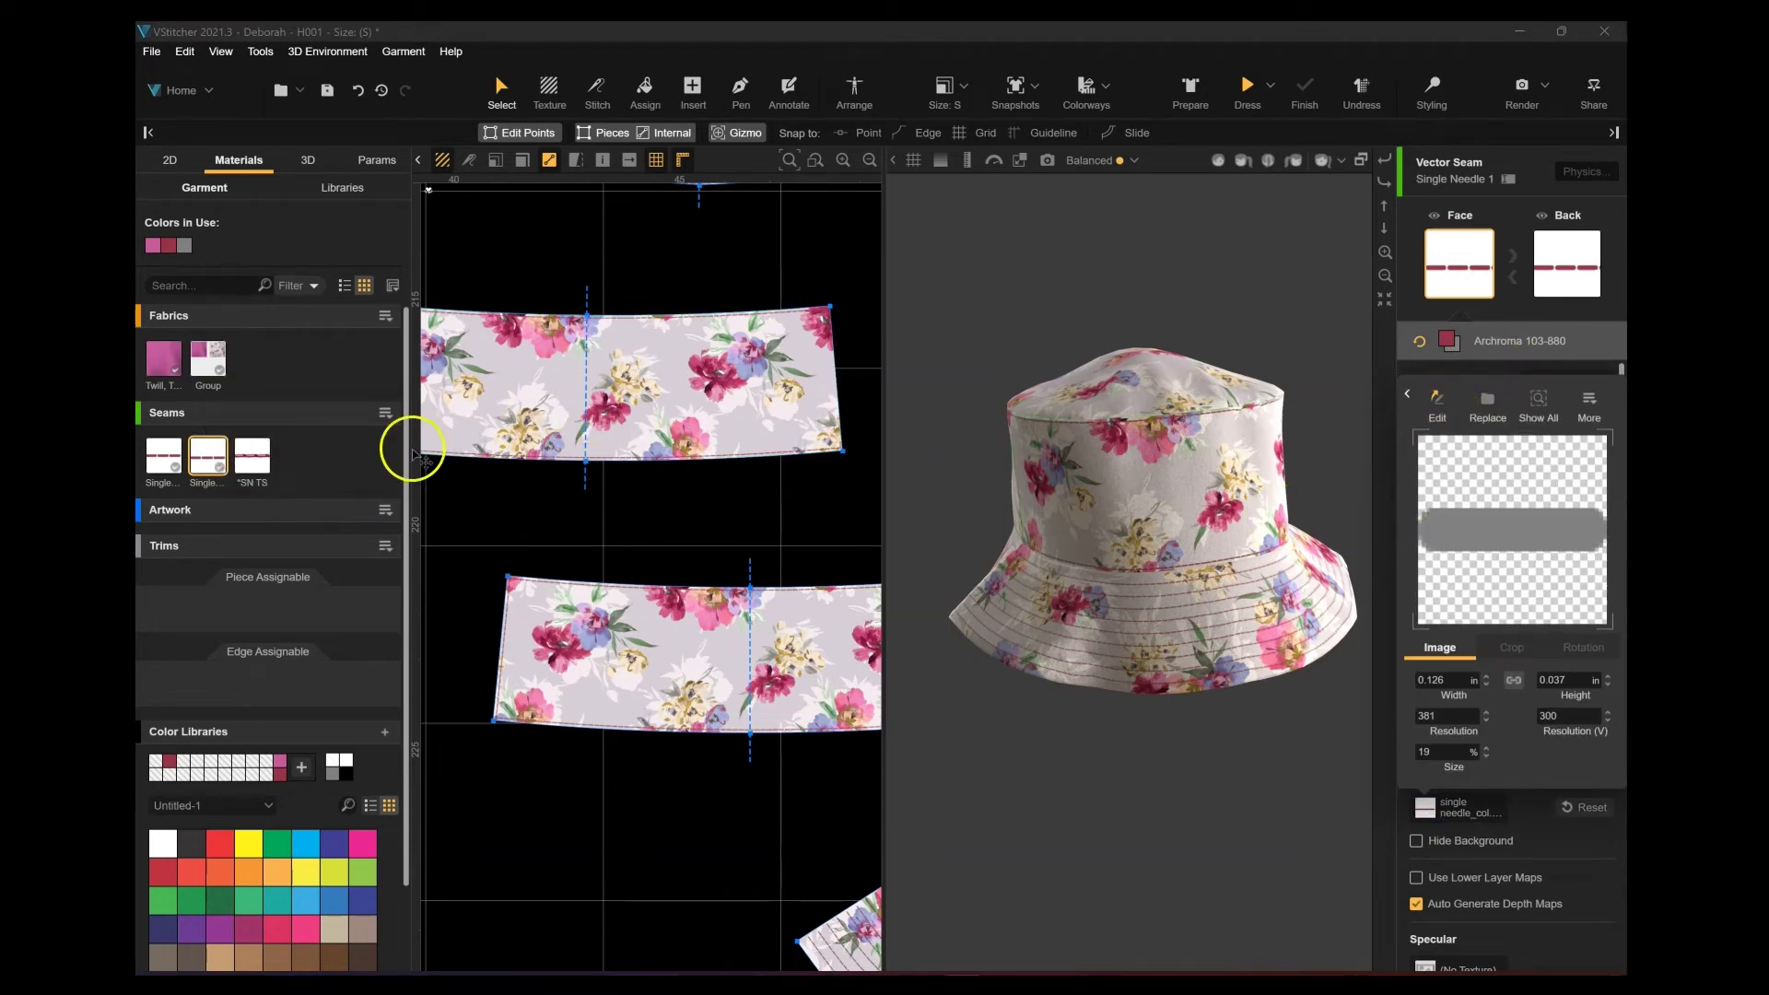
pyautogui.click(254, 457)
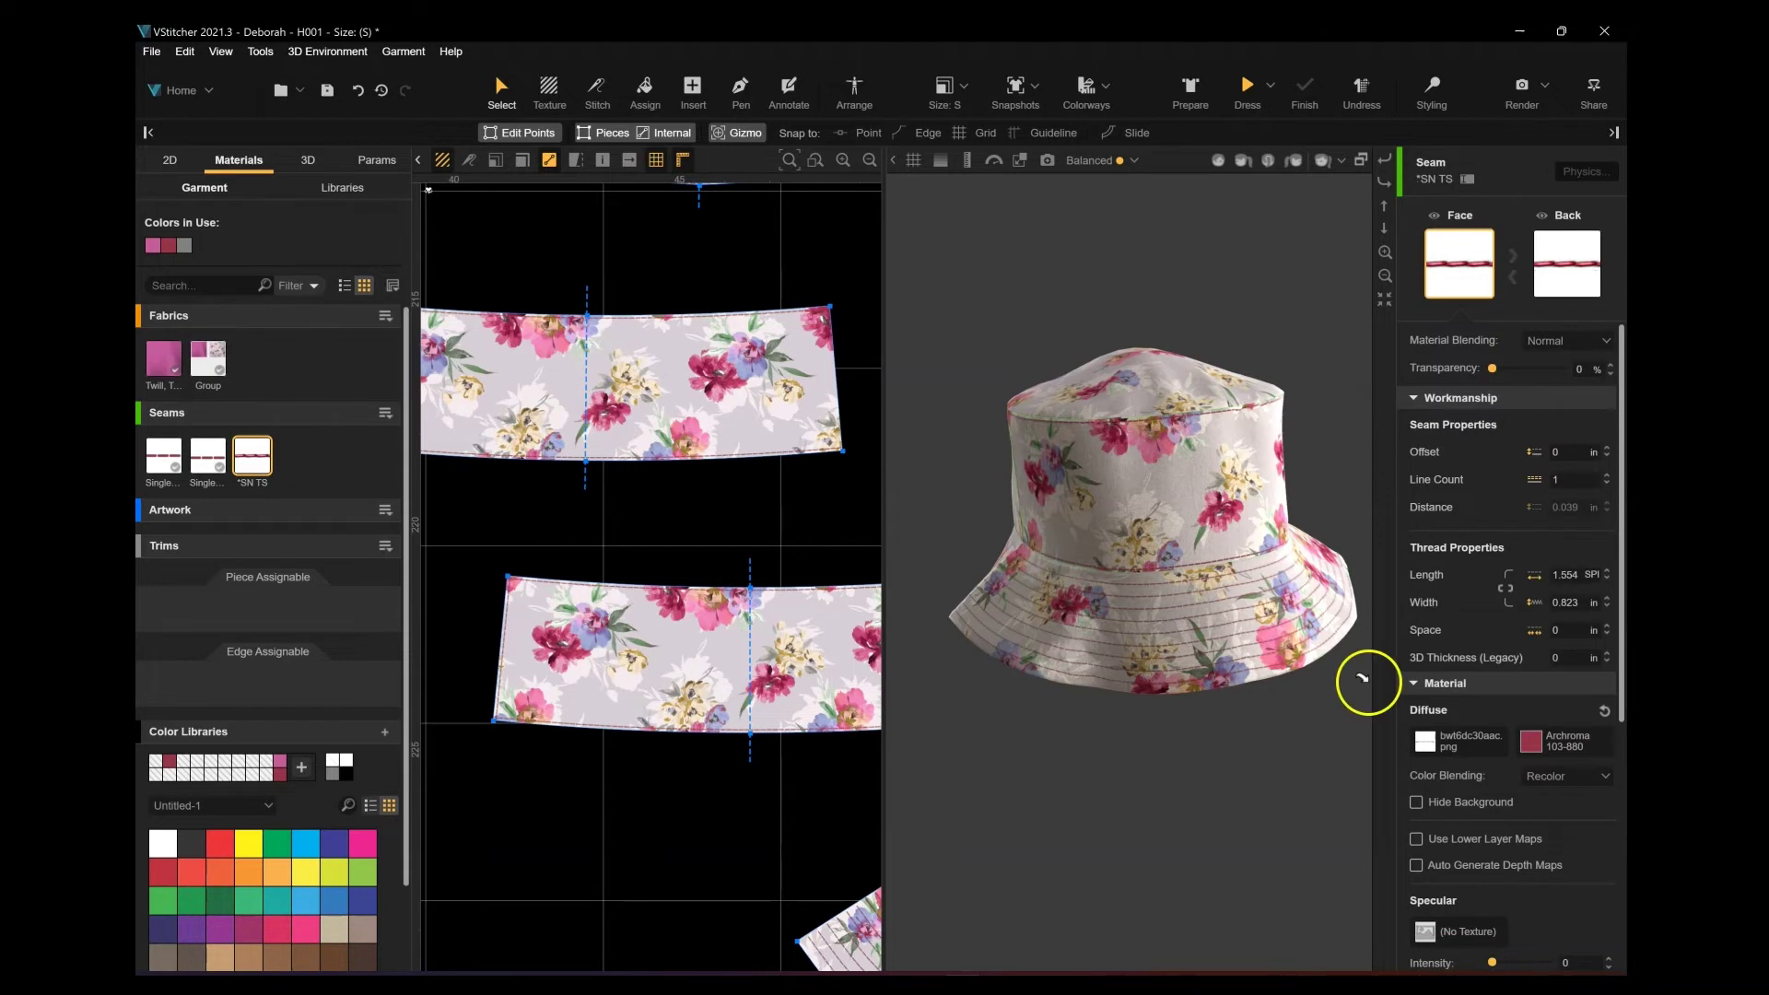
pyautogui.click(1439, 744)
pyautogui.click(1407, 330)
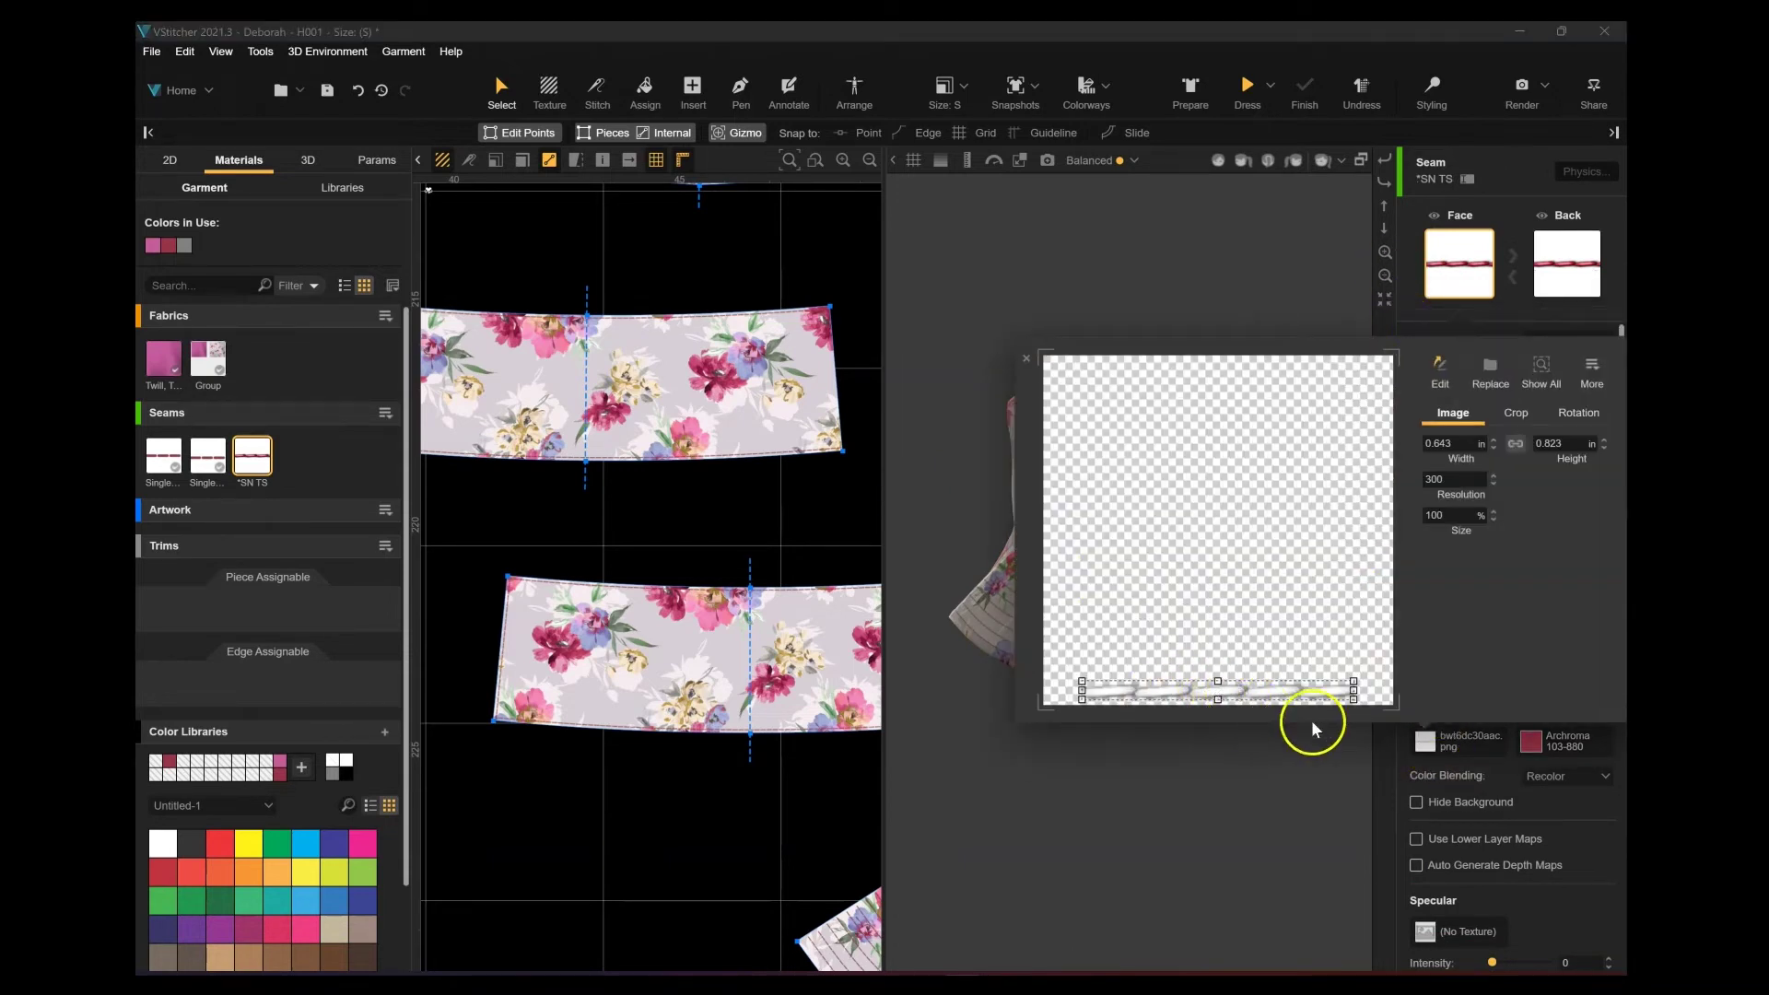
pyautogui.click(1397, 750)
# Step: Replace the garment's first Single Needle seam material with *SN TS and inspect the stitching on the hat
pyautogui.moveTo(255, 457); pyautogui.dragTo(166, 454)
pyautogui.moveTo(1191, 834); pyautogui.dragTo(1223, 326)
pyautogui.moveTo(1224, 328); pyautogui.dragTo(1204, 908, button='right')
pyautogui.moveTo(1354, 299); pyautogui.dragTo(1174, 870, button='right')
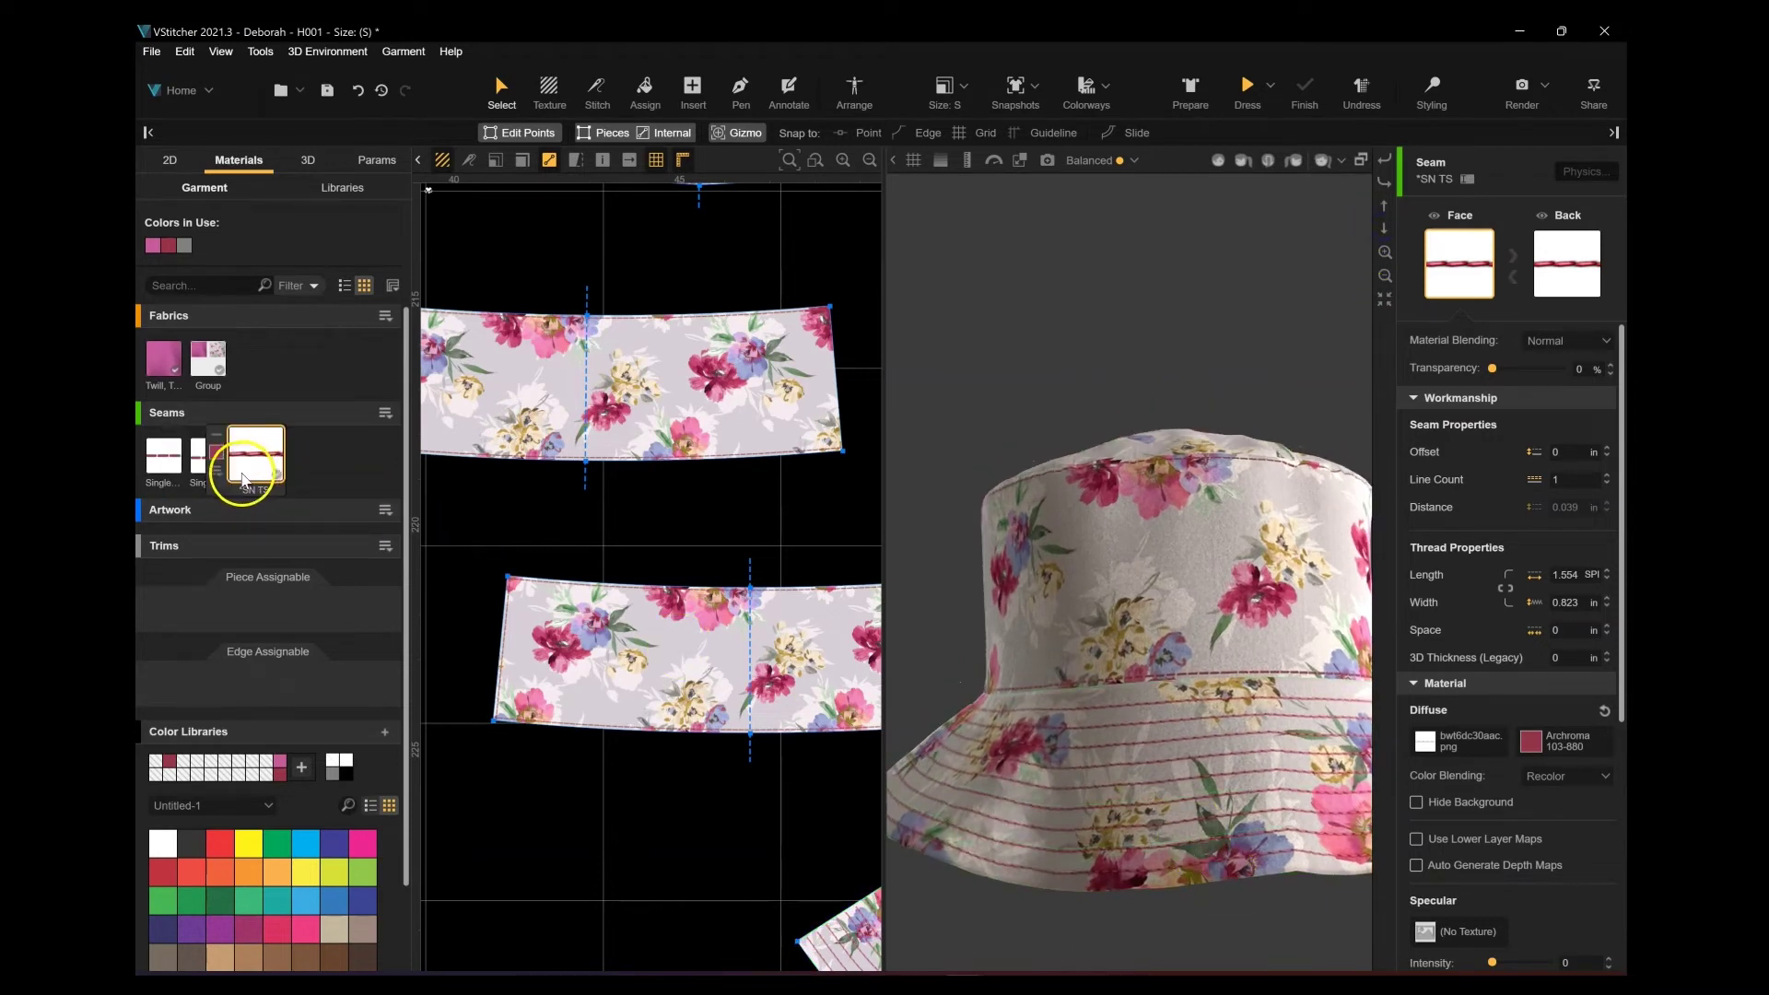
# Step: Duplicate the *SN TS seam material and set the copy's offset to 0.05 in
pyautogui.click(215, 471)
pyautogui.click(256, 514)
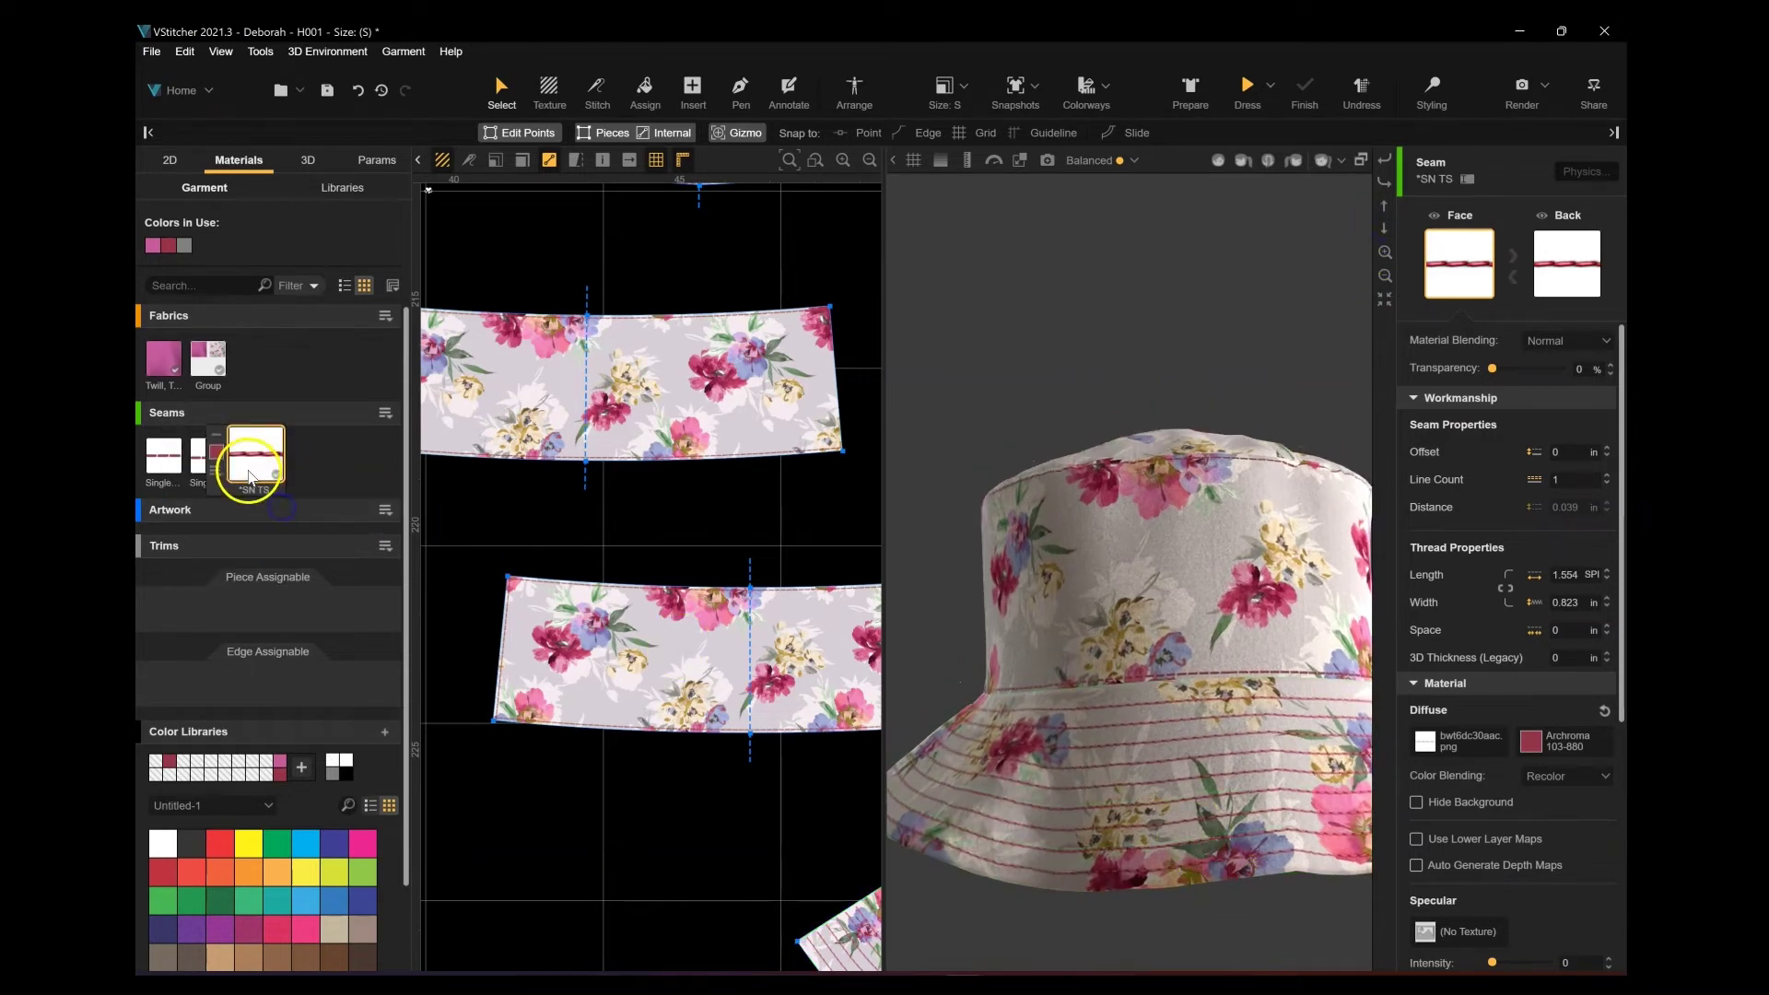
pyautogui.click(216, 471)
pyautogui.click(249, 511)
pyautogui.click(1567, 454)
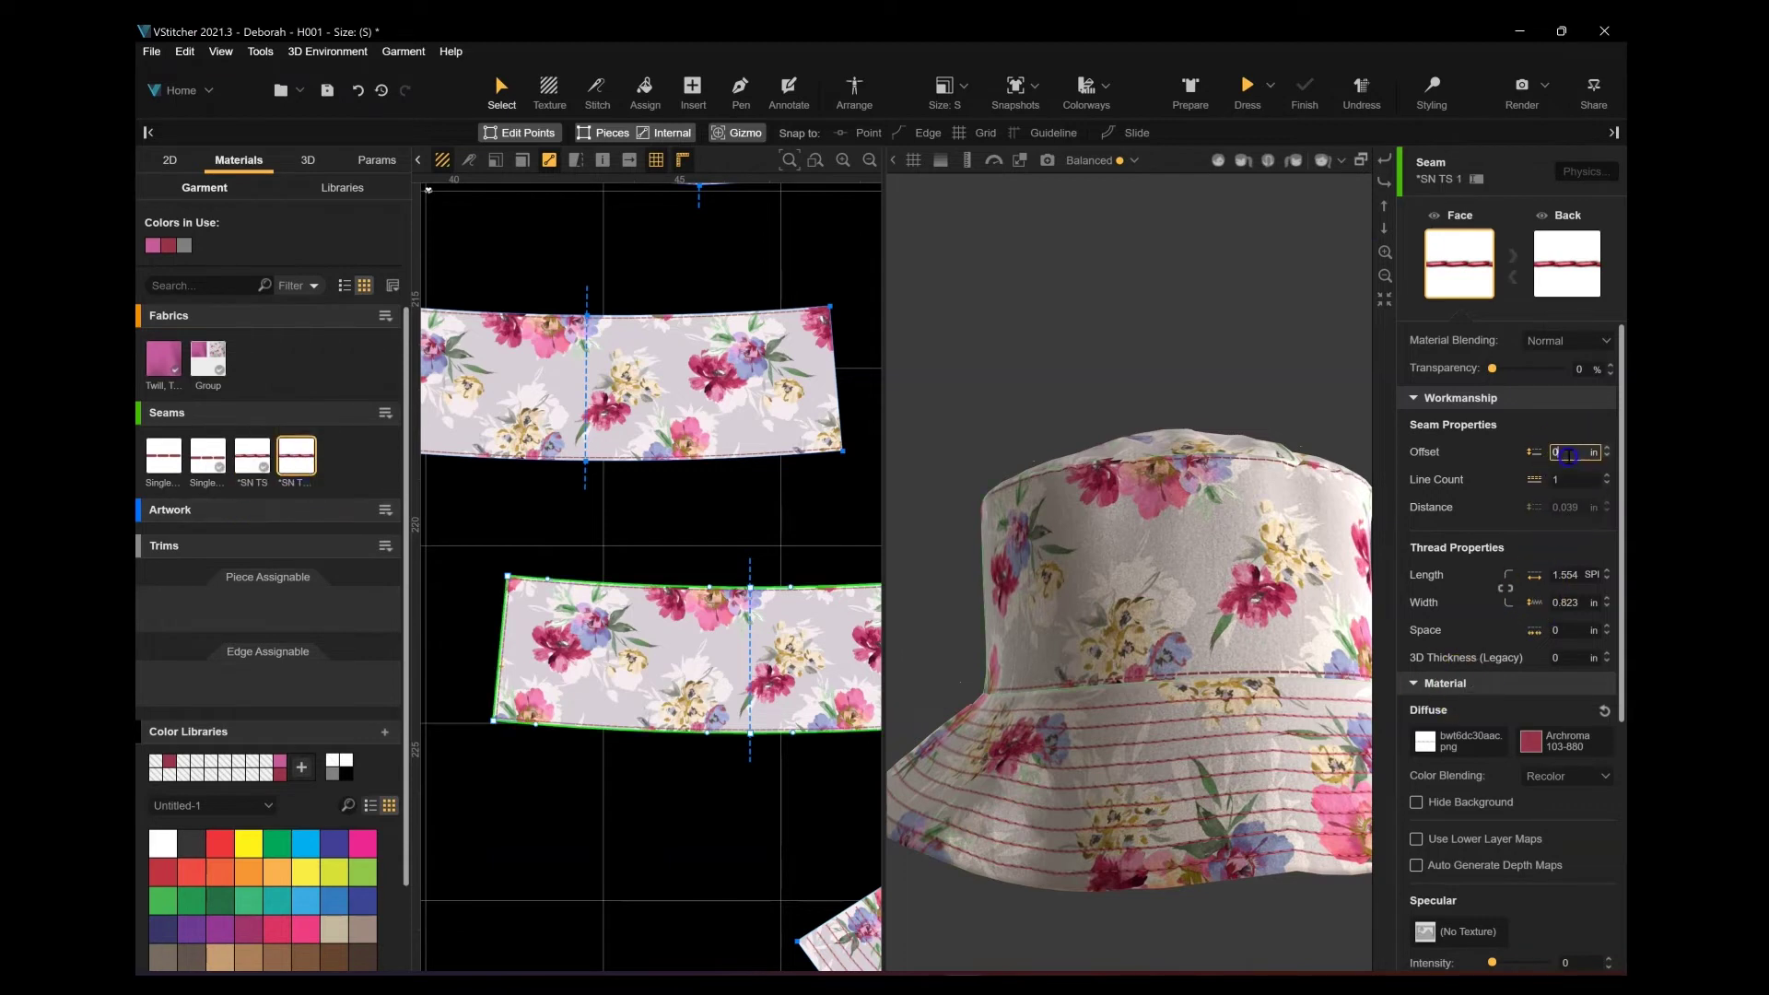
# Step: Replace the Single Needle 1 seam material with the offset *SN TS copy and inspect the crown stitching
pyautogui.moveTo(294, 455); pyautogui.dragTo(214, 456)
pyautogui.click(1164, 853)
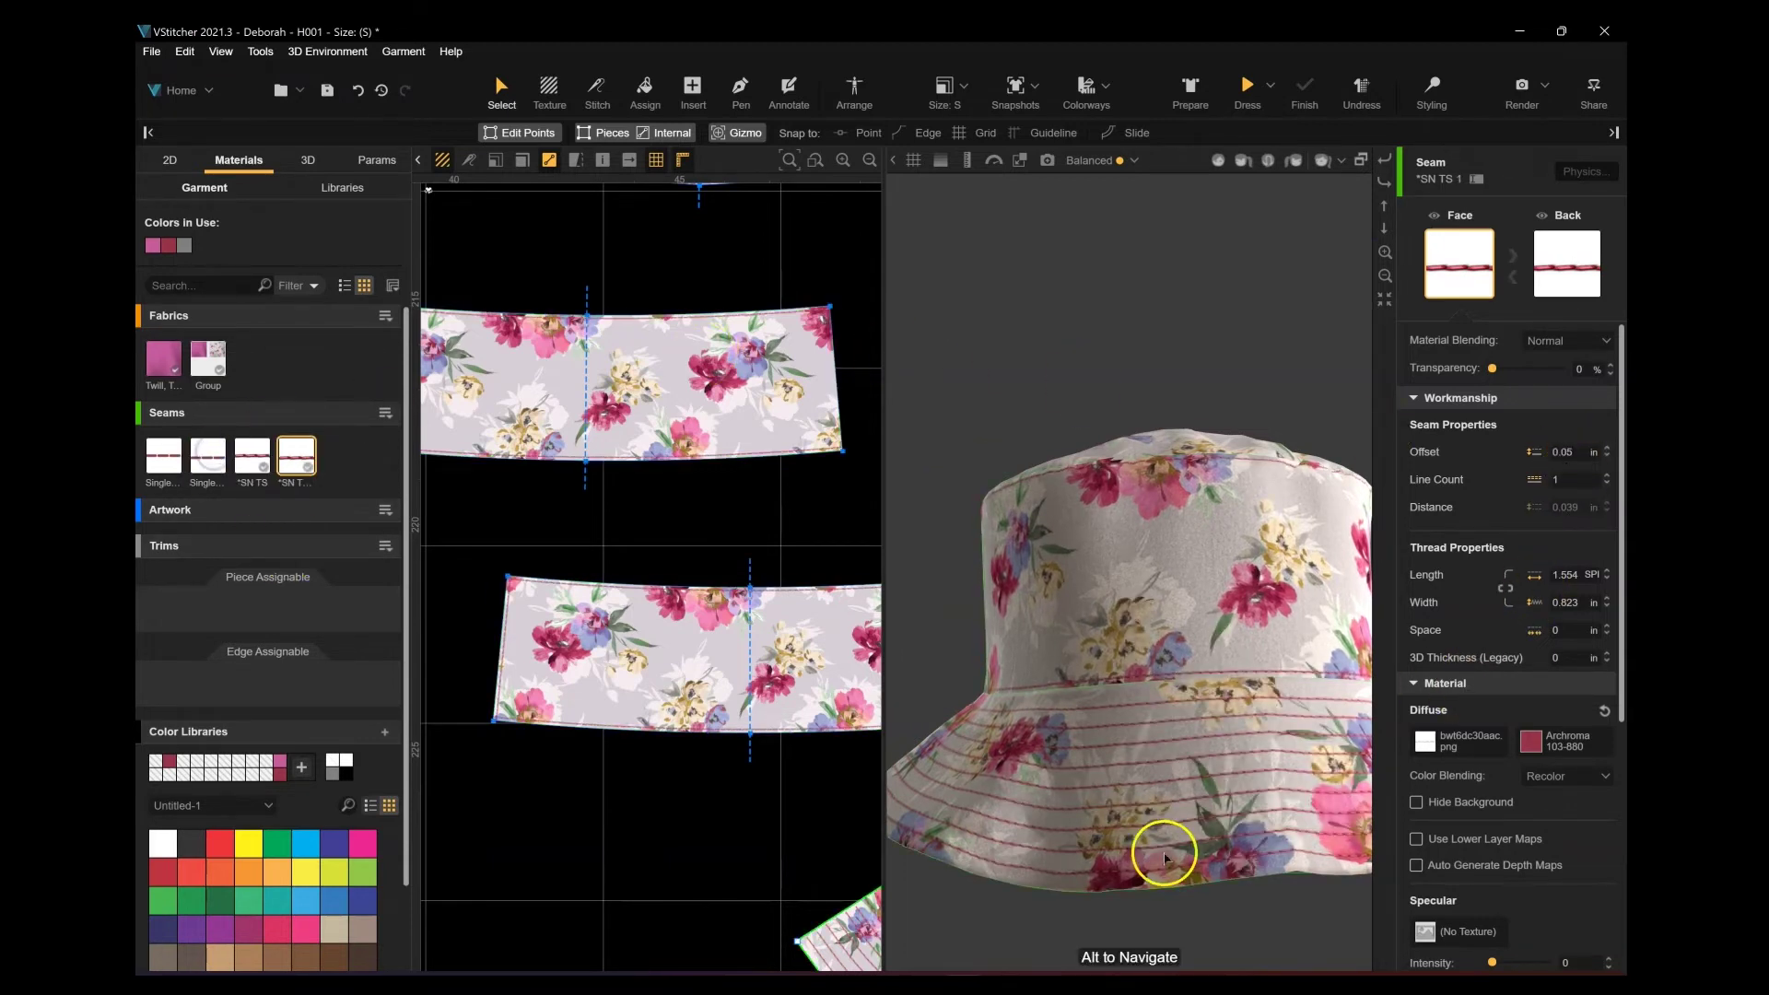
pyautogui.moveTo(946, 446); pyautogui.dragTo(1244, 408)
pyautogui.click(1583, 744)
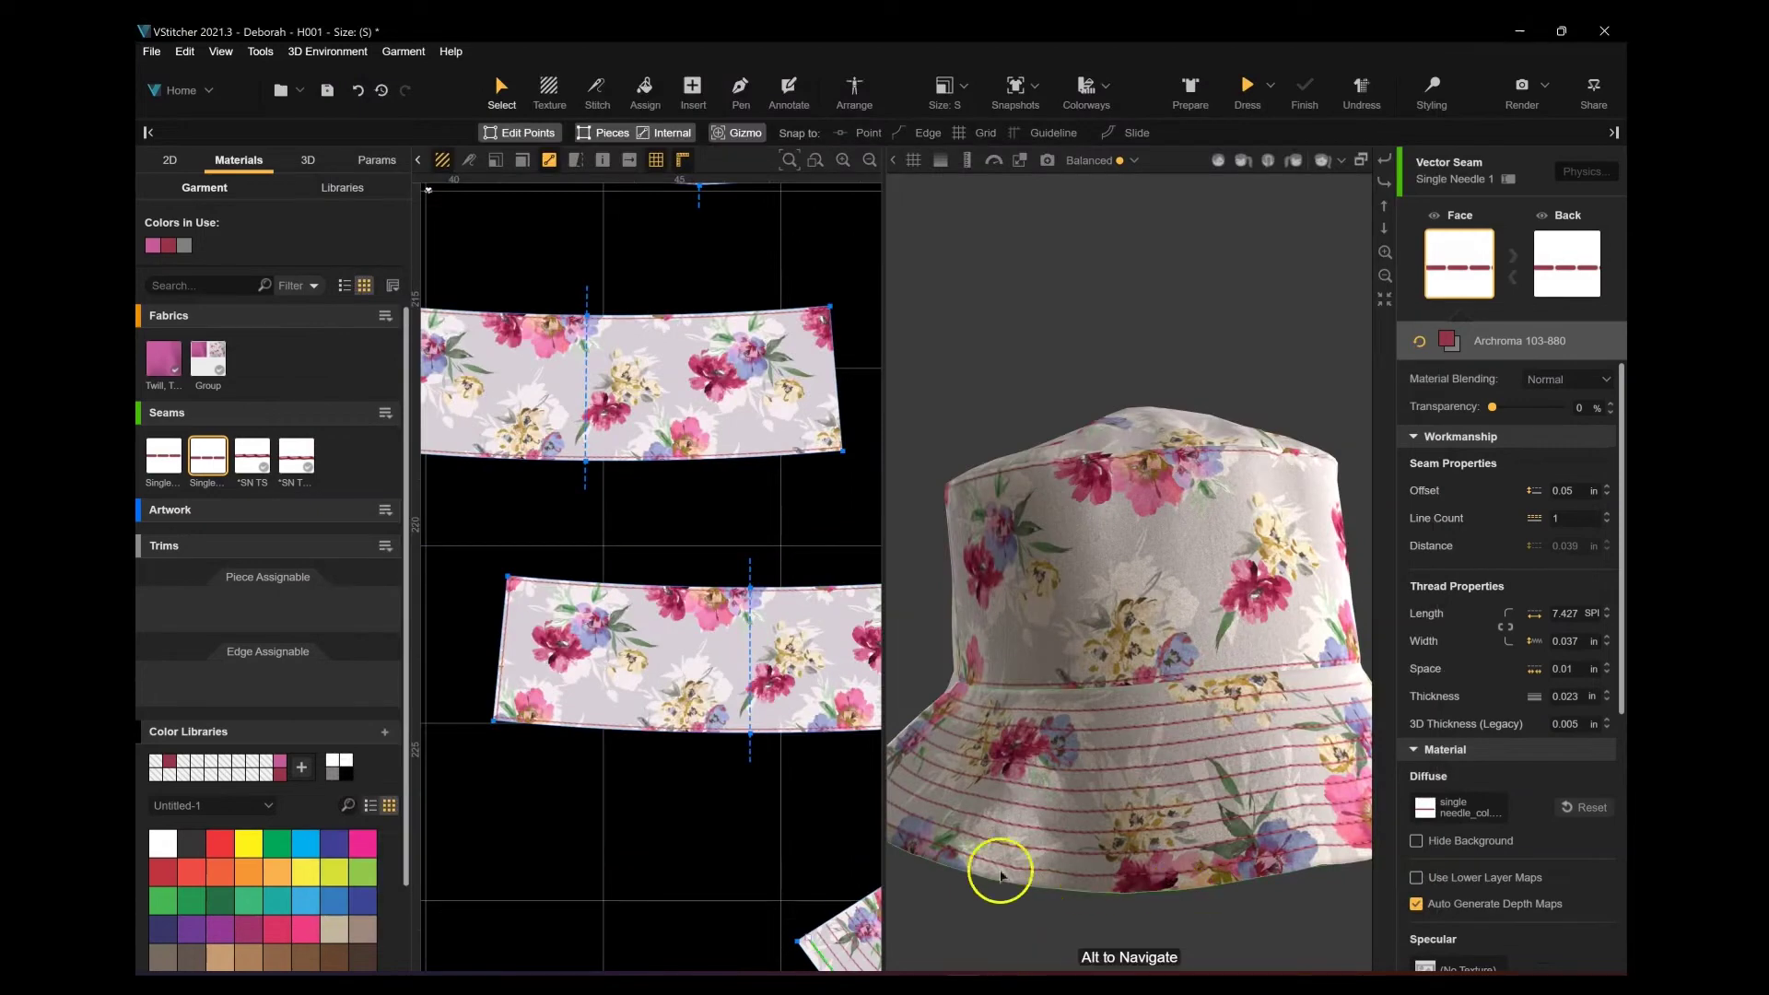
pyautogui.moveTo(999, 860); pyautogui.dragTo(1269, 408)
pyautogui.scroll(1, 1141, 639)
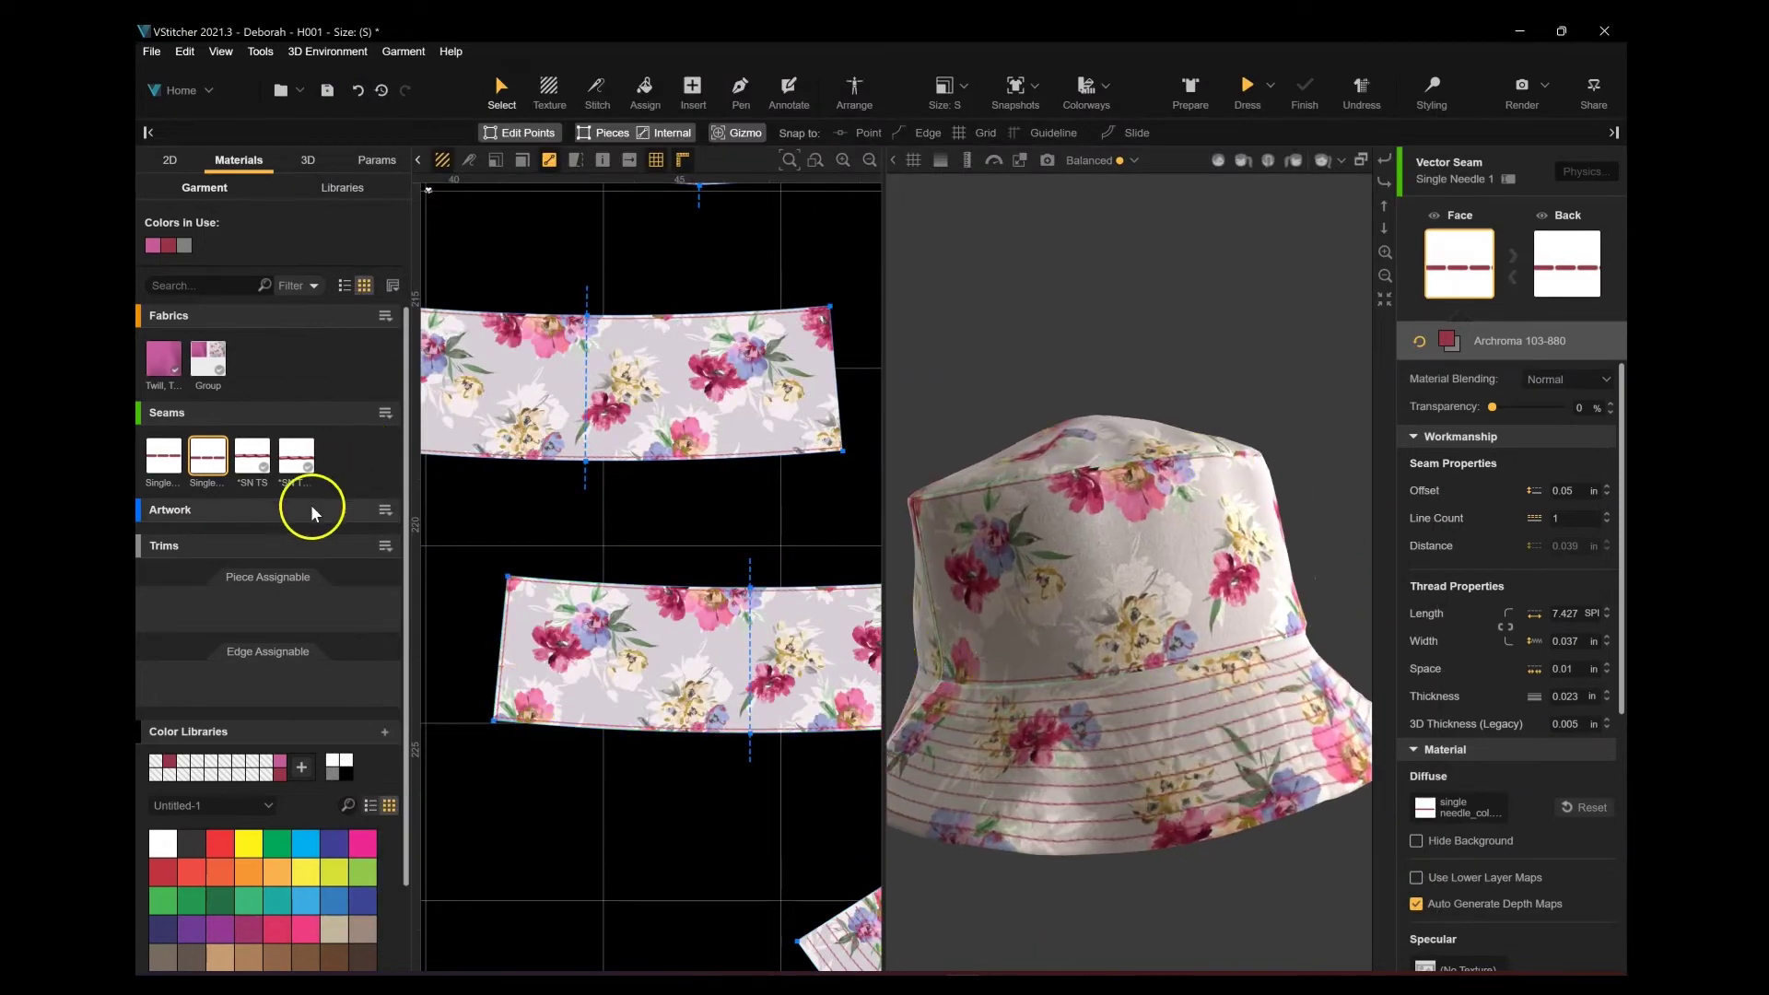
# Step: Set the *SN TS seam's 3D thickness to 0.003 in
pyautogui.click(249, 463)
pyautogui.click(1603, 653)
pyautogui.write('.')
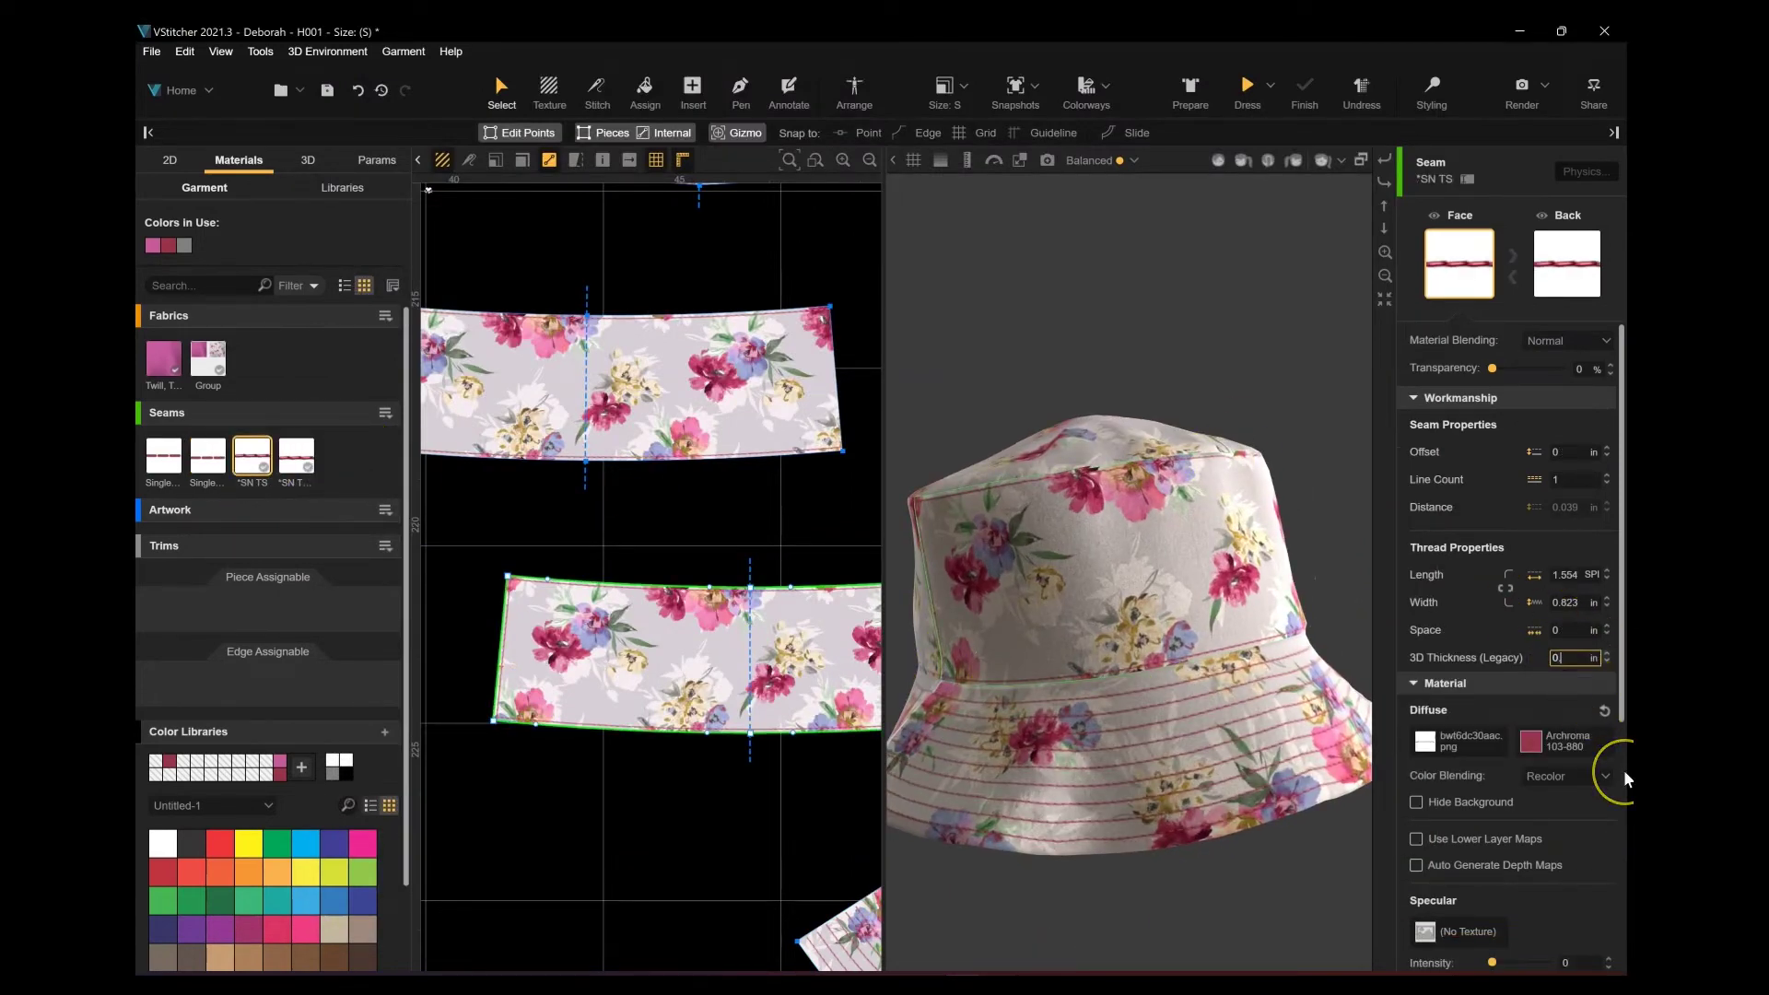
pyautogui.write('00')
pyautogui.press('Return')
pyautogui.moveTo(1033, 885); pyautogui.dragTo(976, 717, button='right')
pyautogui.keyDown('alt'); pyautogui.moveTo(1033, 884); pyautogui.dragTo(1248, 387); pyautogui.keyUp('alt')
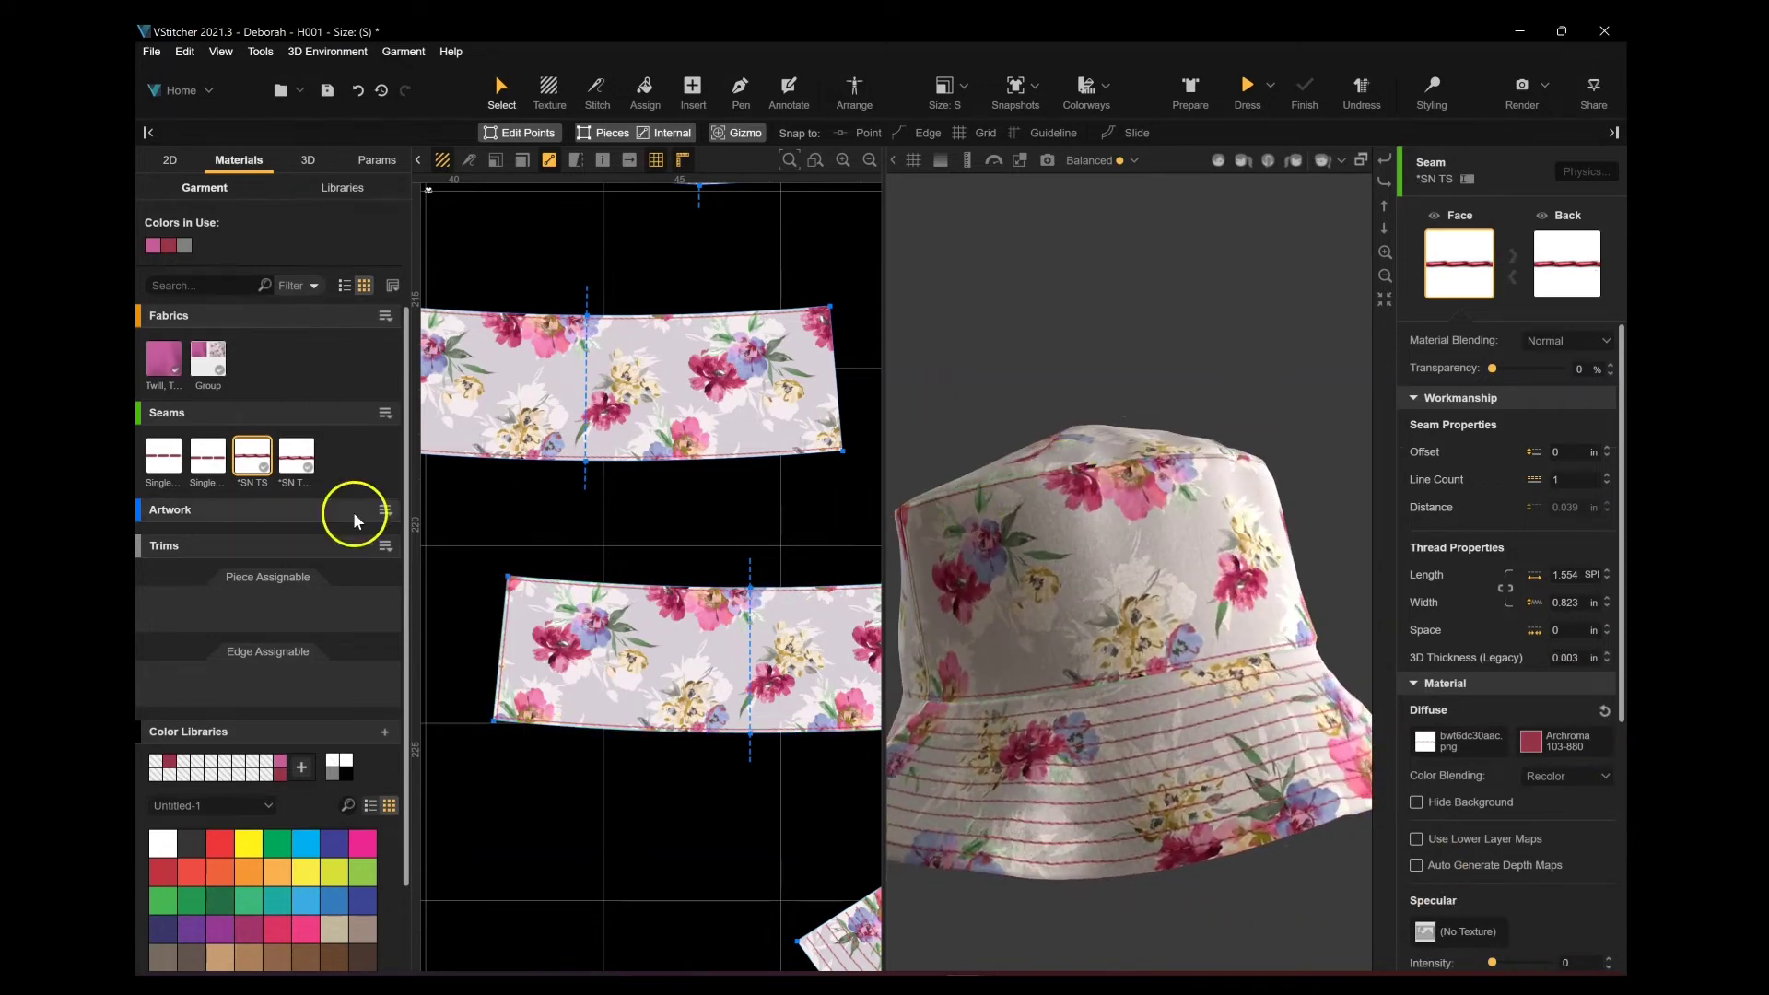
# Step: Set the *SN TS 1 seam's 3D thickness to 0.003 in
pyautogui.click(296, 451)
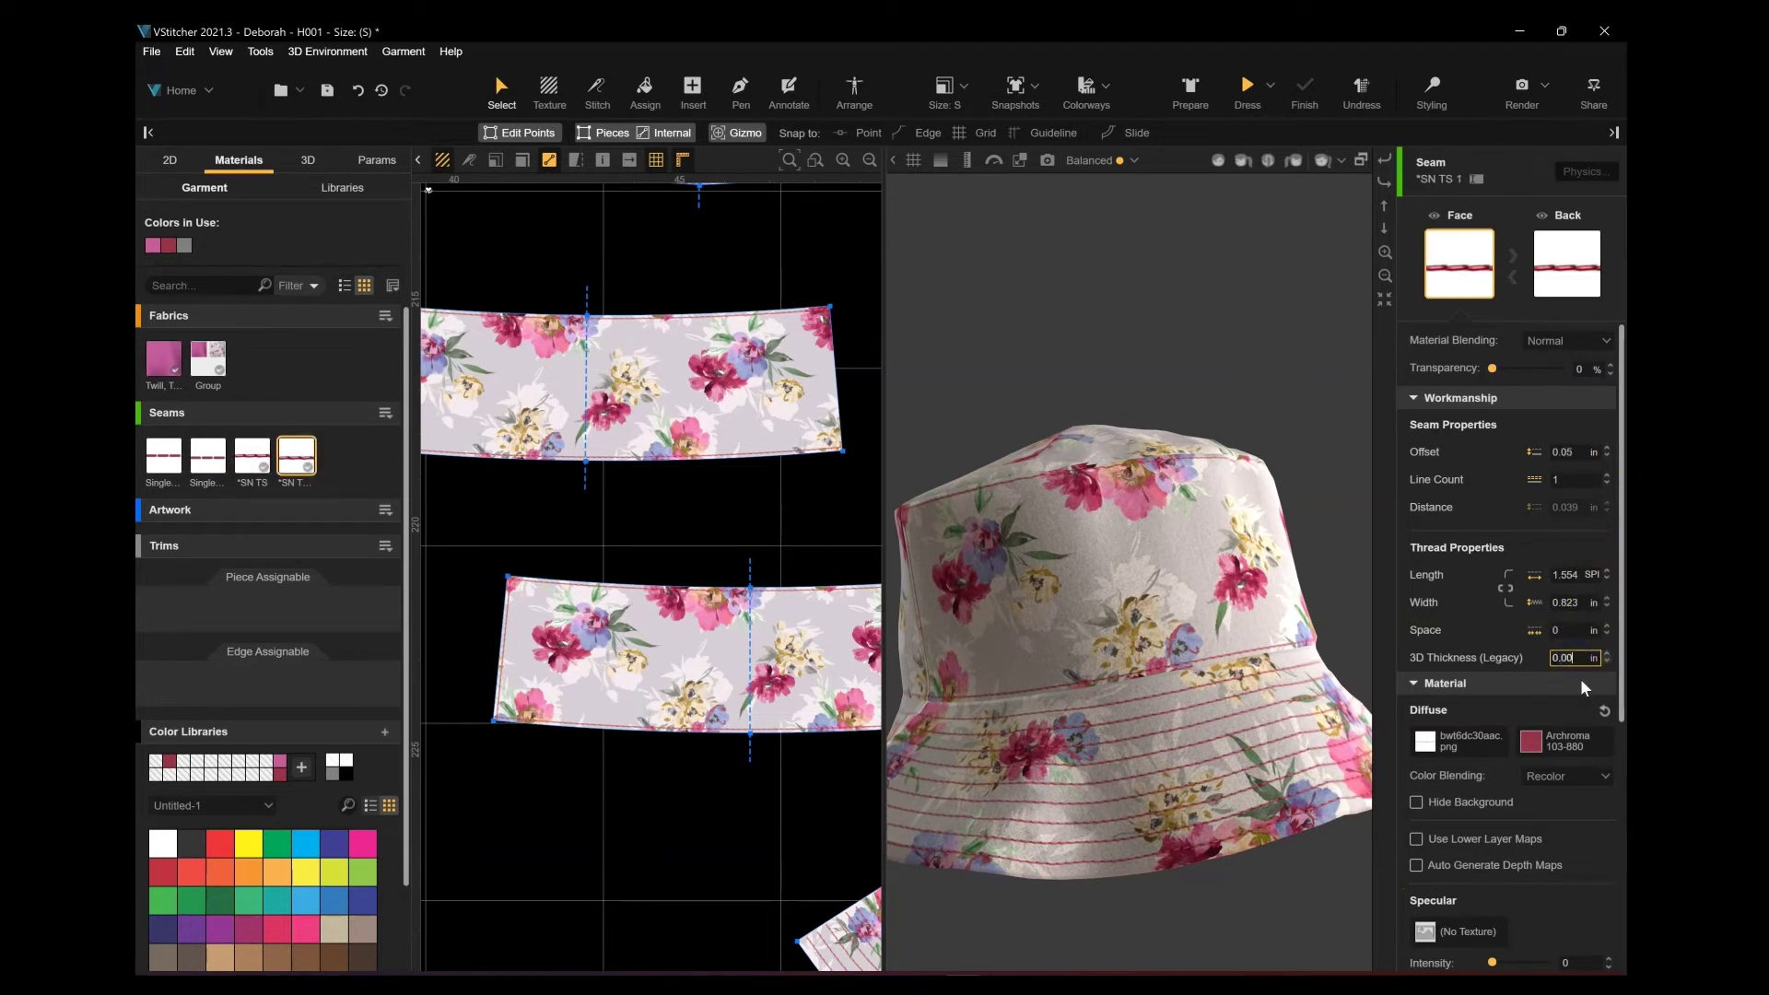
pyautogui.click(1588, 662)
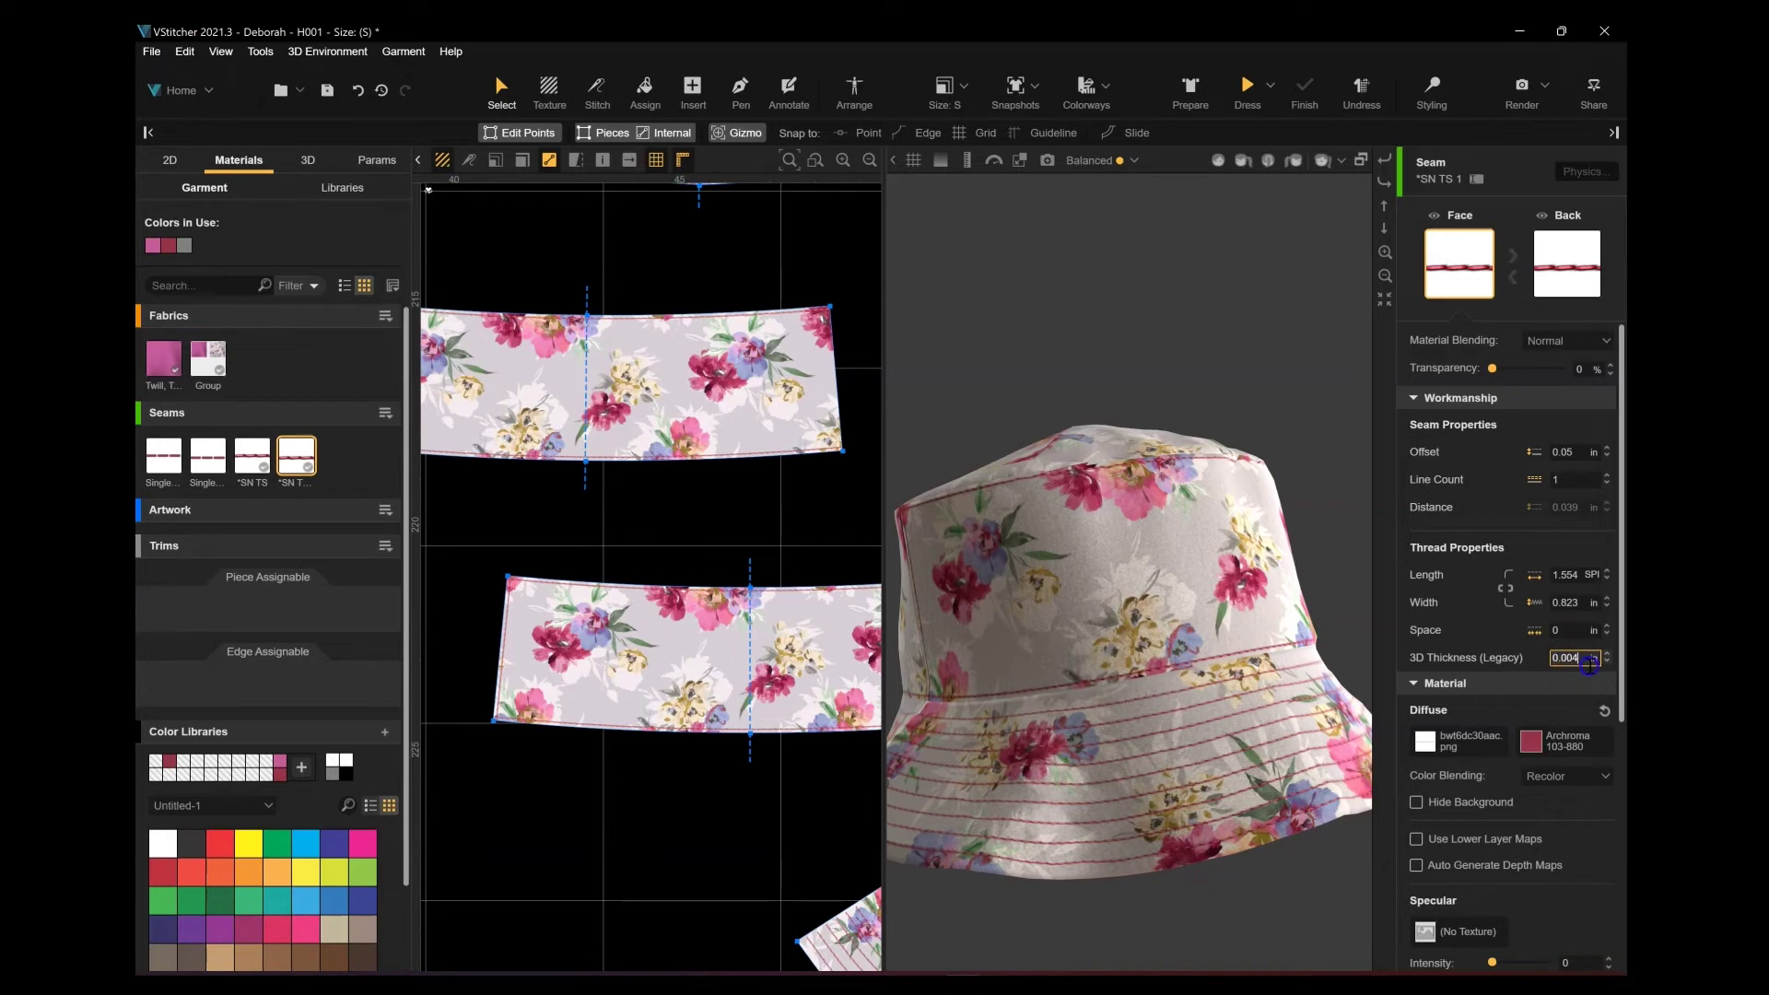
pyautogui.write('3')
pyautogui.press('Return')
pyautogui.keyDown('alt'); pyautogui.moveTo(967, 410); pyautogui.dragTo(1004, 516); pyautogui.keyUp('alt')
pyautogui.scroll(2, 1315, 831)
pyautogui.moveTo(1296, 886)
pyautogui.mouseDown(button='right')
pyautogui.moveTo(1300, 910)
pyautogui.moveTo(1311, 889)
pyautogui.mouseUp(button='right')
pyautogui.scroll(-3, 1370, 843)
pyautogui.moveTo(1261, 458); pyautogui.dragTo(1259, 424, button='right')
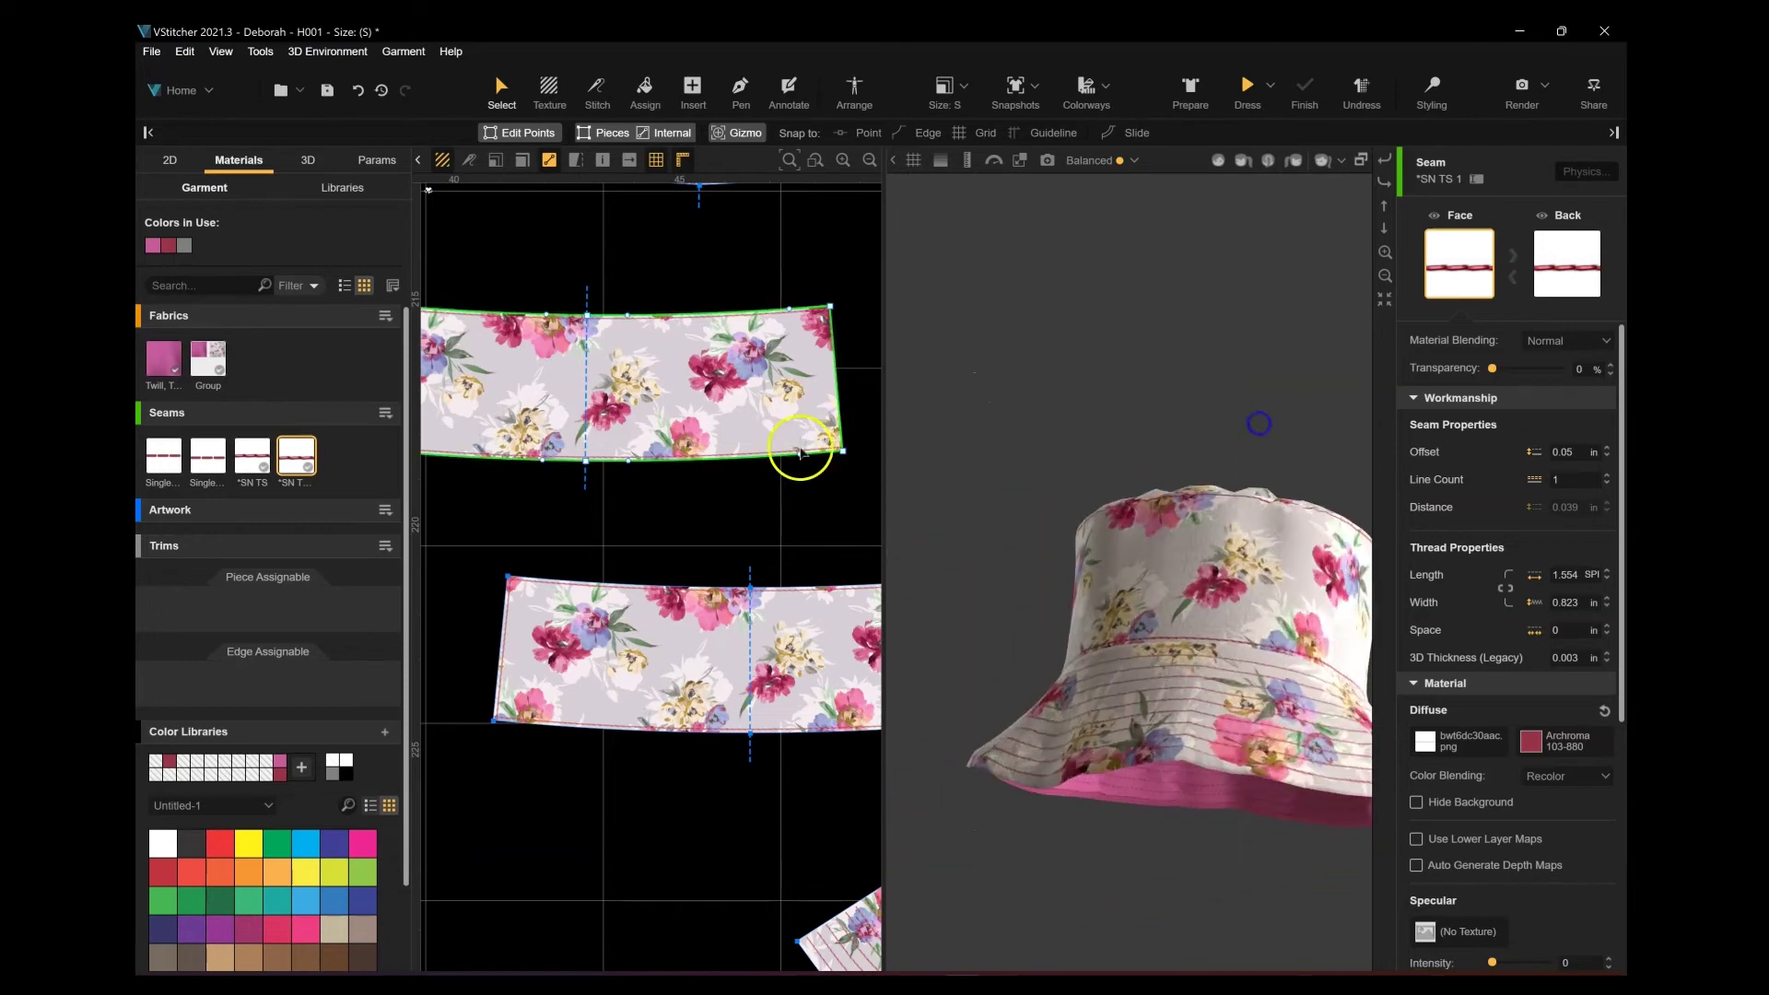
# Step: Set the stitch depth to 0.02 in on the lower edges of the two outer crown side panels
pyautogui.scroll(-4, 783, 470)
pyautogui.moveTo(748, 512); pyautogui.dragTo(631, 552, button='middle')
pyautogui.moveTo(1080, 296); pyautogui.dragTo(1084, 332, button='right')
pyautogui.moveTo(763, 537); pyautogui.dragTo(733, 534, button='middle')
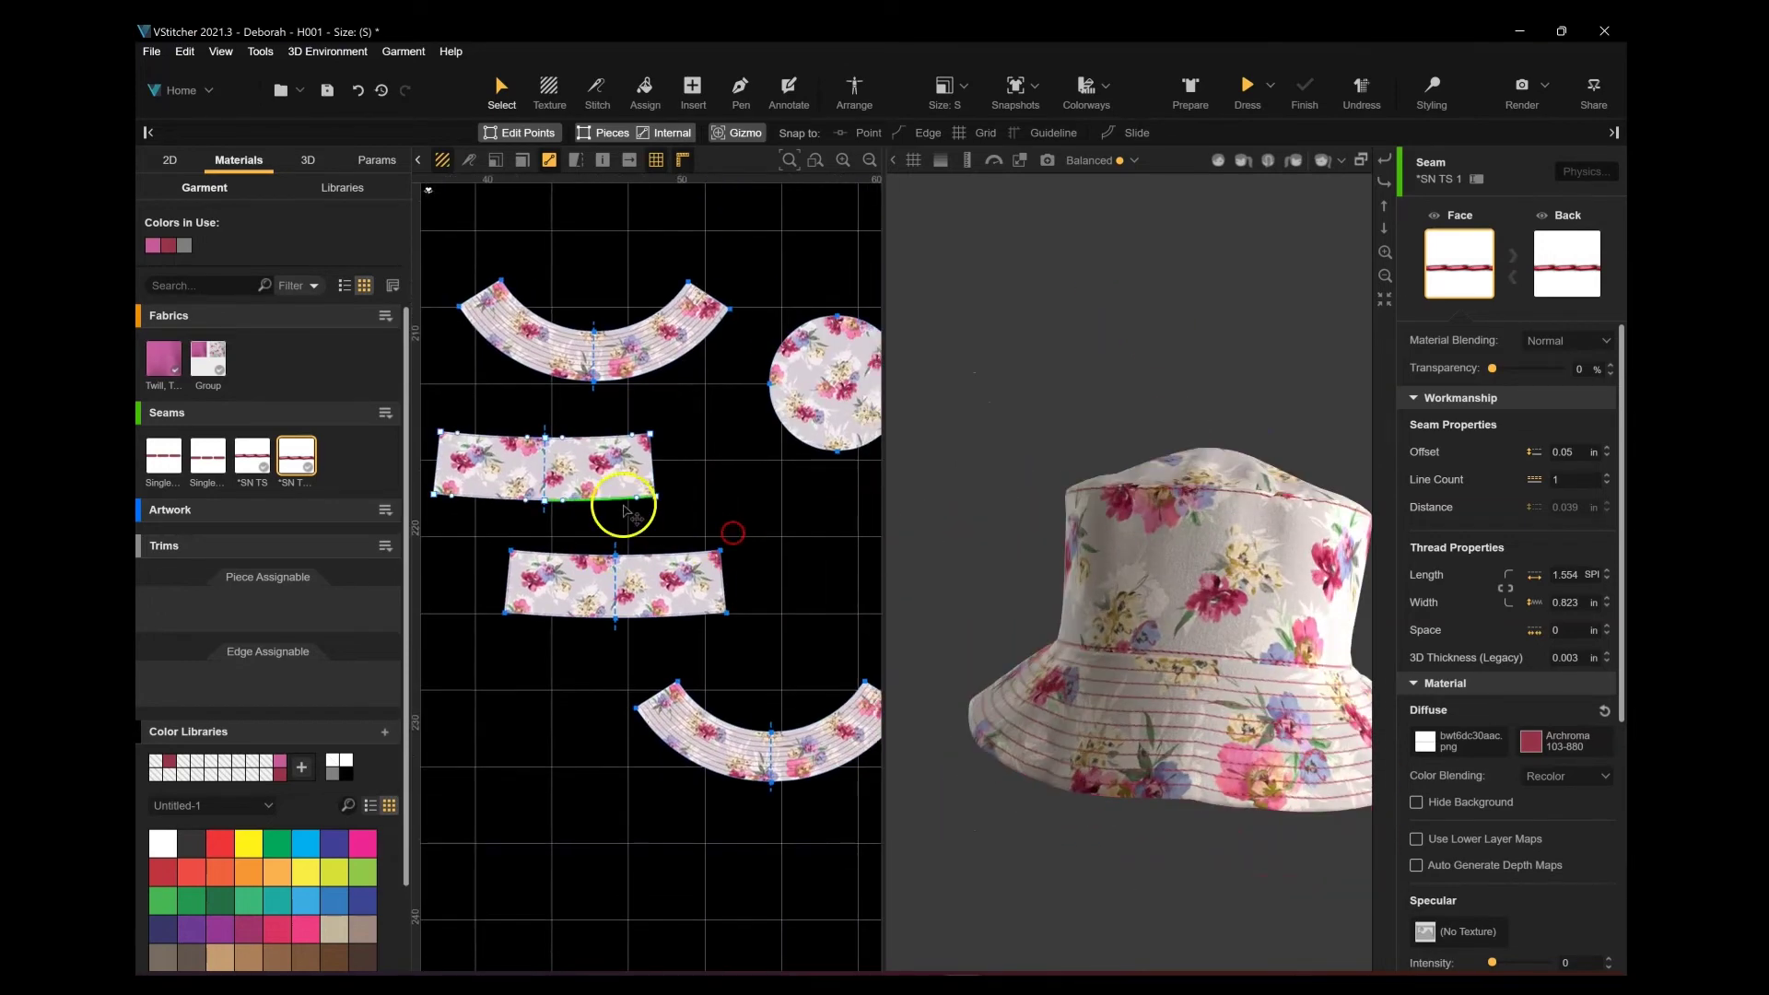
pyautogui.click(620, 503)
pyautogui.click(1575, 899)
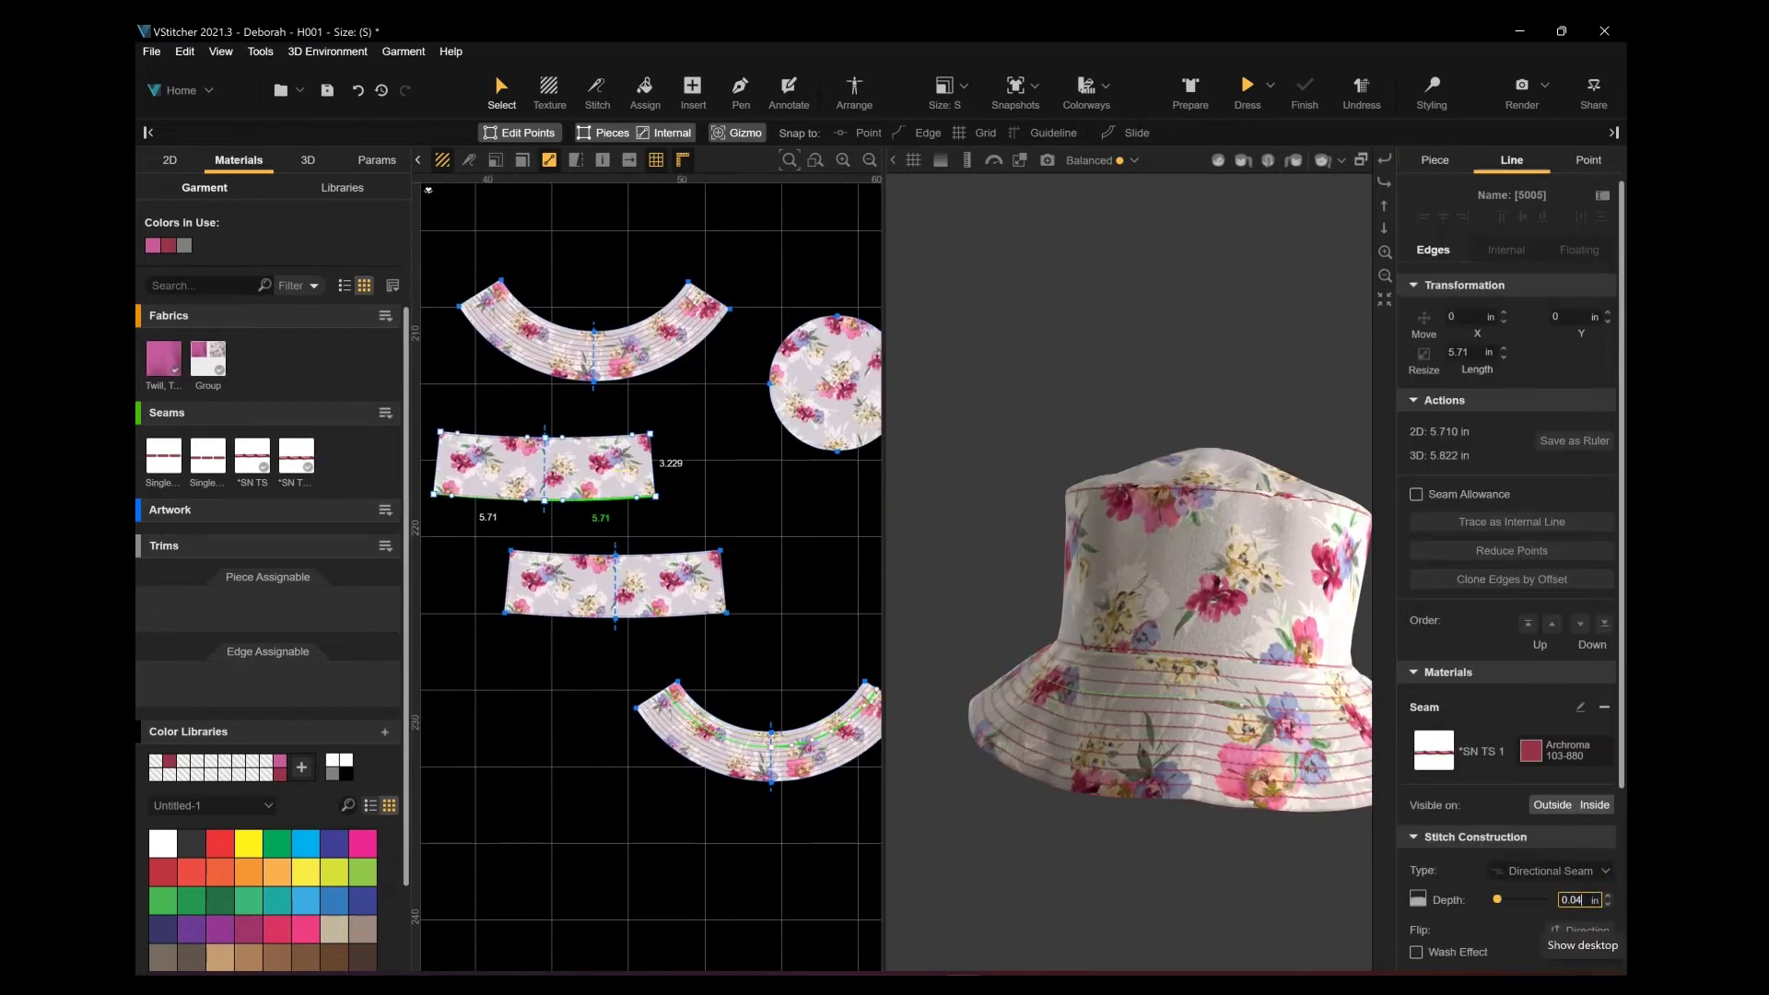
pyautogui.click(684, 626)
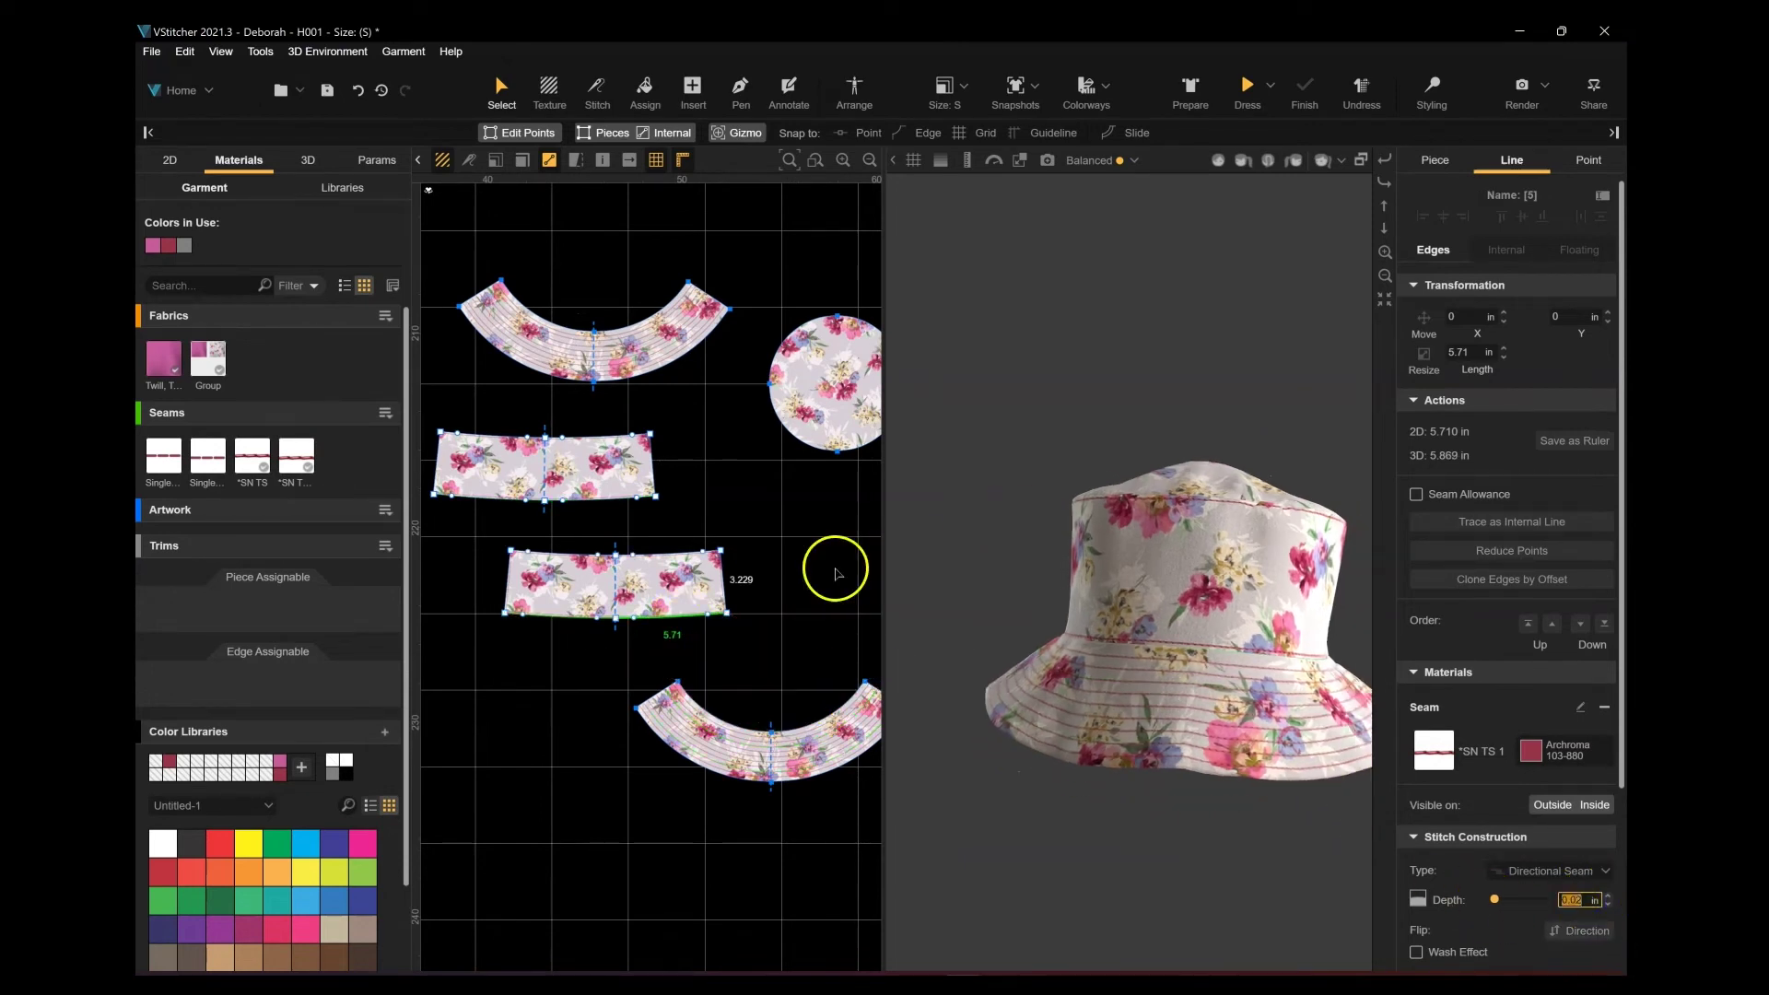
# Step: Set the stitch depth of all edges of the outer circular crown top to 0.02 in and view the hat
pyautogui.moveTo(829, 564); pyautogui.dragTo(704, 505, button='middle')
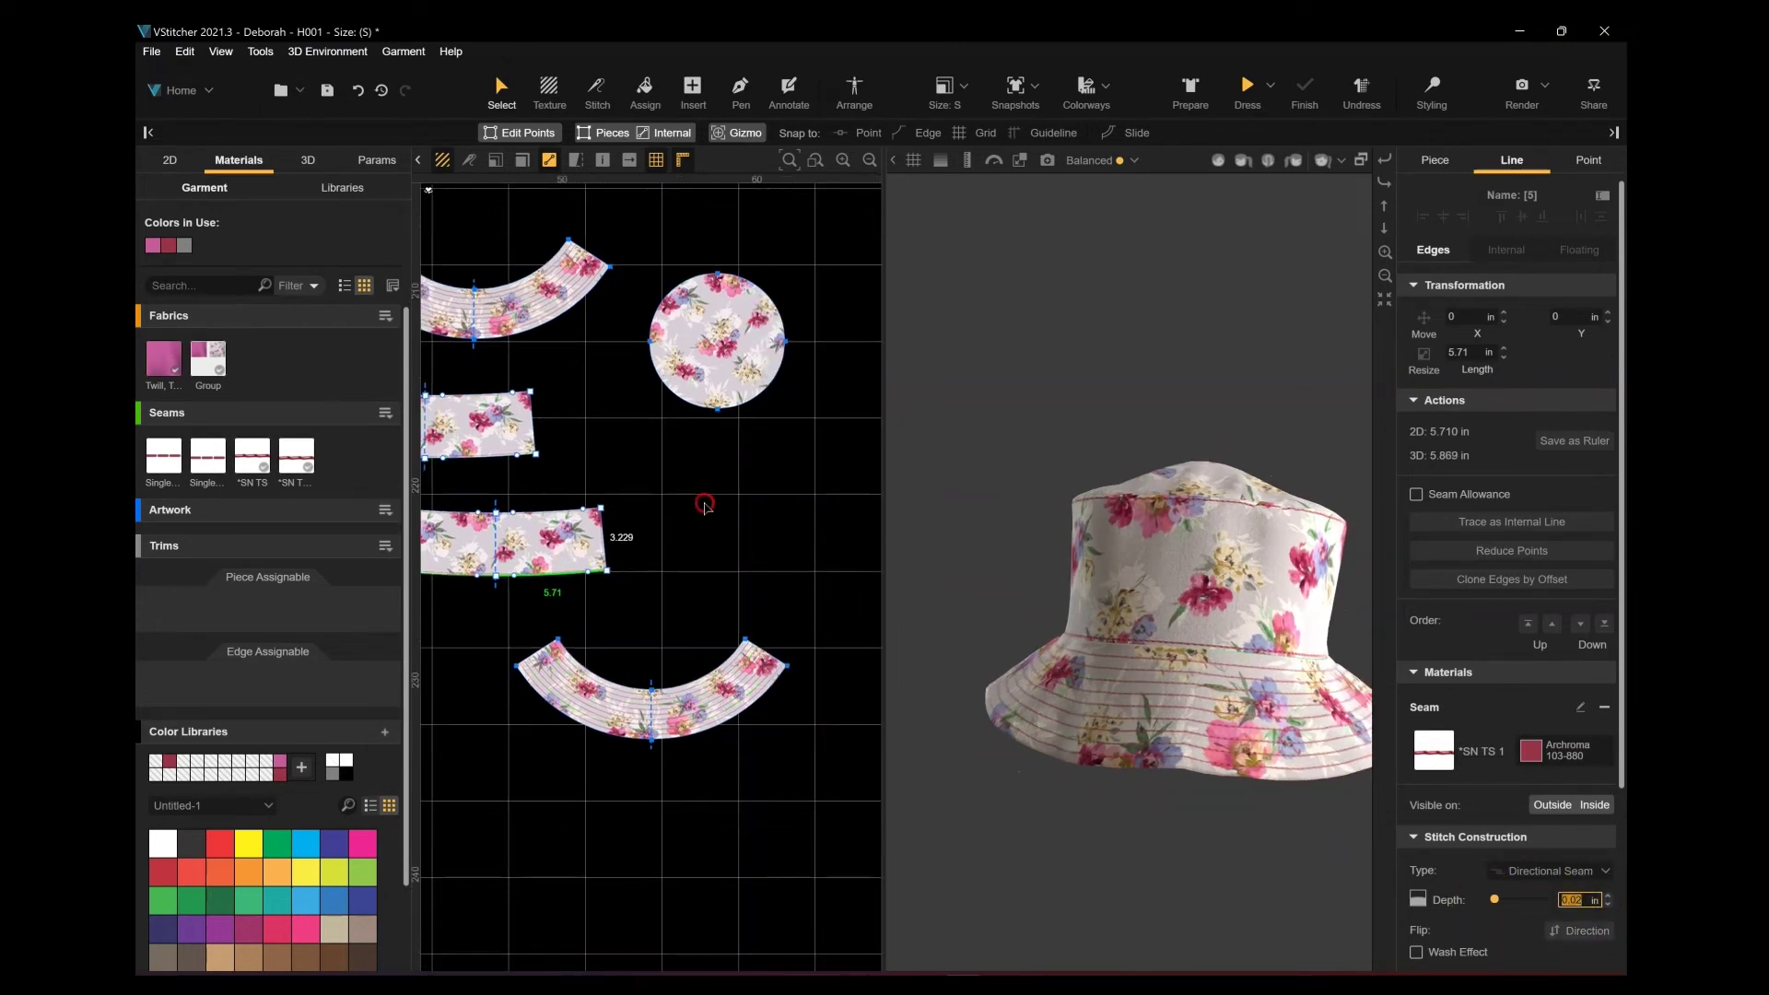
pyautogui.doubleClick(770, 394)
pyautogui.click(1512, 165)
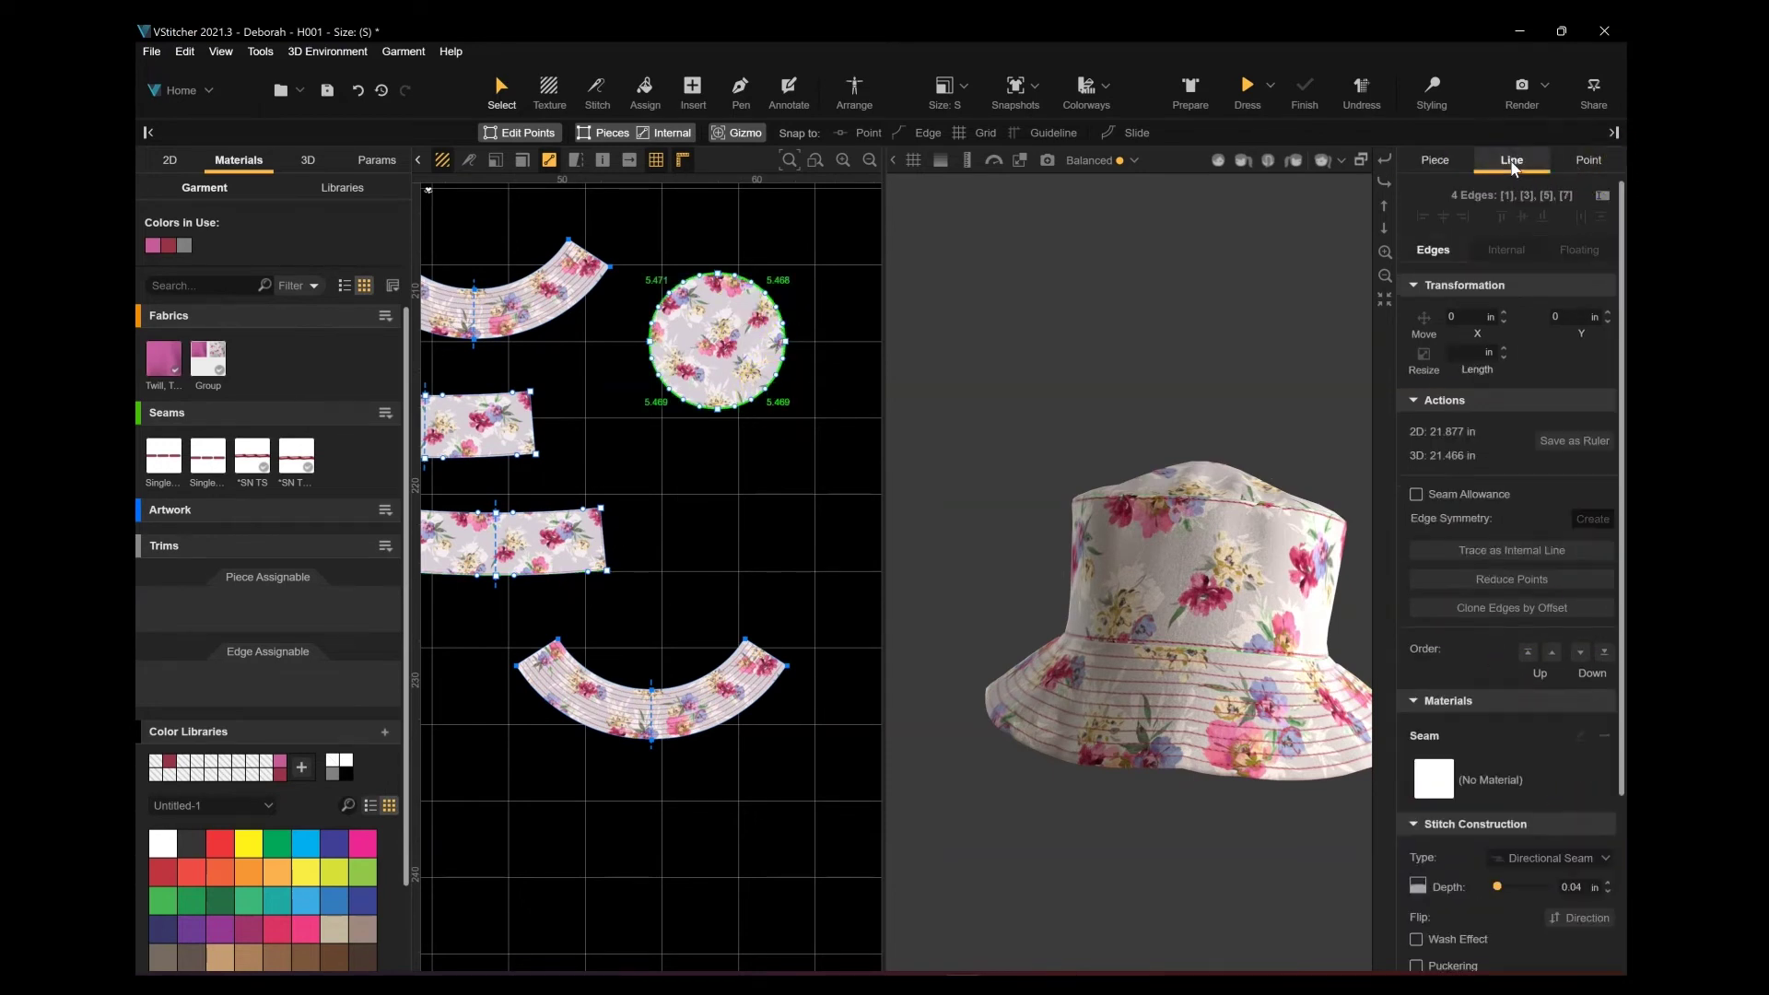
pyautogui.click(1571, 887)
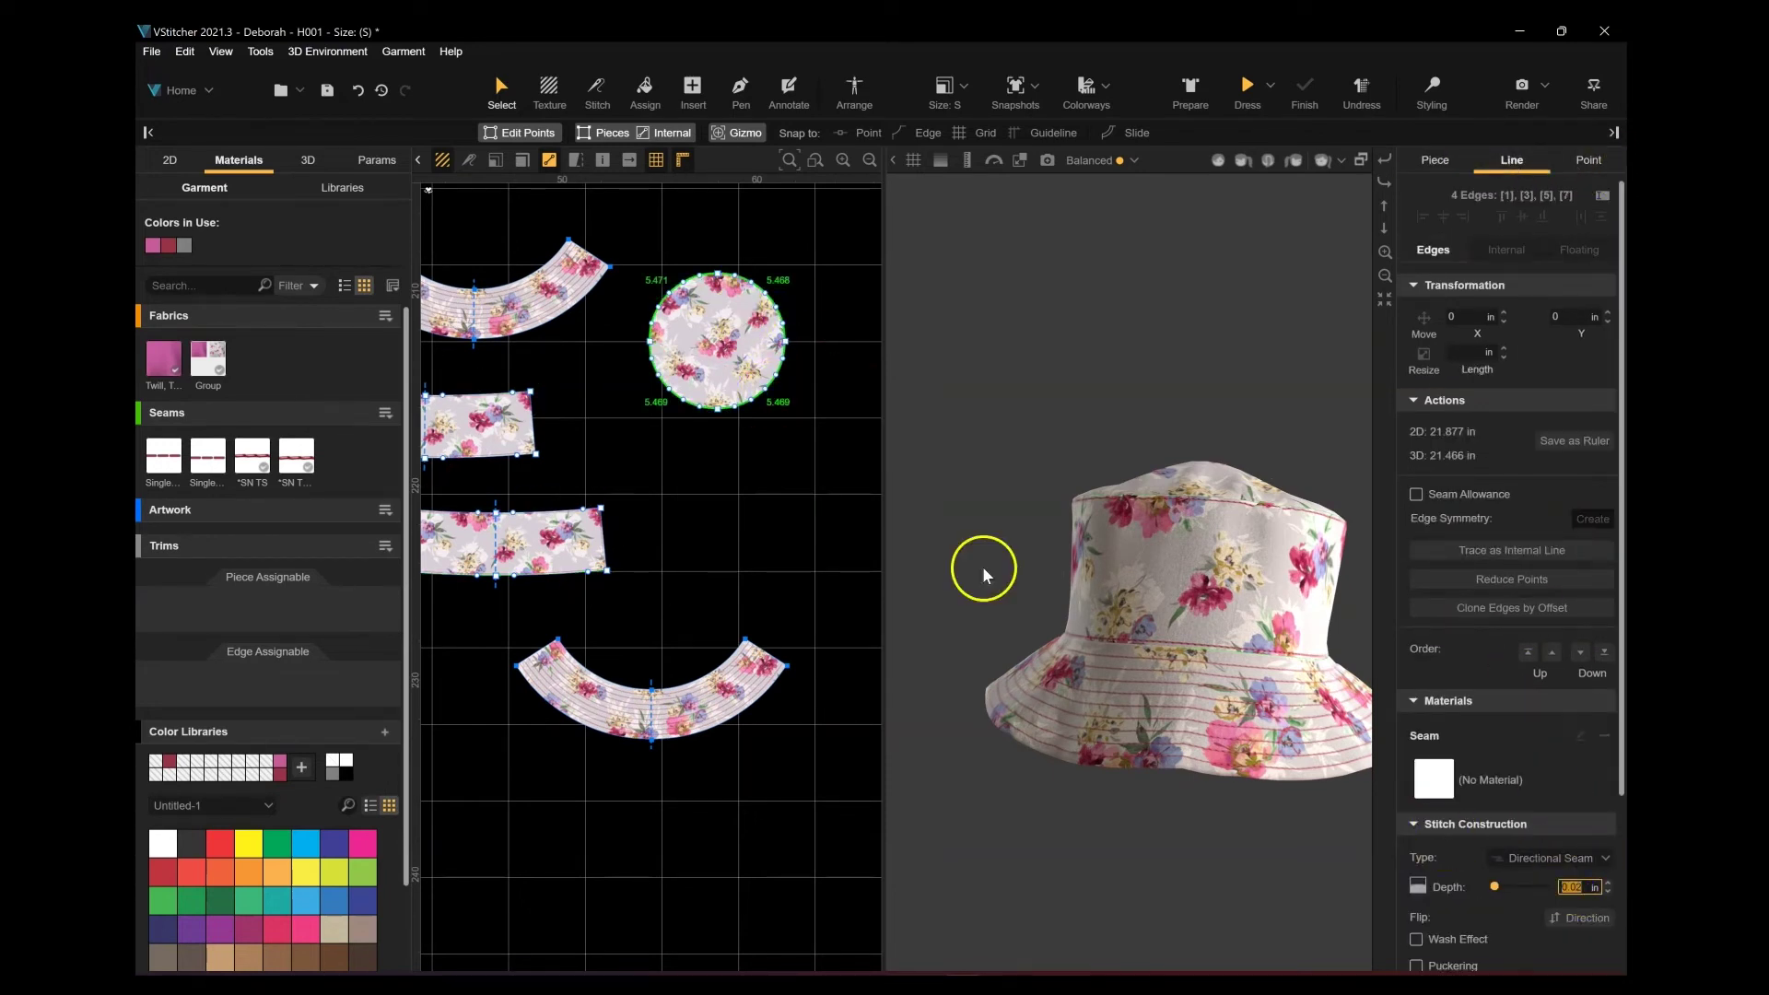
pyautogui.click(796, 489)
pyautogui.moveTo(1060, 553); pyautogui.dragTo(1423, 586, button='right')
pyautogui.moveTo(1292, 569); pyautogui.dragTo(1142, 890, button='right')
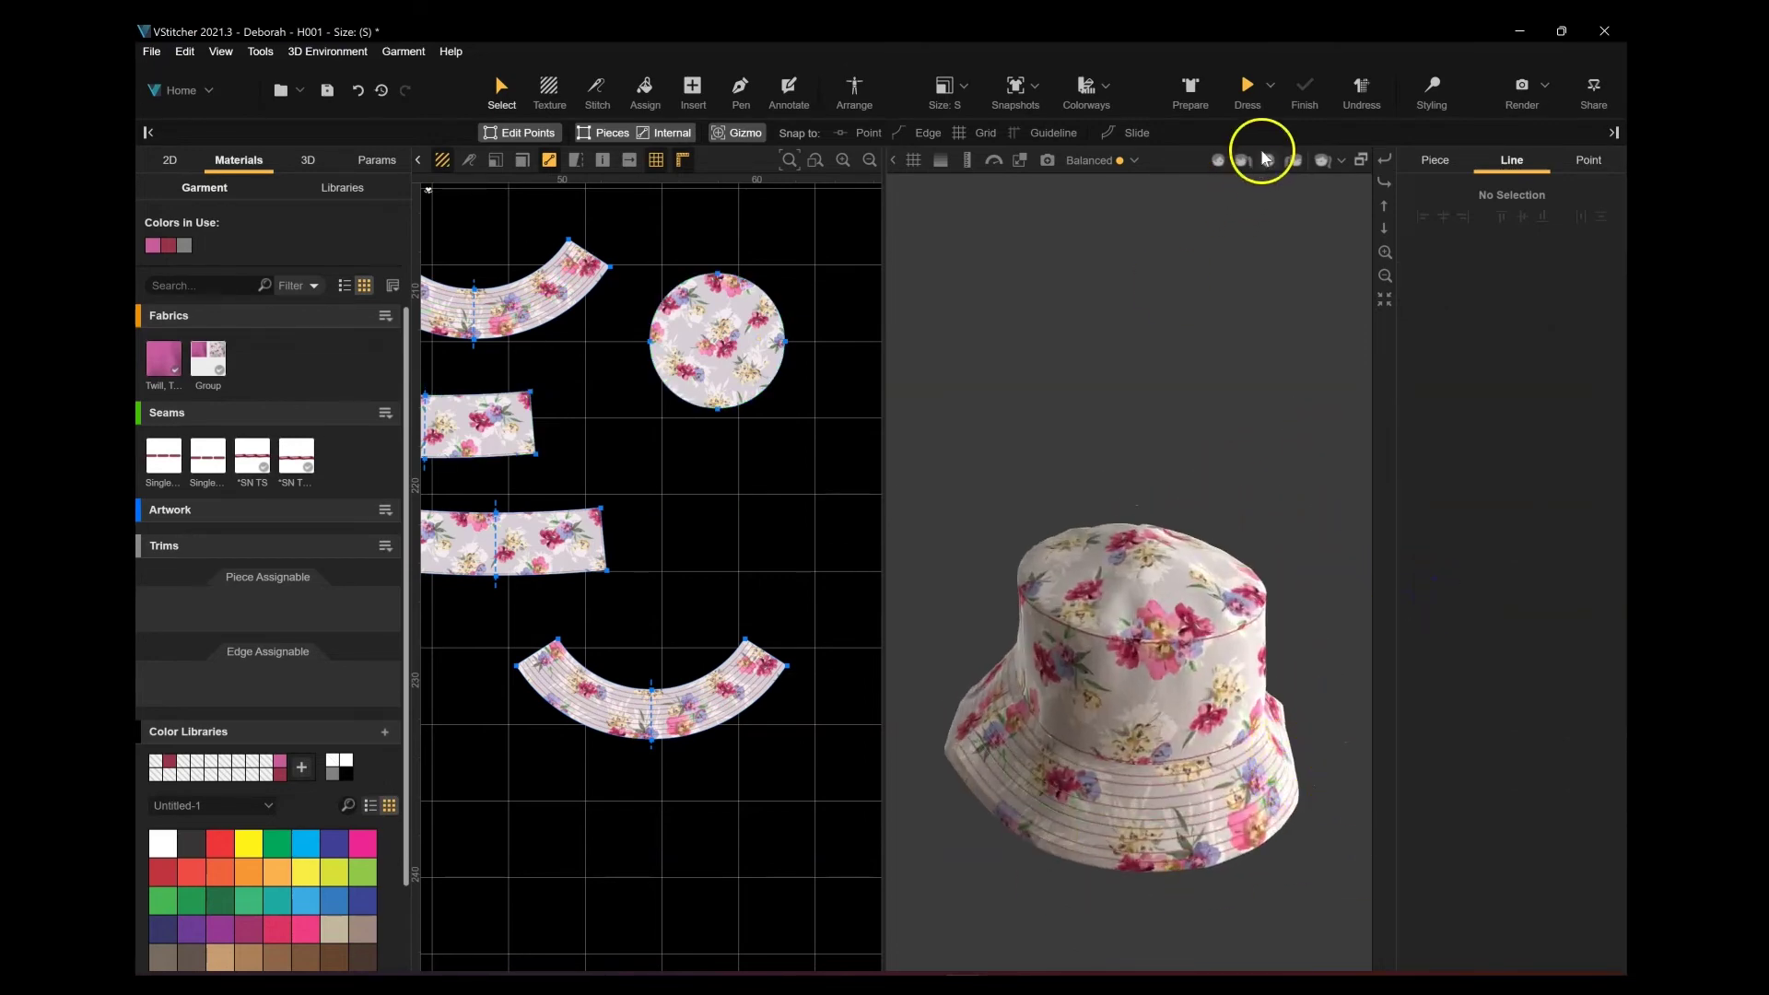
pyautogui.click(1219, 161)
pyautogui.click(945, 409)
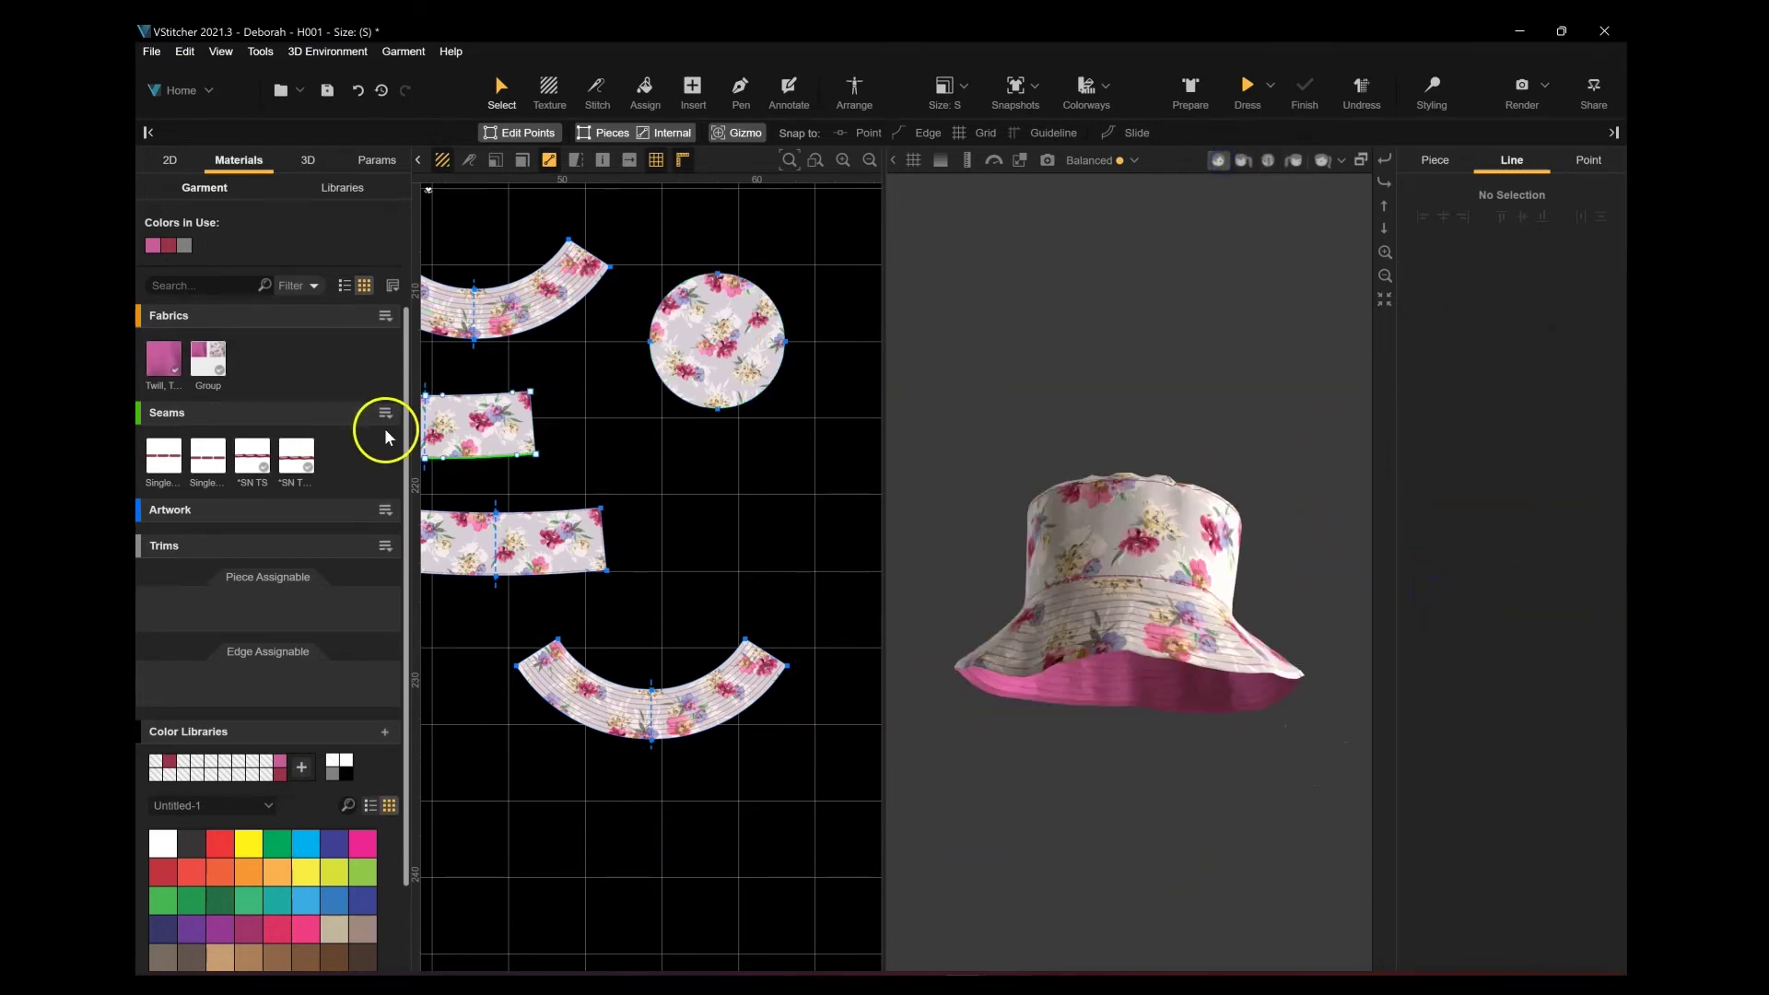
# Step: Open the image render settings and orient the hat upright, seen slightly from above and centred in the frame
pyautogui.click(1516, 88)
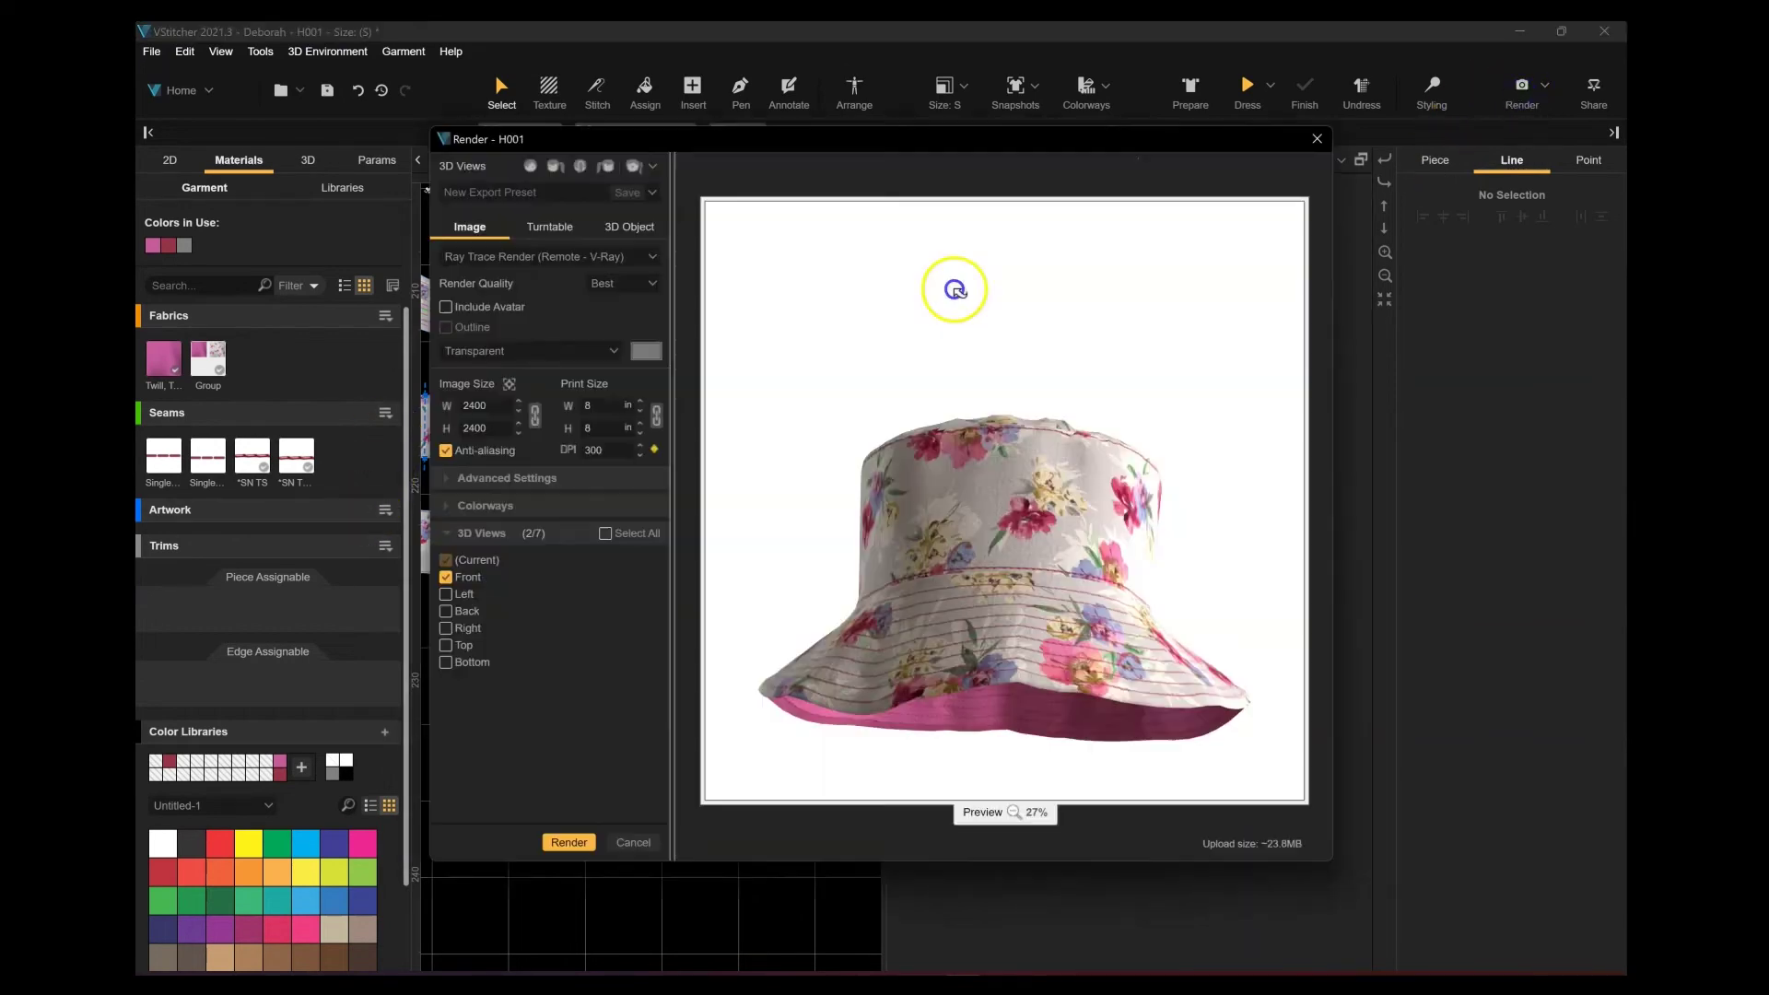
pyautogui.moveTo(954, 288); pyautogui.dragTo(956, 349)
pyautogui.moveTo(1081, 627); pyautogui.dragTo(902, 453, button='right')
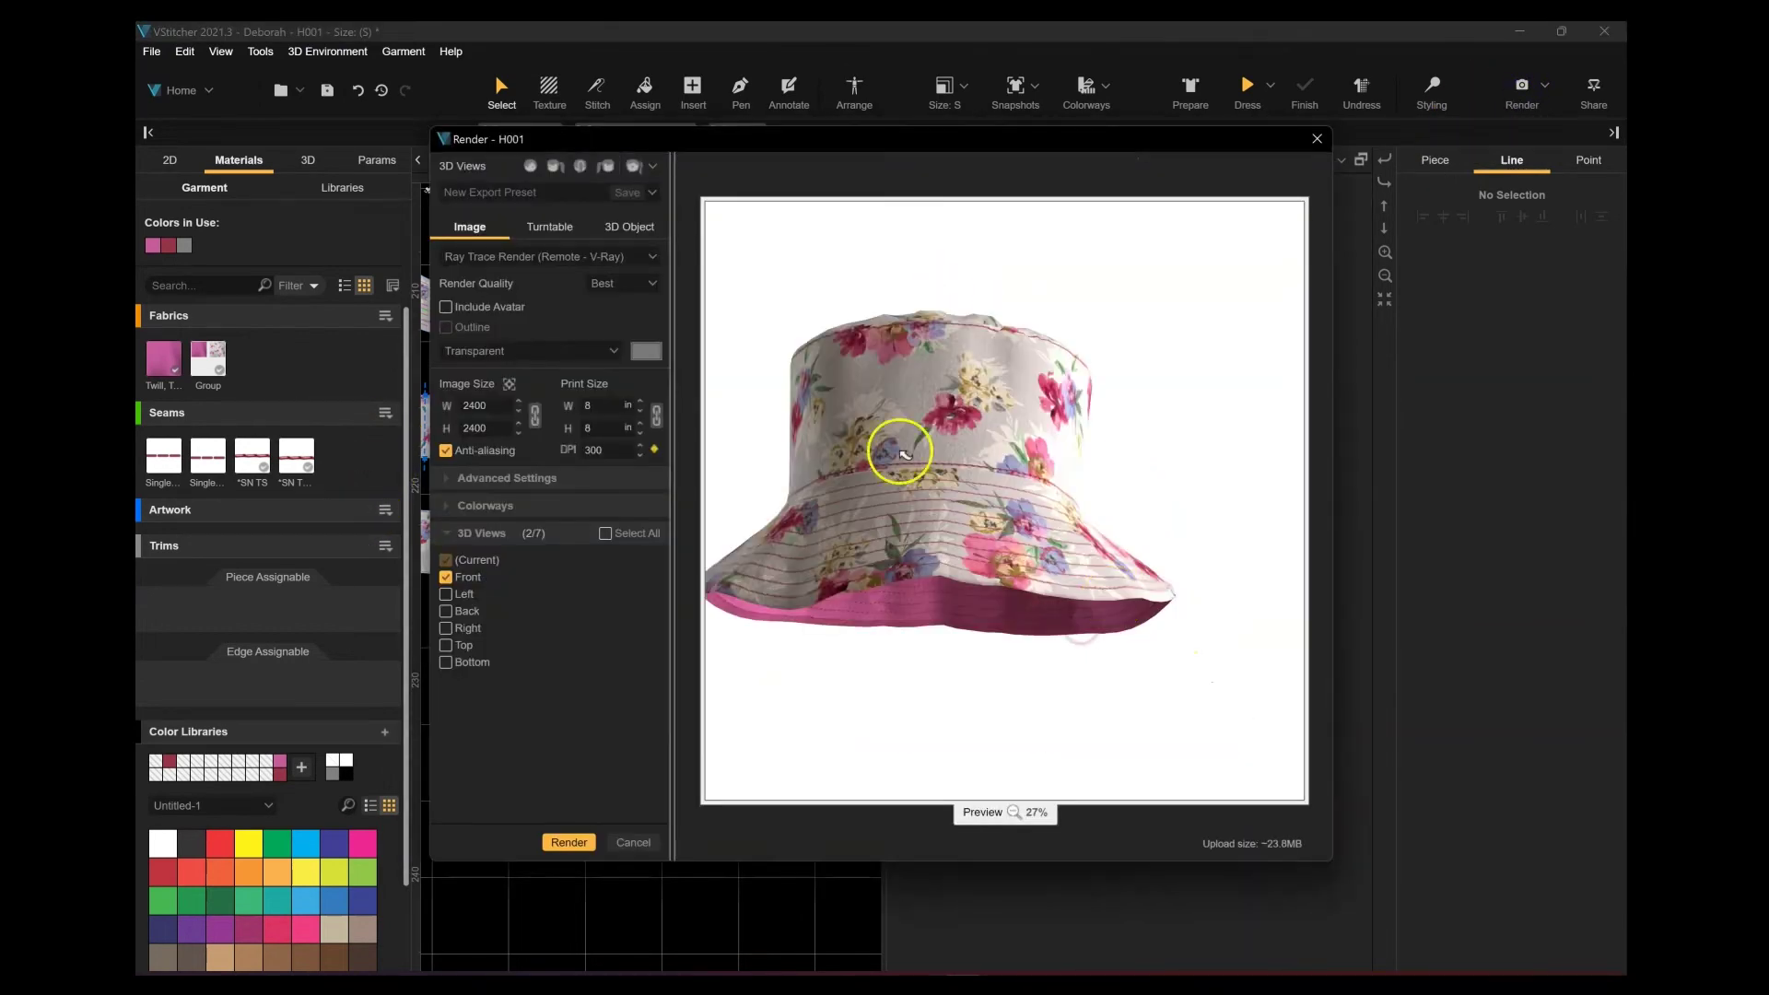
pyautogui.moveTo(781, 372); pyautogui.dragTo(853, 391)
pyautogui.moveTo(853, 390); pyautogui.dragTo(1117, 406, button='right')
pyautogui.moveTo(1118, 406); pyautogui.dragTo(1154, 305)
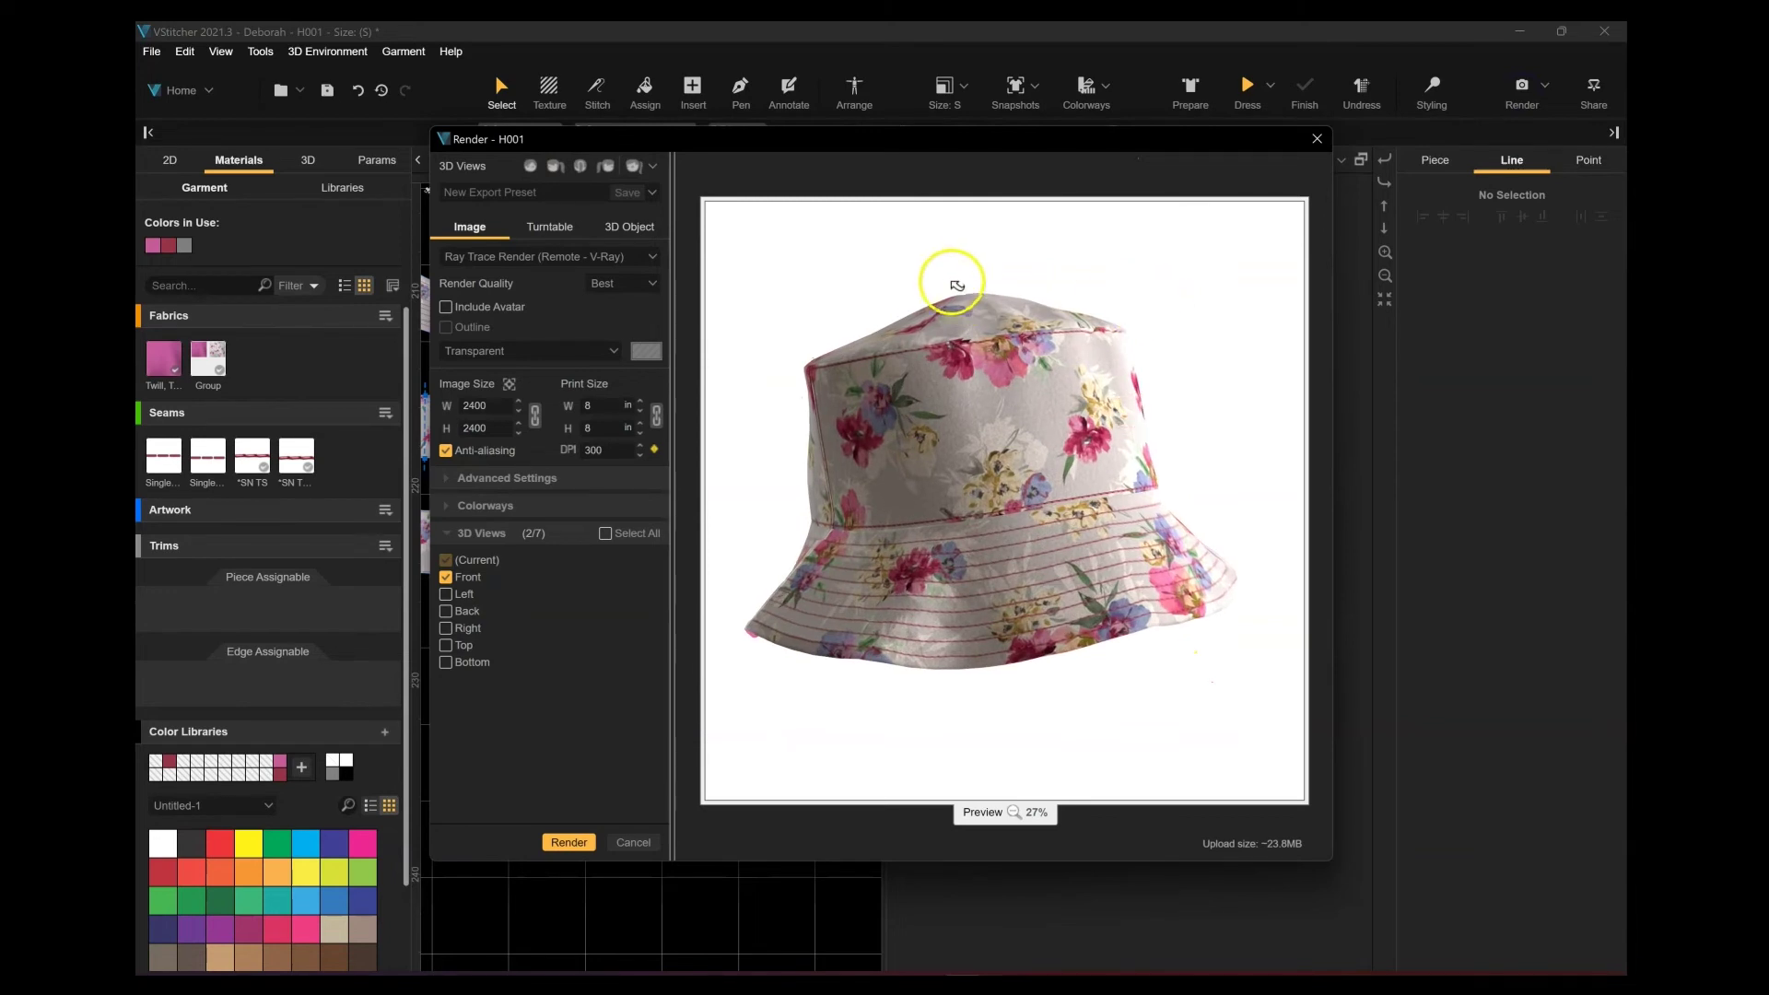
pyautogui.moveTo(957, 286); pyautogui.dragTo(993, 295)
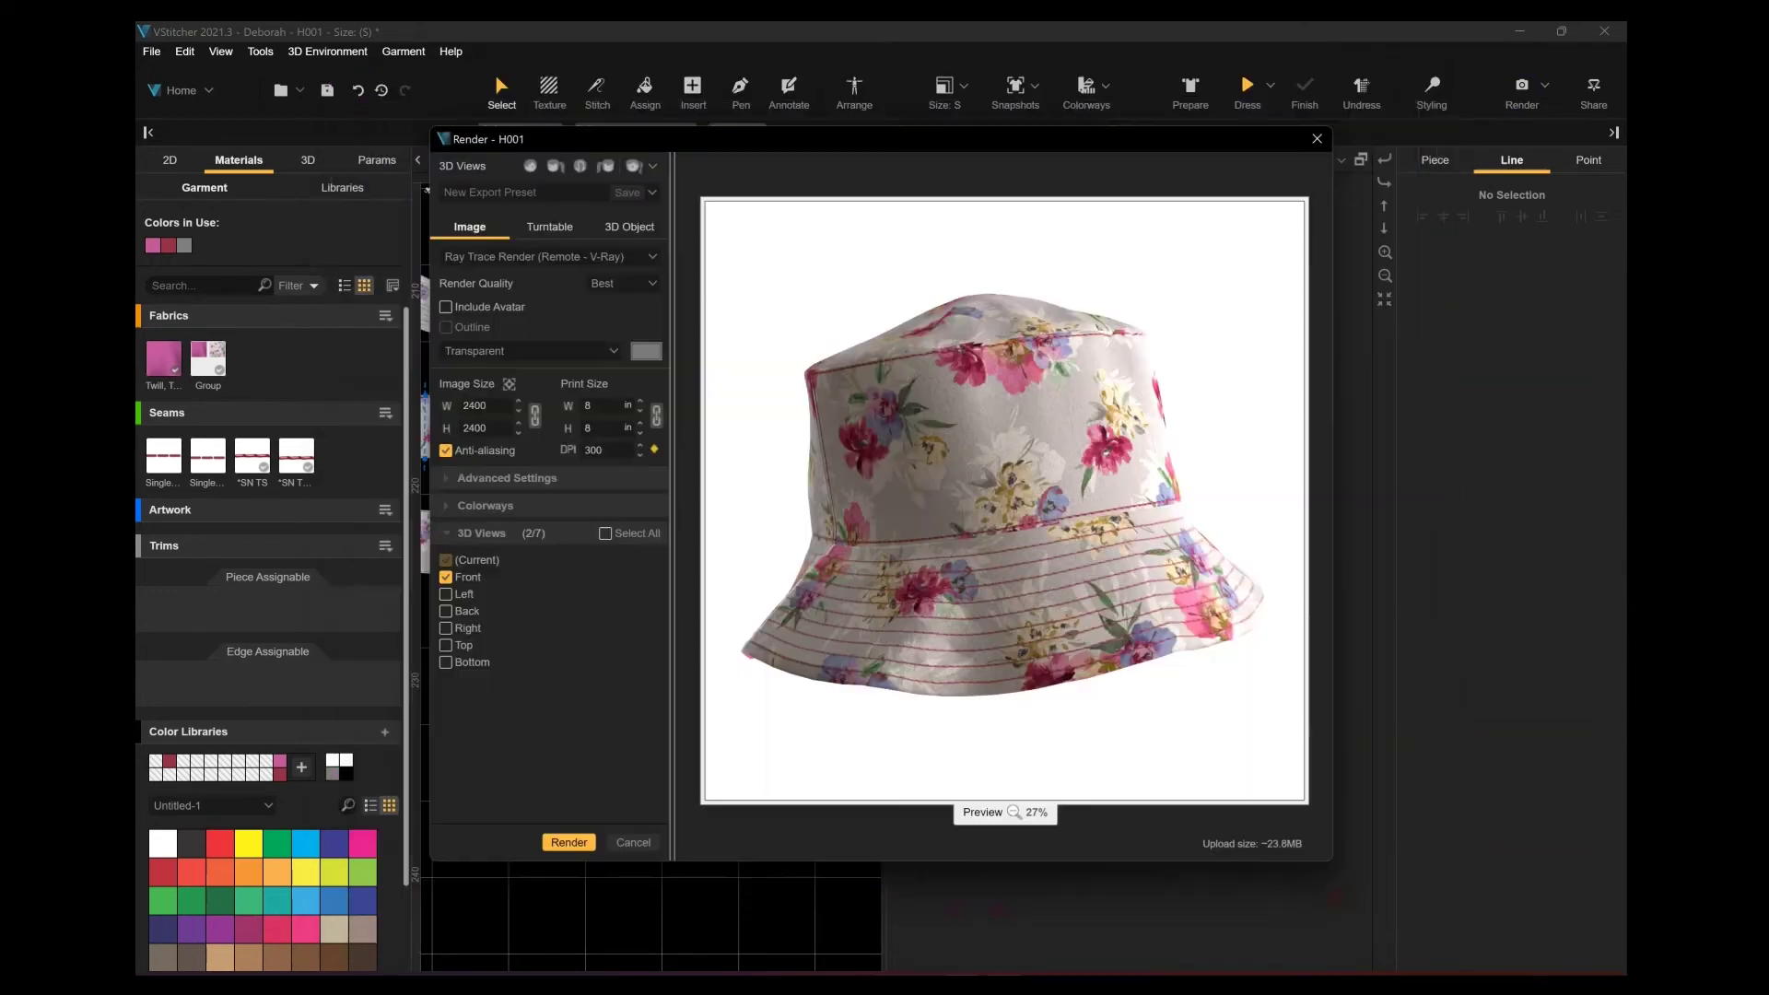
pyautogui.moveTo(993, 295); pyautogui.dragTo(1183, 415)
pyautogui.moveTo(1214, 701); pyautogui.dragTo(753, 317)
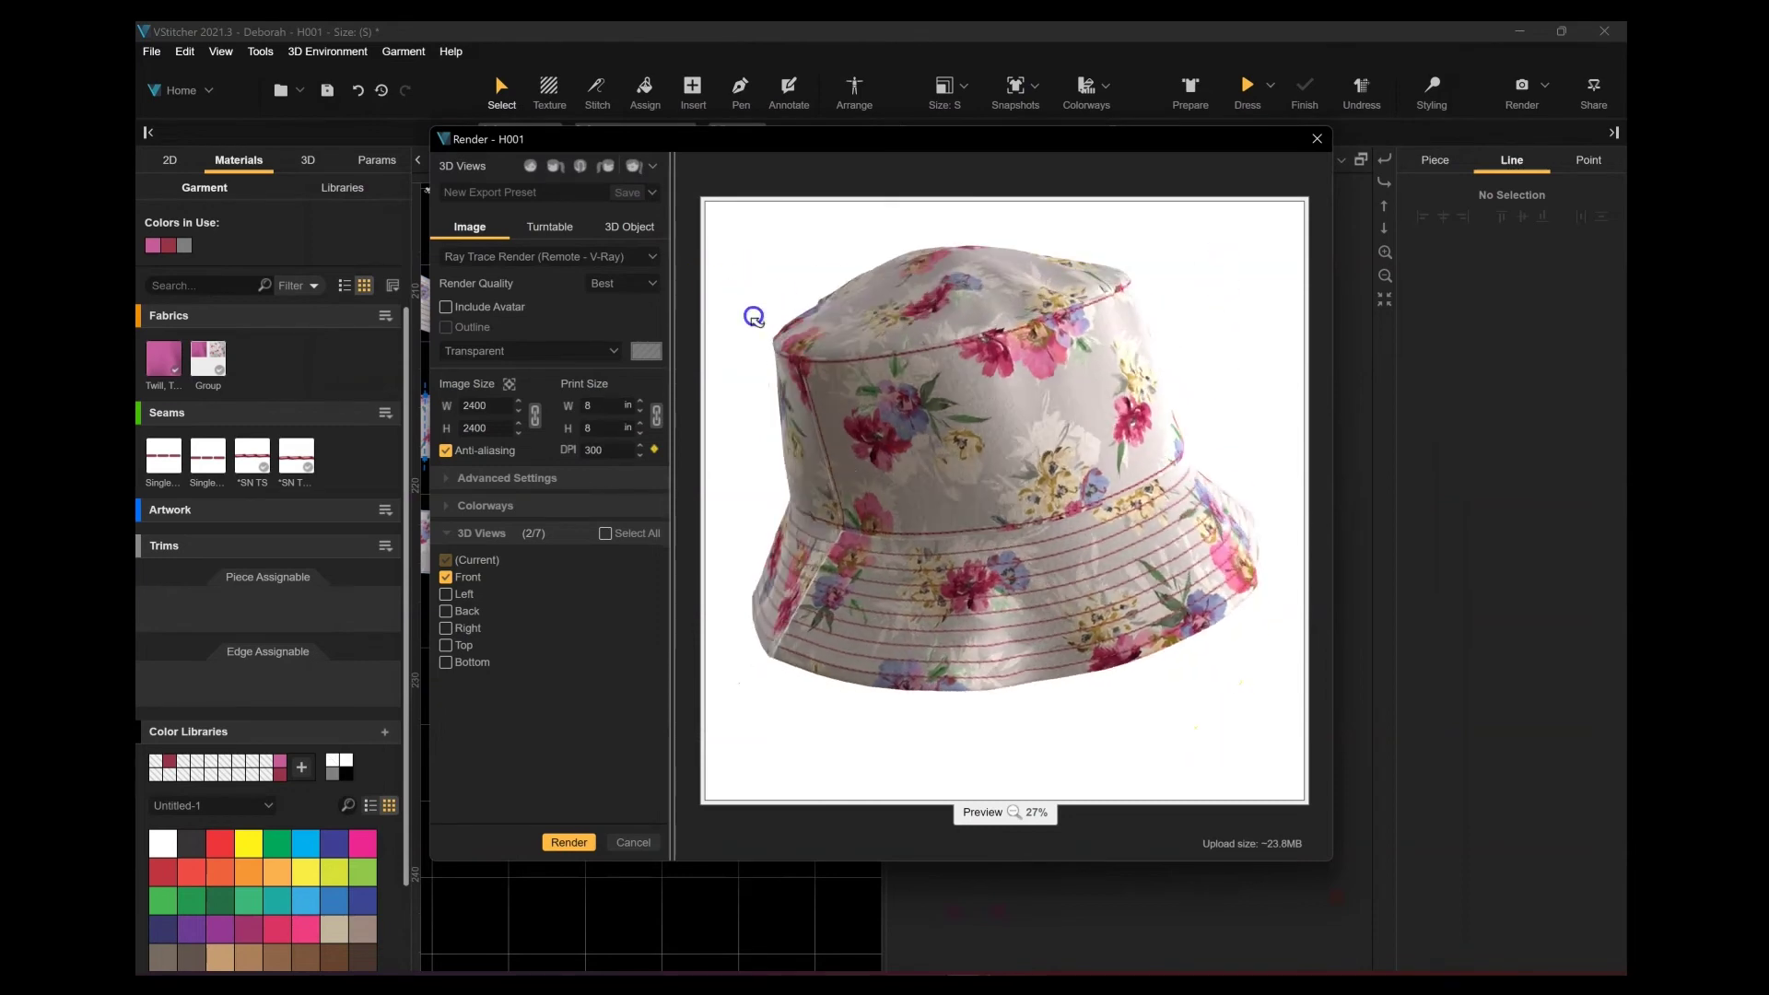
pyautogui.moveTo(1192, 483); pyautogui.dragTo(1267, 427)
pyautogui.moveTo(1192, 705); pyautogui.dragTo(1054, 396)
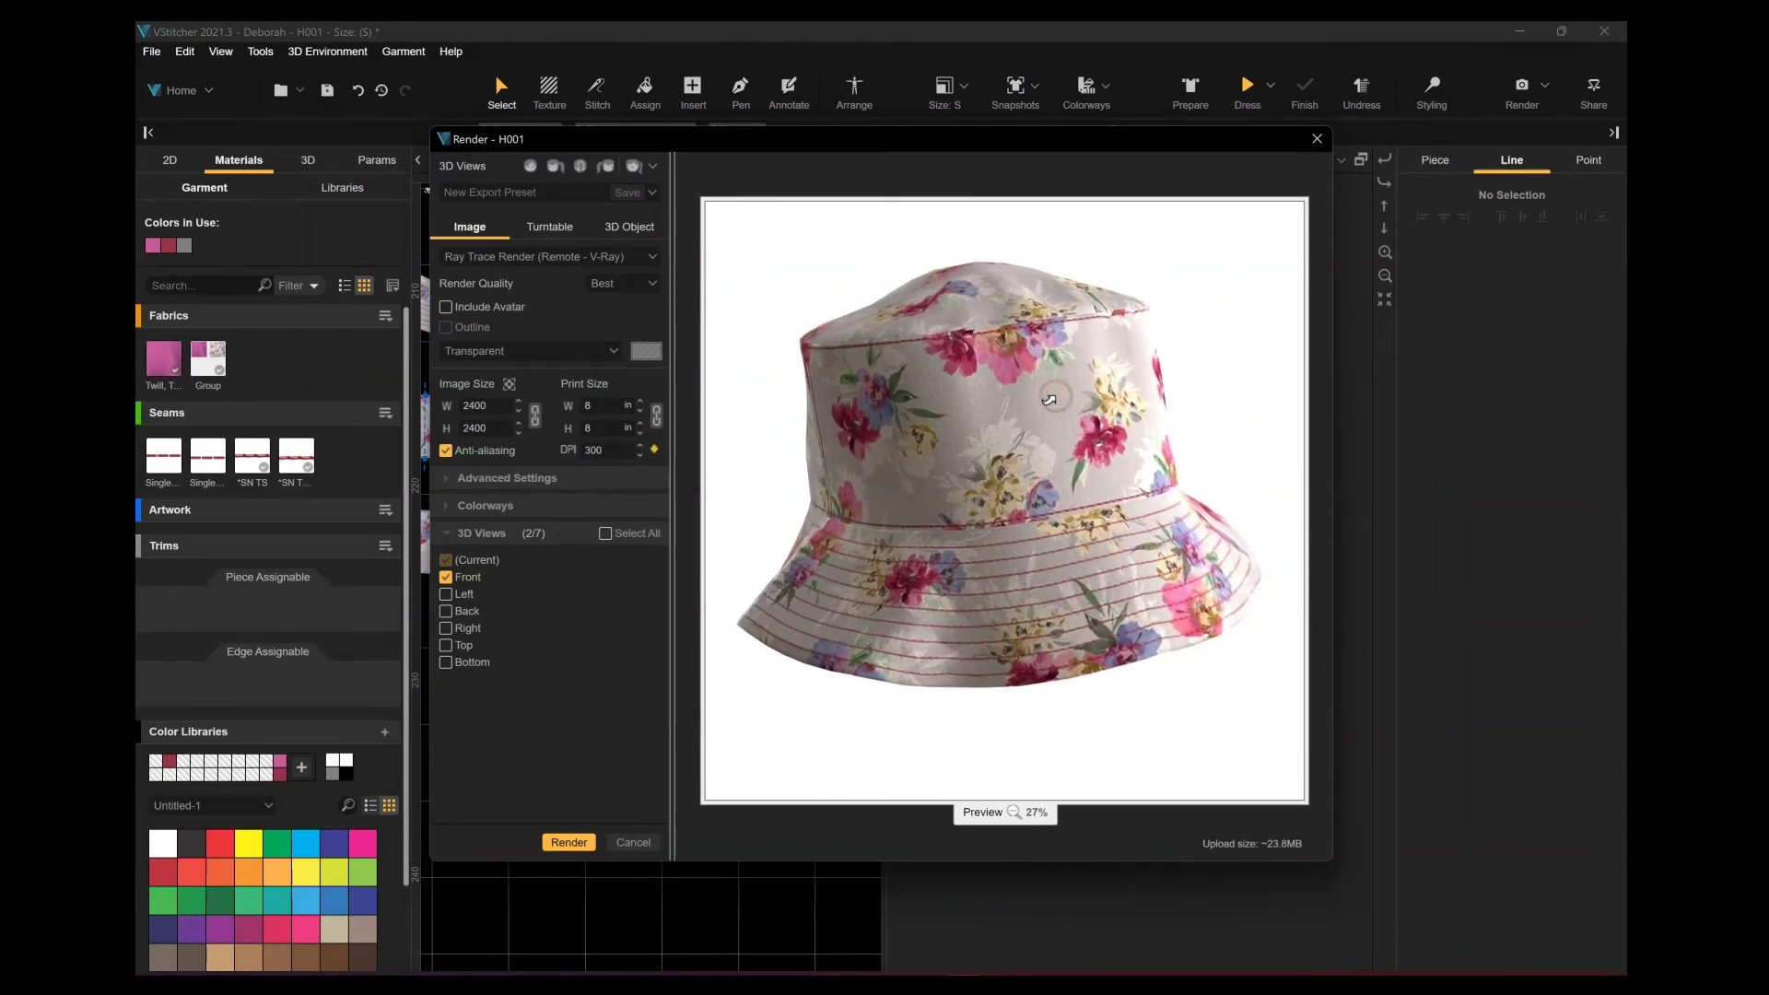
# Step: Exclude the Front view and ray-trace render the hat's current view
pyautogui.moveTo(1044, 398); pyautogui.dragTo(1054, 403)
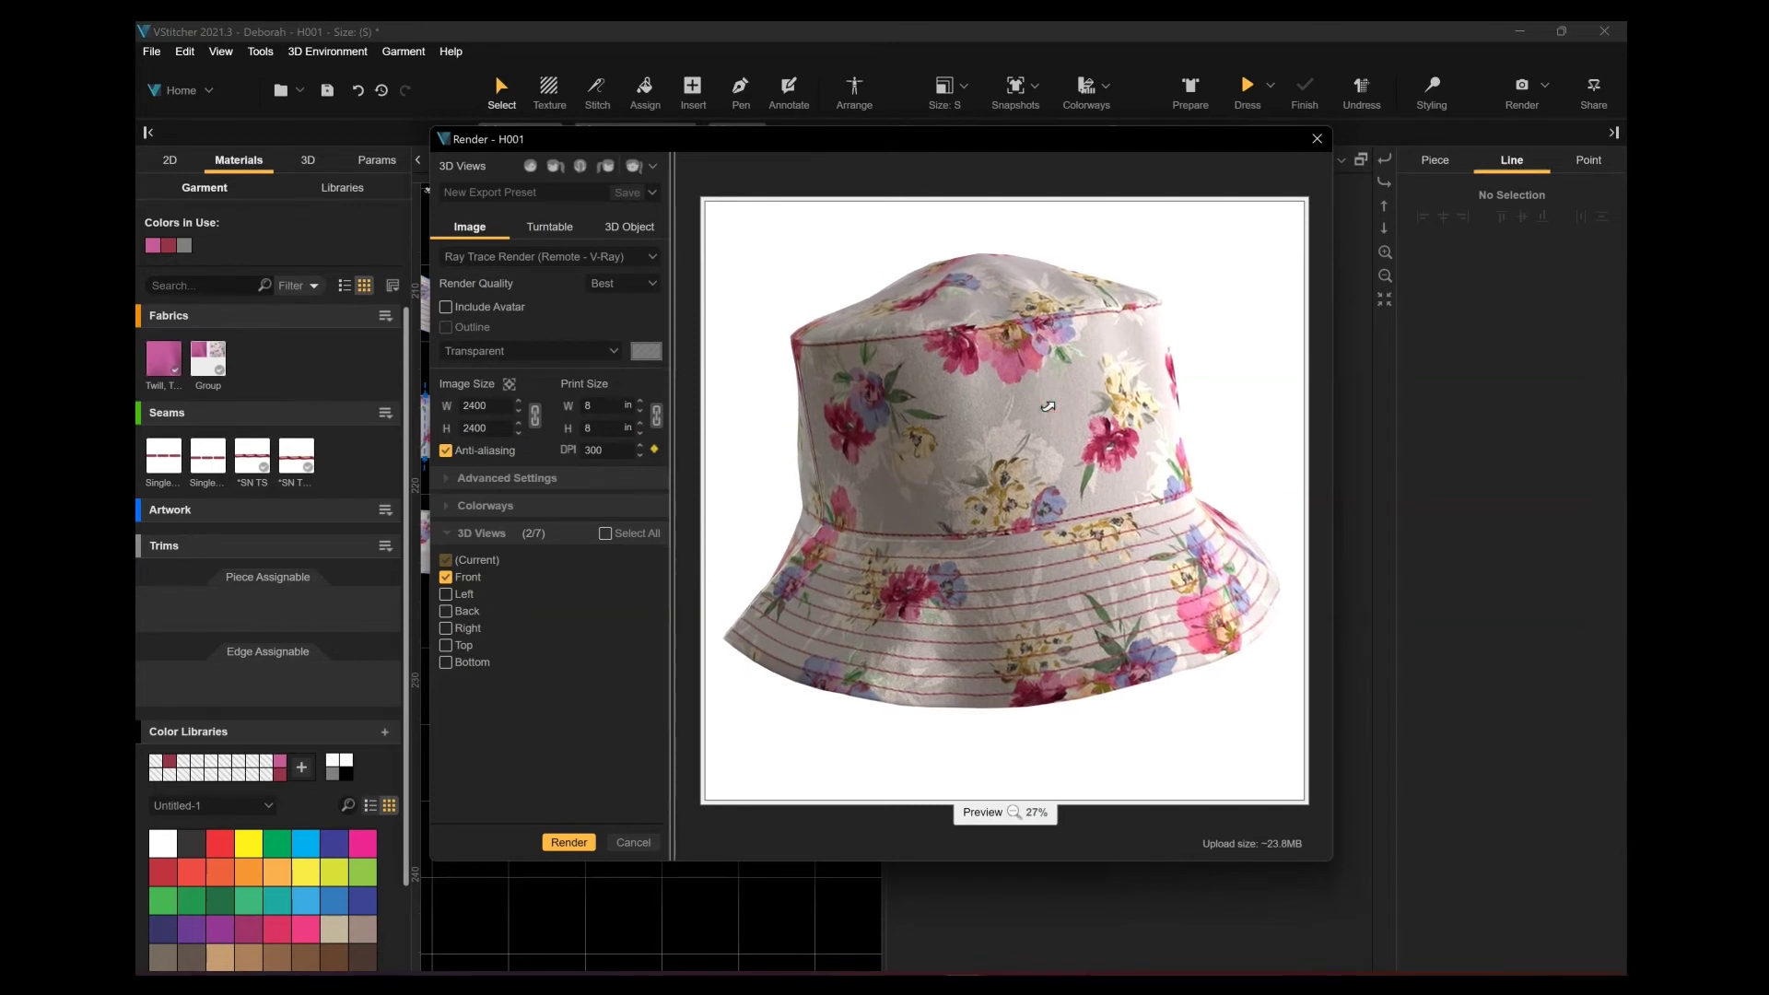
pyautogui.click(472, 583)
pyautogui.click(568, 842)
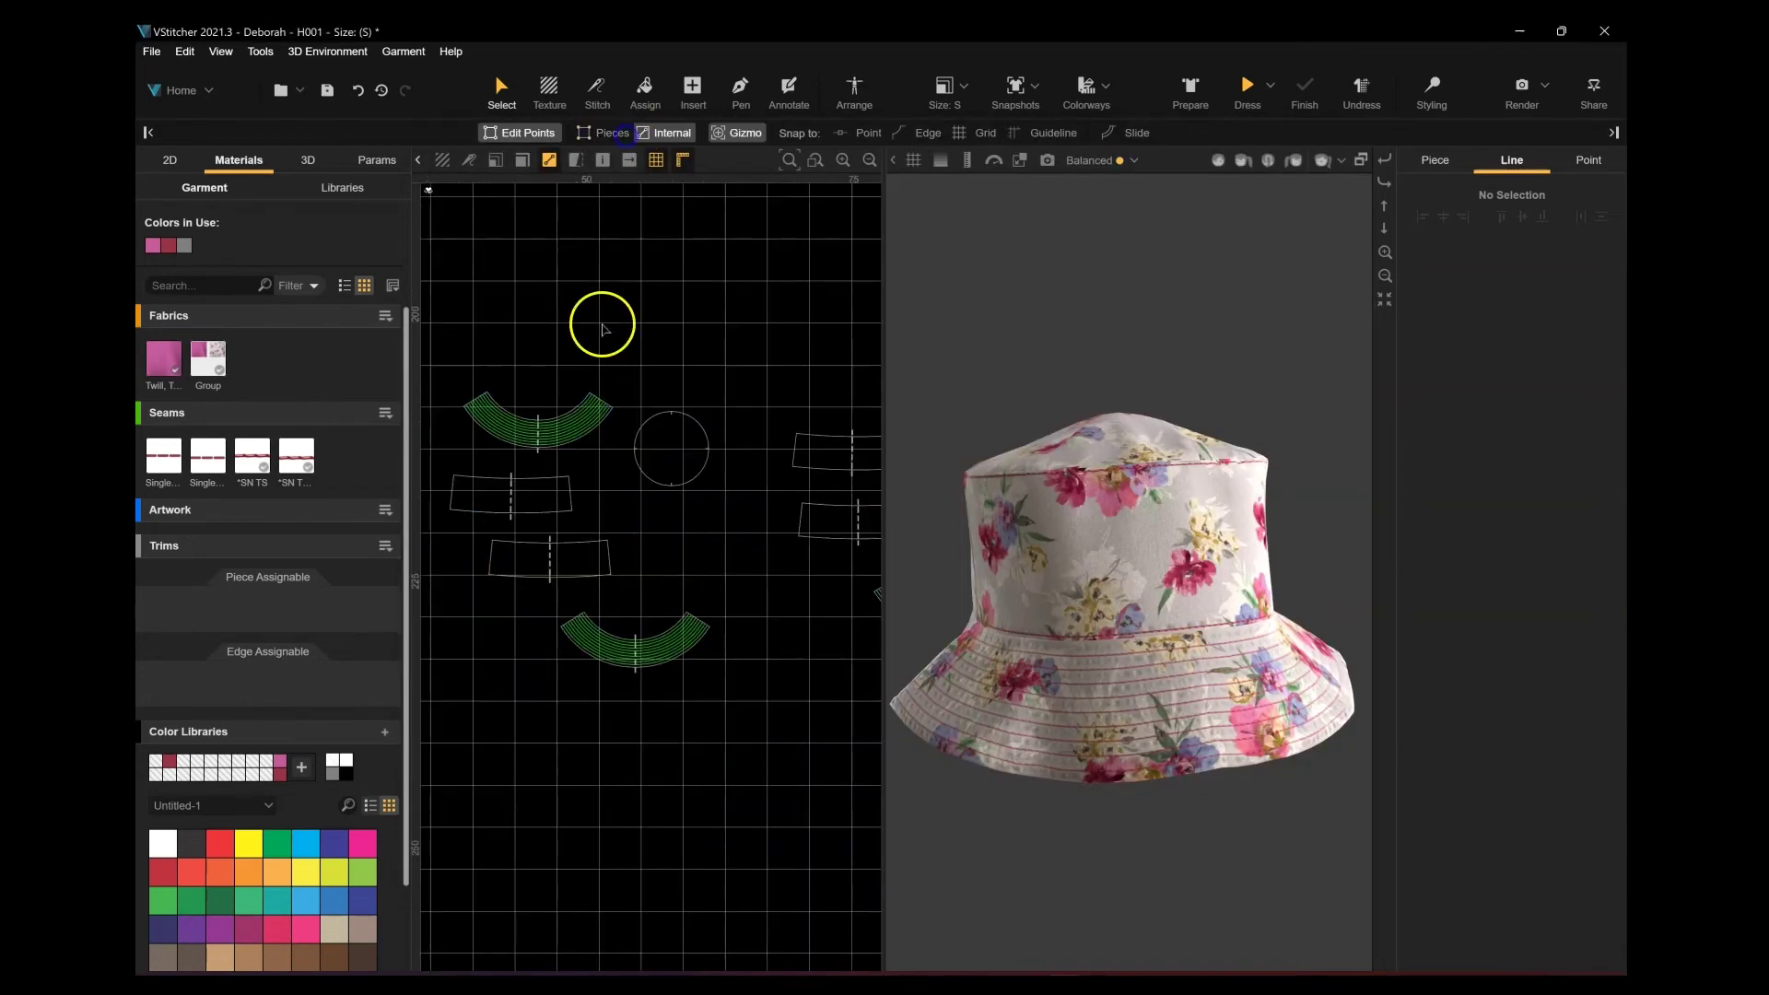
# Step: Select all internal stitch lines on the brim pieces and set their puckering depth to 0 in
pyautogui.click(606, 408)
pyautogui.moveTo(647, 468); pyautogui.dragTo(653, 473)
pyautogui.keyDown('shift'); pyautogui.moveTo(553, 593); pyautogui.dragTo(778, 703); pyautogui.keyUp('shift')
pyautogui.moveTo(787, 639); pyautogui.dragTo(536, 686, button='middle')
pyautogui.keyDown('shift'); pyautogui.moveTo(605, 607); pyautogui.dragTo(836, 723); pyautogui.keyUp('shift')
pyautogui.keyDown('shift'); pyautogui.moveTo(655, 458); pyautogui.dragTo(880, 581); pyautogui.keyUp('shift')
pyautogui.scroll(-3, 1506, 854)
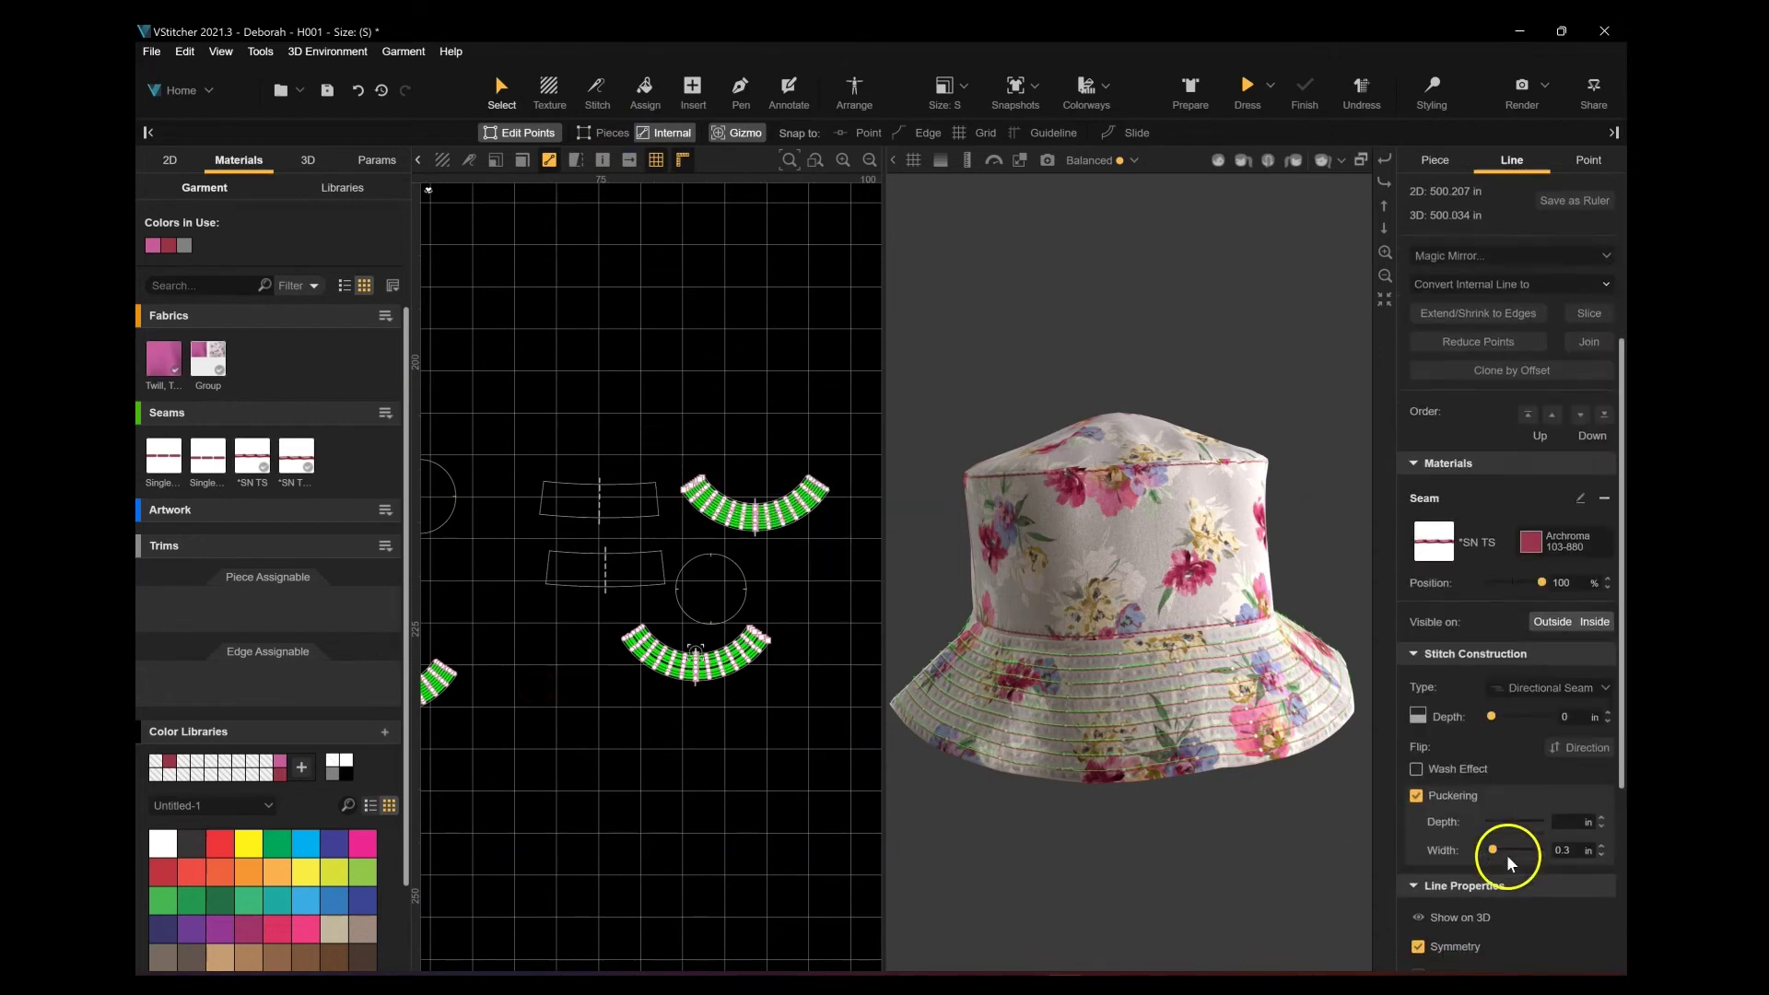
pyautogui.click(1560, 821)
pyautogui.write('00')
pyautogui.press('Return')
pyautogui.click(1602, 826)
pyautogui.click(1602, 825)
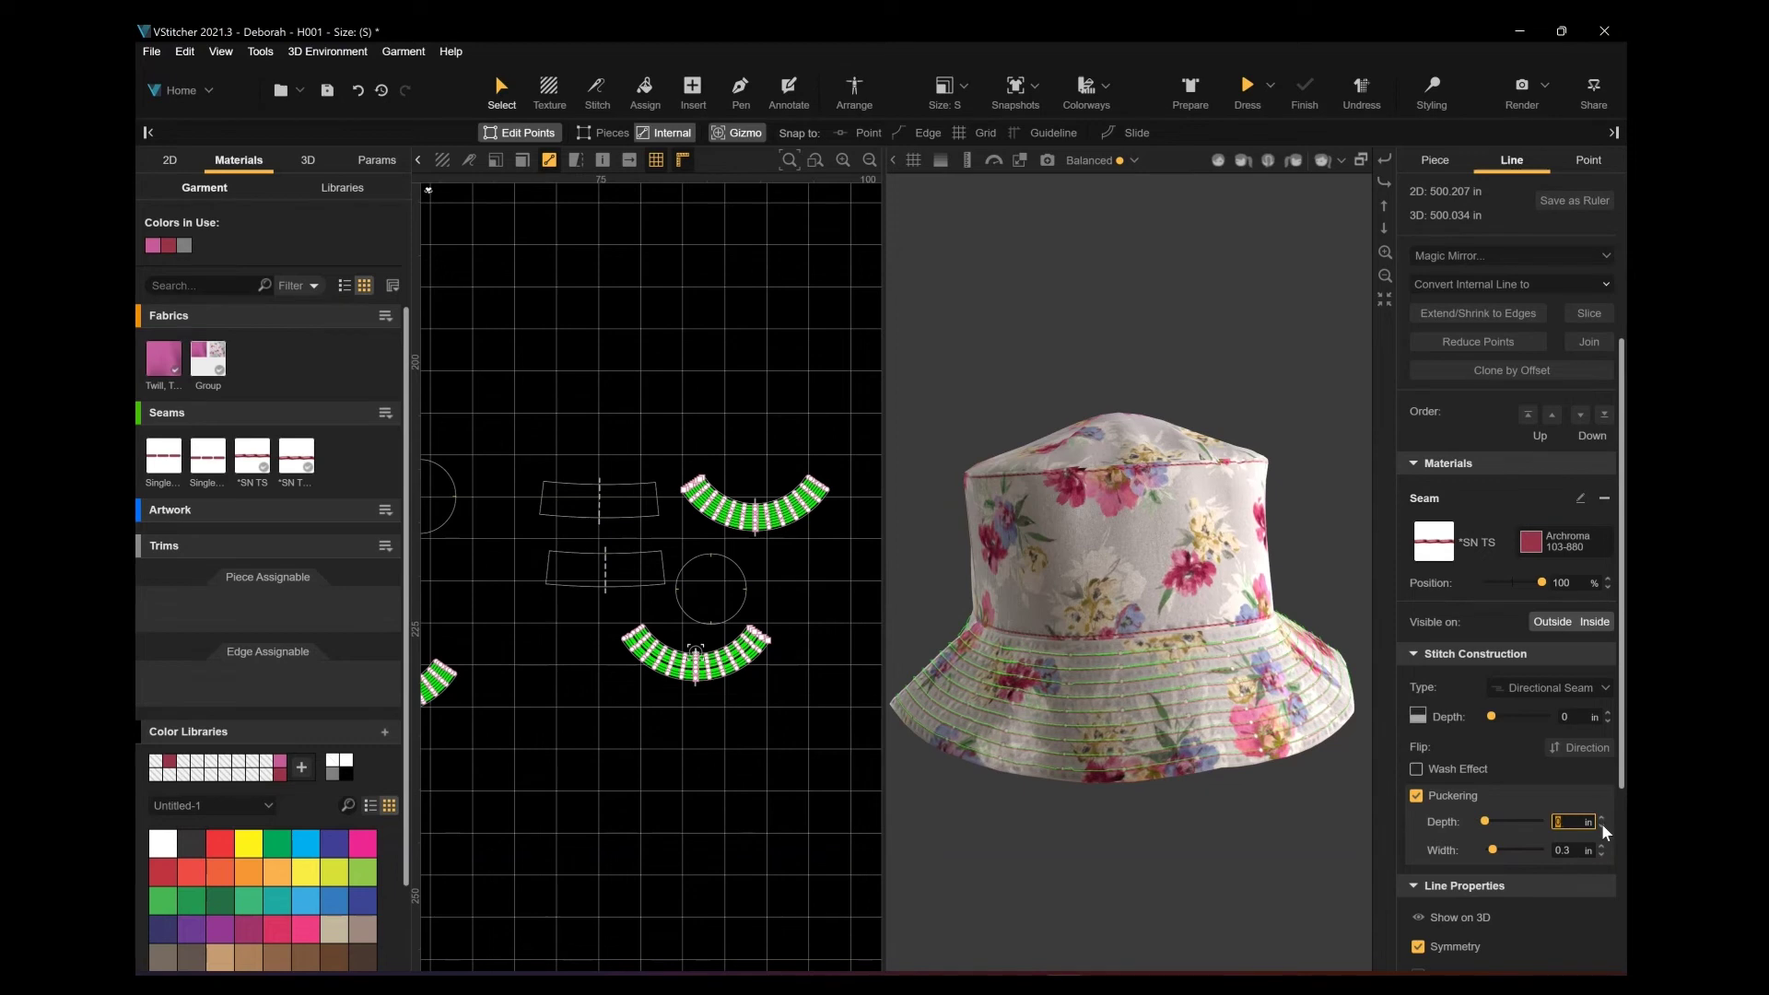
pyautogui.click(604, 762)
pyautogui.moveTo(782, 518); pyautogui.dragTo(849, 564)
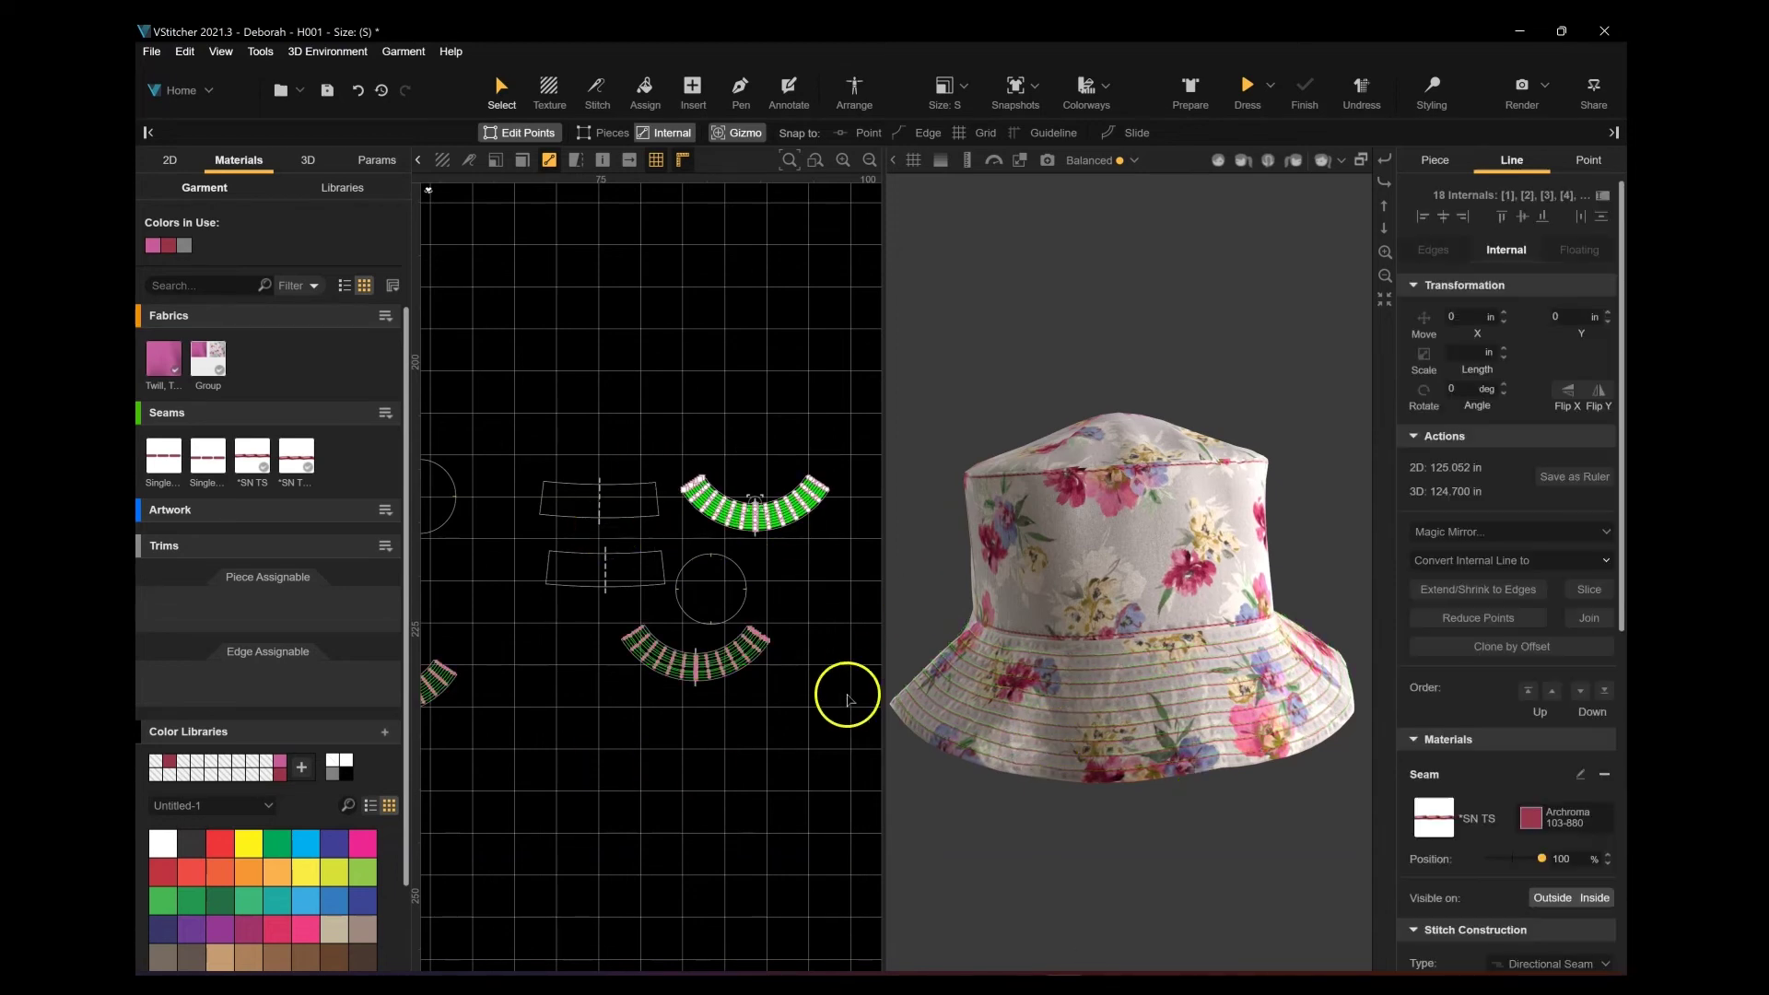
pyautogui.scroll(-3, 1567, 867)
pyautogui.click(675, 741)
# Step: Change the stitch construction type of all edges on both circular crown top pieces to Open Seam
pyautogui.scroll(-2, 639, 550)
pyautogui.moveTo(640, 550); pyautogui.dragTo(671, 550, button='middle')
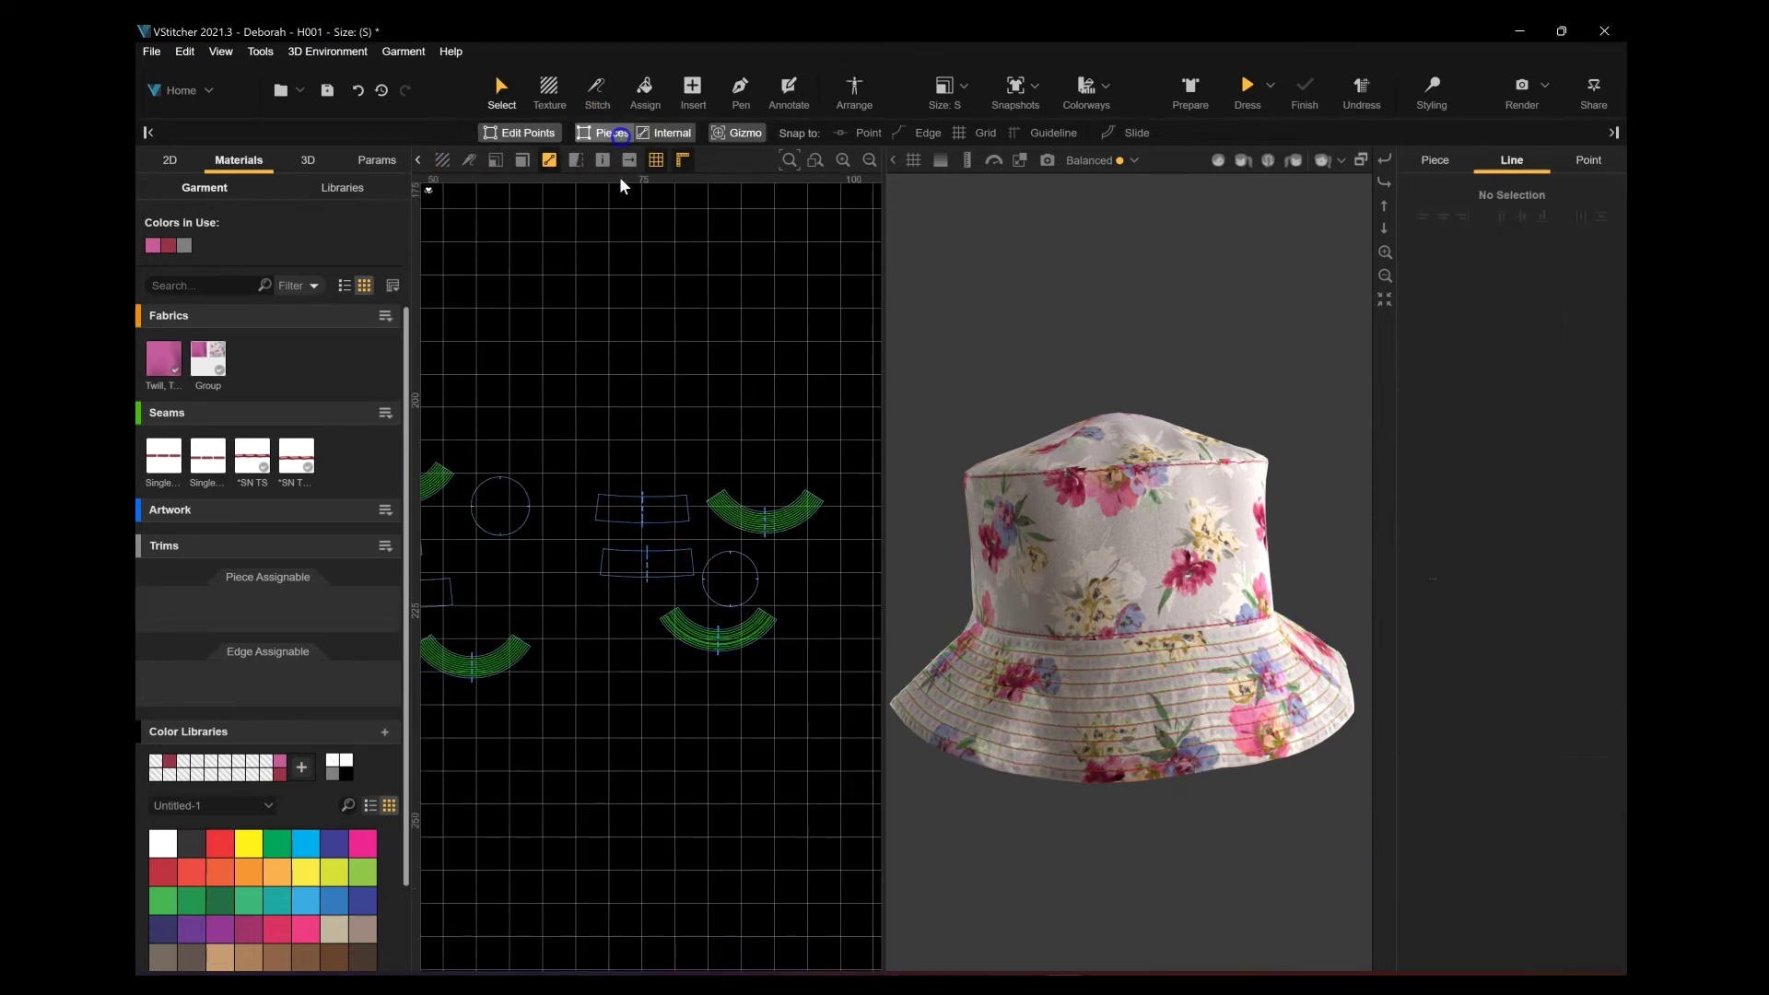
pyautogui.scroll(2, 699, 592)
pyautogui.click(781, 539)
pyautogui.keyDown('shift'); pyautogui.click(739, 530); pyautogui.keyUp('shift')
pyautogui.keyDown('shift'); pyautogui.click(709, 596); pyautogui.keyUp('shift')
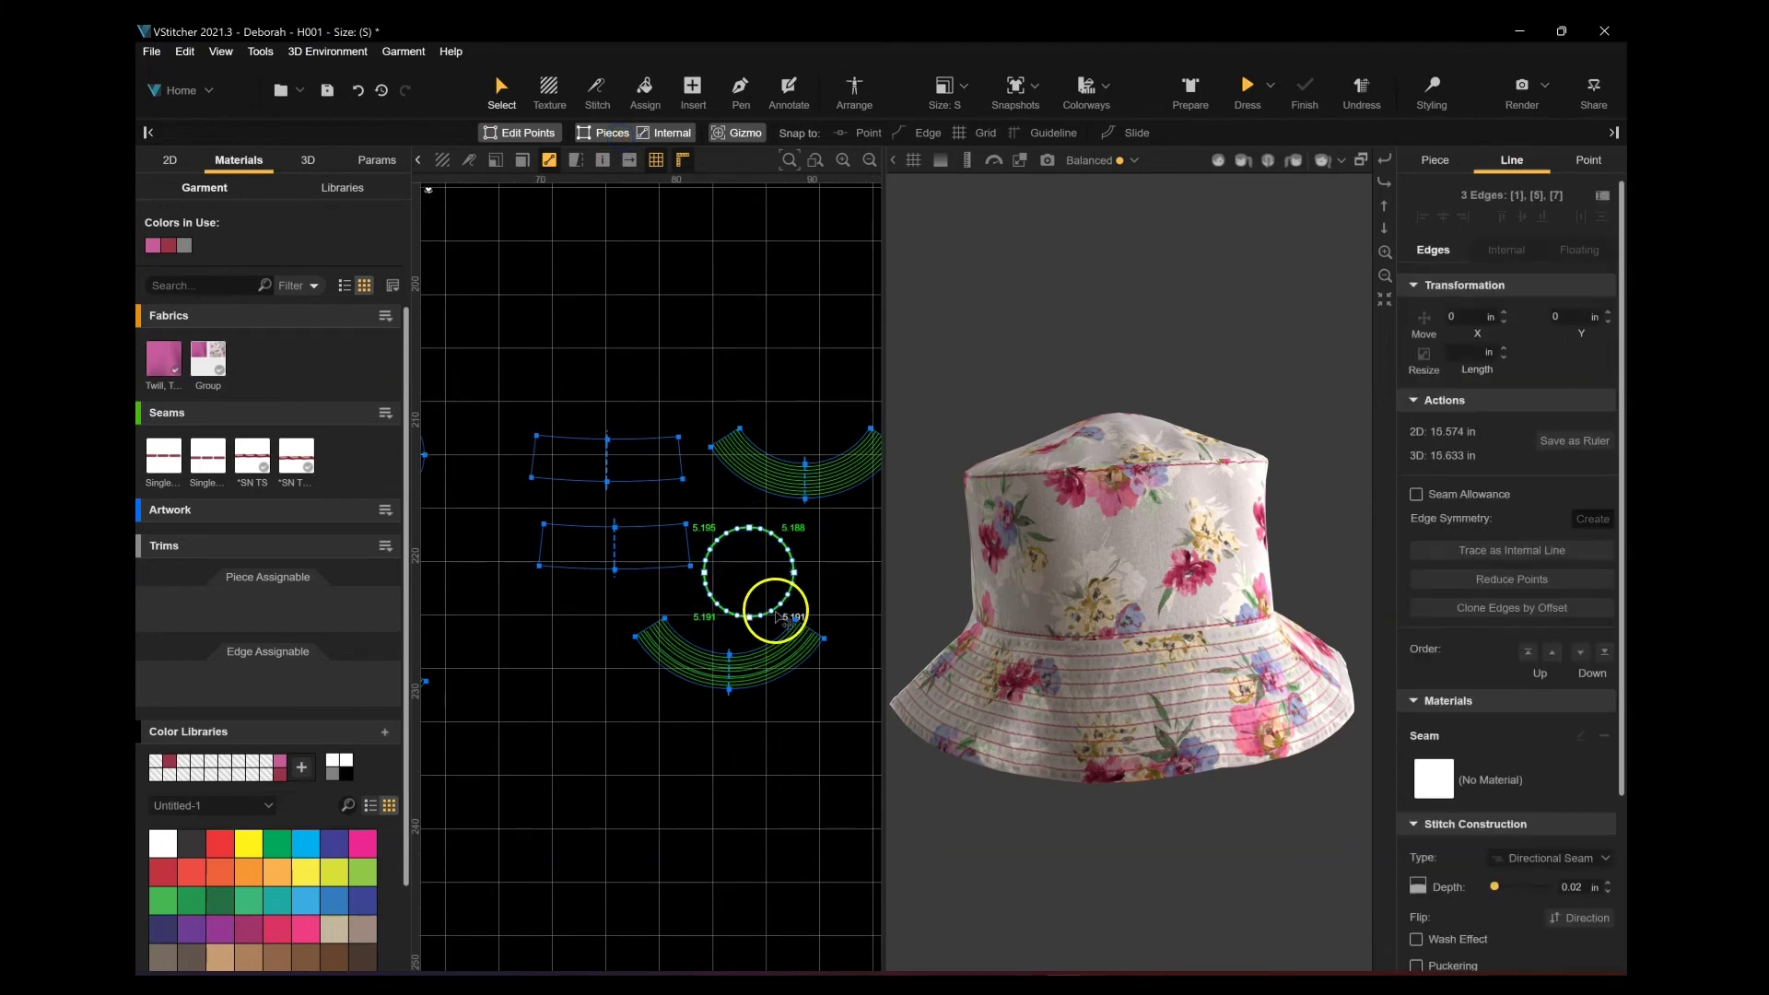
pyautogui.keyDown('shift'); pyautogui.click(774, 609); pyautogui.keyUp('shift')
pyautogui.moveTo(553, 563); pyautogui.dragTo(800, 612, button='middle')
pyautogui.keyDown('shift'); pyautogui.click(600, 547); pyautogui.keyUp('shift')
pyautogui.keyDown('shift'); pyautogui.click(644, 553); pyautogui.keyUp('shift')
pyautogui.keyDown('shift'); pyautogui.click(675, 484); pyautogui.keyUp('shift')
pyautogui.keyDown('shift'); pyautogui.click(601, 457); pyautogui.keyUp('shift')
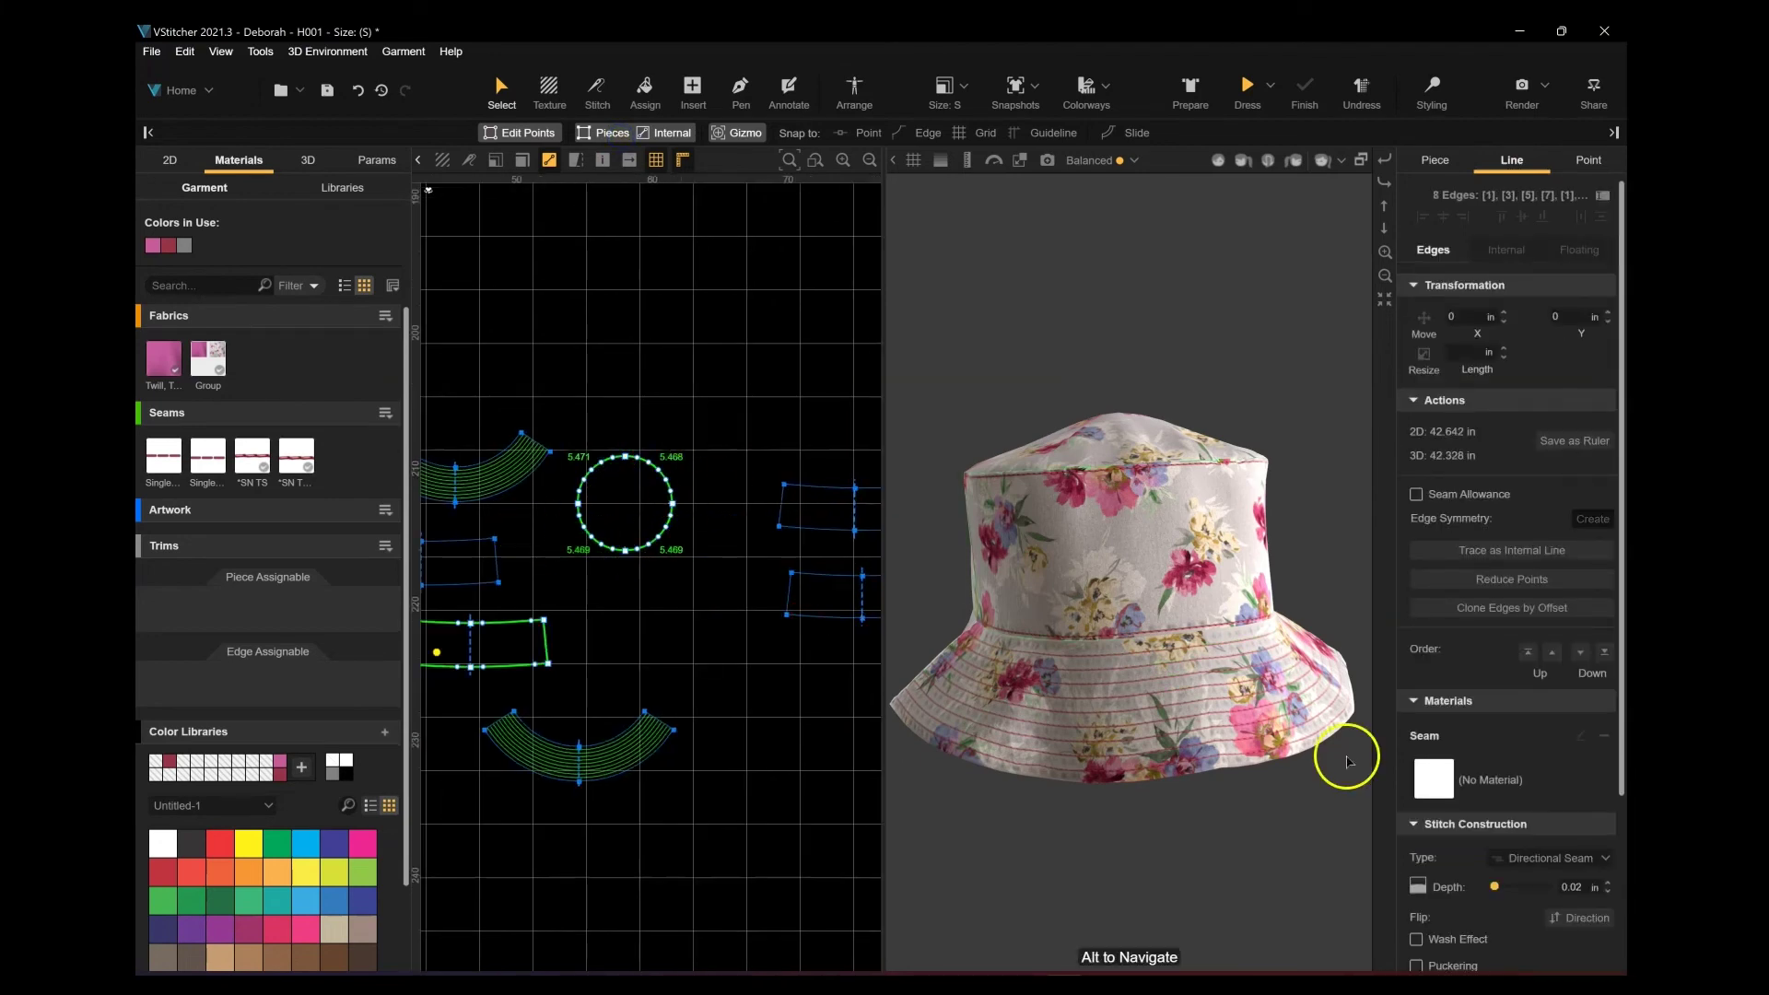
pyautogui.scroll(-2, 1567, 772)
pyautogui.click(1567, 773)
pyautogui.click(1550, 796)
# Step: Enable puckering on the crown top edges with a depth of 0 in
pyautogui.click(1466, 852)
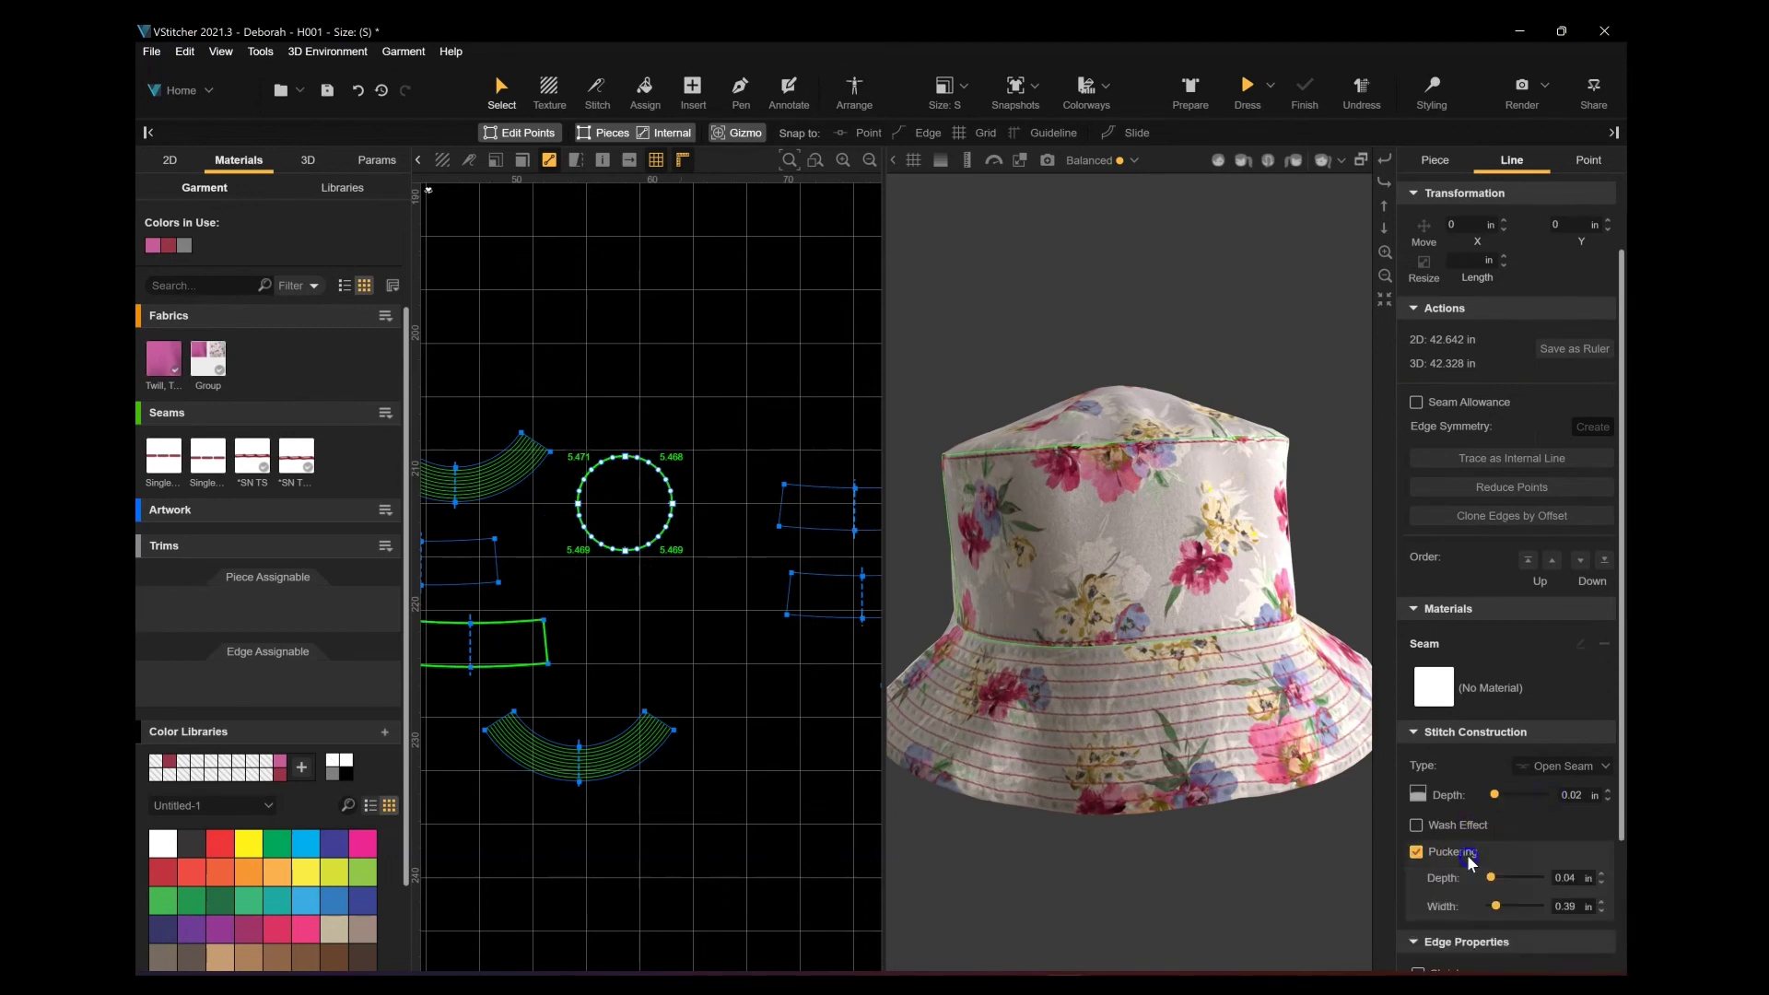
pyautogui.click(1601, 876)
pyautogui.click(1601, 875)
pyautogui.click(1602, 881)
pyautogui.click(1601, 882)
pyautogui.click(1601, 882)
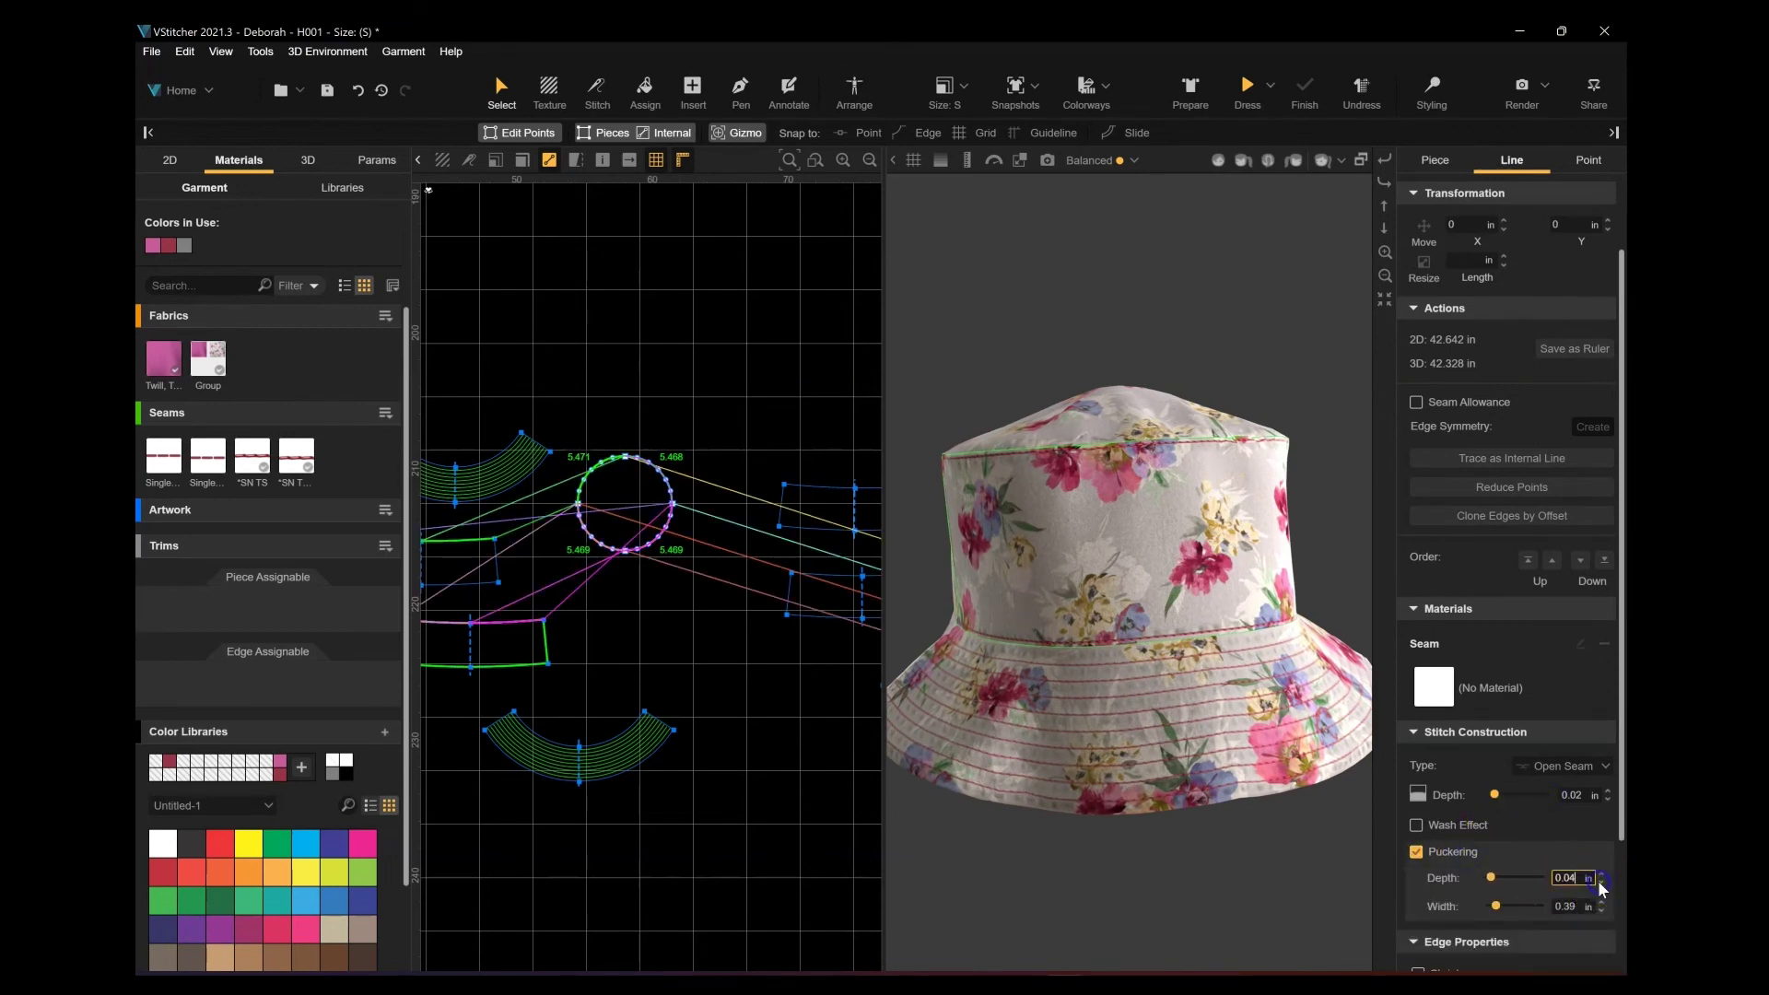
pyautogui.click(1601, 882)
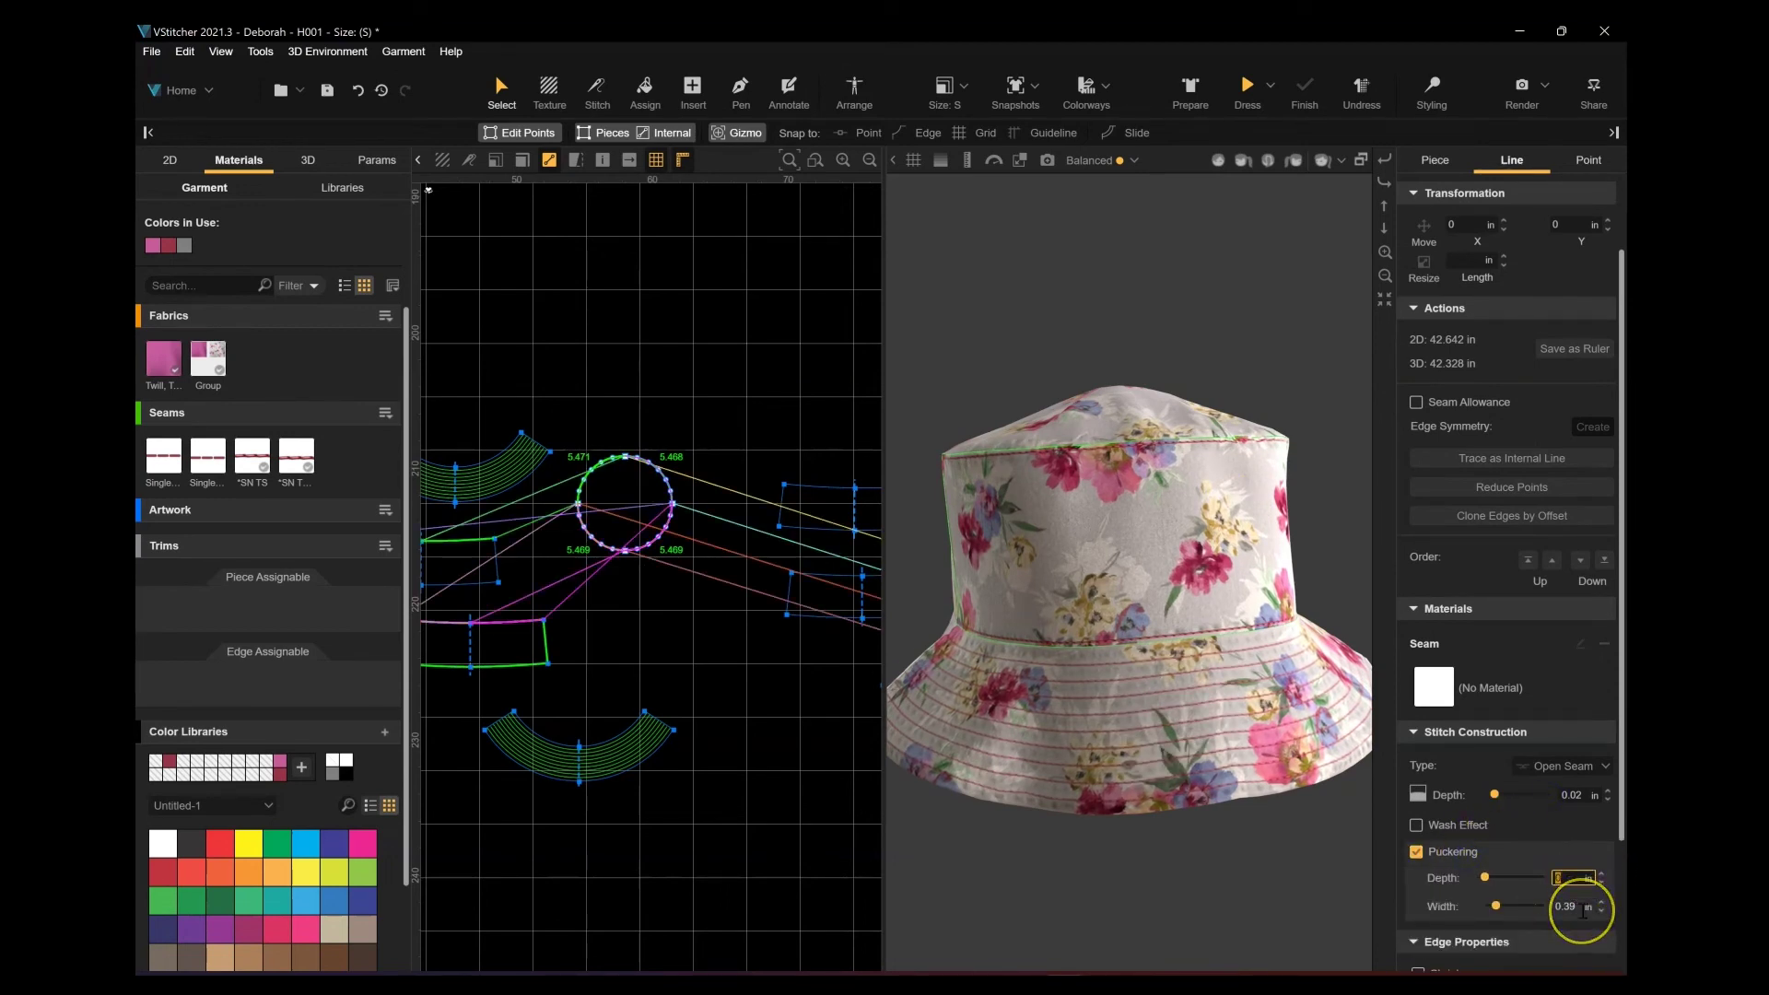
pyautogui.click(723, 458)
# Step: Open the image render settings for the updated hat
pyautogui.scroll(-3, 1289, 356)
pyautogui.click(1520, 87)
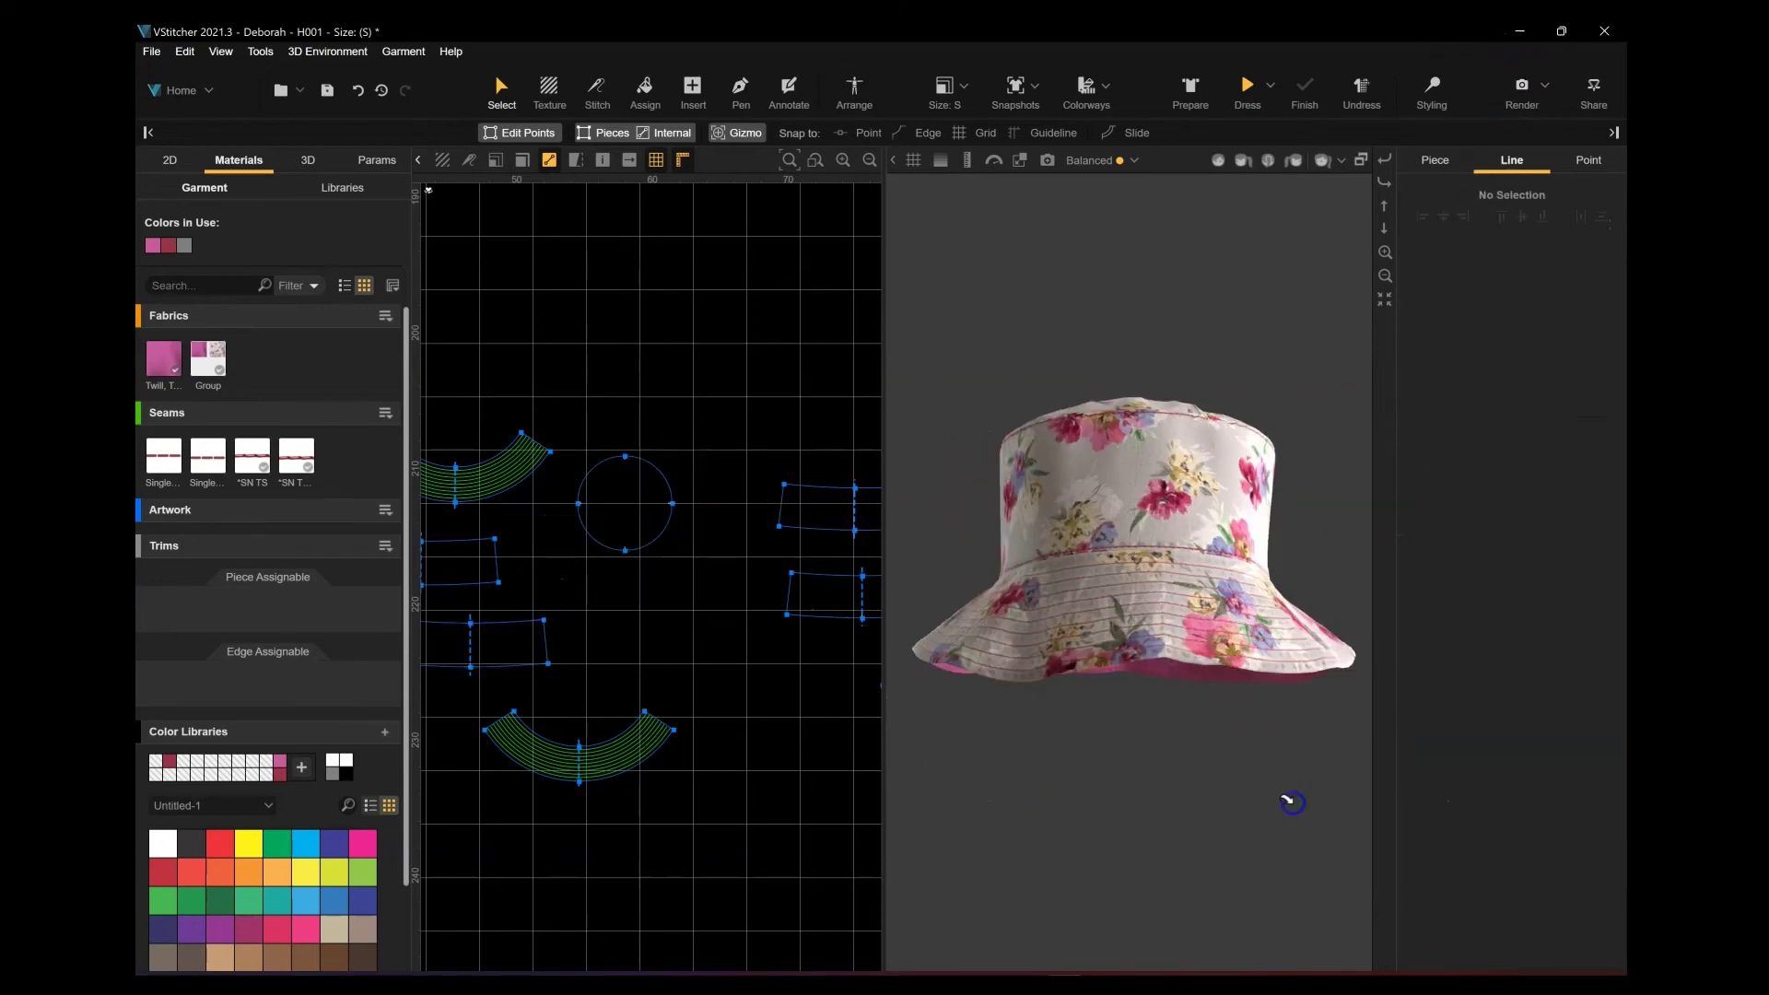